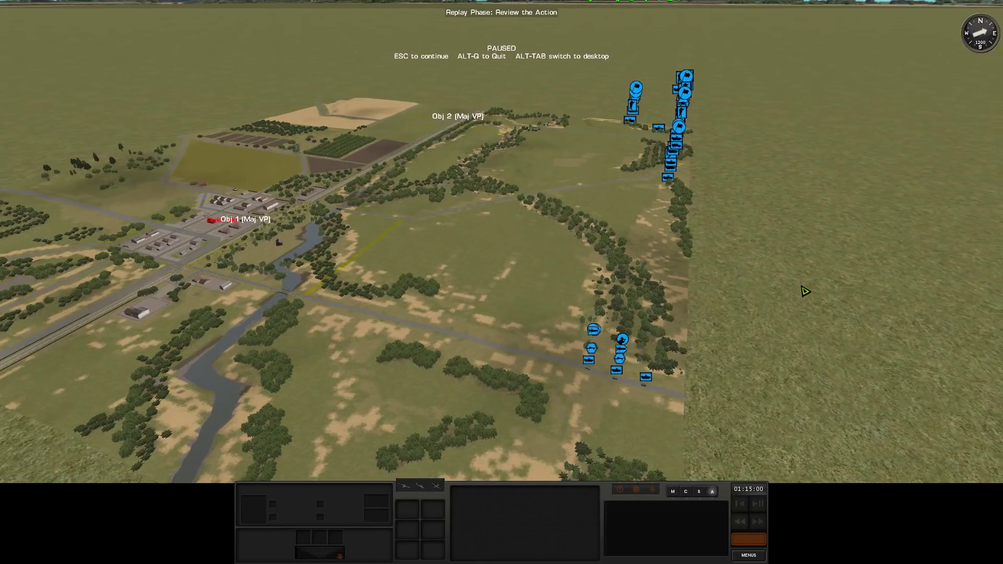
{"action": "scroll", "coordinate": [799, 294], "scroll_direction": "up", "scroll_amount": 5}
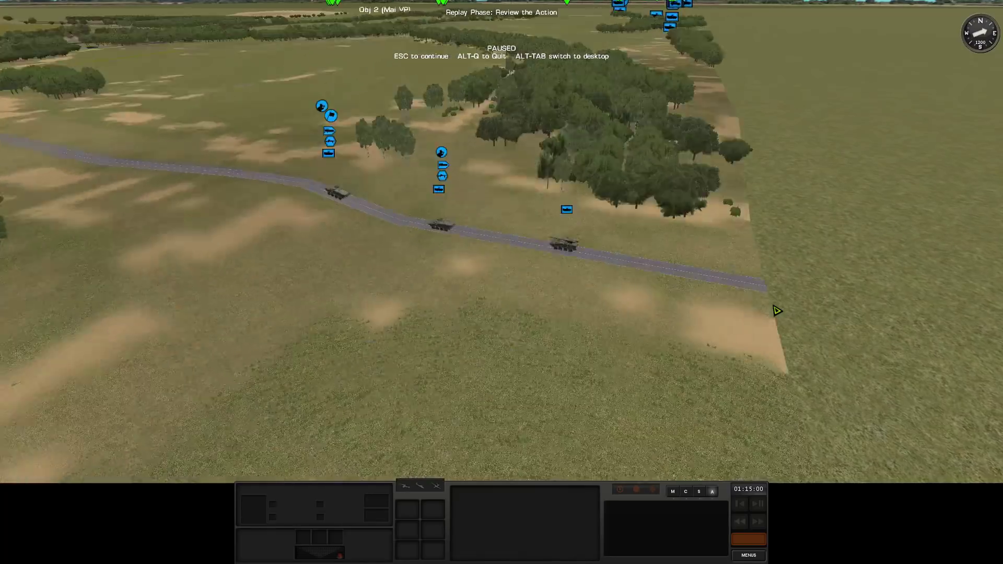
{"action": "scroll", "coordinate": [777, 311], "scroll_direction": "up", "scroll_amount": 3}
{"action": "scroll", "coordinate": [776, 310], "scroll_direction": "up", "scroll_amount": 3}
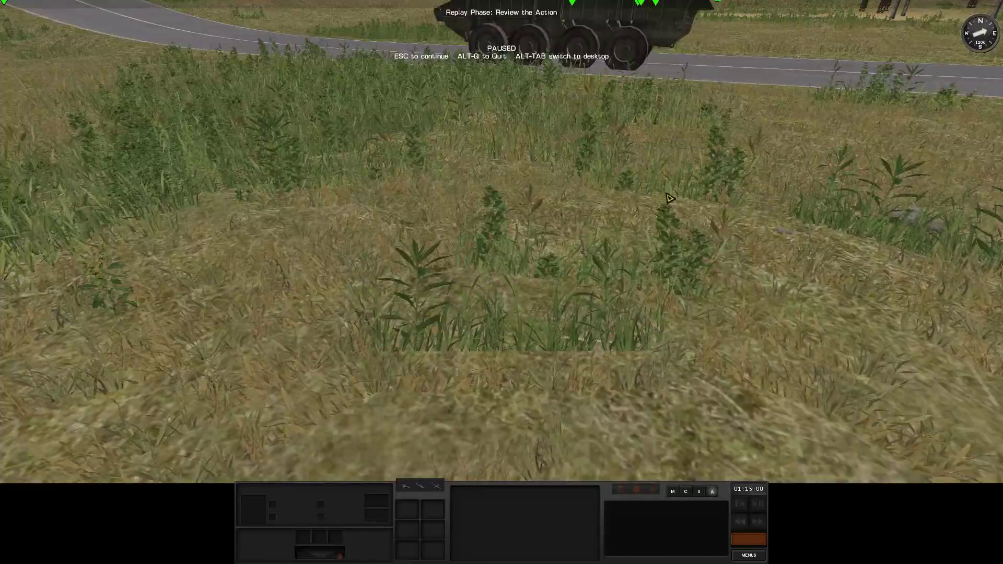
{"action": "scroll", "coordinate": [670, 198], "scroll_direction": "up", "scroll_amount": 3}
{"action": "scroll", "coordinate": [719, 300], "scroll_direction": "up", "scroll_amount": 3}
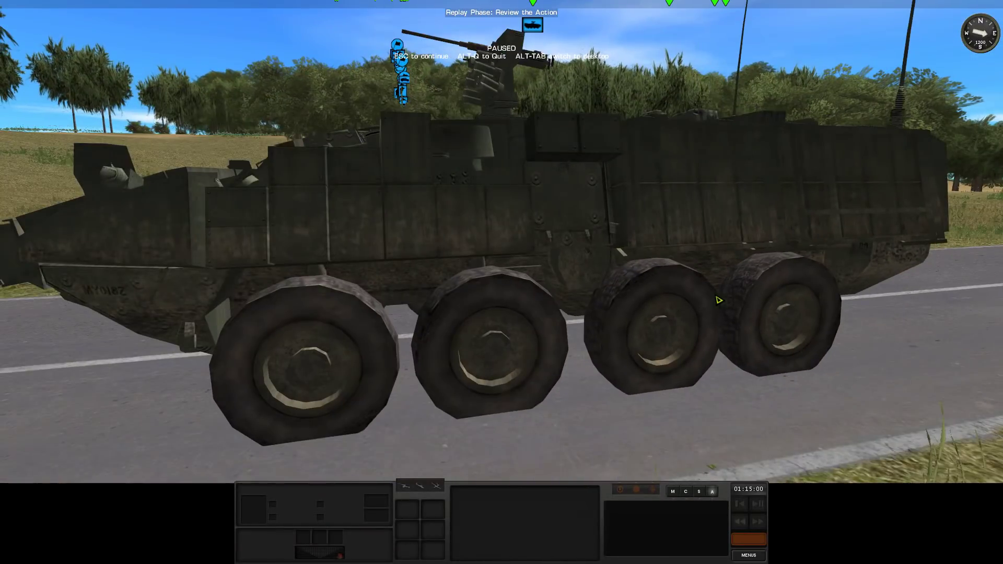
{"action": "scroll", "coordinate": [719, 300], "scroll_direction": "down", "scroll_amount": 5}
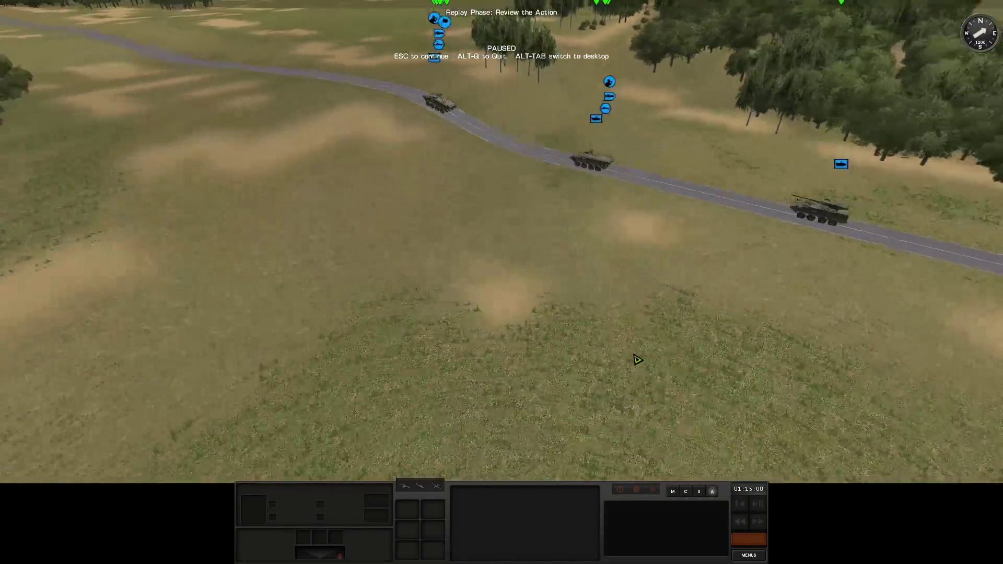
{"action": "scroll", "coordinate": [636, 359], "scroll_direction": "down", "scroll_amount": 3}
{"action": "scroll", "coordinate": [637, 360], "scroll_direction": "down", "scroll_amount": 3}
{"action": "scroll", "coordinate": [637, 359], "scroll_direction": "down", "scroll_amount": 2}
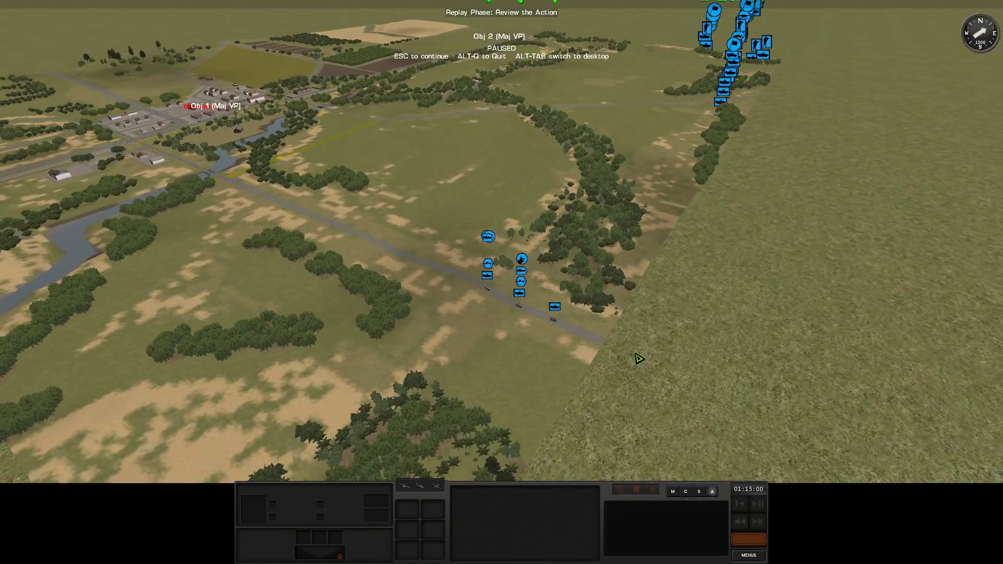
{"action": "scroll", "coordinate": [638, 358], "scroll_direction": "down", "scroll_amount": 2}
{"action": "scroll", "coordinate": [639, 358], "scroll_direction": "down", "scroll_amount": 3}
{"action": "scroll", "coordinate": [639, 358], "scroll_direction": "down", "scroll_amount": 2}
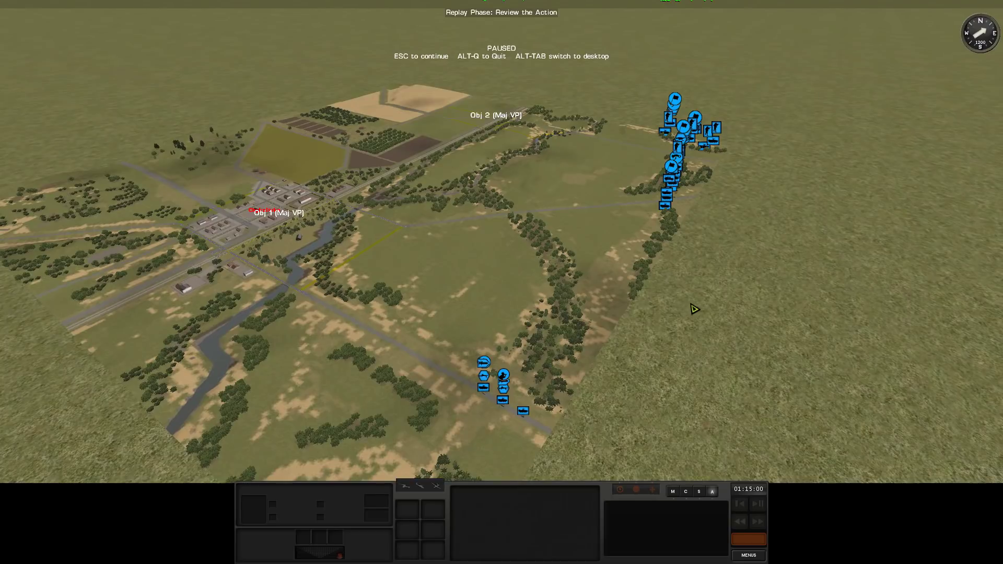
Sweep the camera over the map and objectives, then down to the road's vehicles
{"action": "key", "text": "a"}
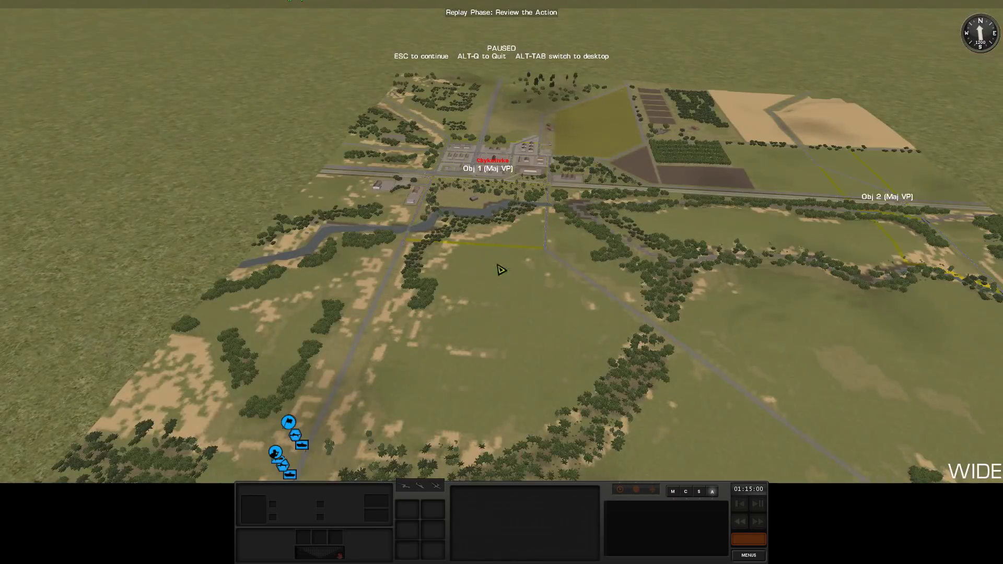
{"action": "key", "text": "d"}
{"action": "key", "text": "d"}
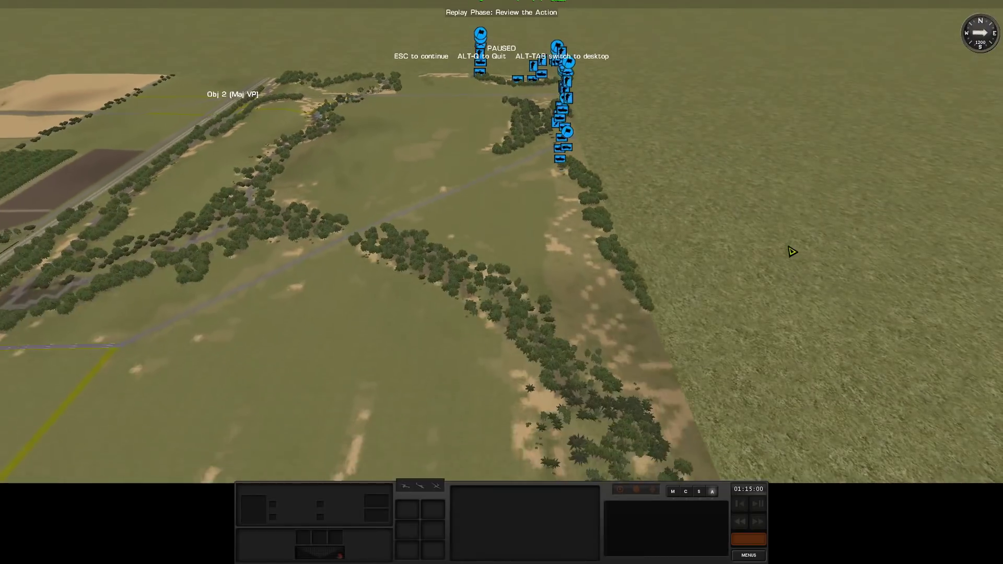
{"action": "key", "text": "a"}
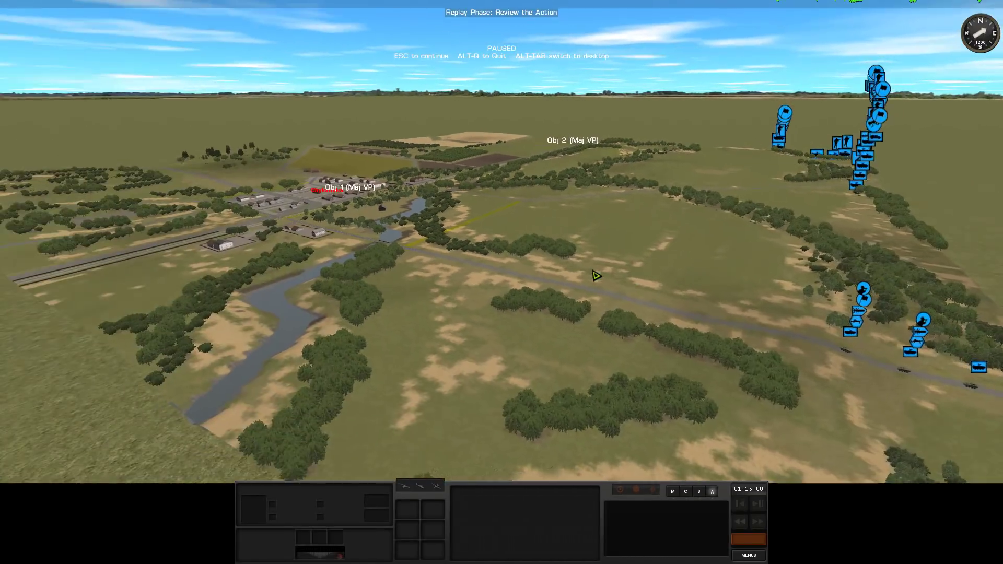
{"action": "key", "text": "d"}
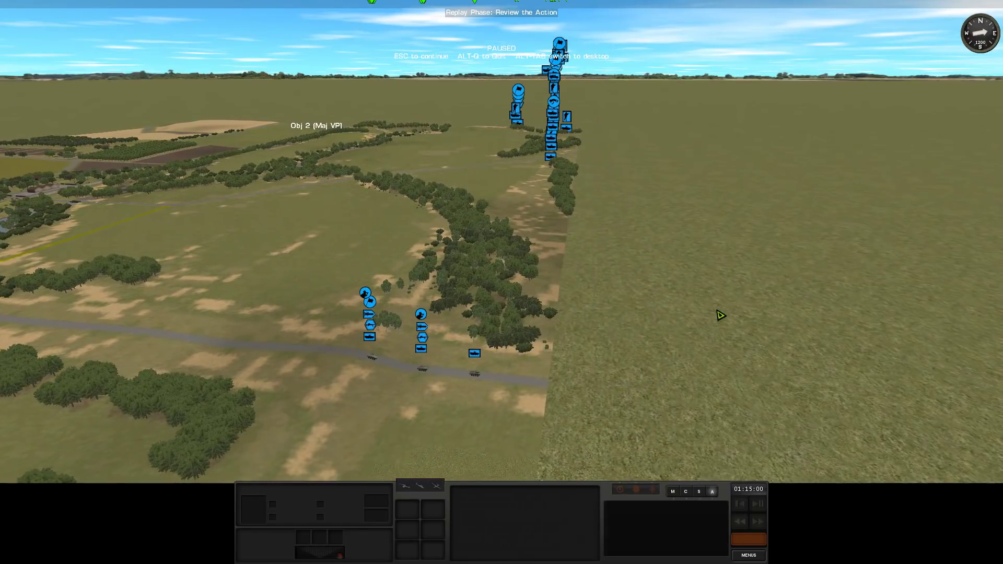
{"action": "key", "text": "w"}
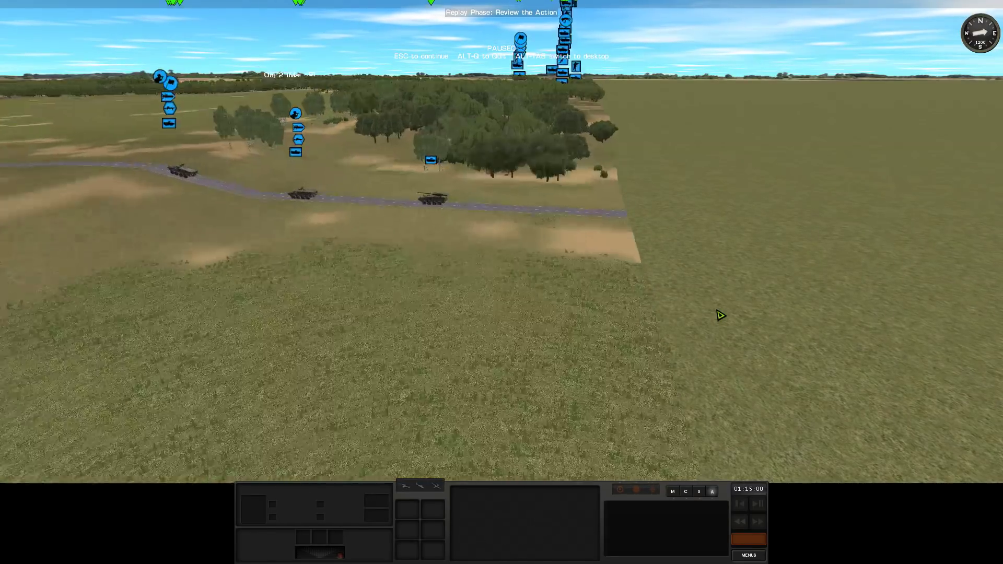
{"action": "key", "text": "7"}
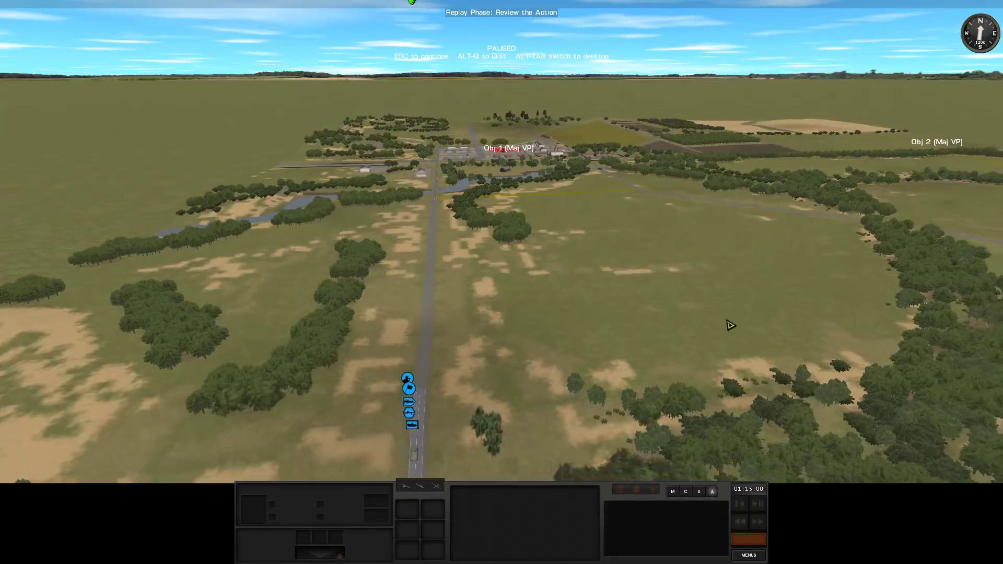
{"action": "key", "text": "3"}
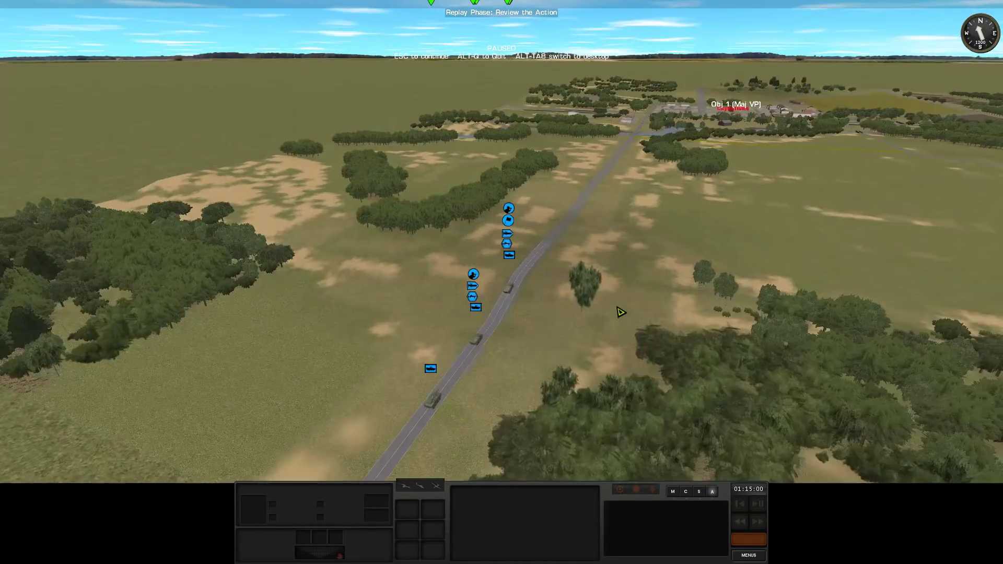
{"action": "key", "text": "Tab"}
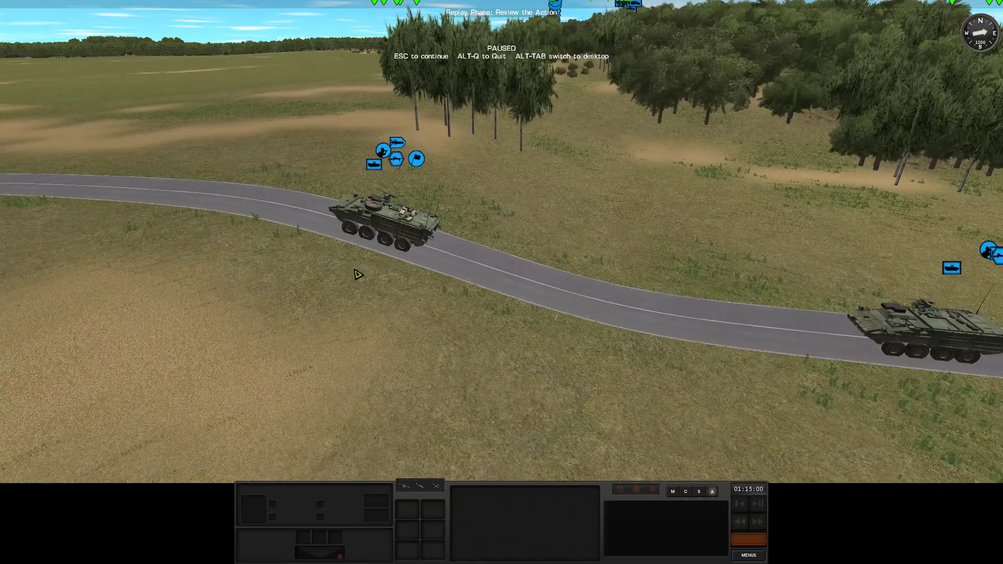
{"action": "scroll", "coordinate": [410, 279], "scroll_direction": "up", "scroll_amount": 3}
{"action": "scroll", "coordinate": [421, 314], "scroll_direction": "up", "scroll_amount": 1}
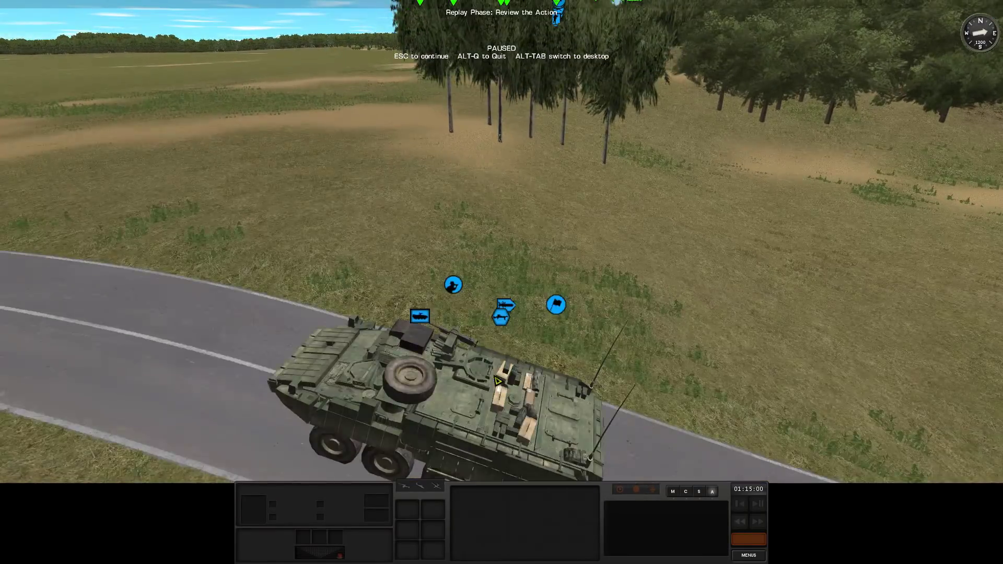
{"action": "scroll", "coordinate": [470, 338], "scroll_direction": "up", "scroll_amount": 1}
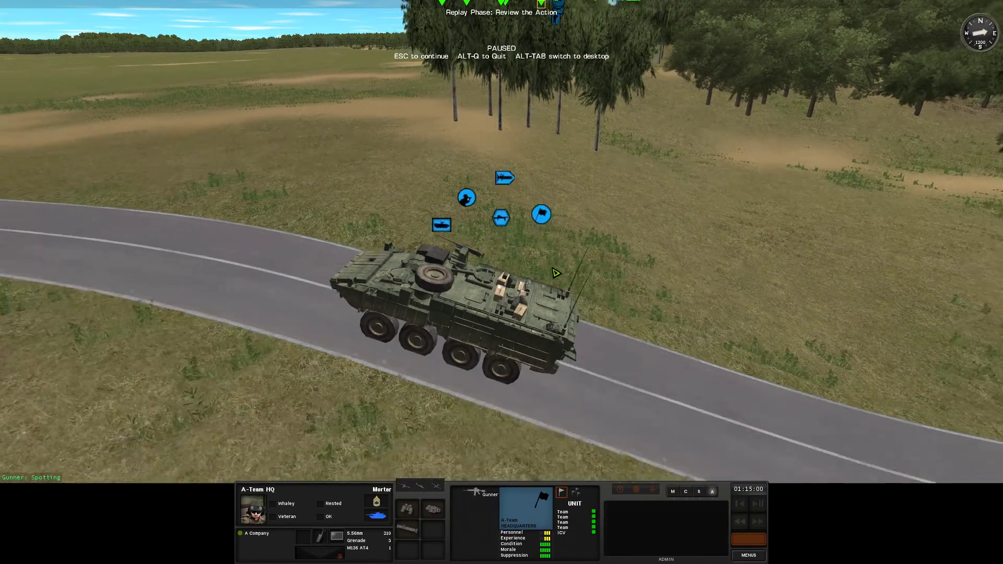
{"action": "scroll", "coordinate": [510, 290], "scroll_direction": "down", "scroll_amount": 5}
Fly to A-Team HQ's Stryker, select it briefly, and look around the road vehicles
{"action": "key", "text": "Tab"}
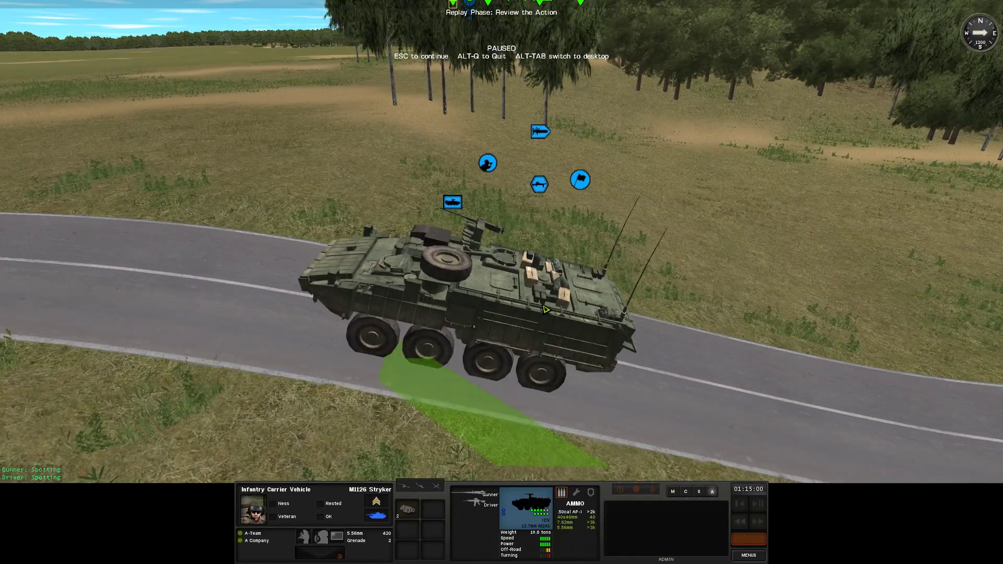
{"action": "scroll", "coordinate": [547, 310], "scroll_direction": "up", "scroll_amount": 1}
{"action": "left_click", "coordinate": [547, 310]}
{"action": "scroll", "coordinate": [546, 309], "scroll_direction": "up", "scroll_amount": 2}
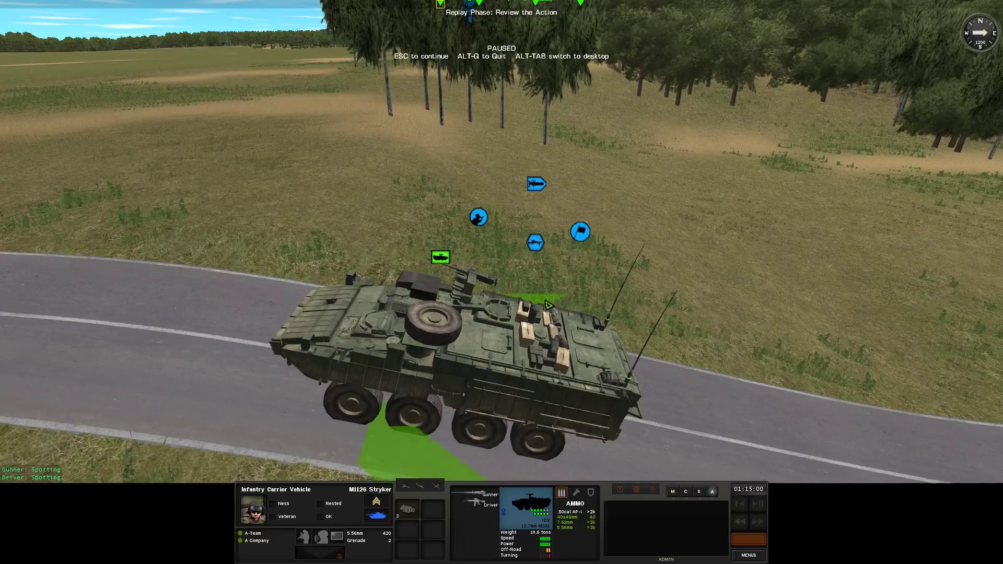
{"action": "left_click", "coordinate": [506, 201]}
{"action": "scroll", "coordinate": [505, 200], "scroll_direction": "up", "scroll_amount": 2}
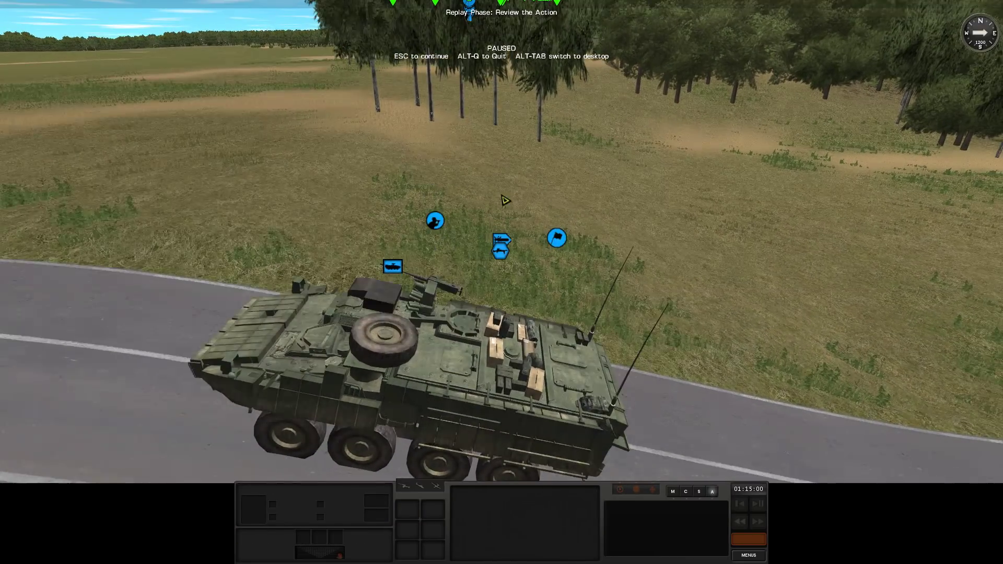
{"action": "scroll", "coordinate": [506, 201], "scroll_direction": "down", "scroll_amount": 2}
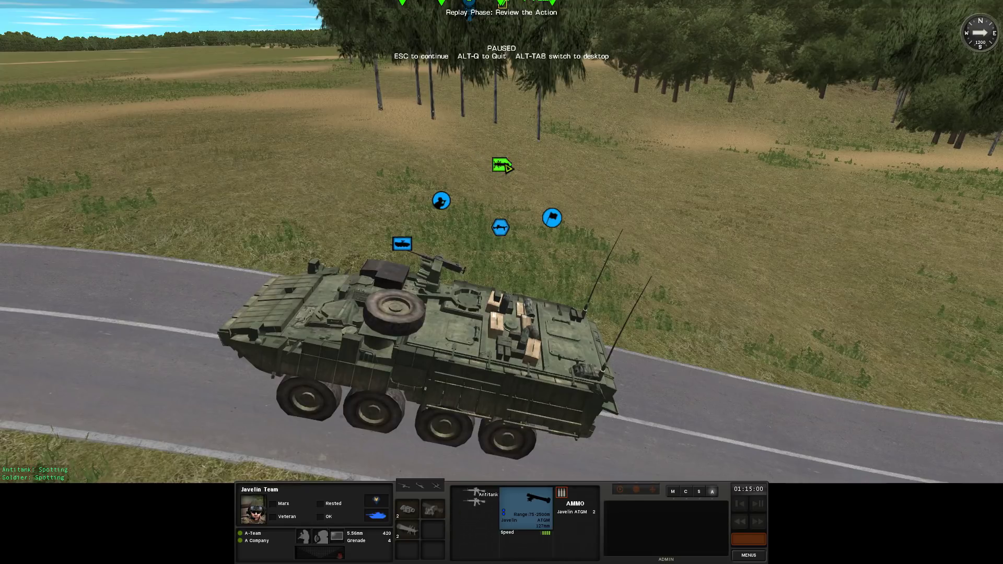
{"action": "key", "text": "d"}
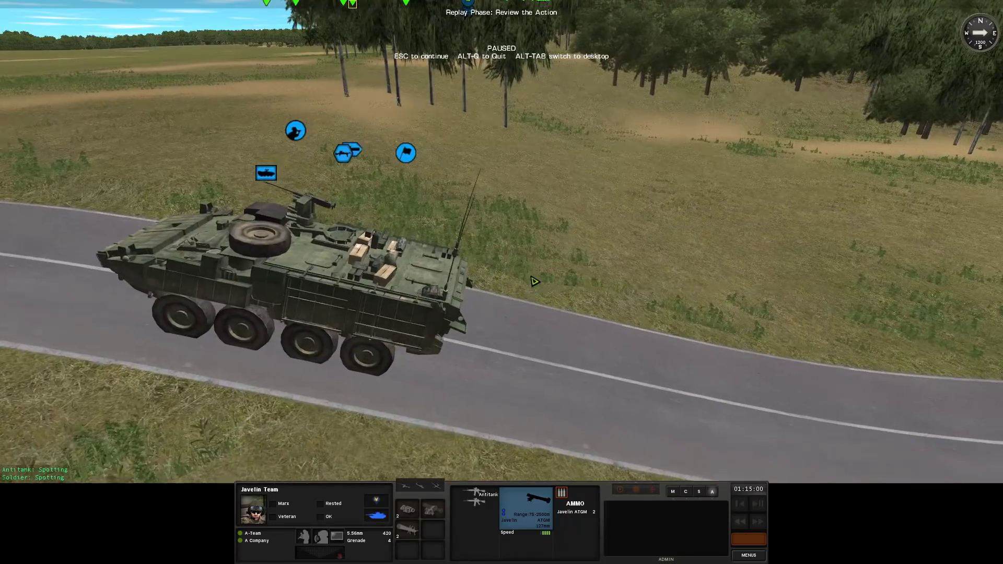
{"action": "key", "text": "a"}
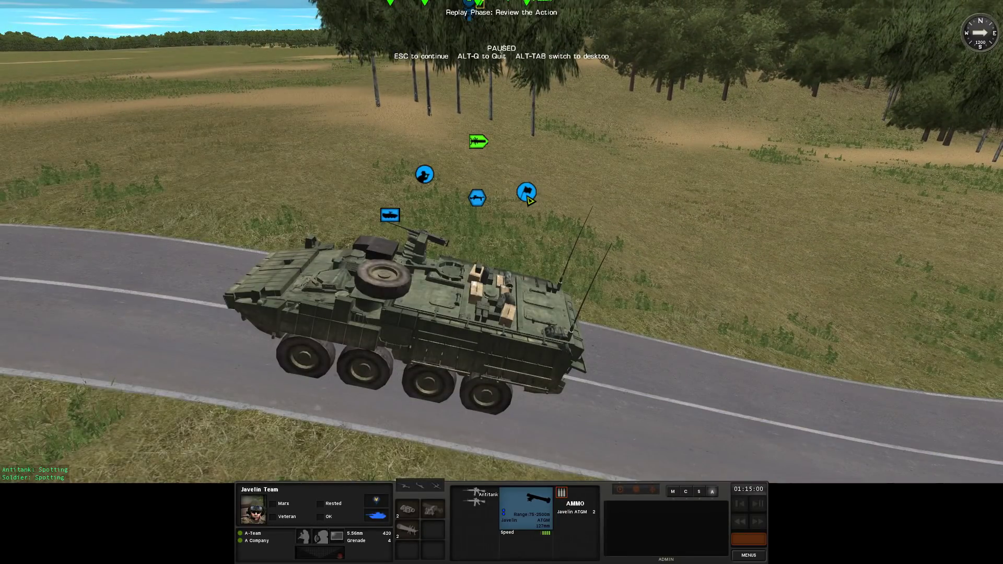
{"action": "scroll", "coordinate": [530, 199], "scroll_direction": "down", "scroll_amount": 3}
{"action": "key", "text": "d"}
{"action": "key", "text": "a"}
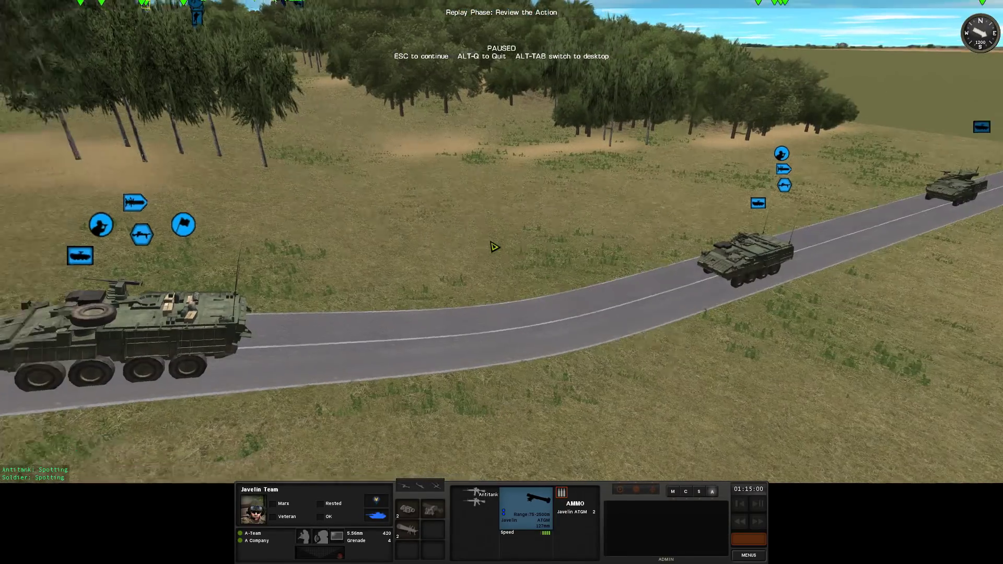
{"action": "left_click", "coordinate": [437, 265]}
Move down the road past the wheat field and around the building, tilting toward the ground
{"action": "key", "text": "a"}
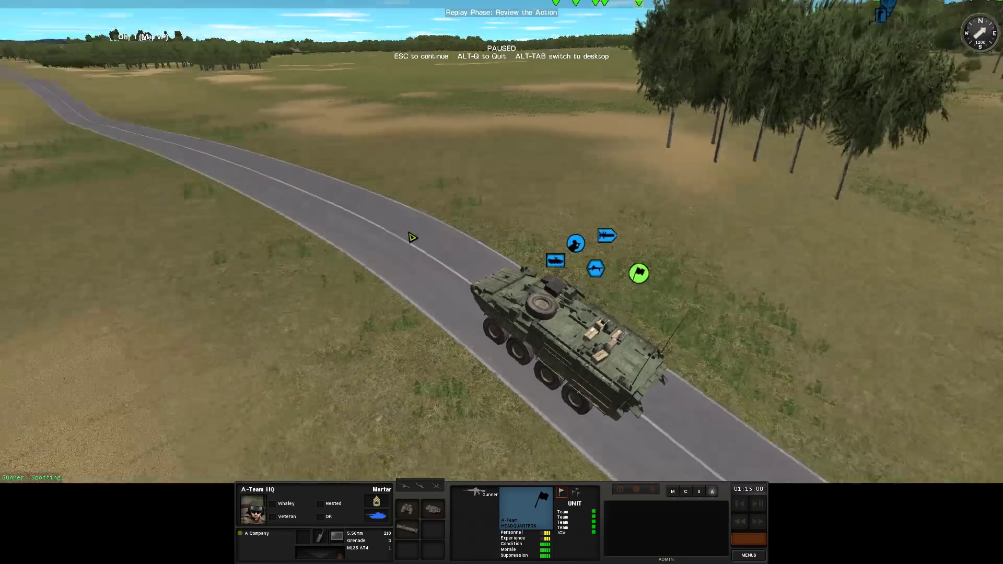
{"action": "scroll", "coordinate": [568, 290], "scroll_direction": "down", "scroll_amount": 3}
{"action": "key", "text": "d"}
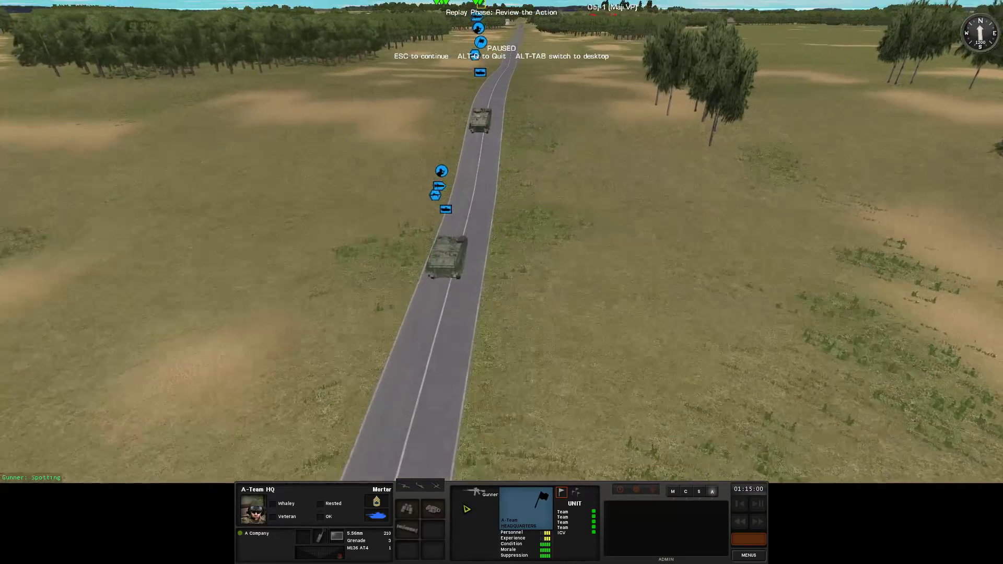
{"action": "key", "text": "w"}
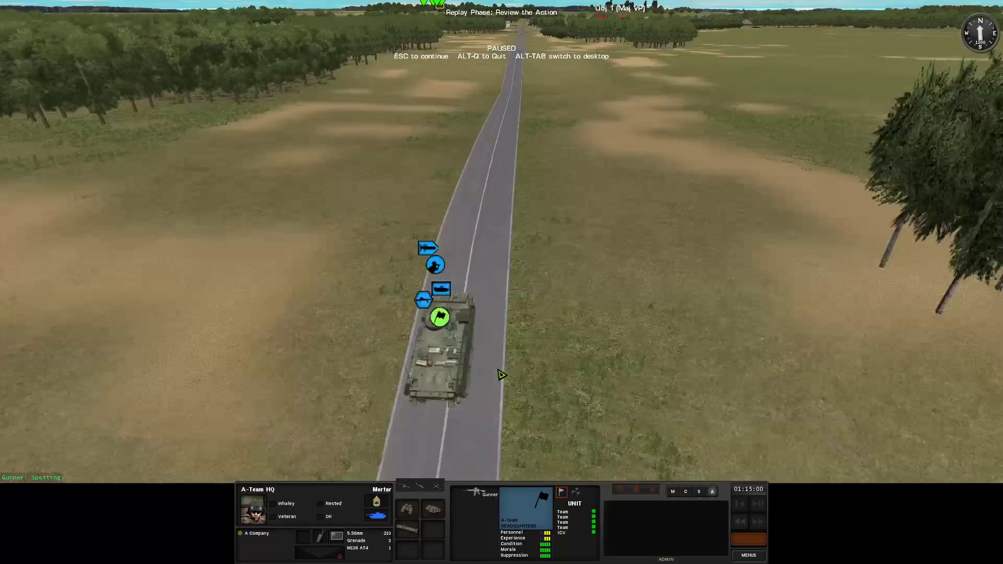
{"action": "left_click", "coordinate": [503, 372]}
{"action": "scroll", "coordinate": [503, 372], "scroll_direction": "down", "scroll_amount": 5}
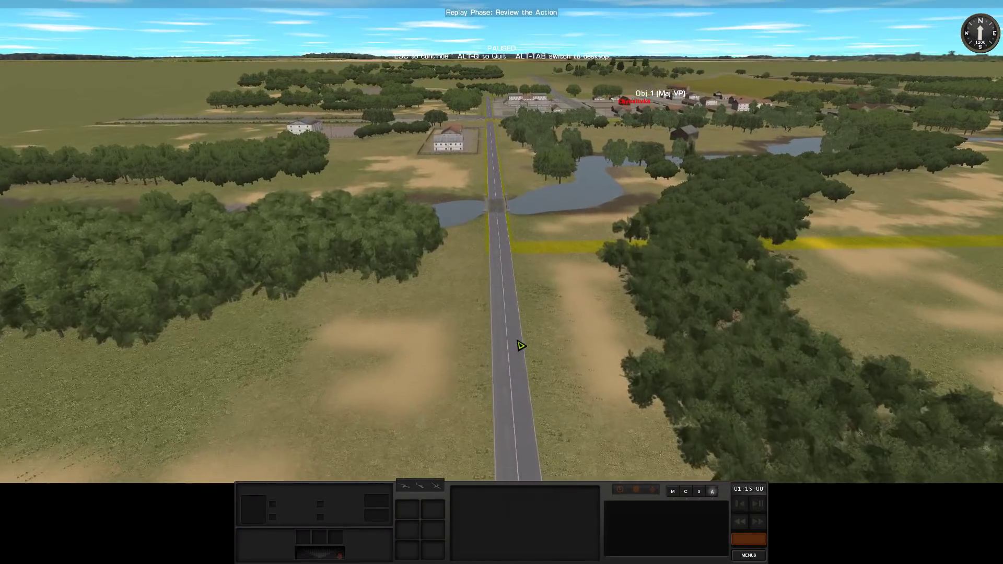
{"action": "scroll", "coordinate": [518, 342], "scroll_direction": "up", "scroll_amount": 5}
{"action": "scroll", "coordinate": [521, 350], "scroll_direction": "down", "scroll_amount": 5}
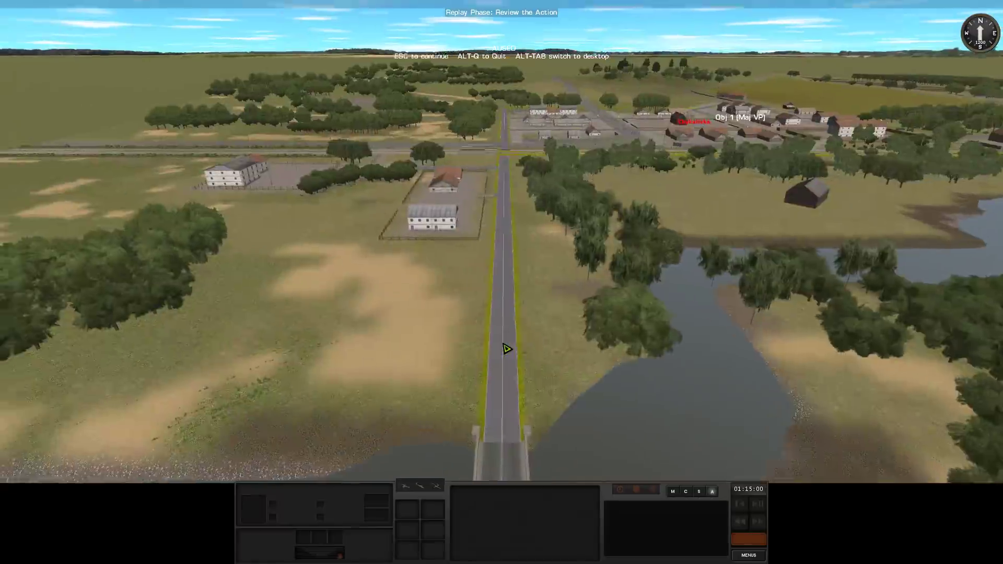
{"action": "scroll", "coordinate": [510, 350], "scroll_direction": "up", "scroll_amount": 5}
{"action": "scroll", "coordinate": [506, 350], "scroll_direction": "up", "scroll_amount": 3}
{"action": "left_click_drag", "start_coordinate": [506, 351], "coordinate": [351, 315]}
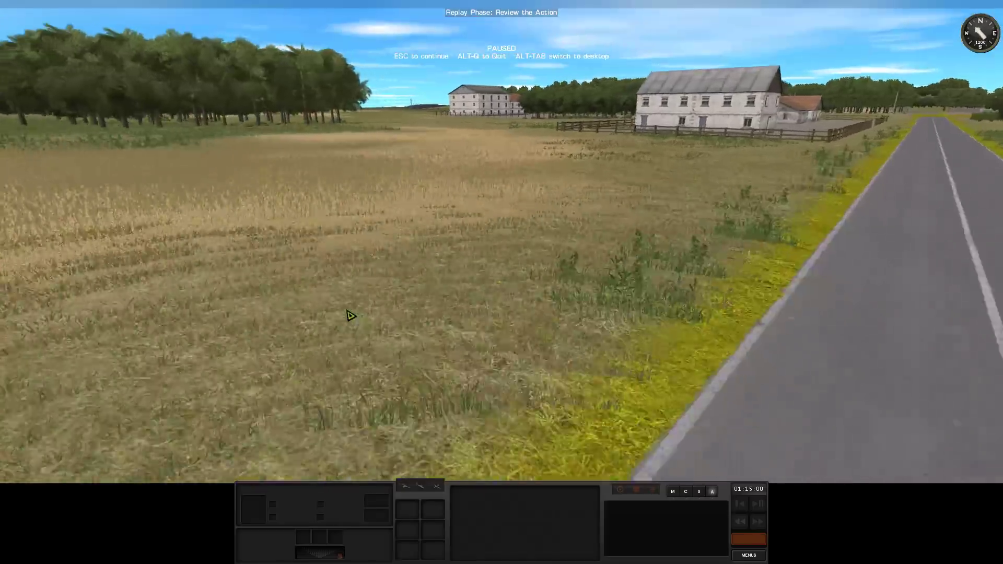
{"action": "key", "text": "w"}
{"action": "key", "text": "w"}
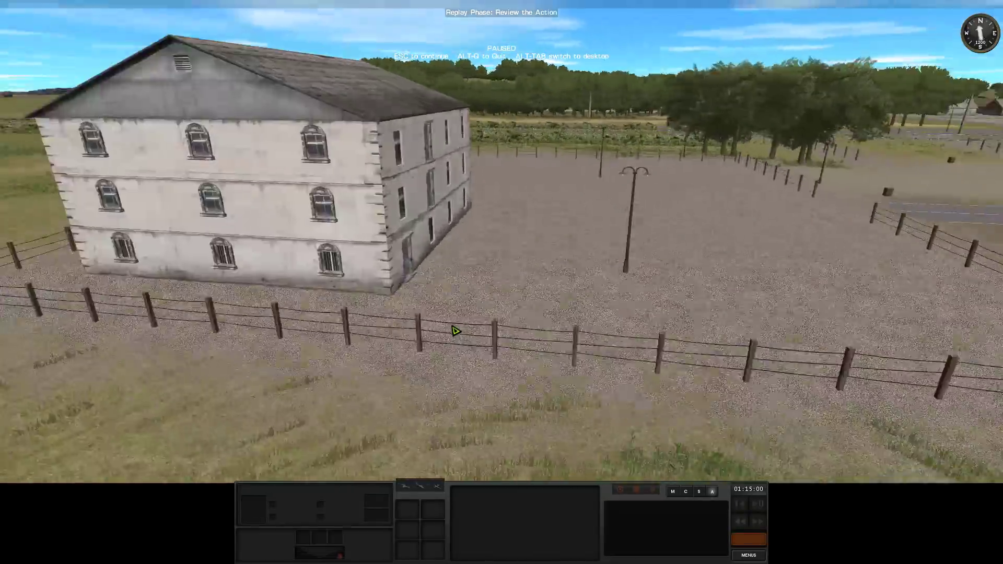
{"action": "key", "text": "d"}
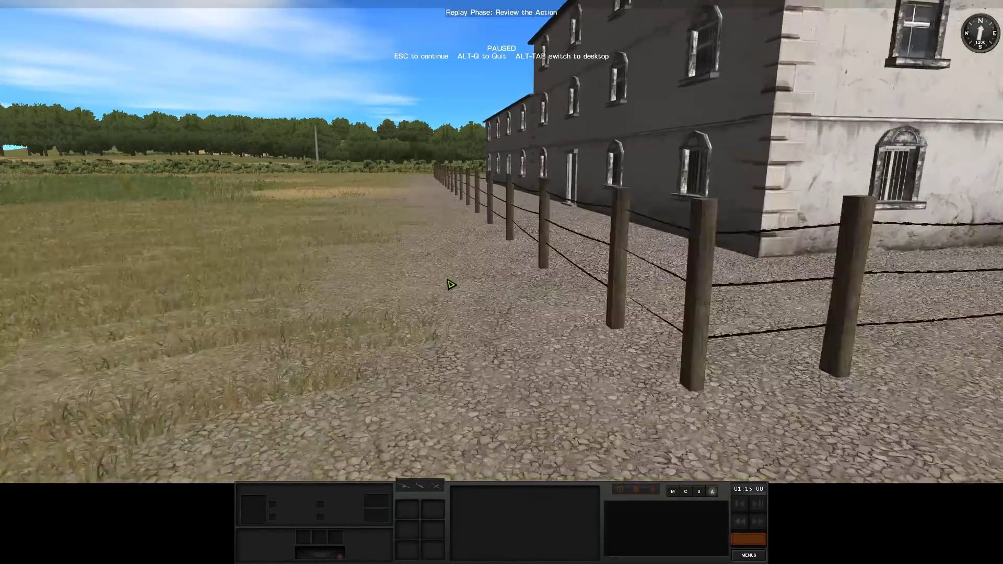
{"action": "scroll", "coordinate": [450, 284], "scroll_direction": "down", "scroll_amount": 3}
{"action": "left_click_drag", "start_coordinate": [657, 402], "coordinate": [538, 347]}
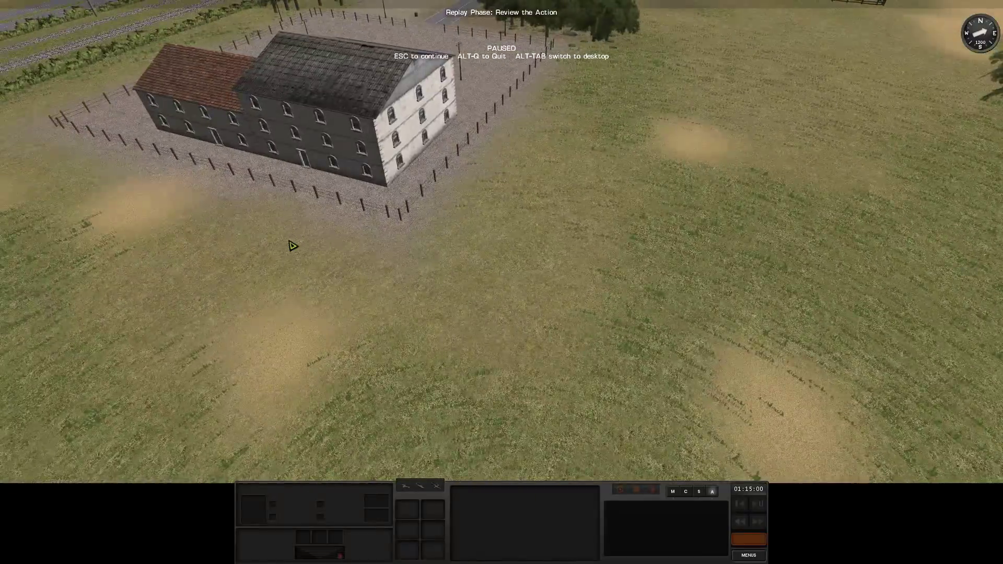
{"action": "scroll", "coordinate": [471, 259], "scroll_direction": "up", "scroll_amount": 5}
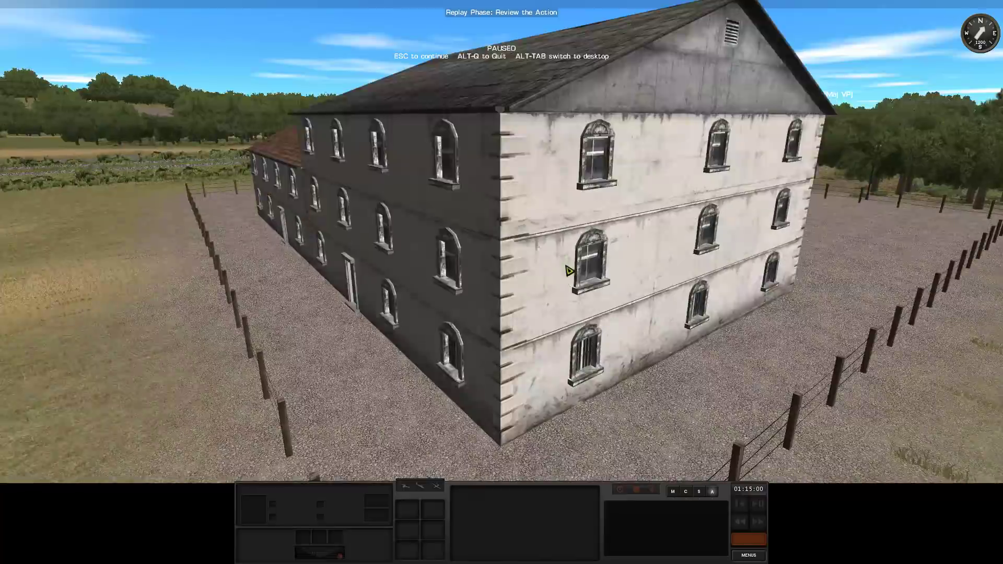
{"action": "mouse_move", "coordinate": [570, 270]}
{"action": "left_mouse_down"}
{"action": "mouse_move", "coordinate": [613, 191]}
{"action": "mouse_move", "coordinate": [569, 140]}
{"action": "left_mouse_up"}
{"action": "left_click_drag", "start_coordinate": [508, 158], "coordinate": [489, 302]}
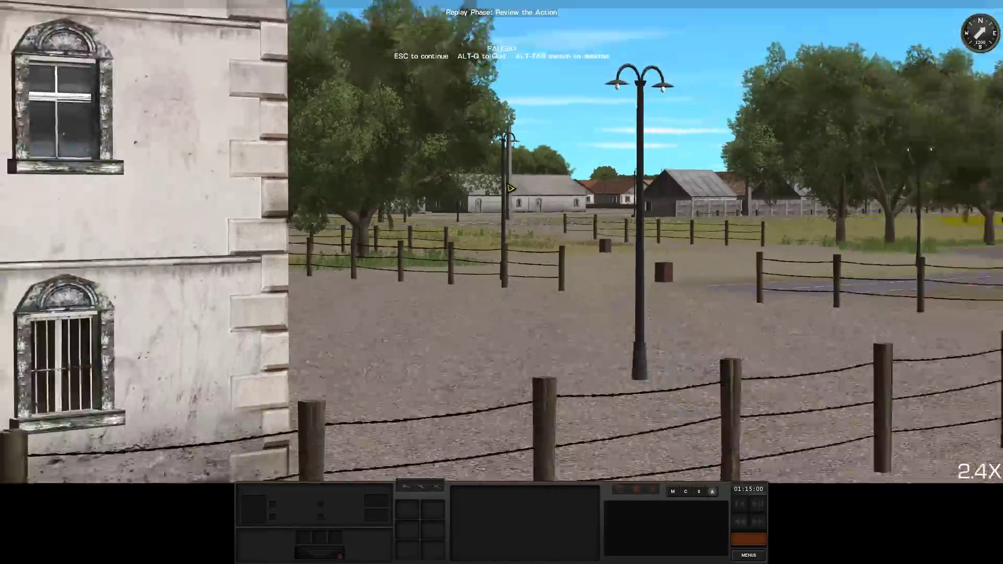
{"action": "scroll", "coordinate": [487, 322], "scroll_direction": "down", "scroll_amount": 5}
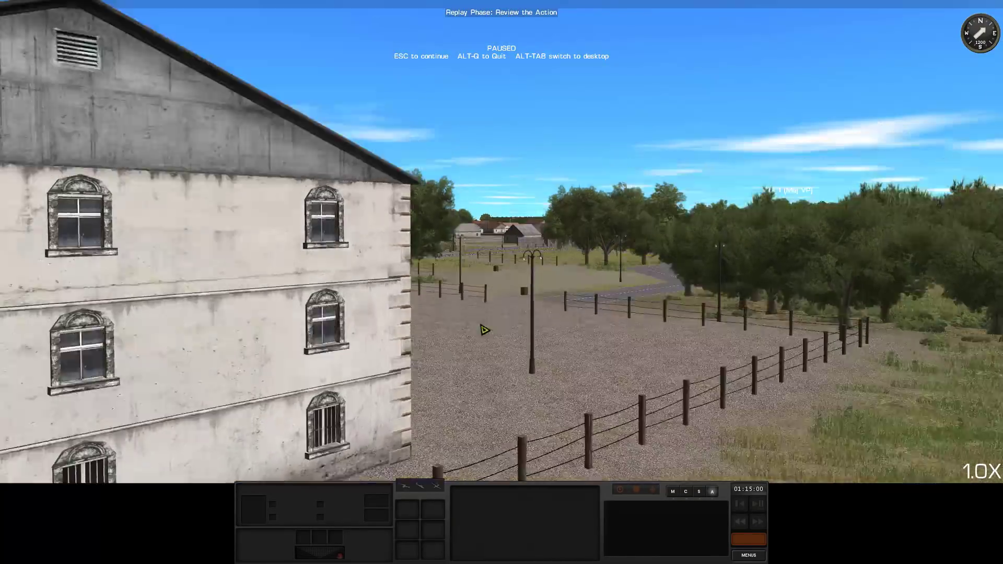
{"action": "key", "text": "f"}
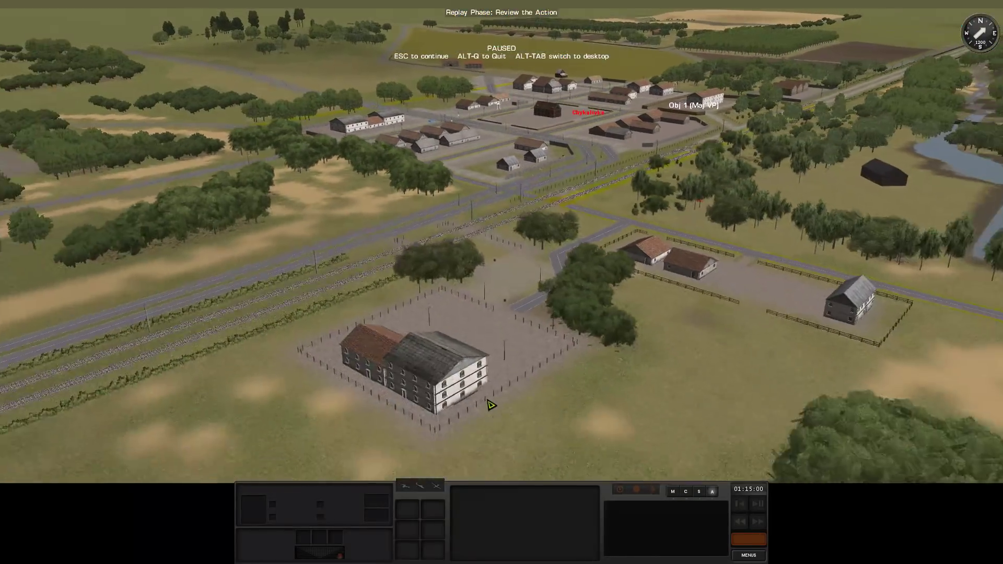
{"action": "scroll", "coordinate": [486, 361], "scroll_direction": "down", "scroll_amount": 2}
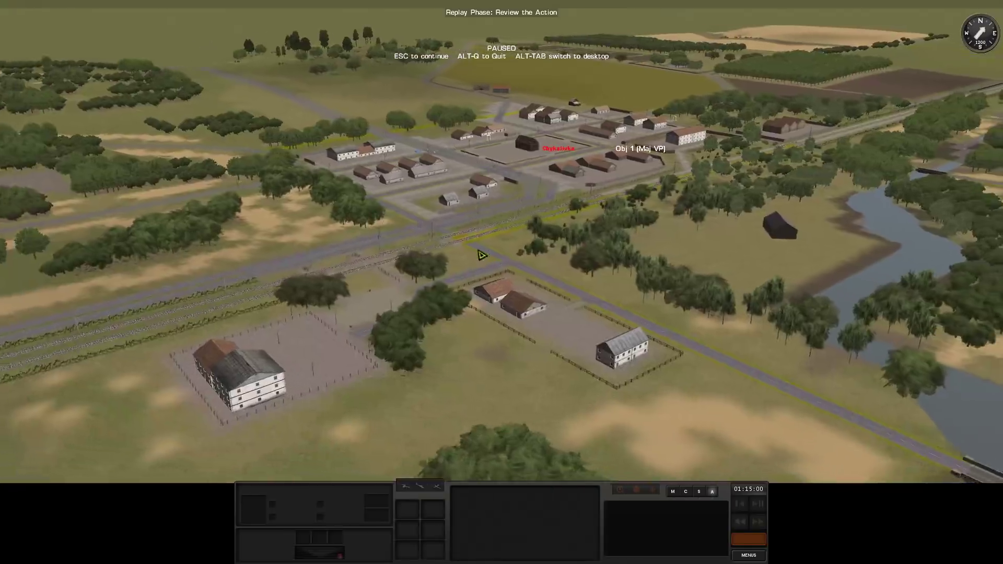
{"action": "scroll", "coordinate": [465, 286], "scroll_direction": "up", "scroll_amount": 5}
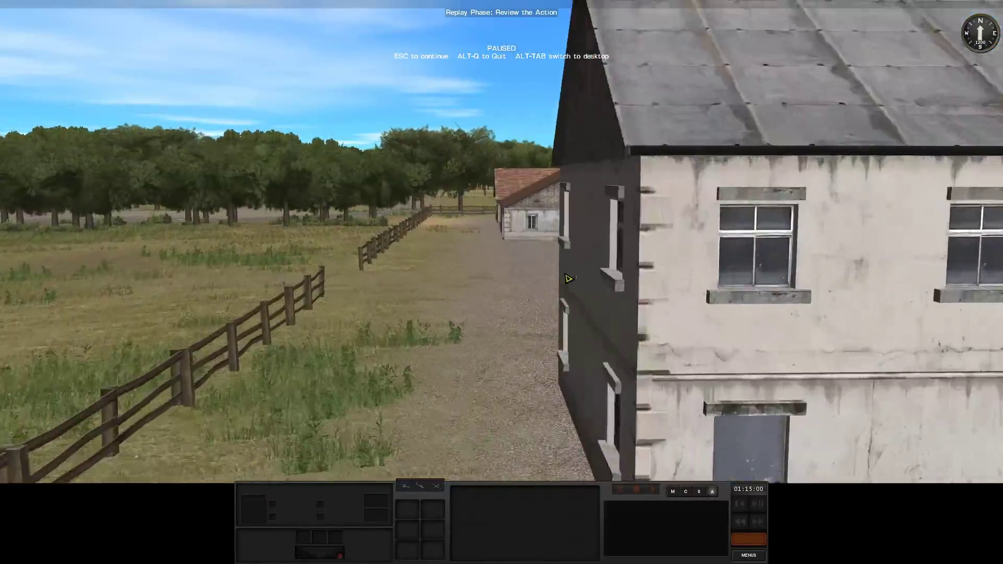
{"action": "scroll", "coordinate": [602, 392], "scroll_direction": "up", "scroll_amount": 5}
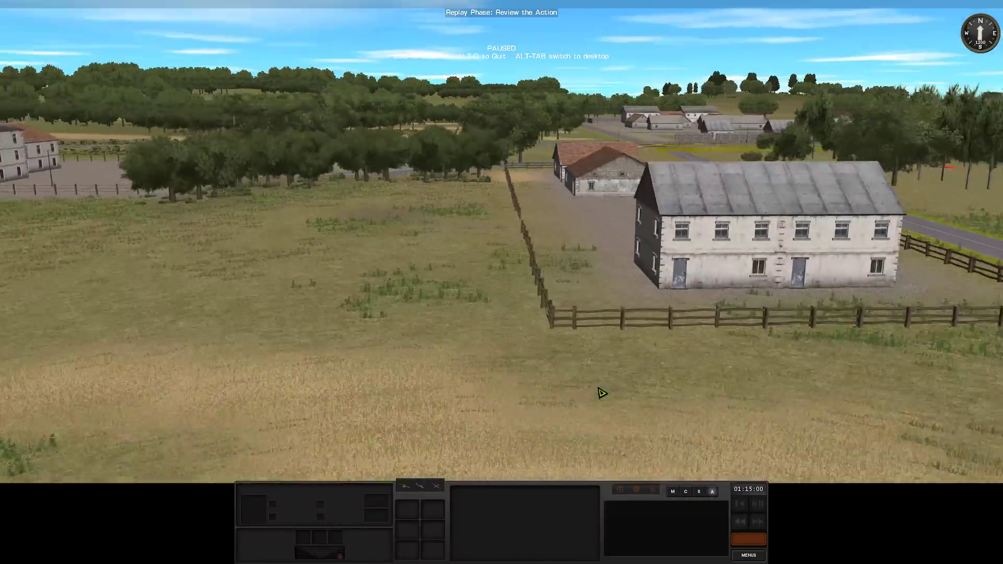
{"action": "scroll", "coordinate": [463, 279], "scroll_direction": "down", "scroll_amount": 2}
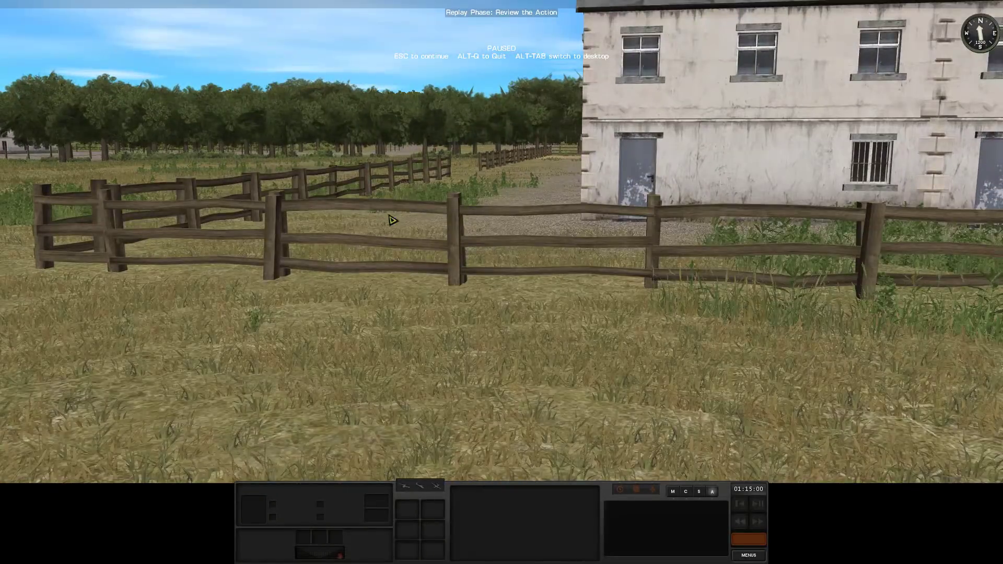
{"action": "scroll", "coordinate": [419, 352], "scroll_direction": "down", "scroll_amount": 3}
{"action": "scroll", "coordinate": [571, 399], "scroll_direction": "down", "scroll_amount": 3}
{"action": "scroll", "coordinate": [558, 385], "scroll_direction": "down", "scroll_amount": 3}
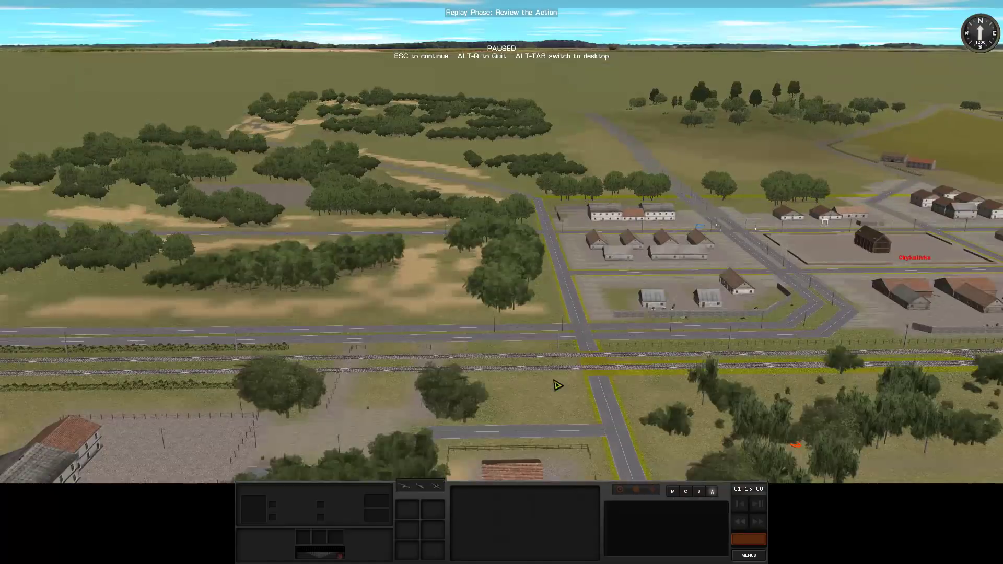
{"action": "scroll", "coordinate": [450, 365], "scroll_direction": "up", "scroll_amount": 3}
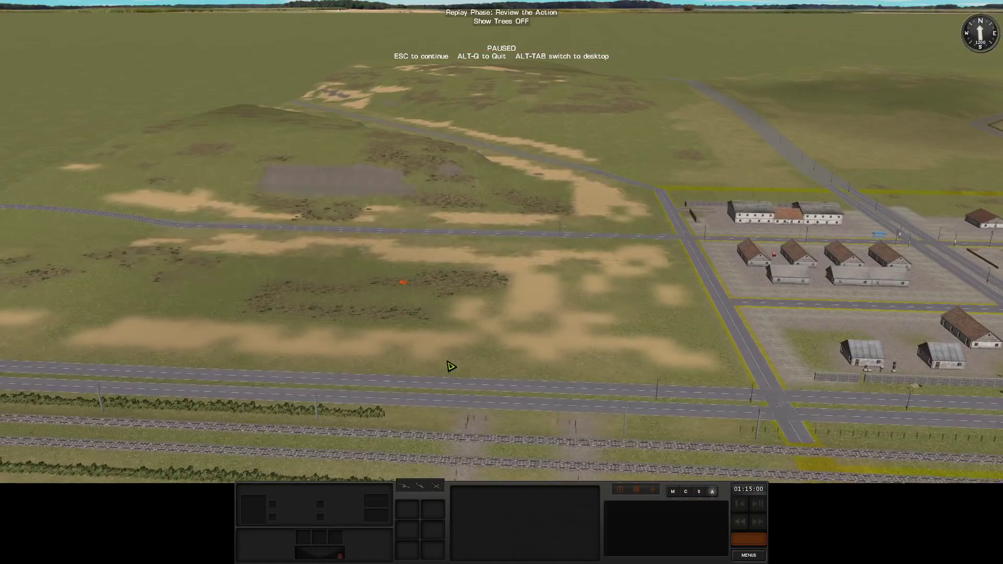
Jump to the orange target marker, restore trees, and fly past the farmhouse and town
{"action": "double_click", "coordinate": [451, 366]}
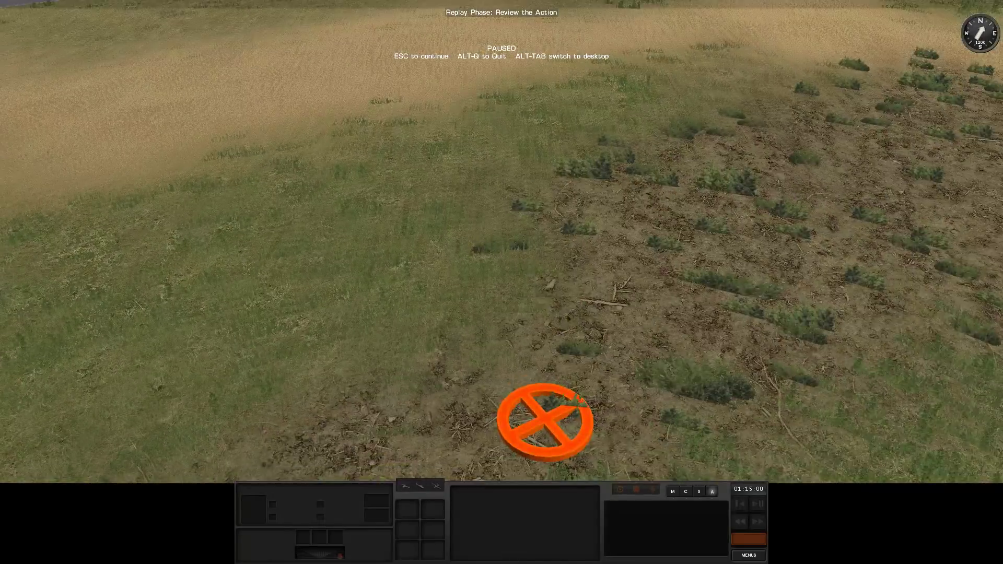
{"action": "scroll", "coordinate": [544, 332], "scroll_direction": "down", "scroll_amount": 5}
{"action": "scroll", "coordinate": [502, 423], "scroll_direction": "down", "scroll_amount": 5}
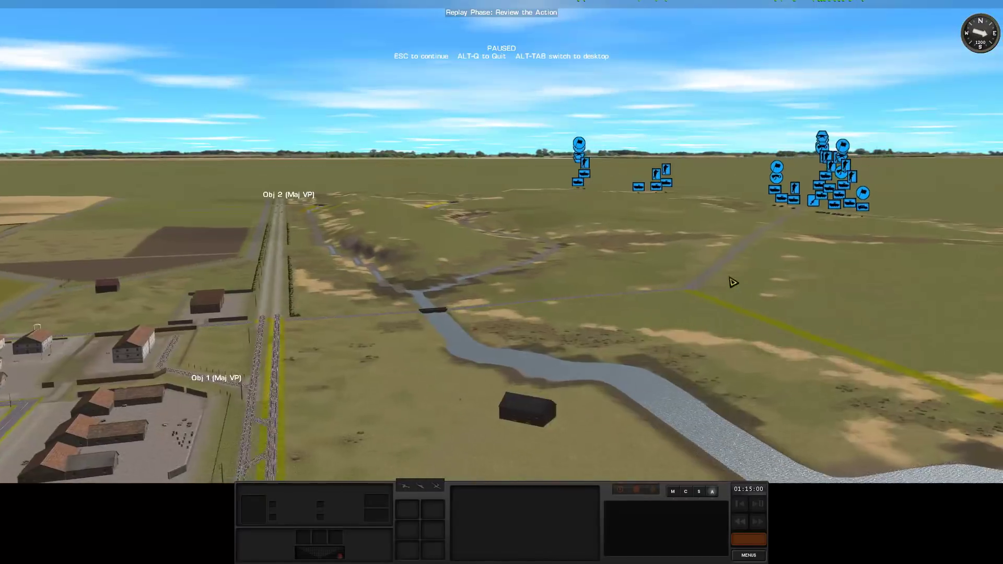
{"action": "scroll", "coordinate": [415, 381], "scroll_direction": "down", "scroll_amount": 5}
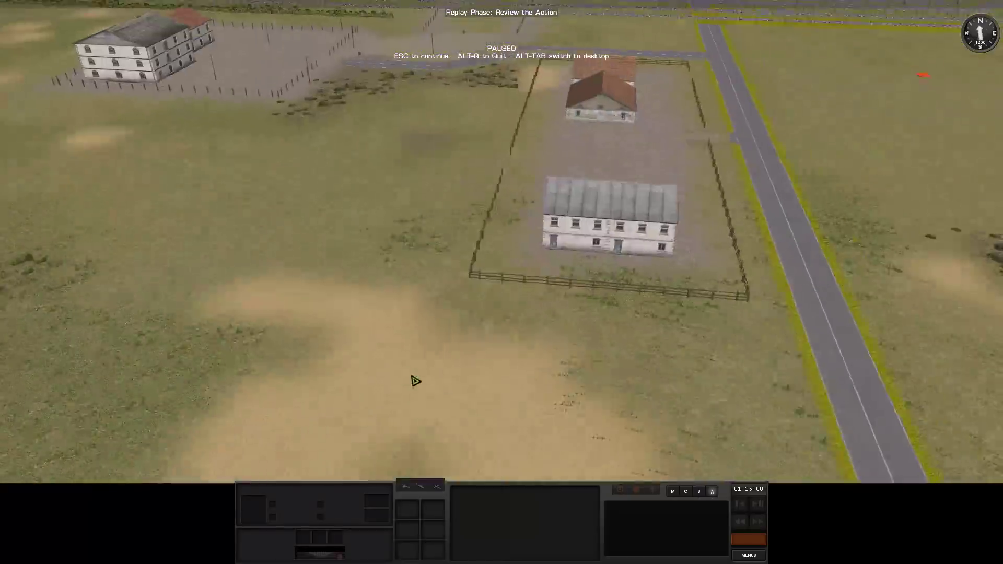
{"action": "key", "text": "alt+t"}
{"action": "scroll", "coordinate": [502, 330], "scroll_direction": "down", "scroll_amount": 3}
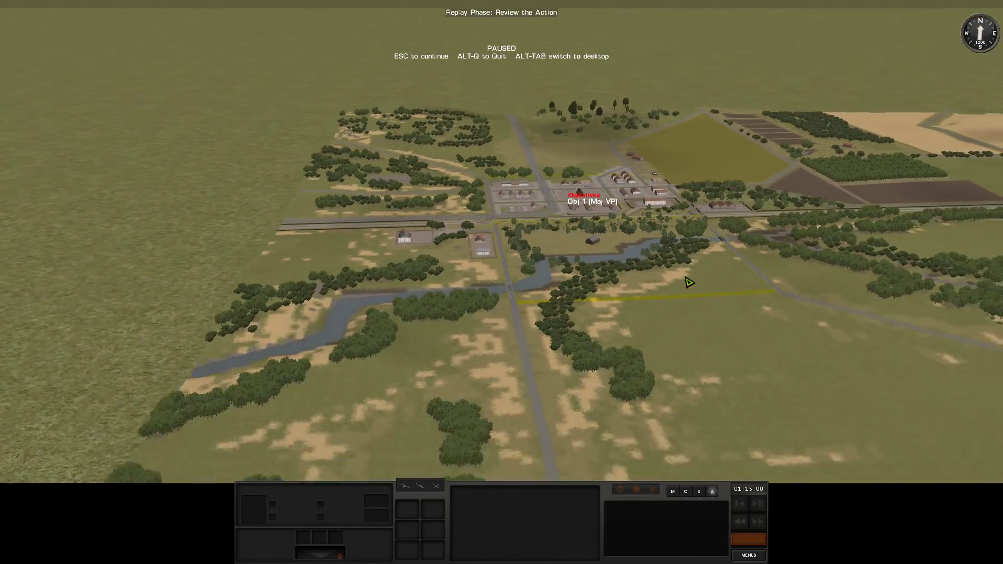
{"action": "scroll", "coordinate": [688, 282], "scroll_direction": "up", "scroll_amount": 5}
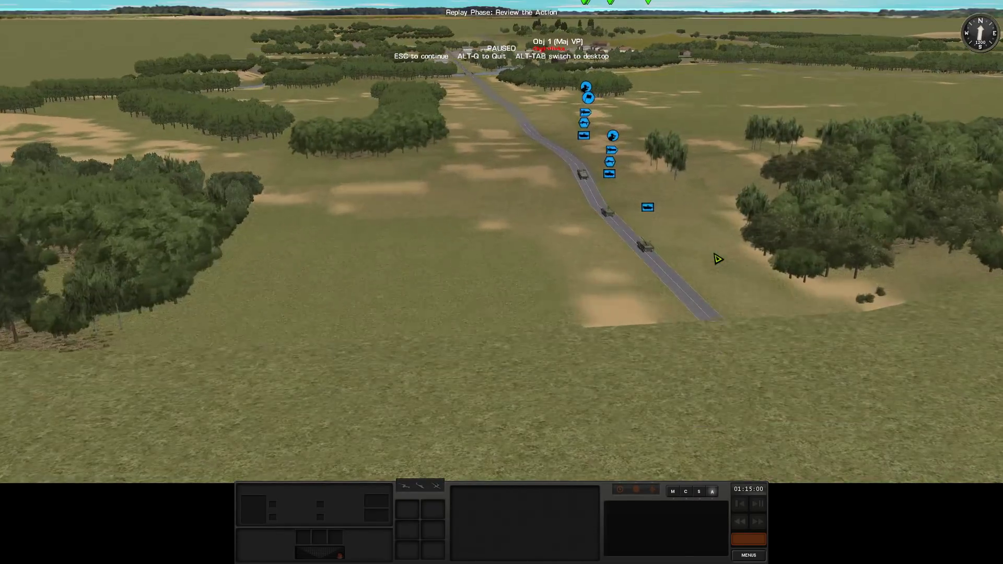
{"action": "key", "text": "w"}
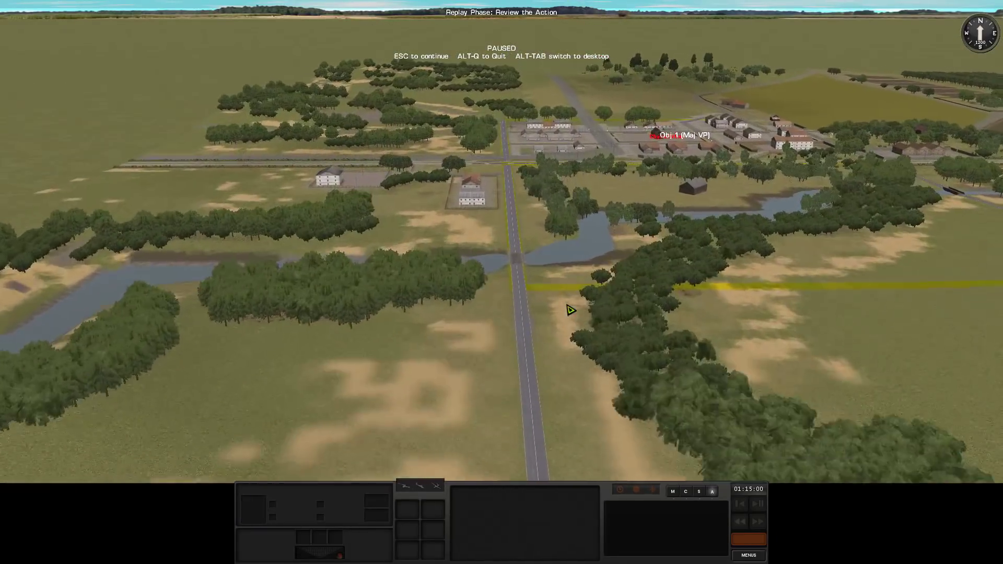
{"action": "scroll", "coordinate": [570, 309], "scroll_direction": "up", "scroll_amount": 4}
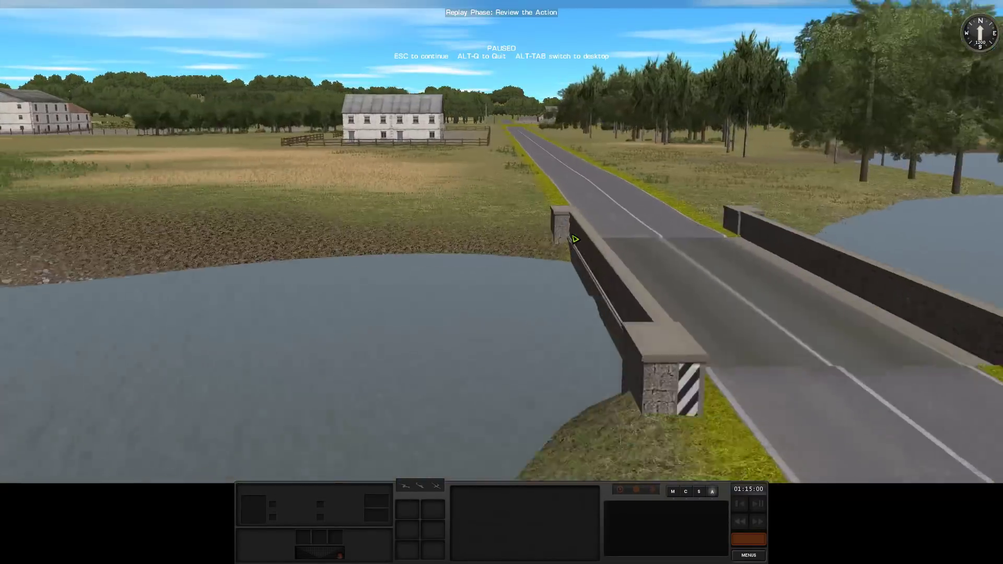
{"action": "key", "text": "w"}
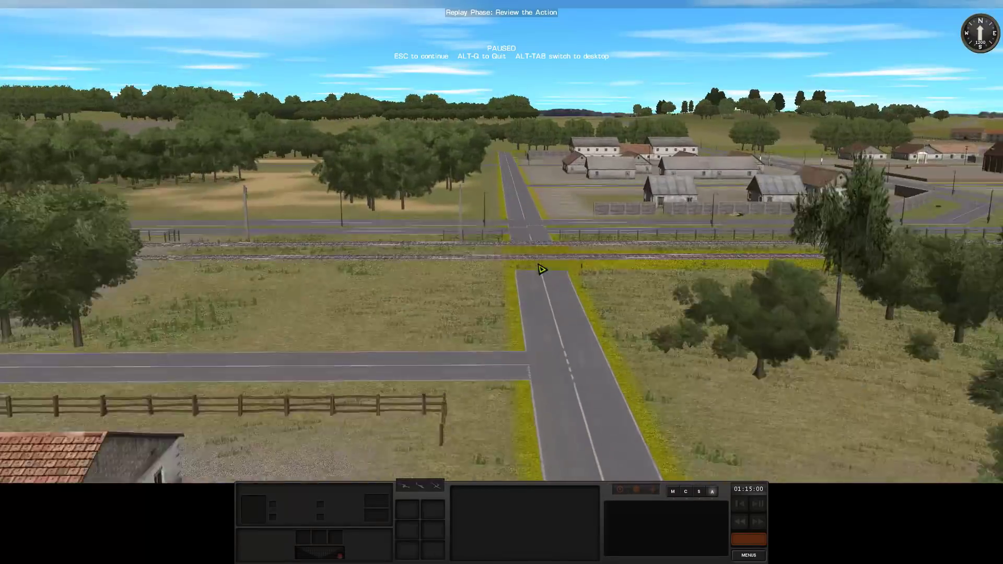
{"action": "key", "text": "w"}
{"action": "scroll", "coordinate": [538, 301], "scroll_direction": "down", "scroll_amount": 4}
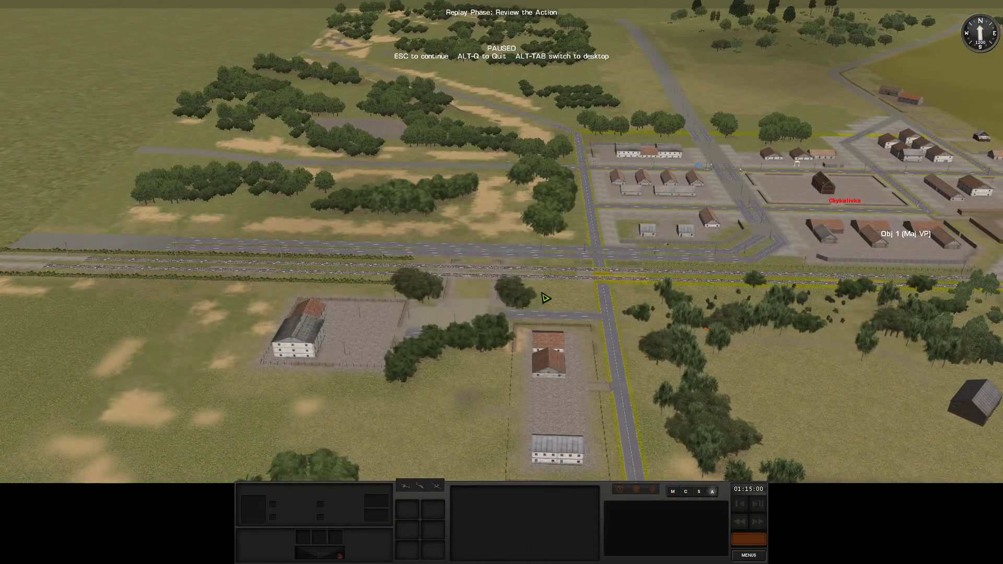
{"action": "key", "text": "e"}
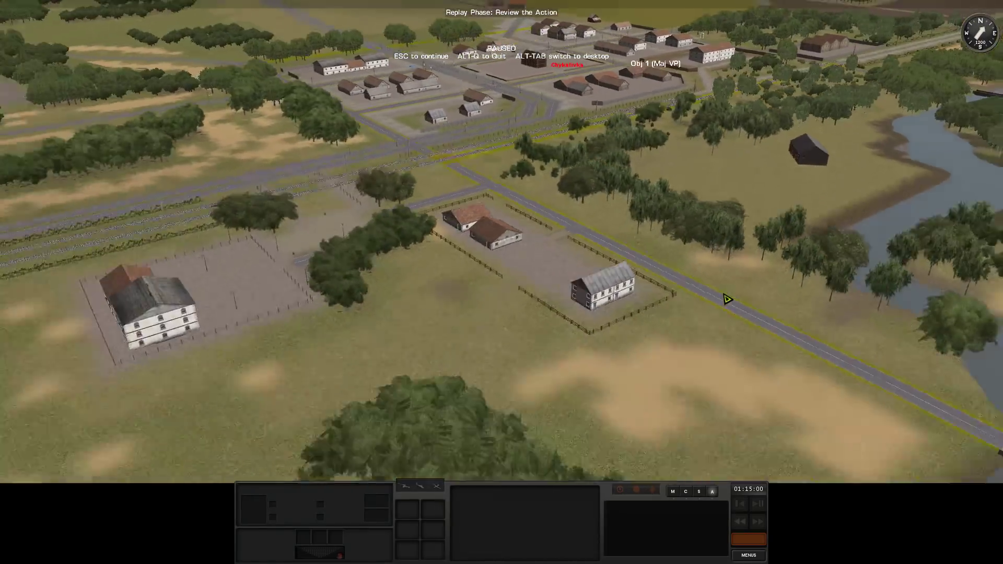
{"action": "scroll", "coordinate": [614, 296], "scroll_direction": "down", "scroll_amount": 3}
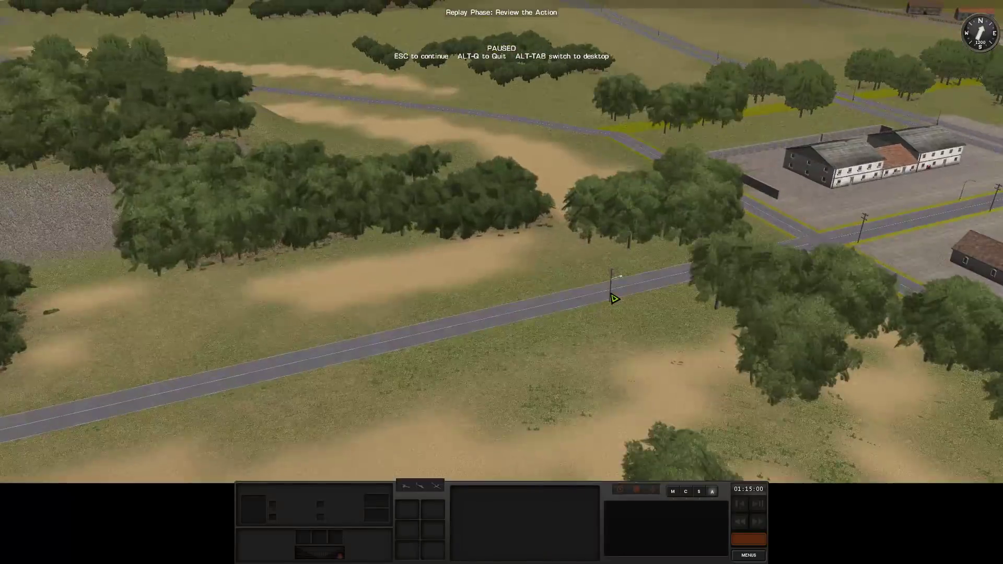
{"action": "key", "text": "e"}
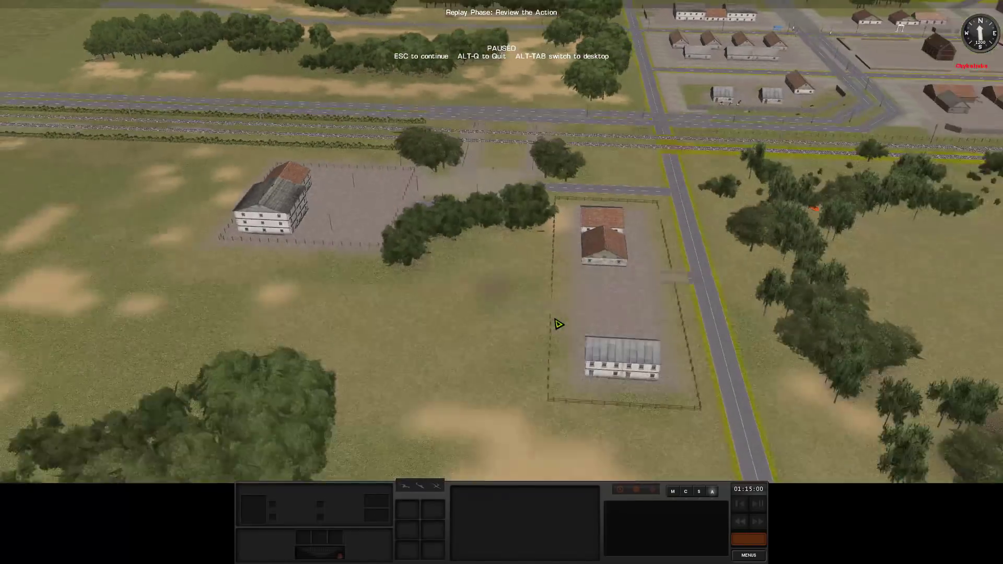
{"action": "scroll", "coordinate": [558, 323], "scroll_direction": "down", "scroll_amount": 3}
{"action": "key", "text": "e"}
{"action": "scroll", "coordinate": [718, 301], "scroll_direction": "up", "scroll_amount": 5}
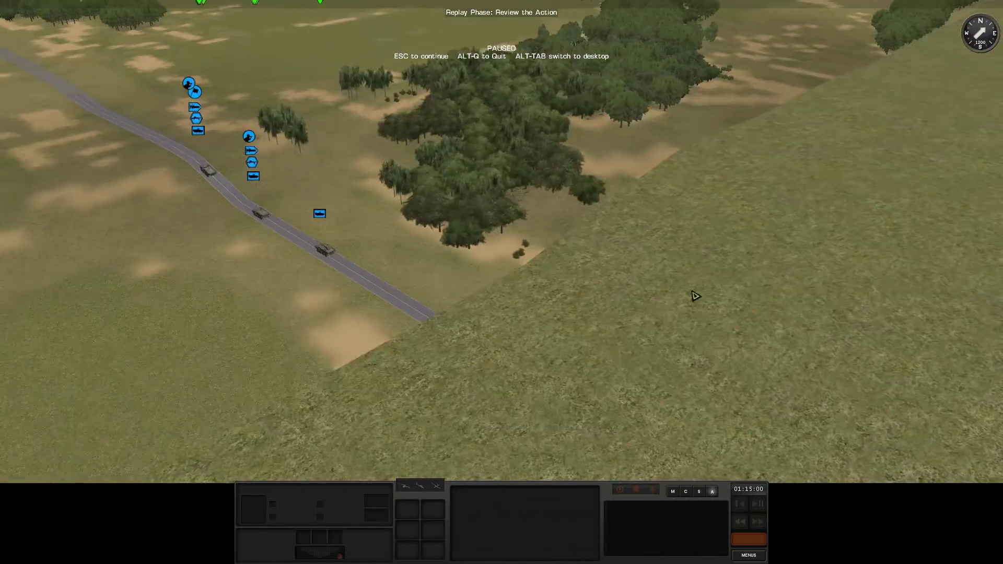
{"action": "key", "text": "Tab"}
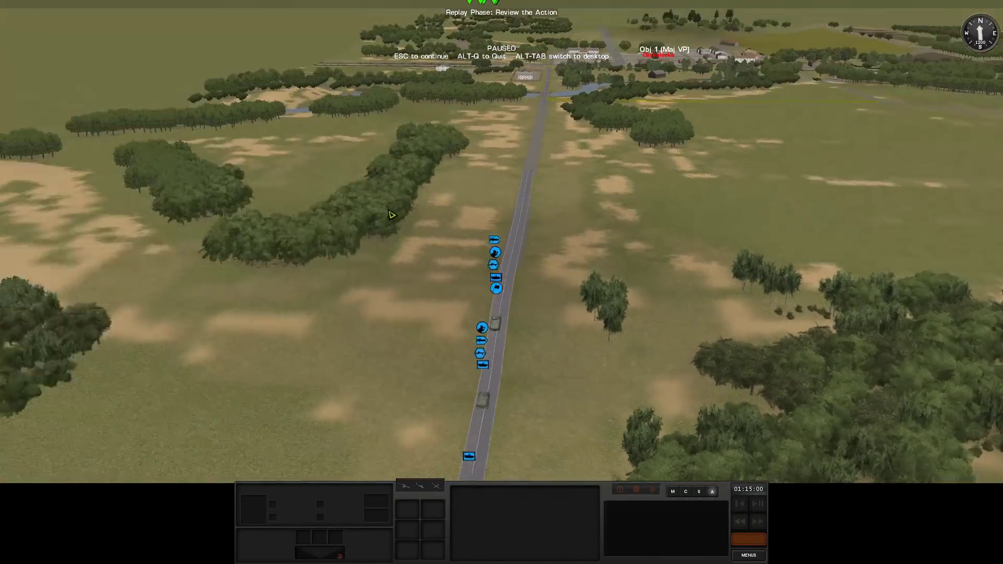
{"action": "scroll", "coordinate": [533, 253], "scroll_direction": "up", "scroll_amount": 3}
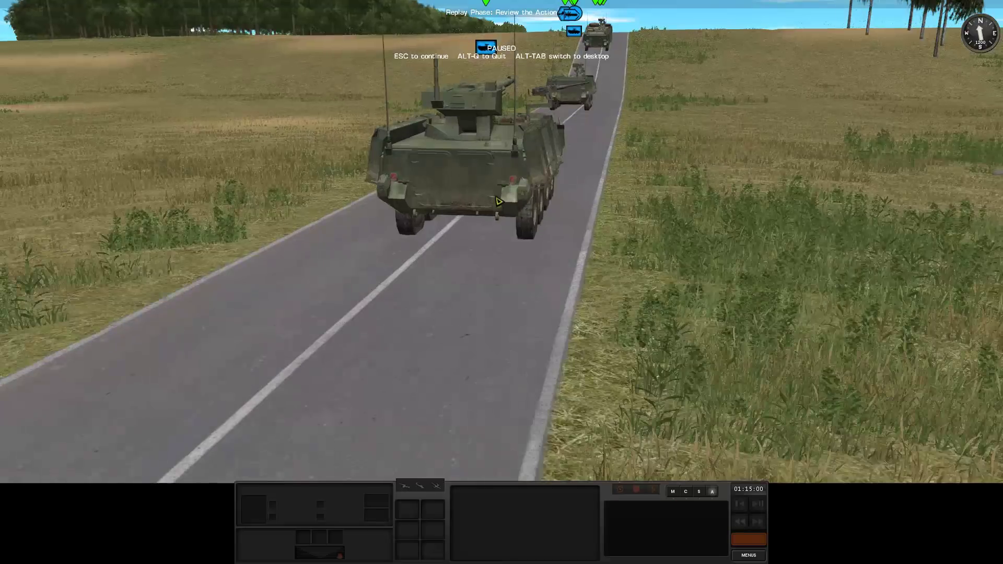
Select and orbit the Strykers on the road, flying past the gun vehicle
{"action": "left_click", "coordinate": [502, 157]}
{"action": "key", "text": "a"}
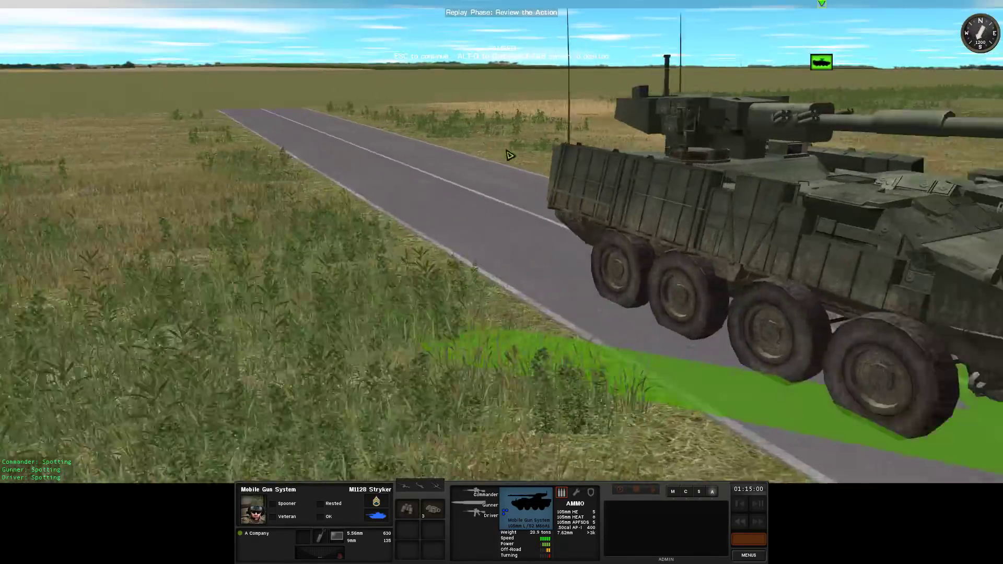
{"action": "key", "text": "a"}
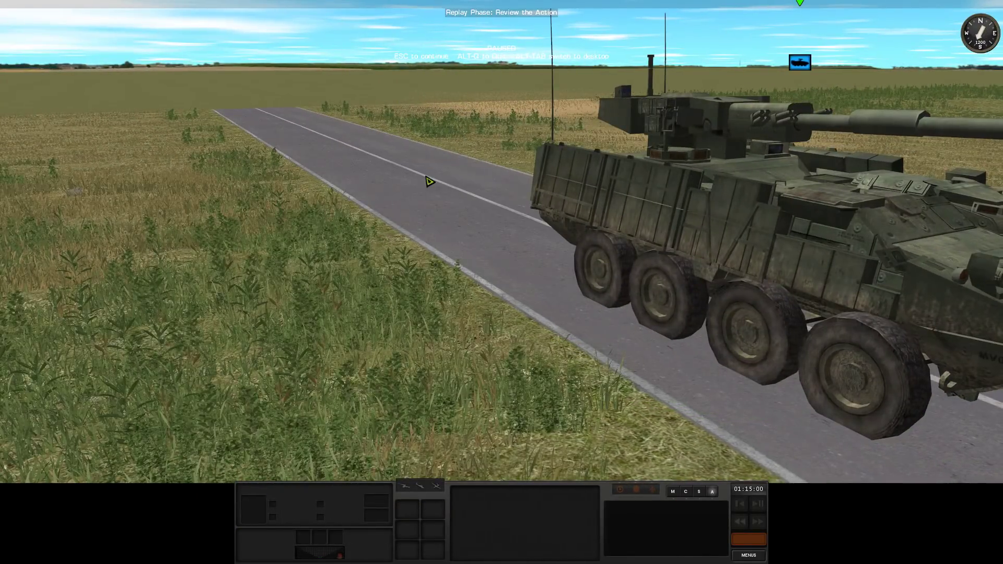
{"action": "key", "text": "a"}
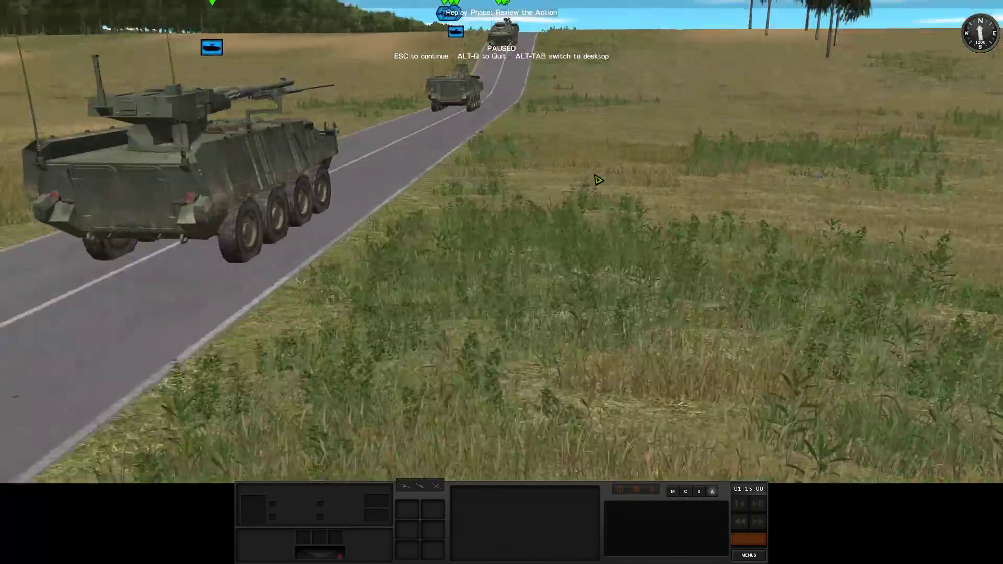
{"action": "left_click", "coordinate": [591, 200]}
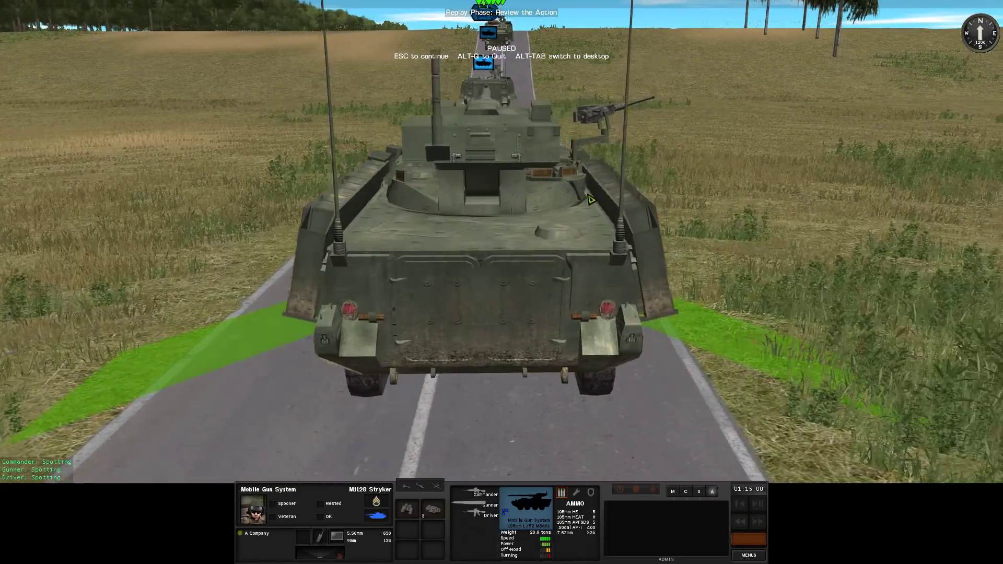
{"action": "scroll", "coordinate": [595, 200], "scroll_direction": "down", "scroll_amount": 3}
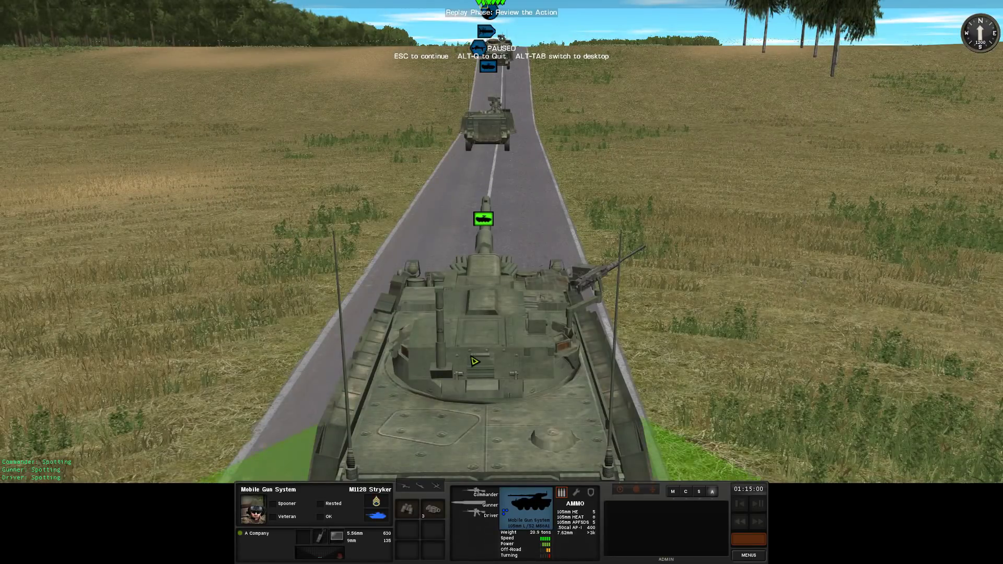
{"action": "key", "text": "w"}
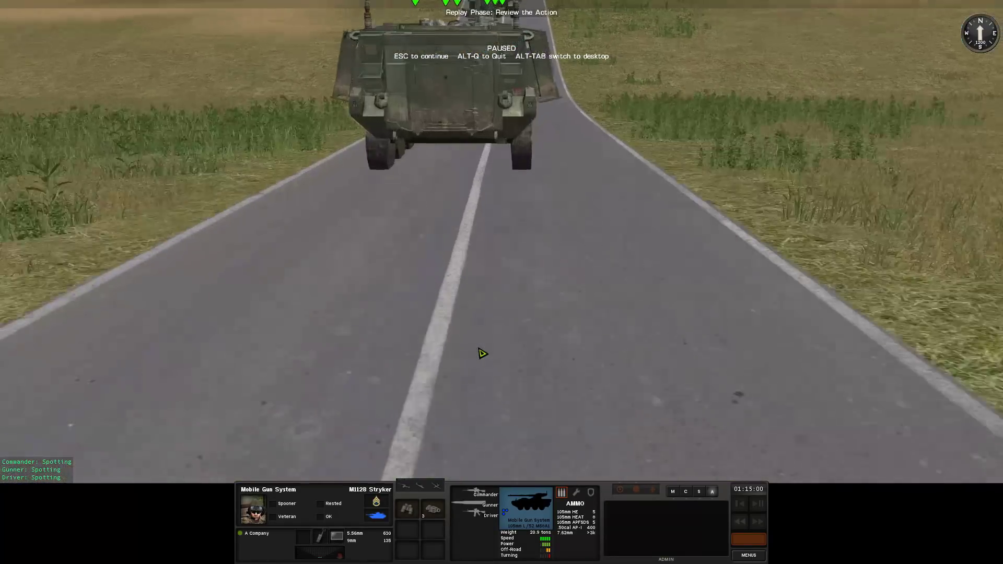
{"action": "key", "text": "w"}
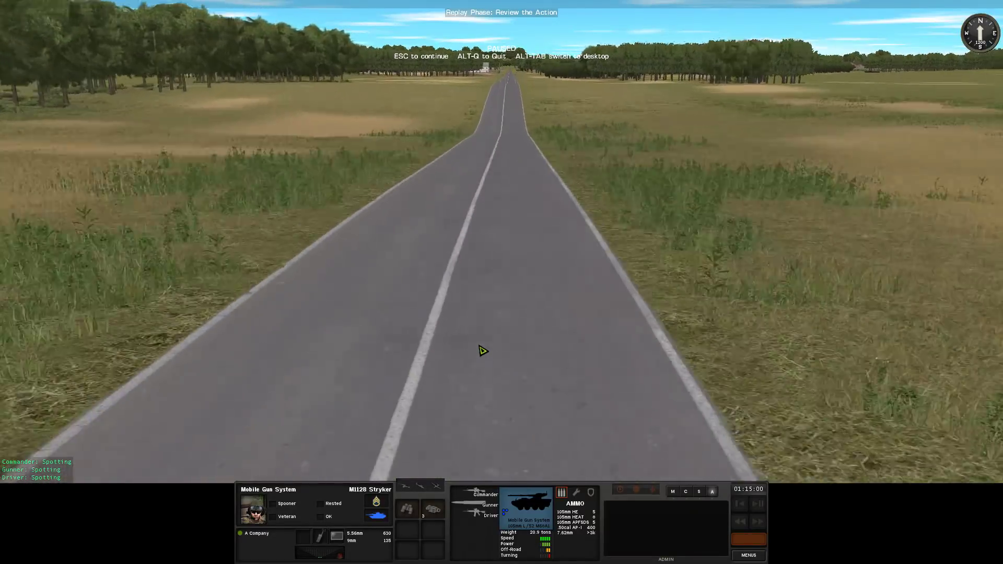
{"action": "scroll", "coordinate": [528, 266], "scroll_direction": "down", "scroll_amount": 2}
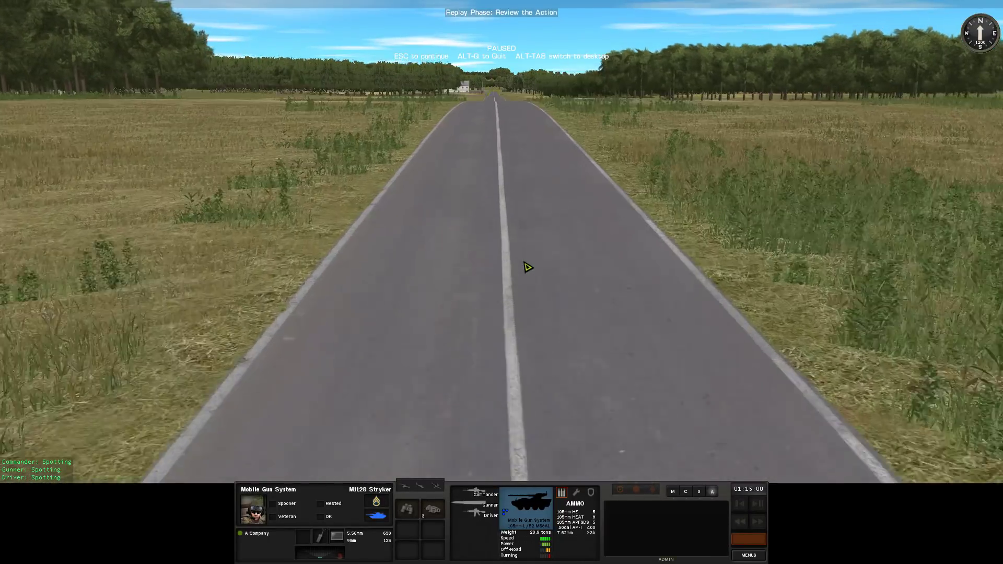
{"action": "scroll", "coordinate": [518, 177], "scroll_direction": "up", "scroll_amount": 2}
{"action": "scroll", "coordinate": [517, 179], "scroll_direction": "up", "scroll_amount": 4}
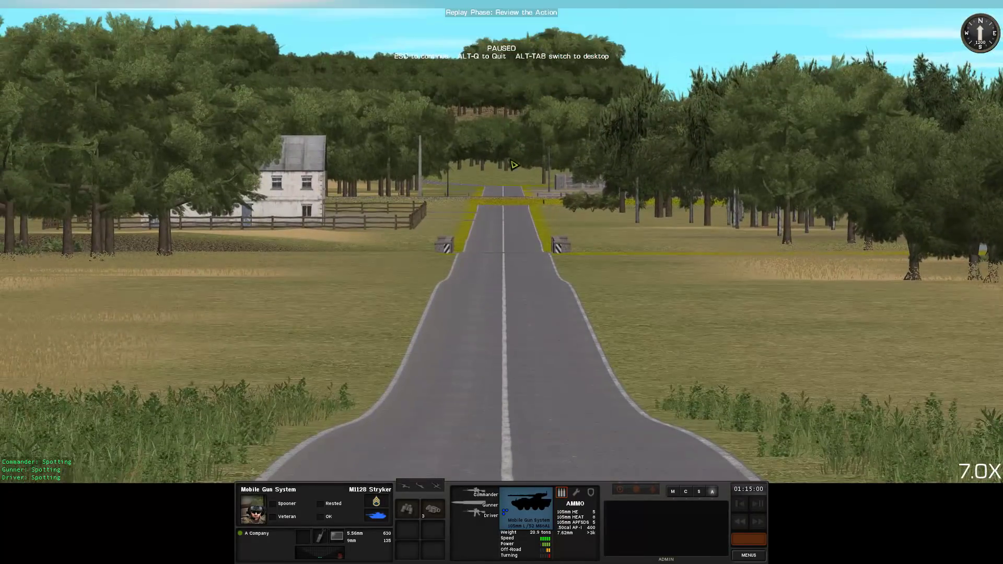
{"action": "scroll", "coordinate": [514, 182], "scroll_direction": "up", "scroll_amount": 3}
{"action": "scroll", "coordinate": [514, 183], "scroll_direction": "up", "scroll_amount": 1}
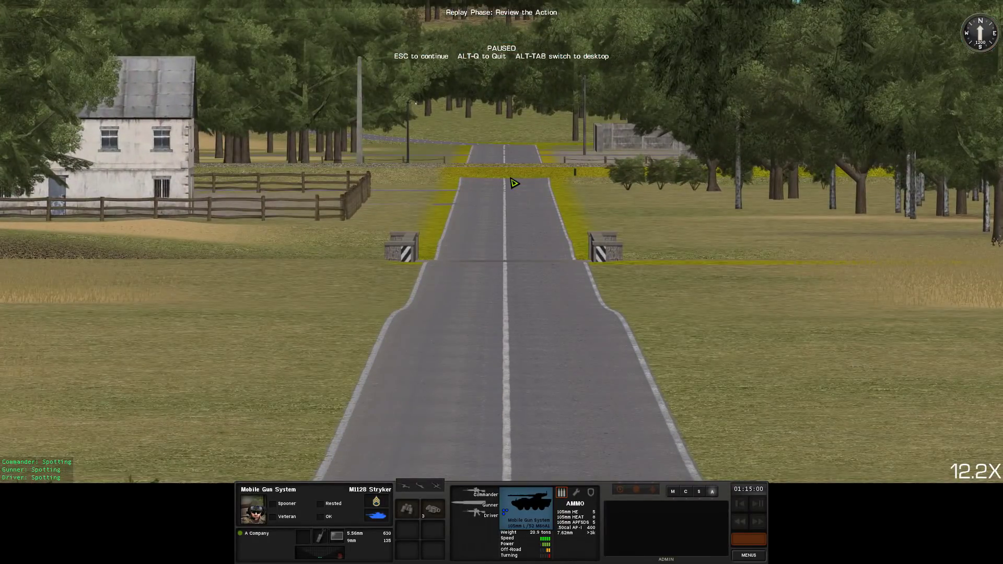
{"action": "scroll", "coordinate": [518, 188], "scroll_direction": "down", "scroll_amount": 4}
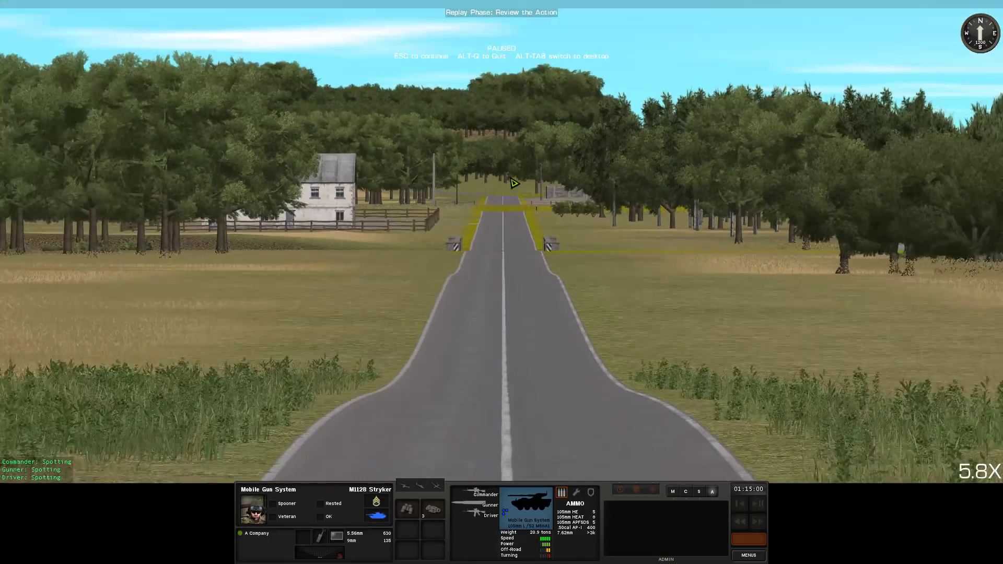
{"action": "scroll", "coordinate": [533, 204], "scroll_direction": "down", "scroll_amount": 4}
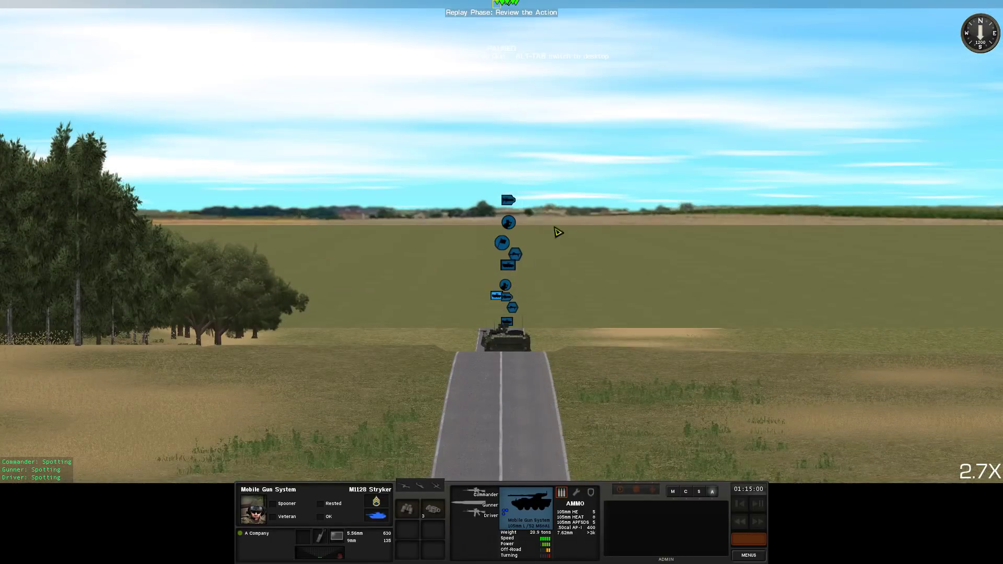
{"action": "scroll", "coordinate": [558, 232], "scroll_direction": "down", "scroll_amount": 4}
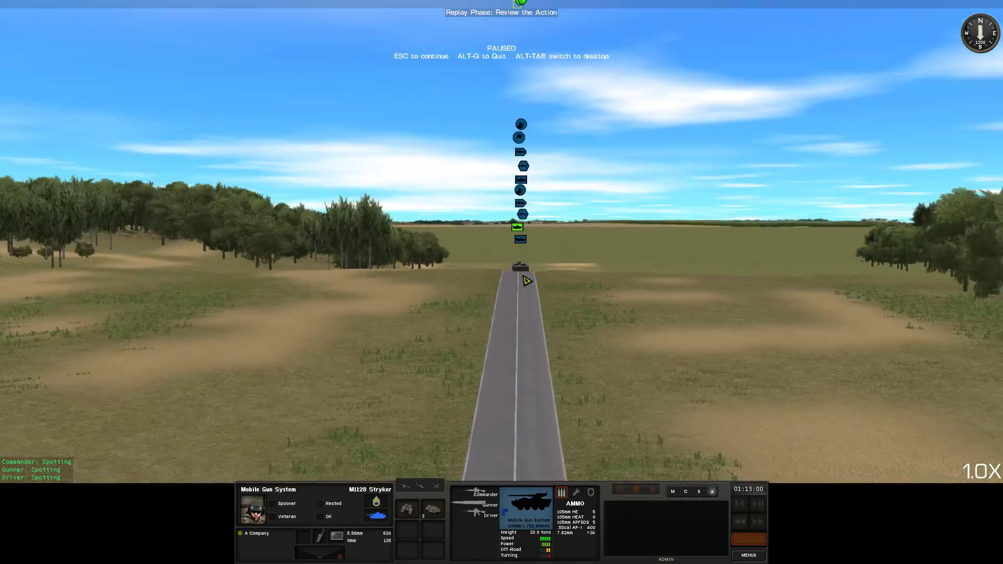
Align the view with the road and fly north past the convoy to the bridge
{"action": "mouse_move", "coordinate": [549, 277]}
{"action": "left_mouse_down"}
{"action": "mouse_move", "coordinate": [423, 335]}
{"action": "mouse_move", "coordinate": [594, 250]}
{"action": "left_mouse_up"}
{"action": "key", "text": "d"}
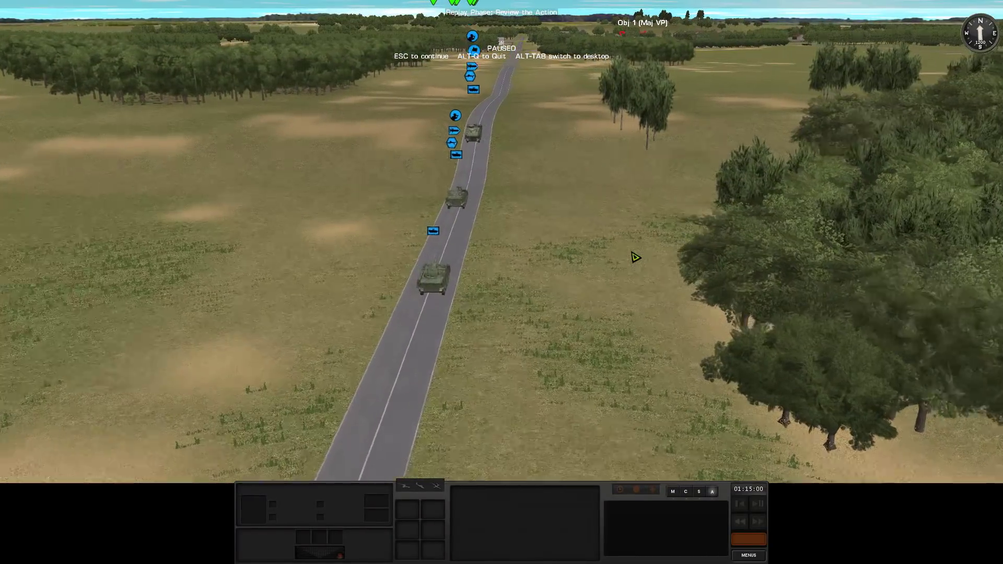
{"action": "key", "text": "a"}
{"action": "scroll", "coordinate": [641, 260], "scroll_direction": "up", "scroll_amount": 5}
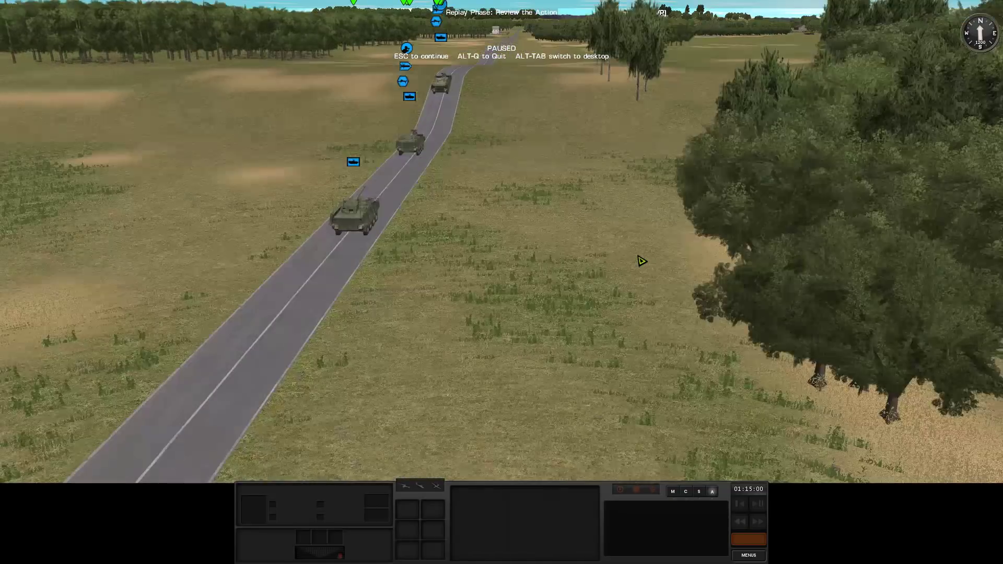
{"action": "key", "text": "w"}
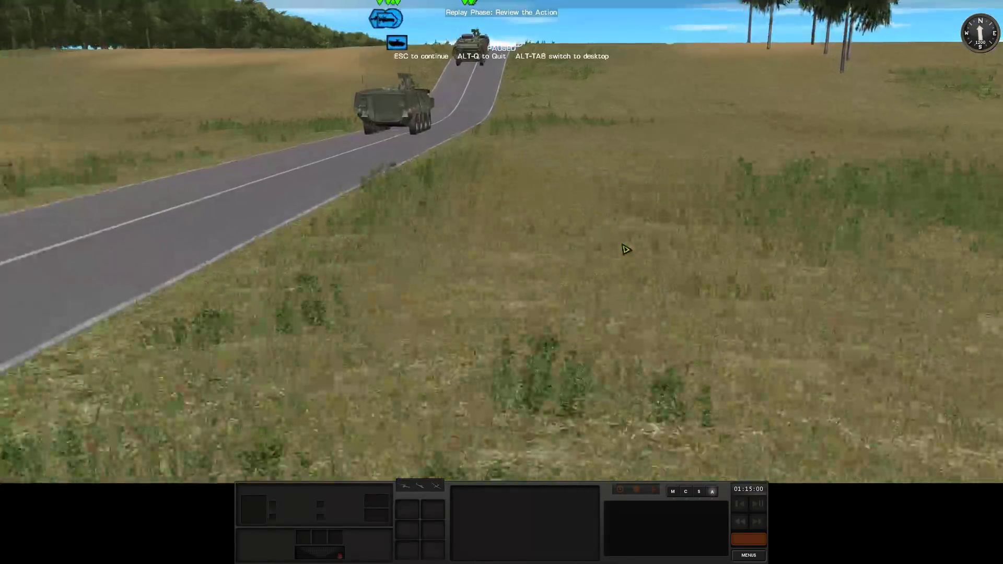
{"action": "scroll", "coordinate": [622, 256], "scroll_direction": "down", "scroll_amount": 5}
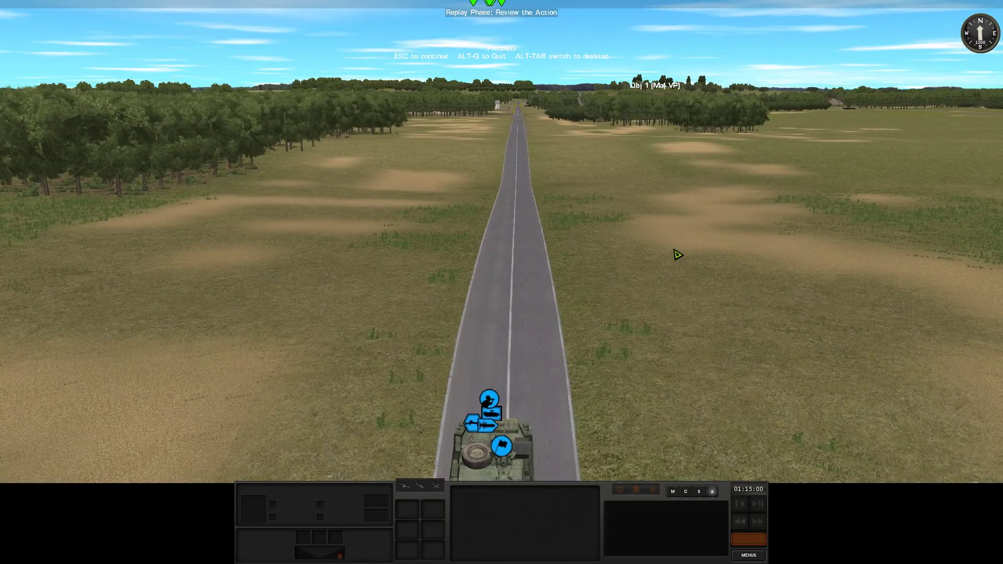
{"action": "key", "text": "s"}
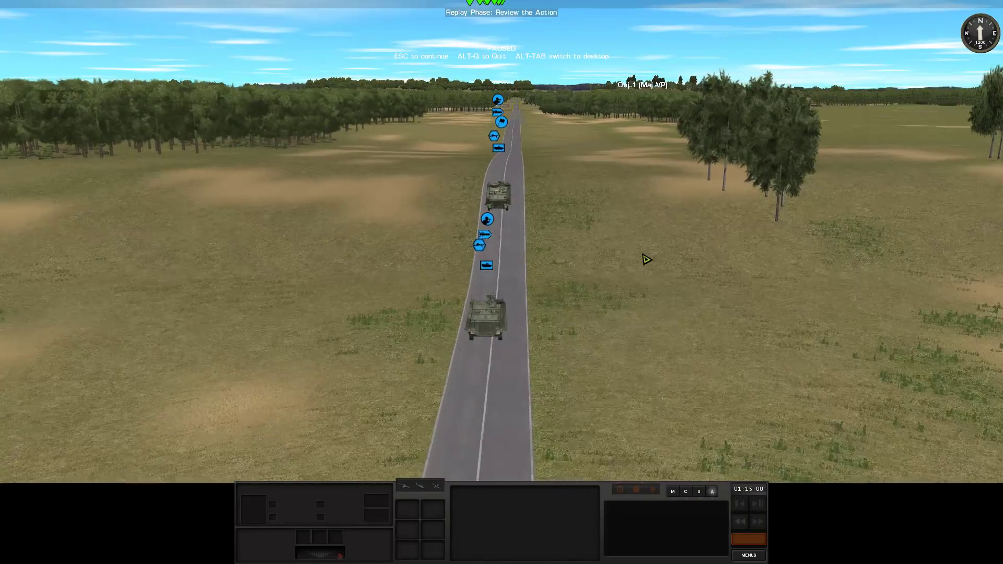
{"action": "scroll", "coordinate": [647, 260], "scroll_direction": "up", "scroll_amount": 5}
{"action": "scroll", "coordinate": [640, 278], "scroll_direction": "down", "scroll_amount": 10}
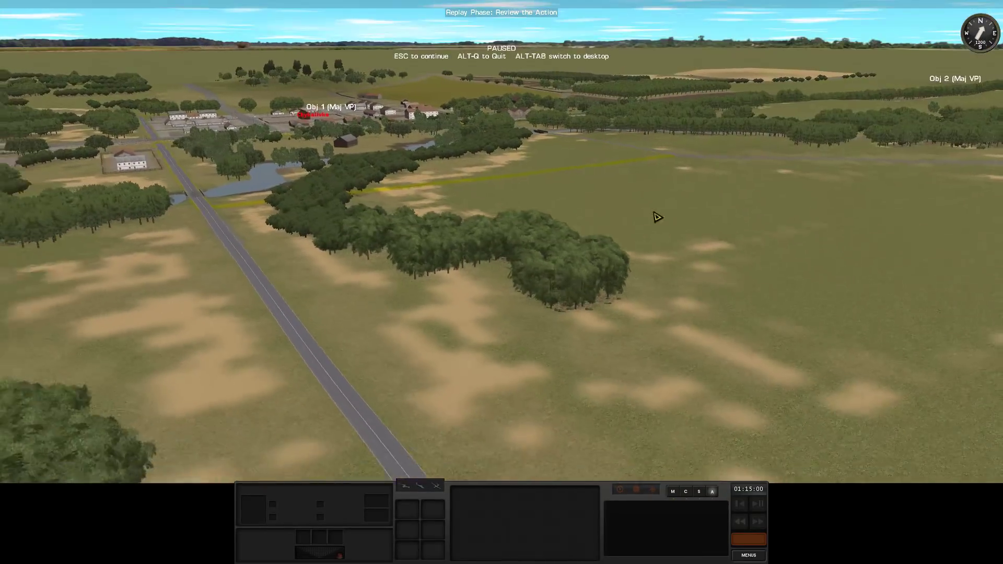
{"action": "key", "text": "w"}
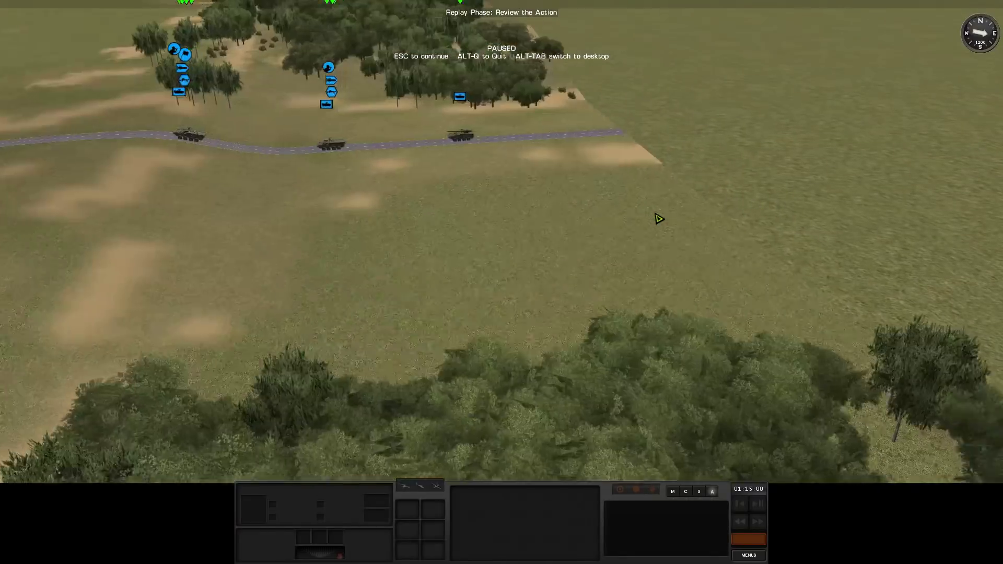
{"action": "key", "text": "q"}
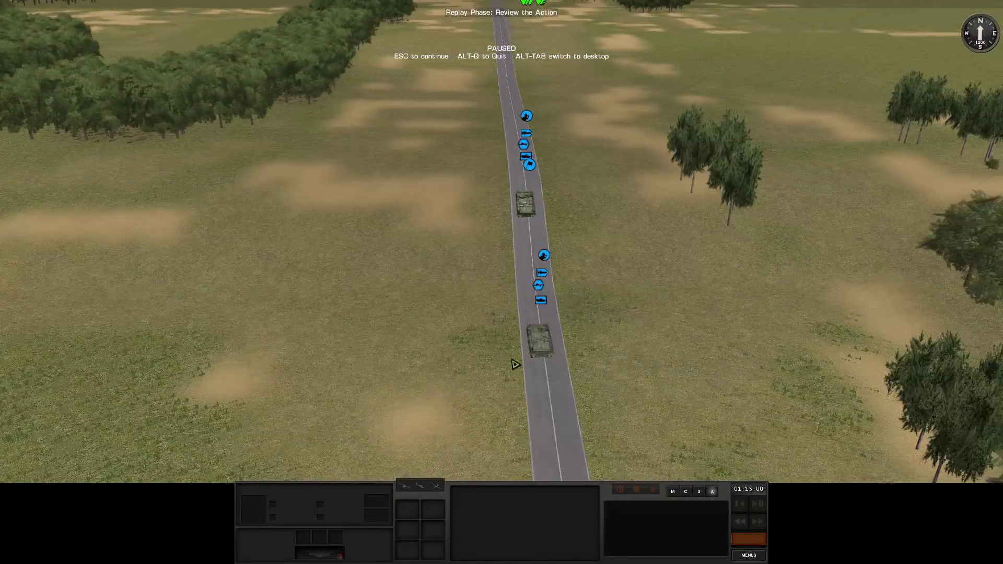
{"action": "key", "text": "w"}
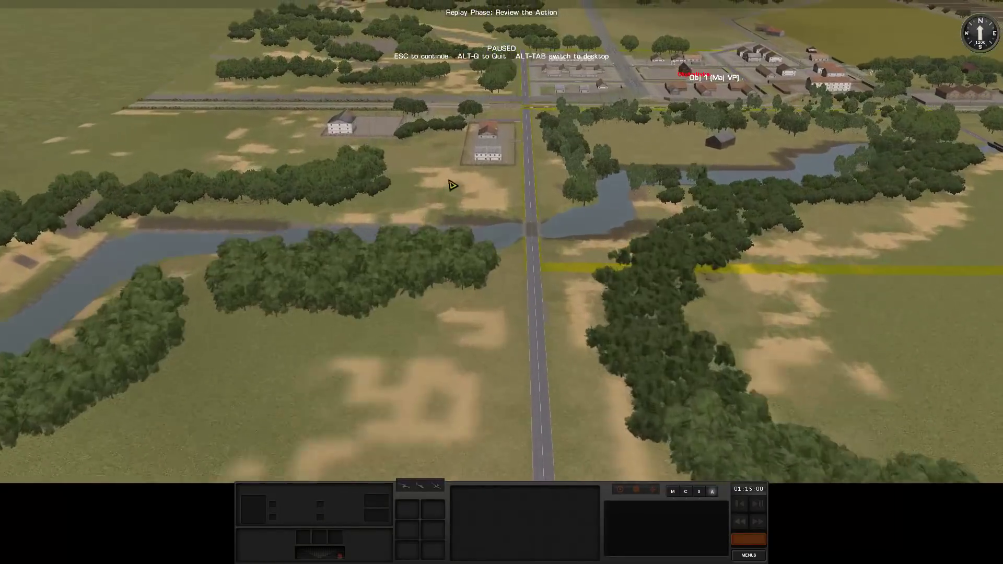
{"action": "key", "text": "w"}
{"action": "key", "text": "r"}
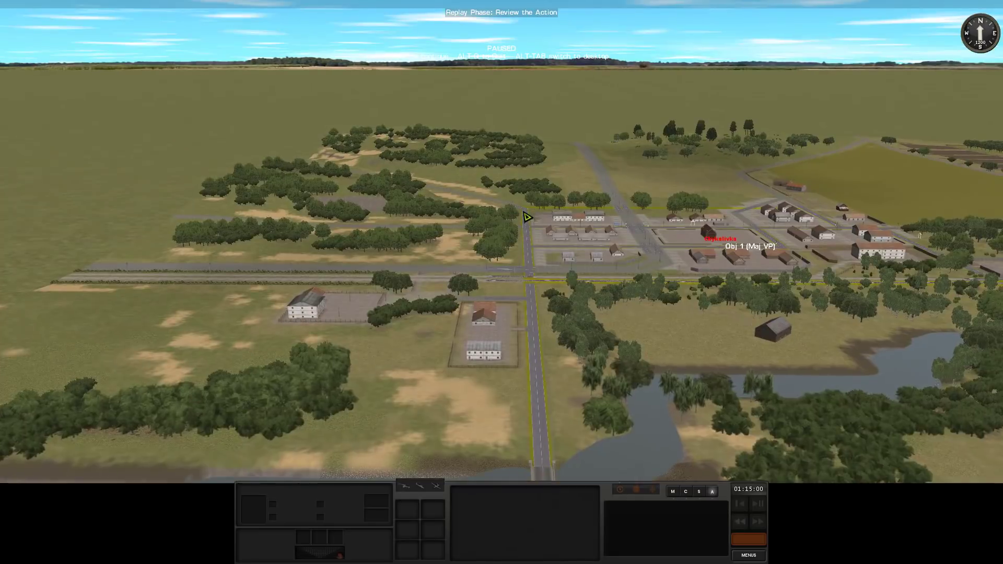
{"action": "key", "text": "w"}
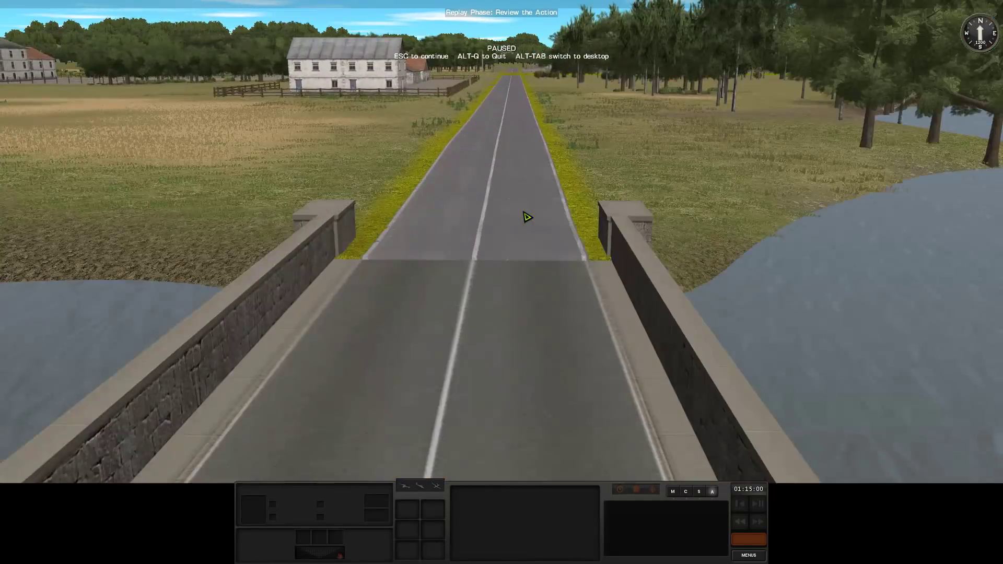
{"action": "key", "text": "r"}
{"action": "scroll", "coordinate": [530, 223], "scroll_direction": "down", "scroll_amount": 5}
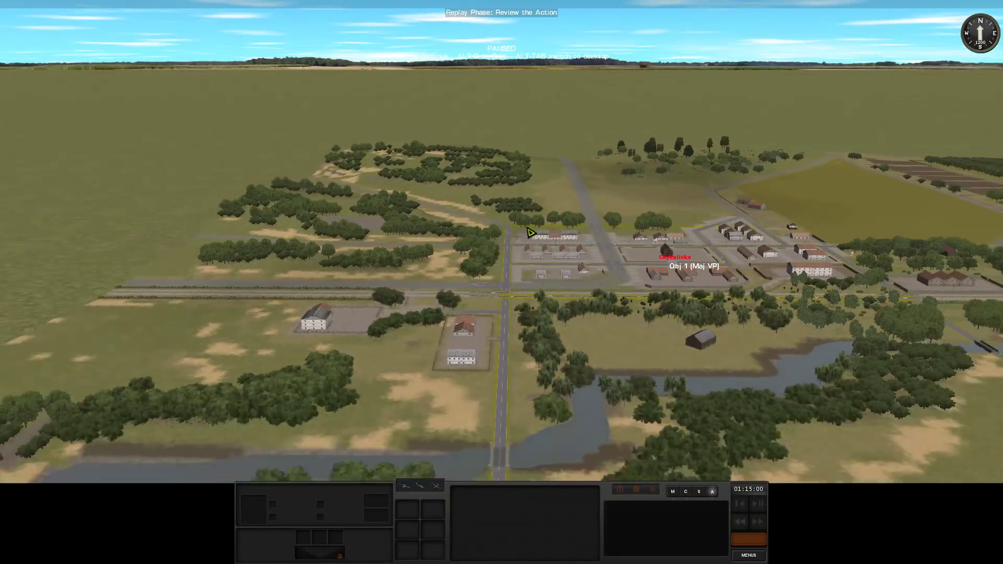
Return south to the convoy and circle the armored vehicle at close range
{"action": "key", "text": "s"}
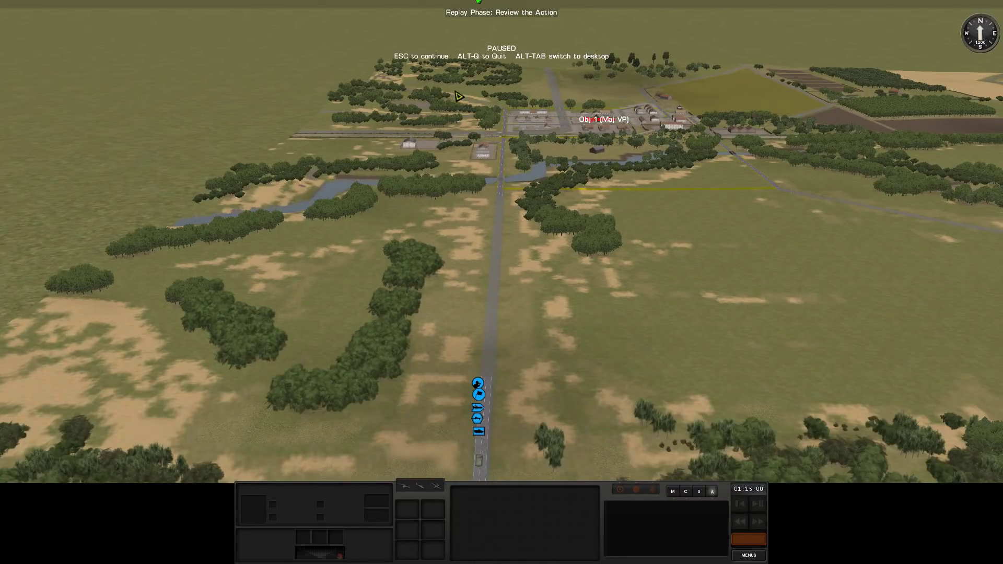
{"action": "scroll", "coordinate": [499, 341], "scroll_direction": "up", "scroll_amount": 5}
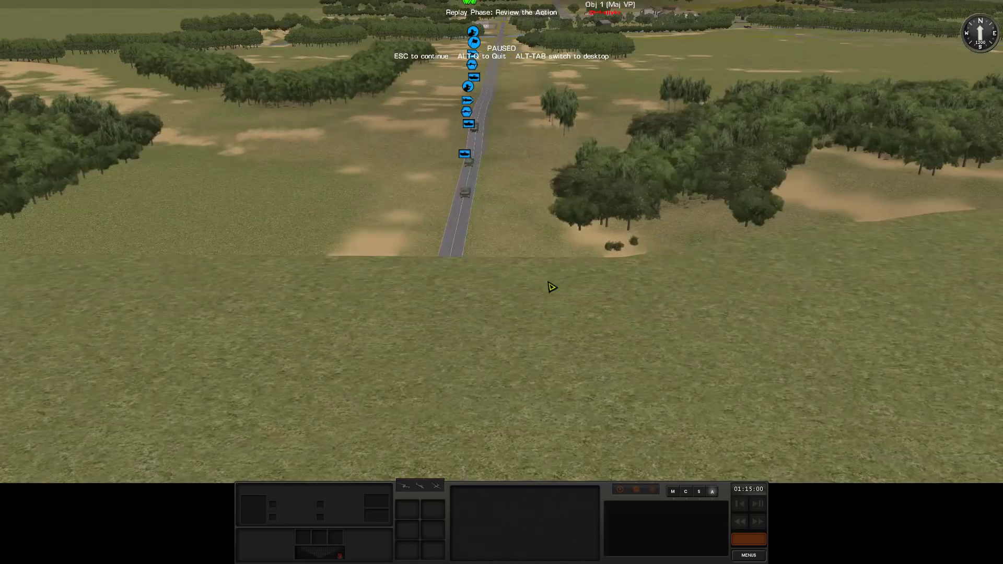
{"action": "key", "text": "w"}
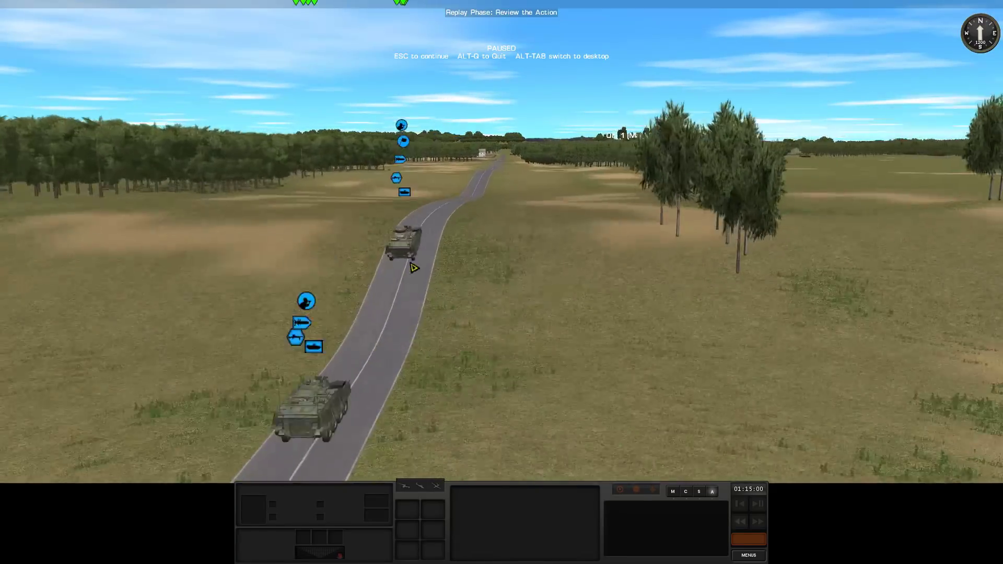
{"action": "key", "text": "d"}
{"action": "key", "text": "w"}
{"action": "key", "text": "d"}
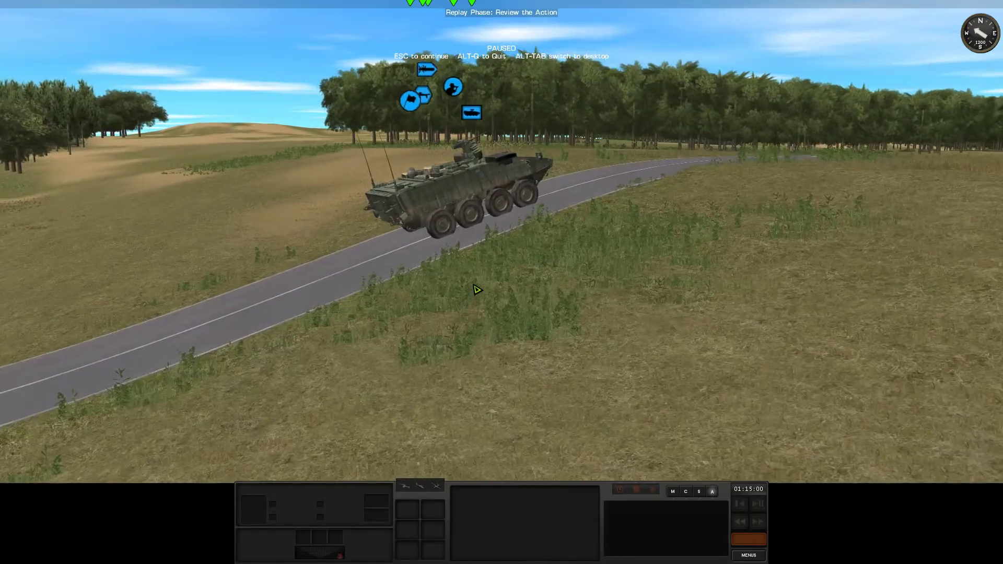
{"action": "scroll", "coordinate": [477, 290], "scroll_direction": "down", "scroll_amount": 2}
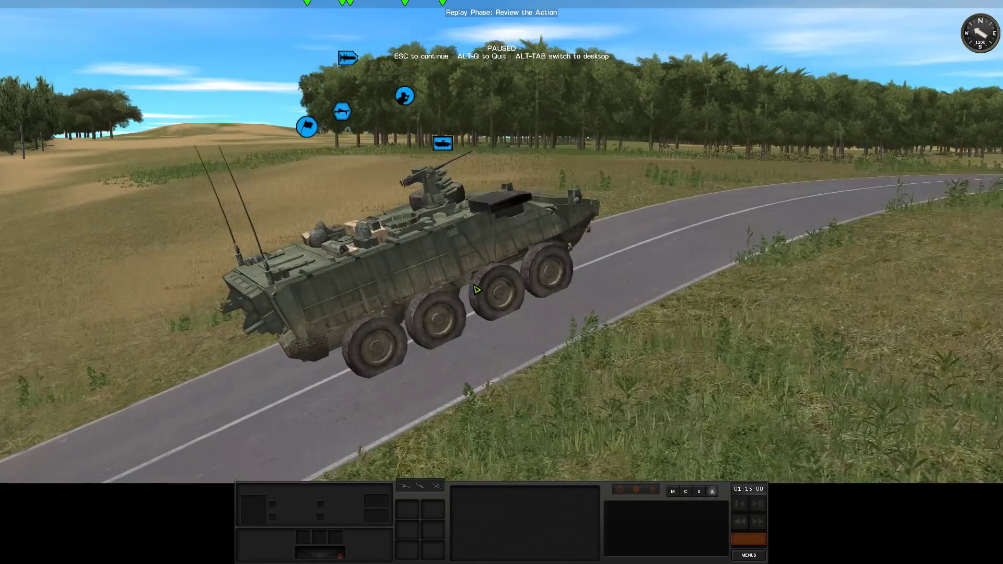
{"action": "key", "text": "w"}
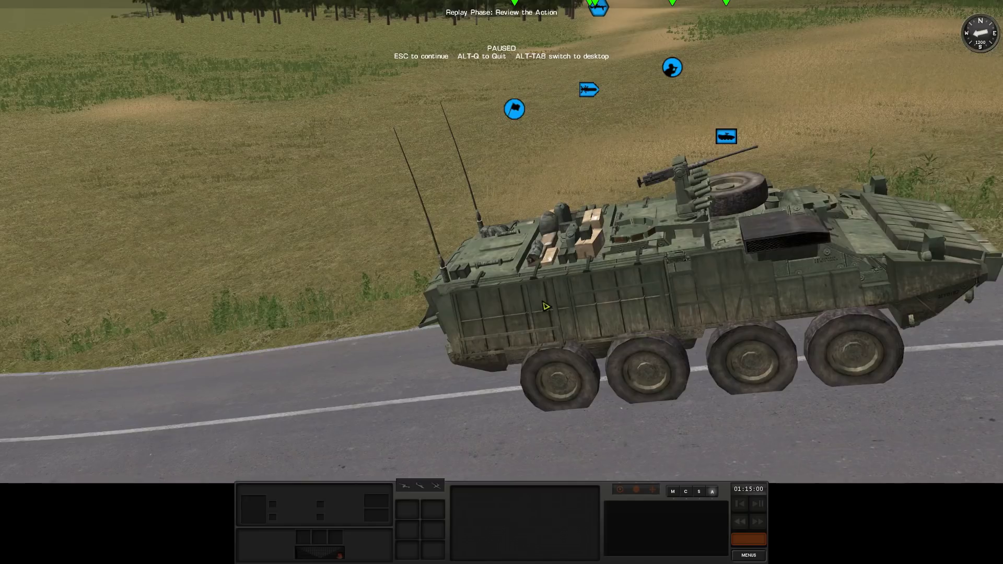
{"action": "key", "text": "s"}
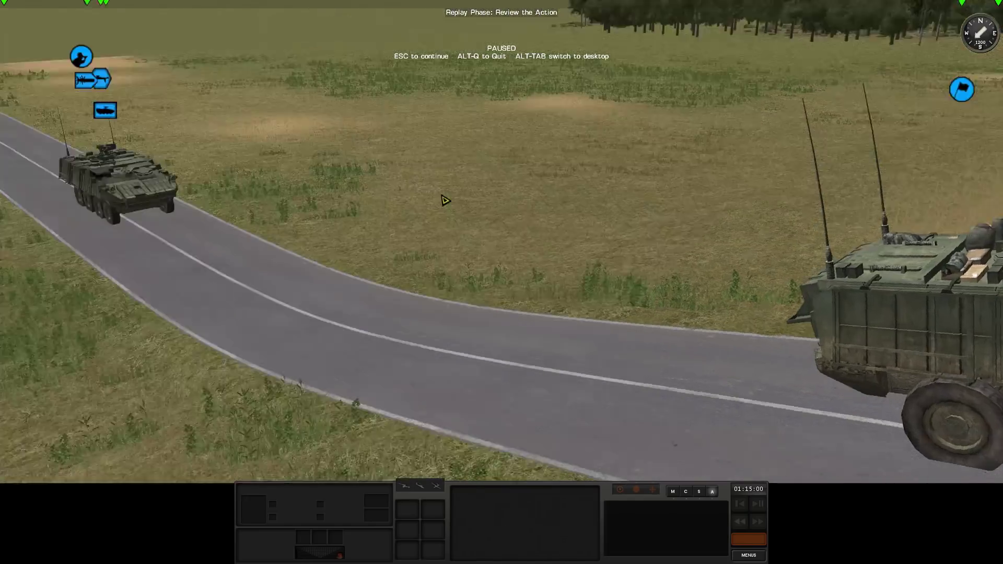
{"action": "key", "text": "e"}
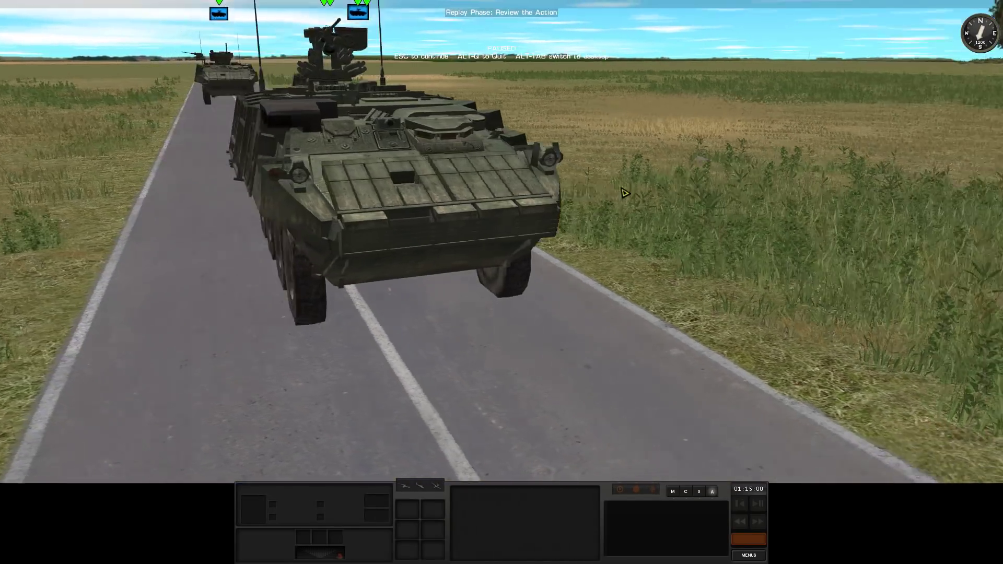
Pan along the road to the gun vehicle, then rise to a high road view
{"action": "key", "text": "a"}
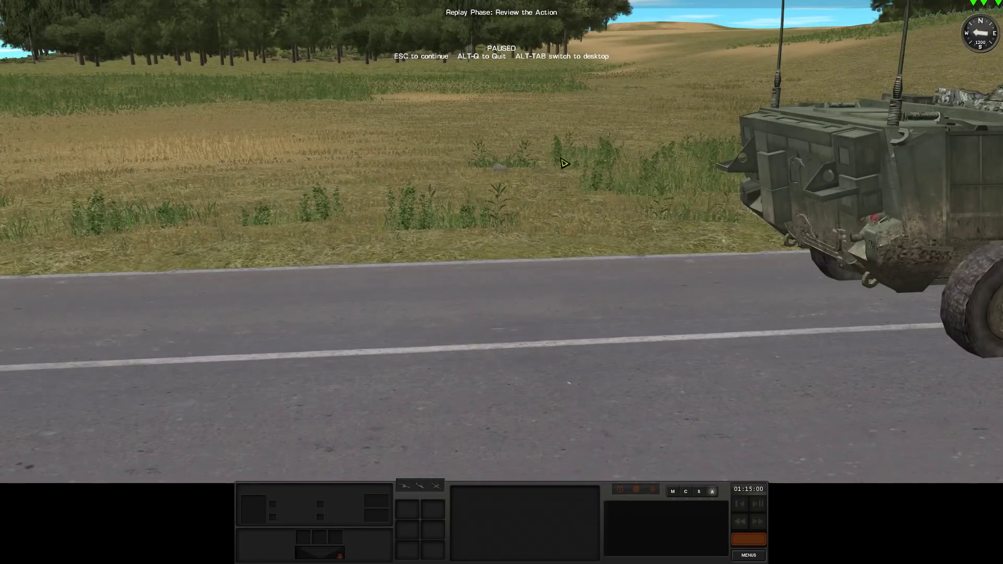
{"action": "key", "text": "s"}
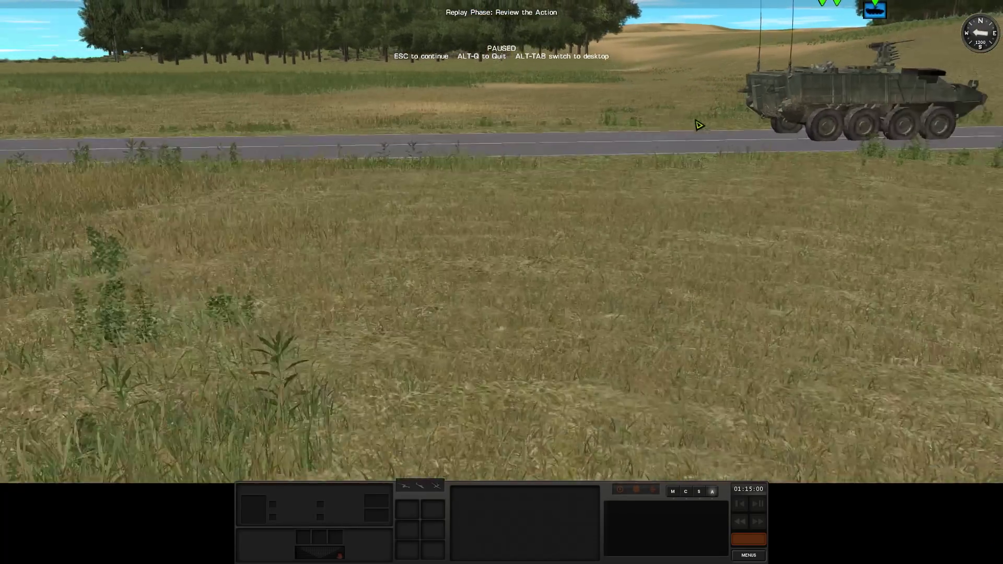
{"action": "key", "text": "d"}
{"action": "key", "text": "w"}
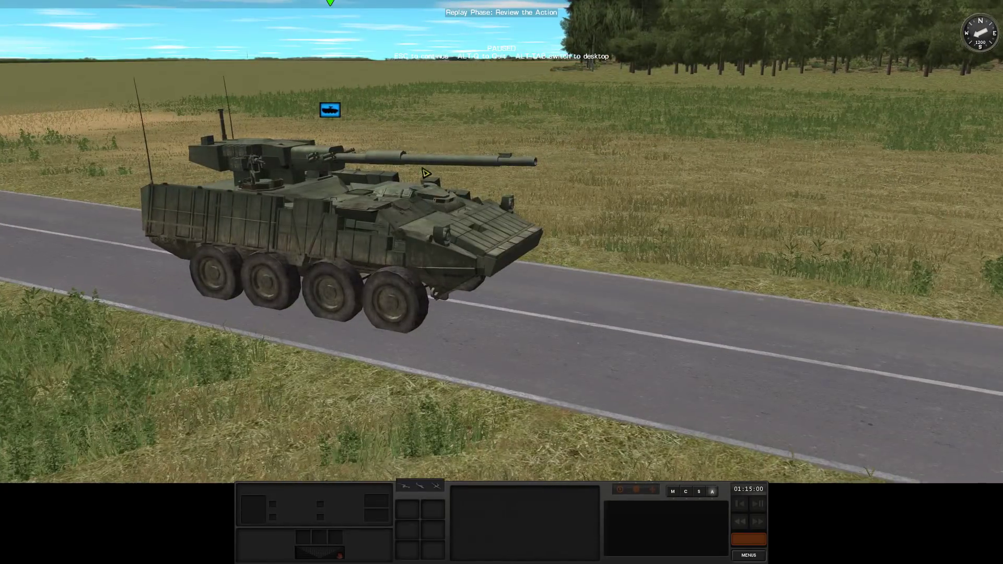
{"action": "key", "text": "w"}
{"action": "key", "text": "q"}
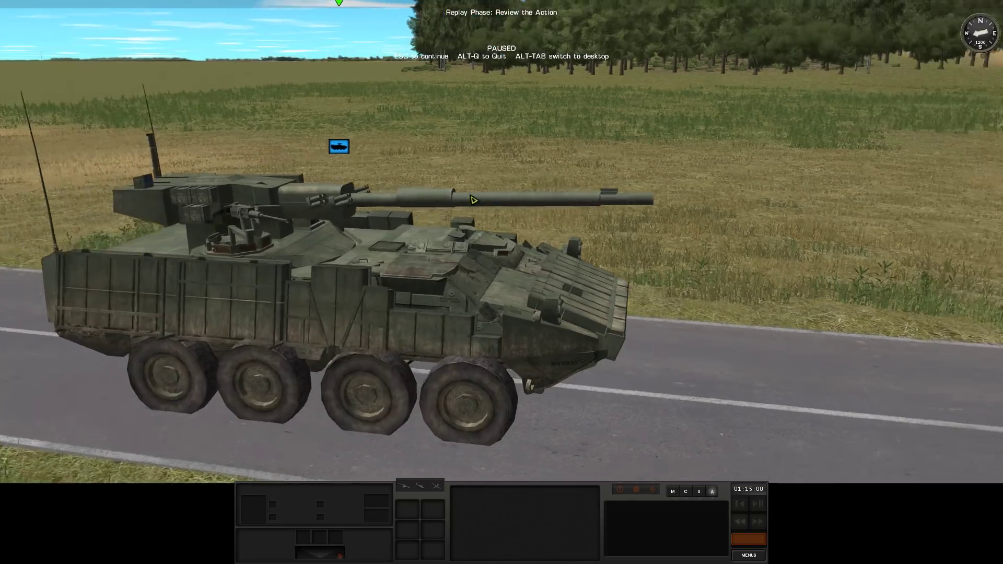
{"action": "key", "text": "r"}
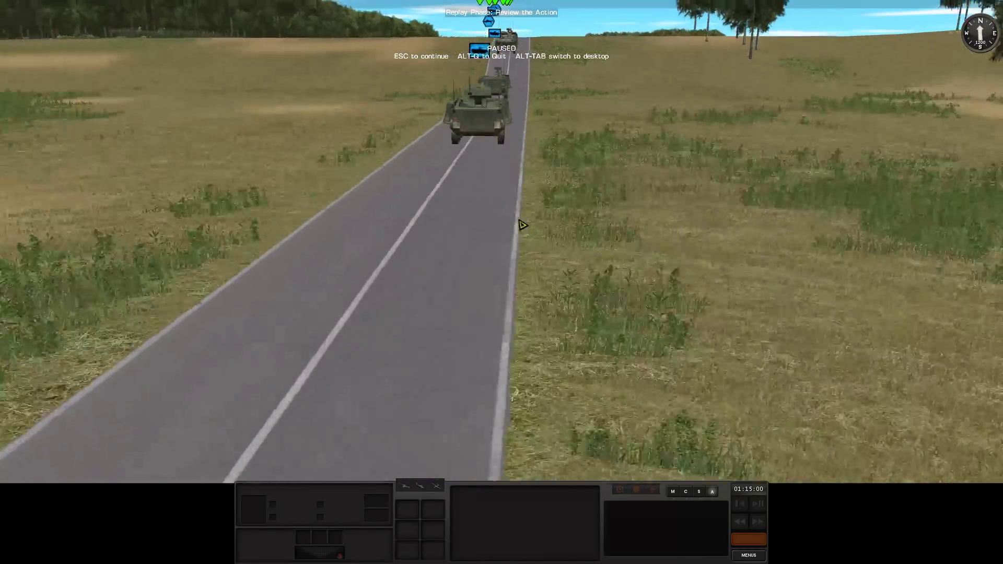
Swing toward Obj 1's town and the unit positions, then clear the selection
{"action": "key", "text": "w"}
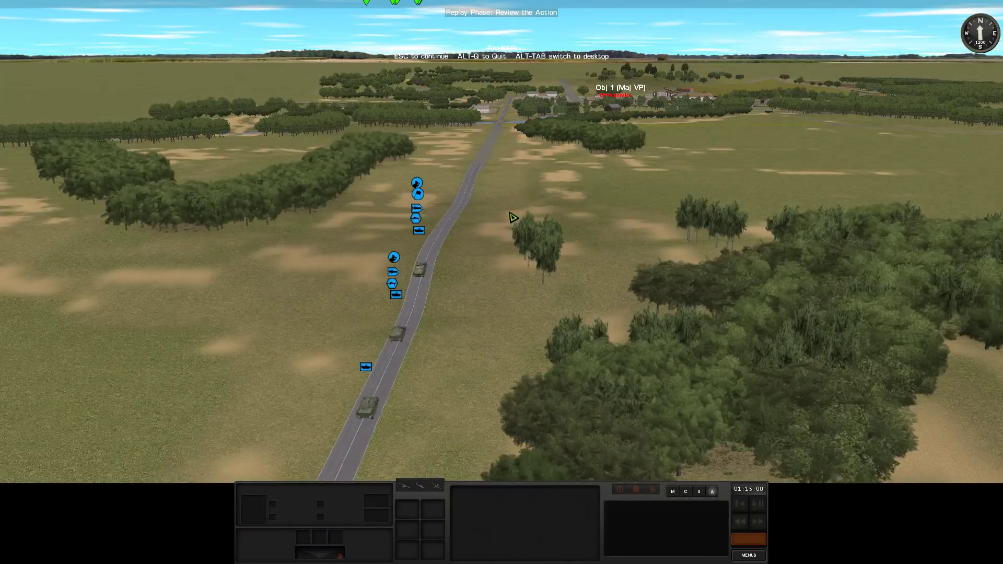
{"action": "key", "text": "e"}
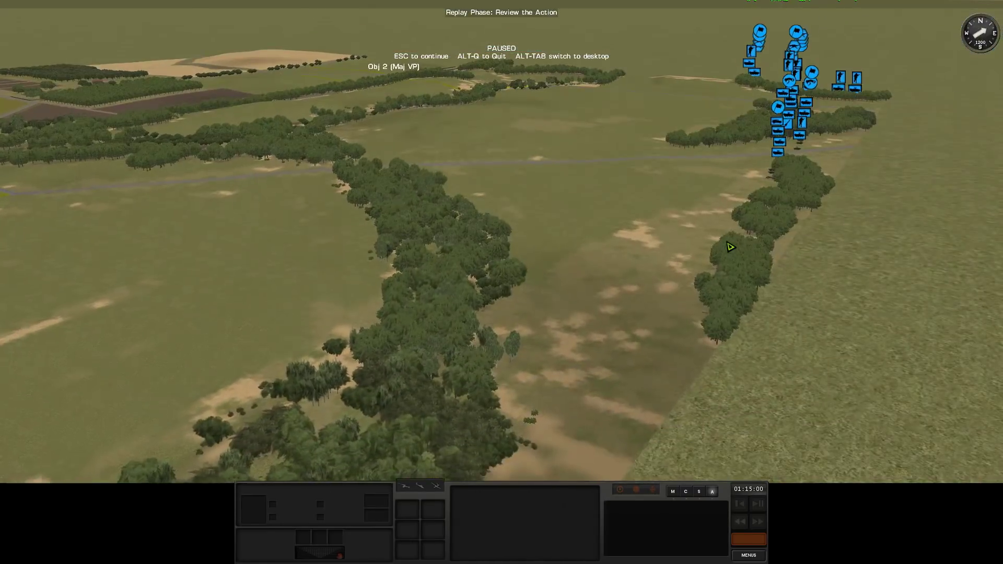
{"action": "key", "text": "e"}
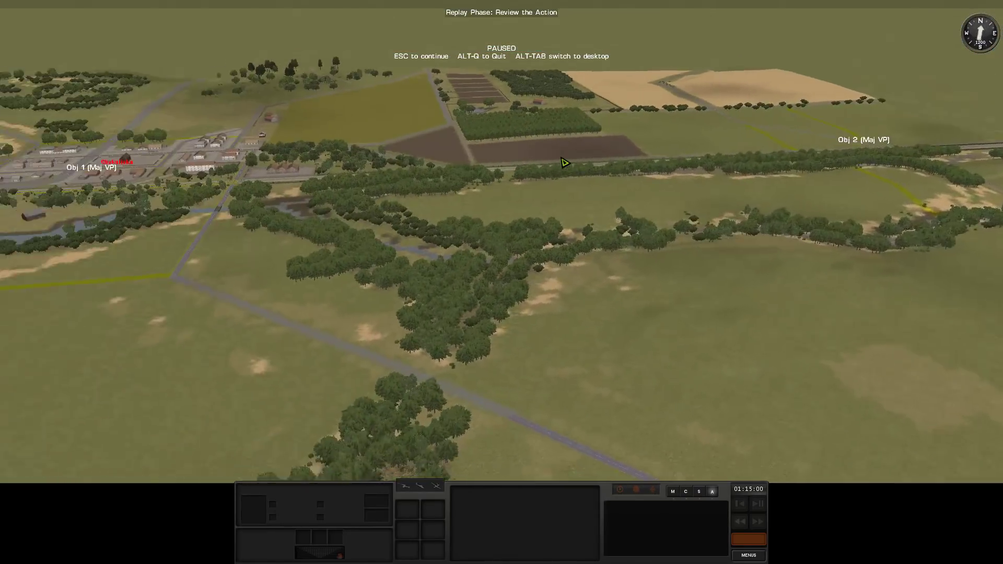
{"action": "scroll", "coordinate": [565, 163], "scroll_direction": "down", "scroll_amount": 5}
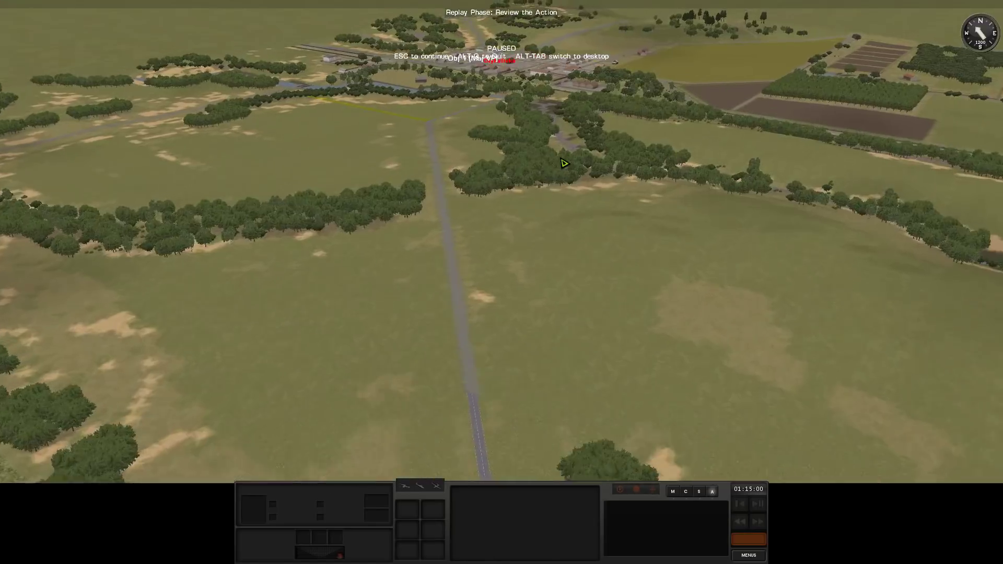
{"action": "key", "text": "e"}
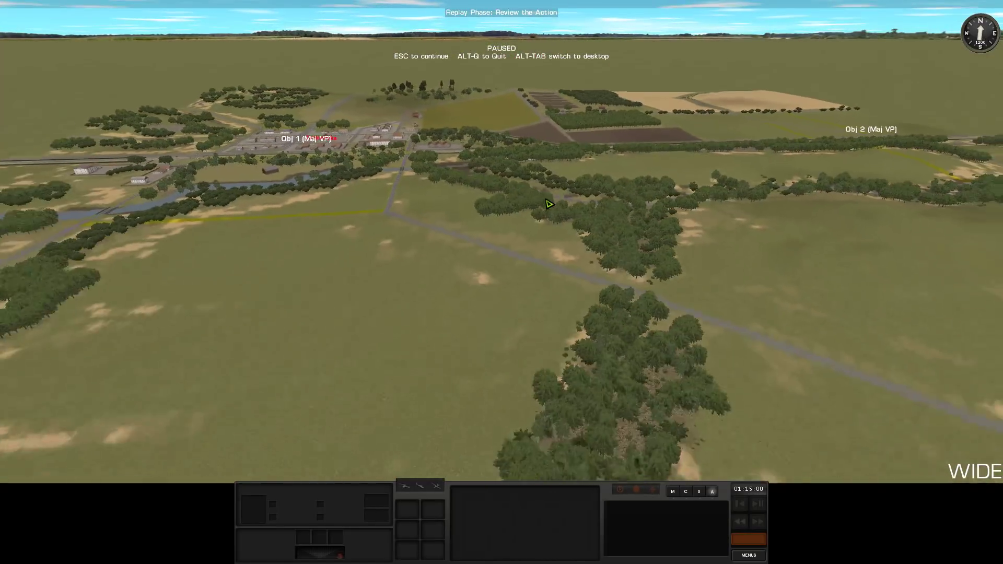
{"action": "scroll", "coordinate": [449, 263], "scroll_direction": "down", "scroll_amount": 2}
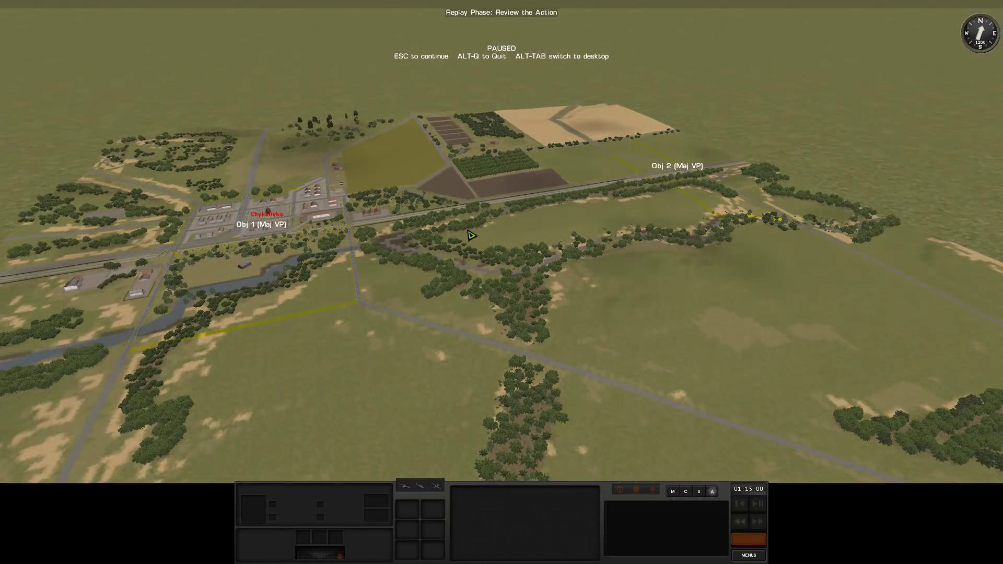
{"action": "scroll", "coordinate": [470, 236], "scroll_direction": "up", "scroll_amount": 2}
{"action": "key", "text": "w"}
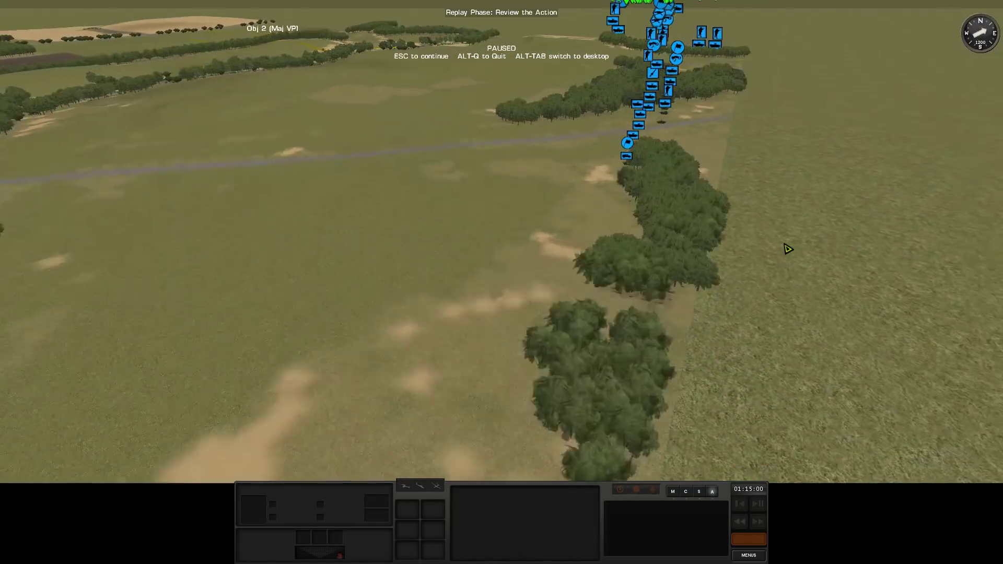
{"action": "key", "text": "a"}
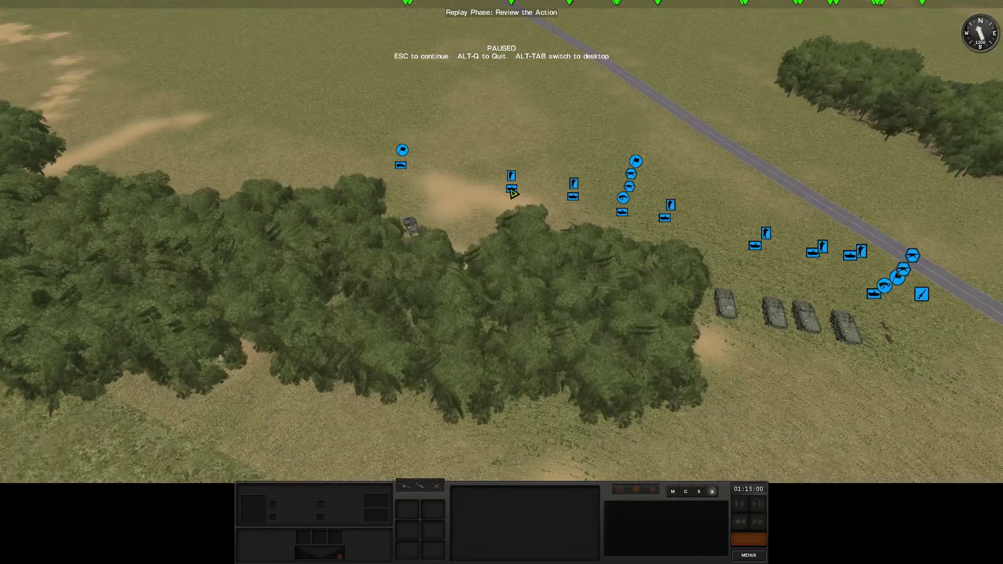
{"action": "scroll", "coordinate": [519, 286], "scroll_direction": "up", "scroll_amount": 3}
{"action": "left_click", "coordinate": [551, 286]}
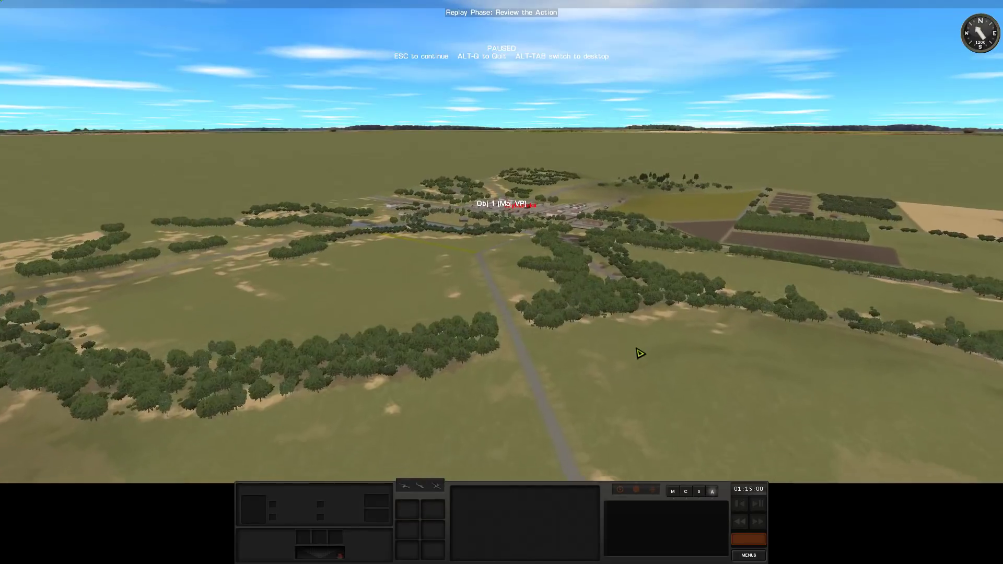
{"action": "scroll", "coordinate": [648, 393], "scroll_direction": "down", "scroll_amount": 2}
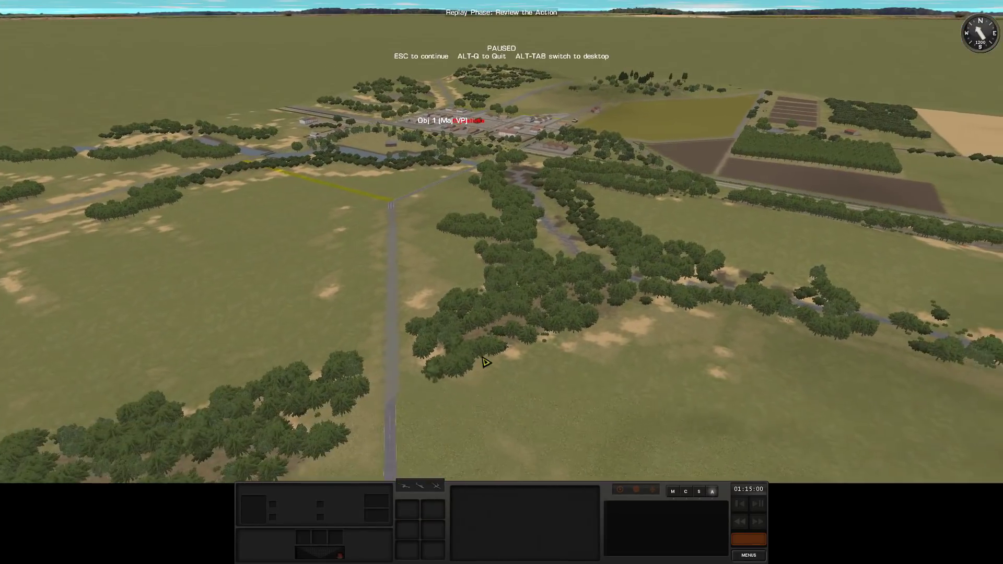
{"action": "scroll", "coordinate": [535, 332], "scroll_direction": "up", "scroll_amount": 5}
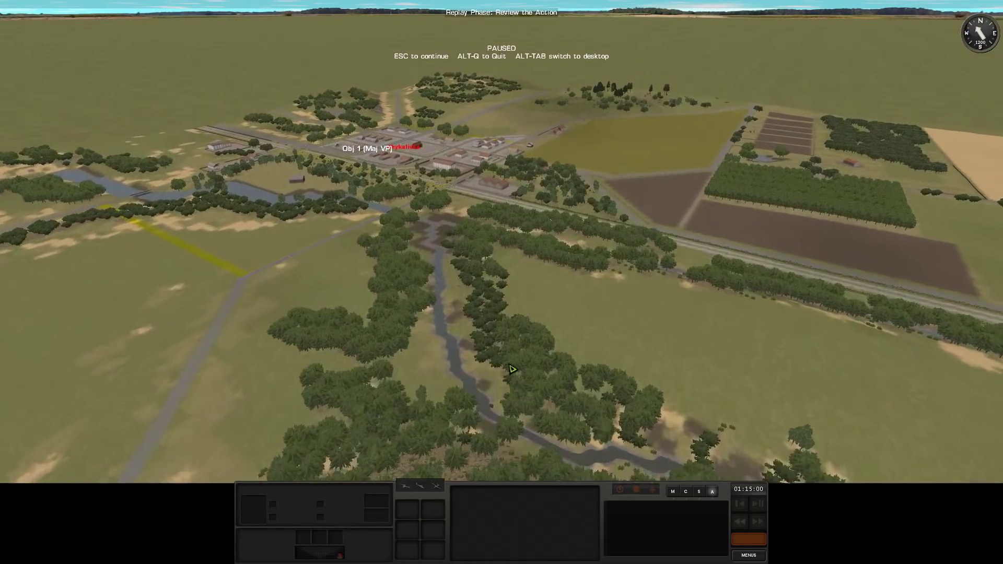
{"action": "scroll", "coordinate": [514, 376], "scroll_direction": "up", "scroll_amount": 3}
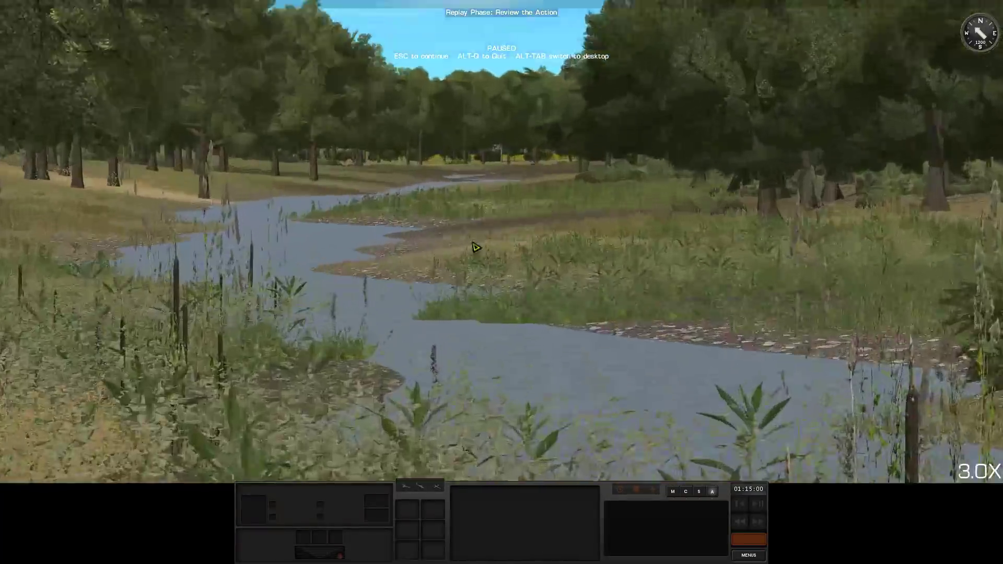
{"action": "scroll", "coordinate": [502, 353], "scroll_direction": "down", "scroll_amount": 3}
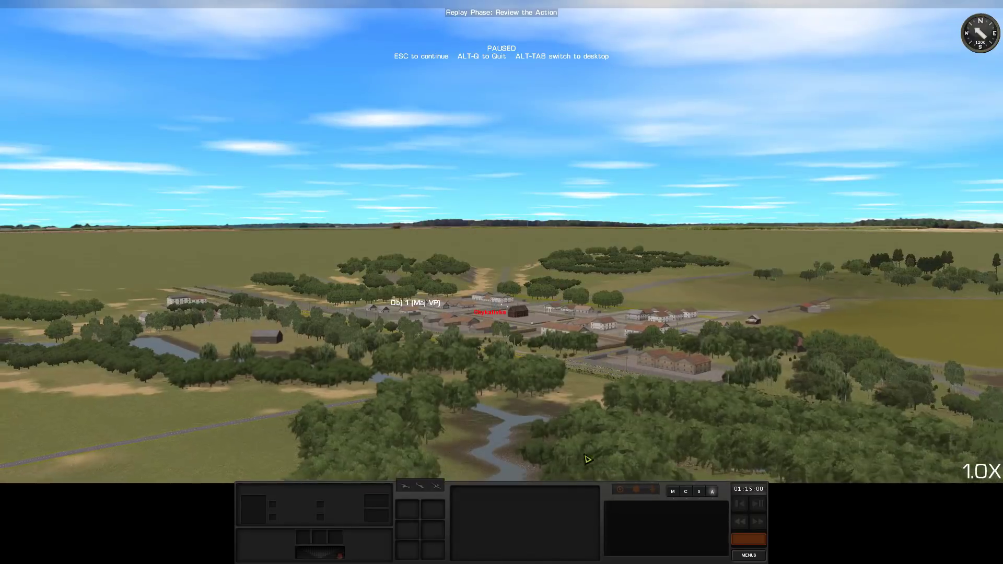
{"action": "scroll", "coordinate": [587, 460], "scroll_direction": "down", "scroll_amount": 4}
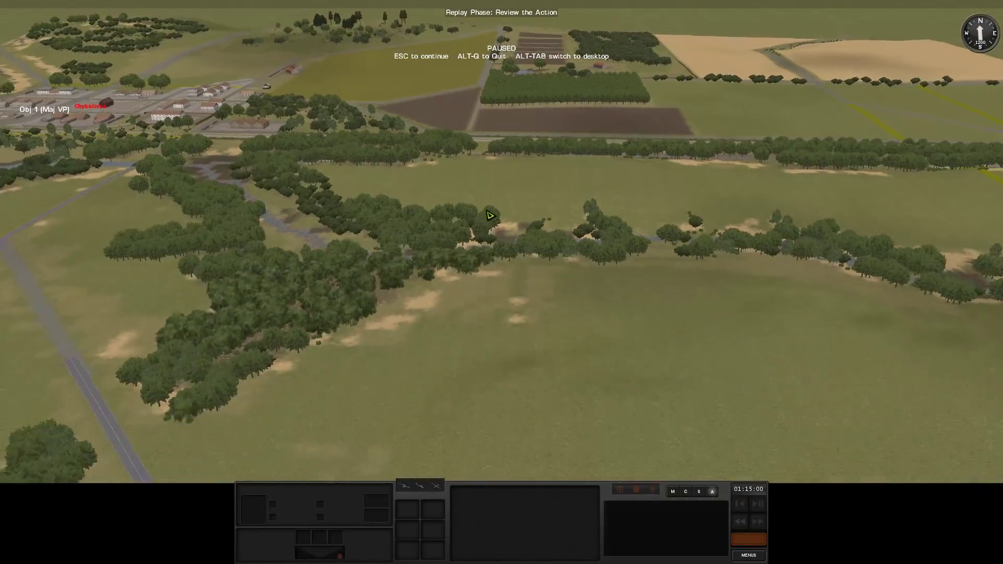
{"action": "scroll", "coordinate": [490, 216], "scroll_direction": "down", "scroll_amount": 3}
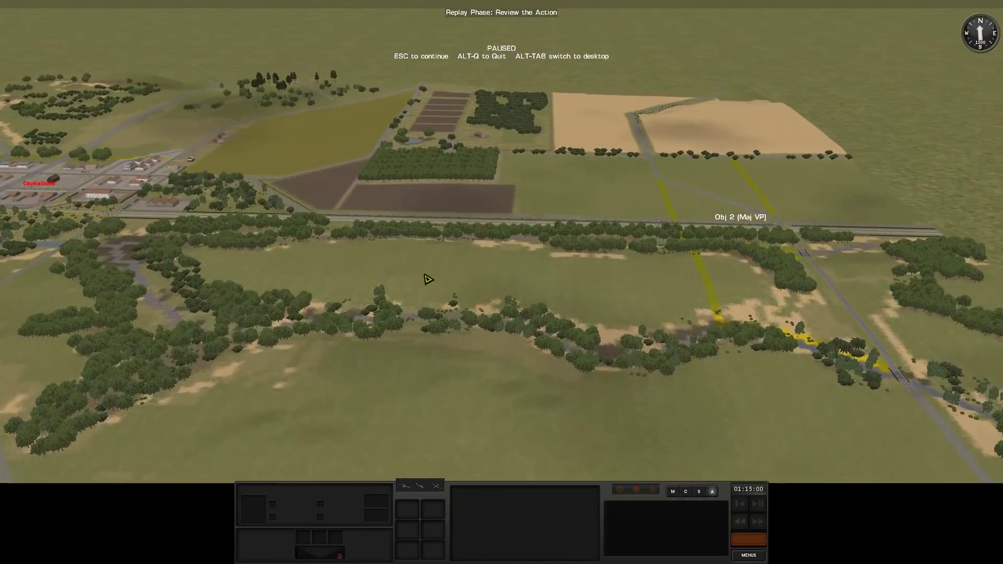
{"action": "scroll", "coordinate": [428, 280], "scroll_direction": "up", "scroll_amount": 2}
{"action": "scroll", "coordinate": [430, 353], "scroll_direction": "up", "scroll_amount": 2}
{"action": "scroll", "coordinate": [392, 274], "scroll_direction": "up", "scroll_amount": 2}
{"action": "scroll", "coordinate": [324, 185], "scroll_direction": "up", "scroll_amount": 2}
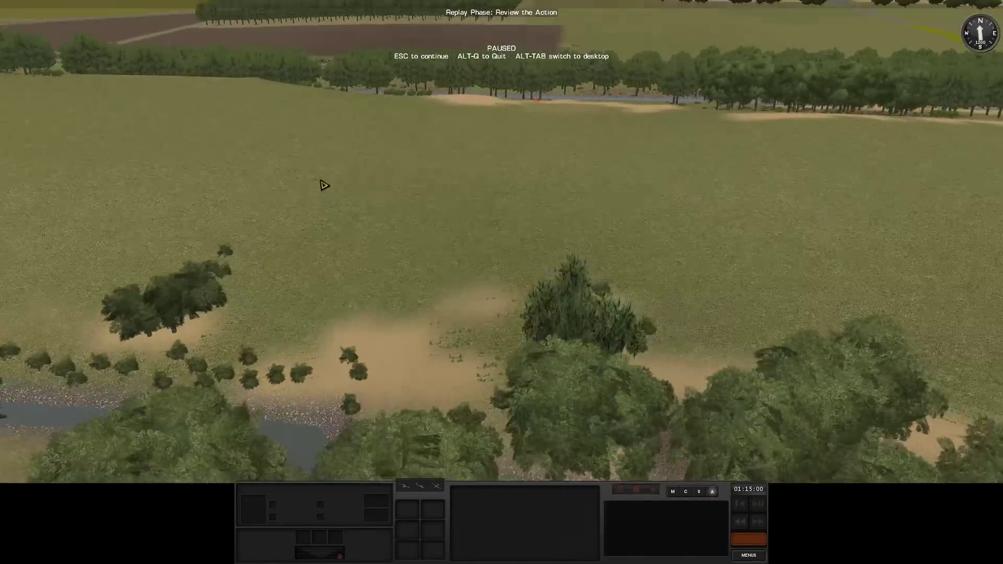
{"action": "scroll", "coordinate": [324, 185], "scroll_direction": "up", "scroll_amount": 2}
{"action": "scroll", "coordinate": [396, 254], "scroll_direction": "up", "scroll_amount": 2}
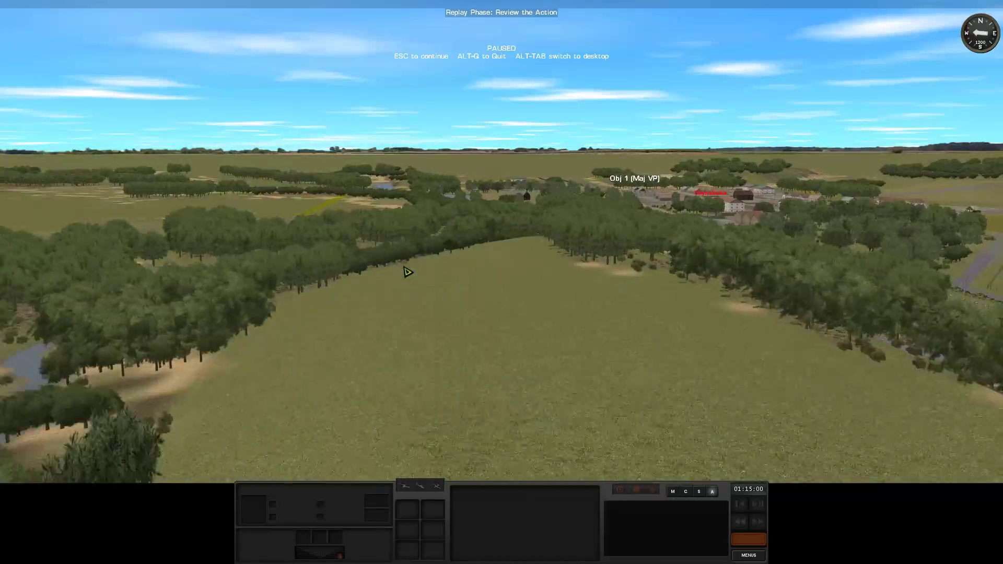
Drop to the field by the treeline, then back away over the fields toward friendly units
{"action": "mouse_move", "coordinate": [408, 273]}
{"action": "left_mouse_down"}
{"action": "mouse_move", "coordinate": [806, 313]}
{"action": "mouse_move", "coordinate": [745, 295]}
{"action": "left_mouse_up"}
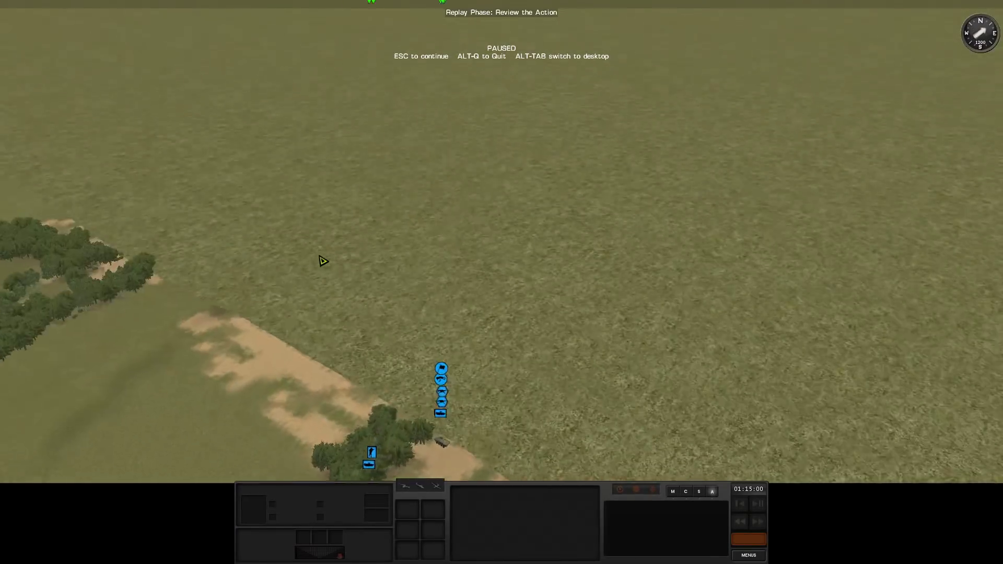
{"action": "scroll", "coordinate": [439, 267], "scroll_direction": "down", "scroll_amount": 5}
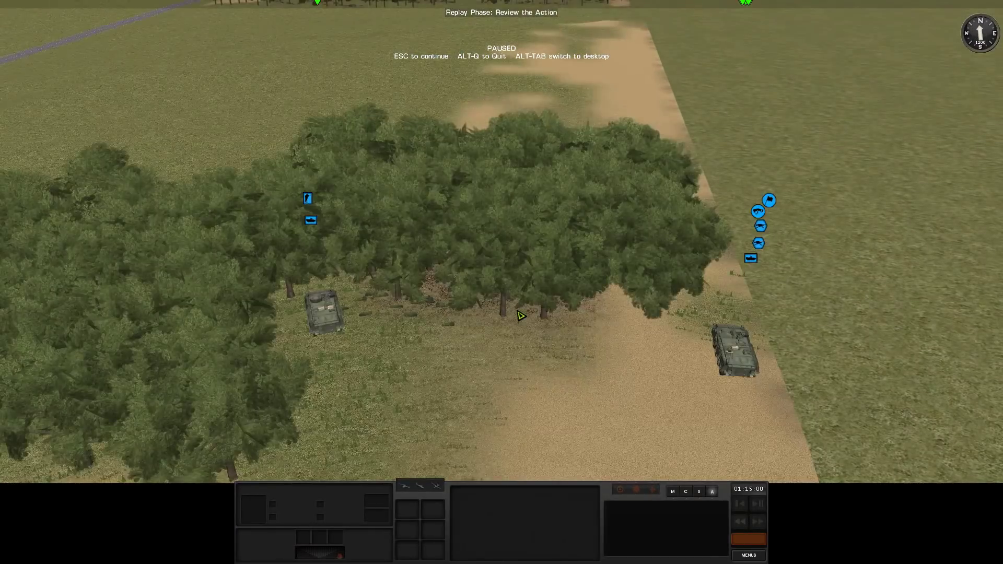
{"action": "scroll", "coordinate": [522, 180], "scroll_direction": "down", "scroll_amount": 5}
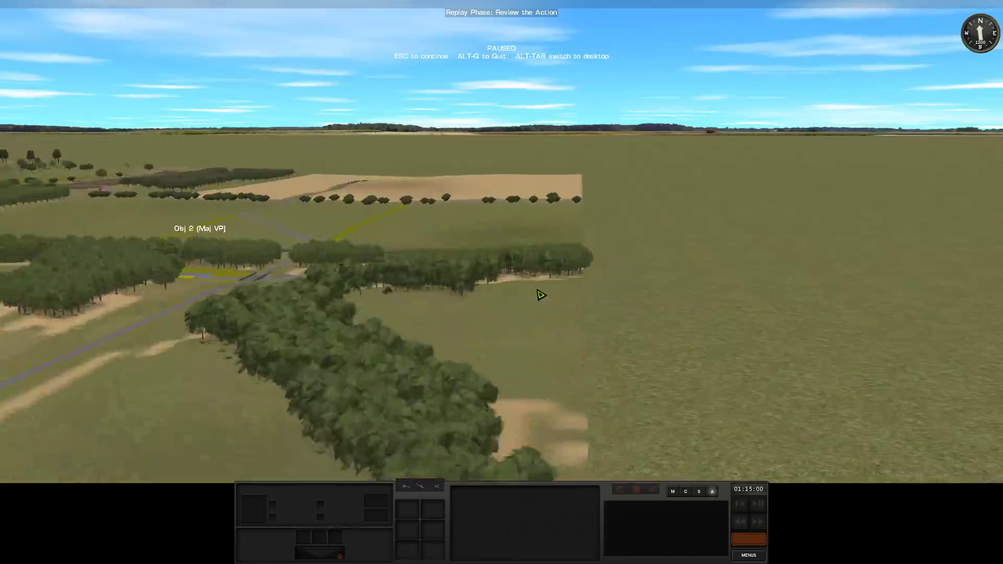
{"action": "left_click", "coordinate": [541, 294]}
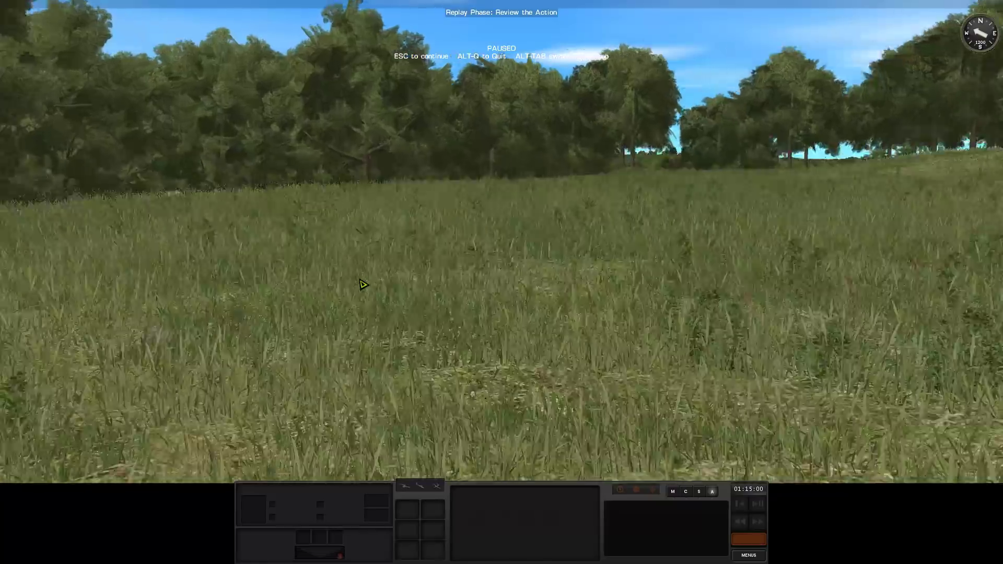
{"action": "scroll", "coordinate": [363, 284], "scroll_direction": "down", "scroll_amount": 5}
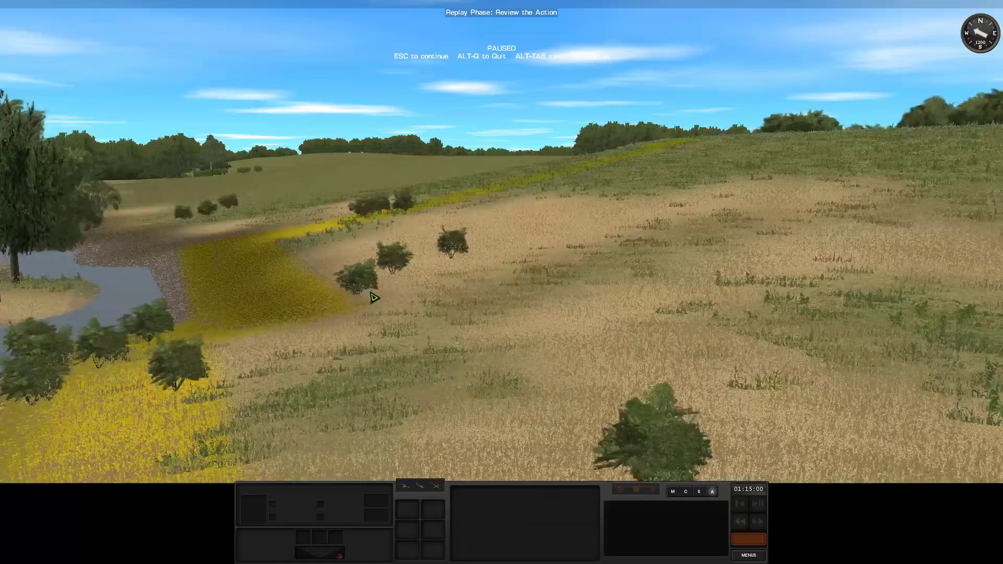
{"action": "left_click", "coordinate": [690, 268]}
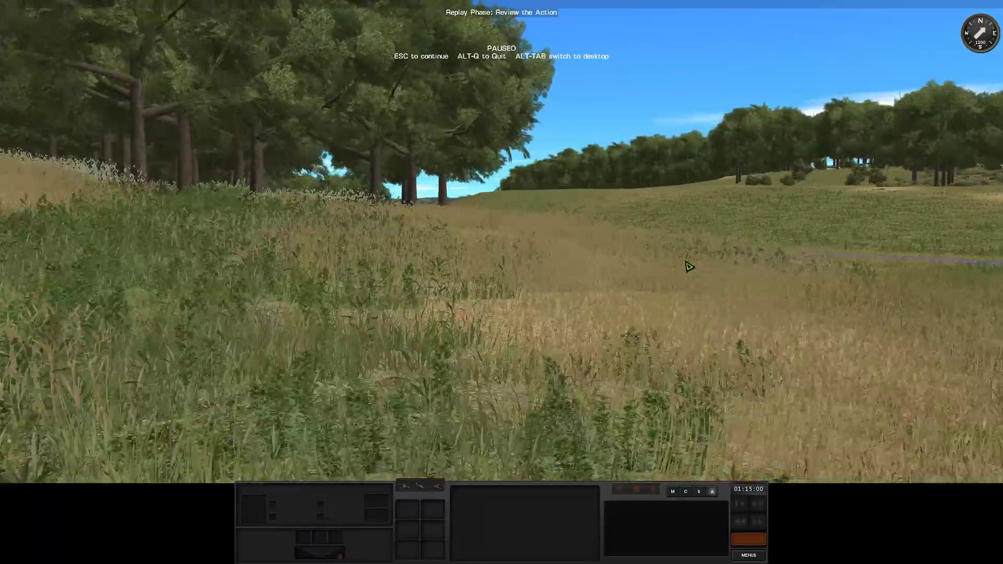
{"action": "scroll", "coordinate": [588, 326], "scroll_direction": "down", "scroll_amount": 3}
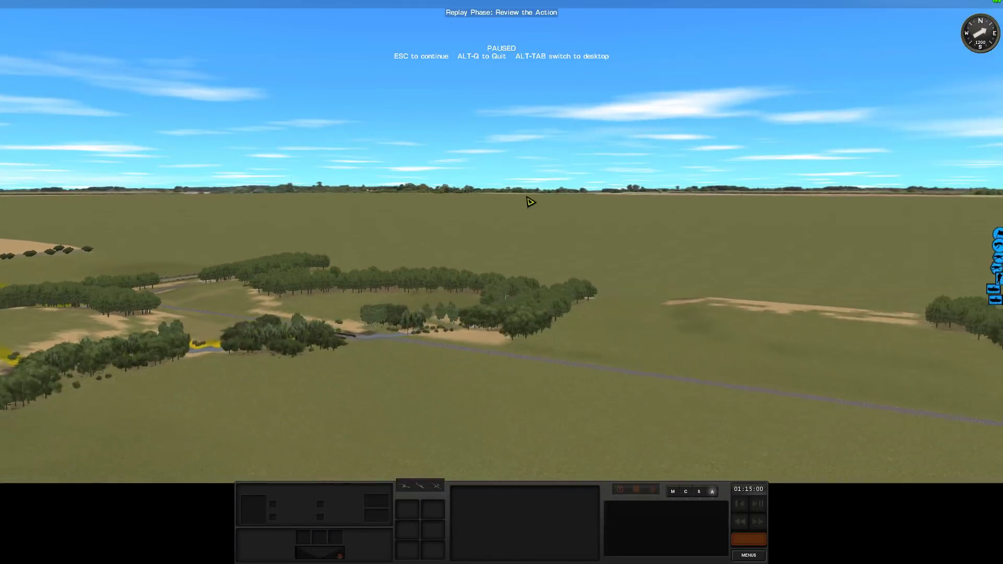
{"action": "left_click", "coordinate": [530, 203]}
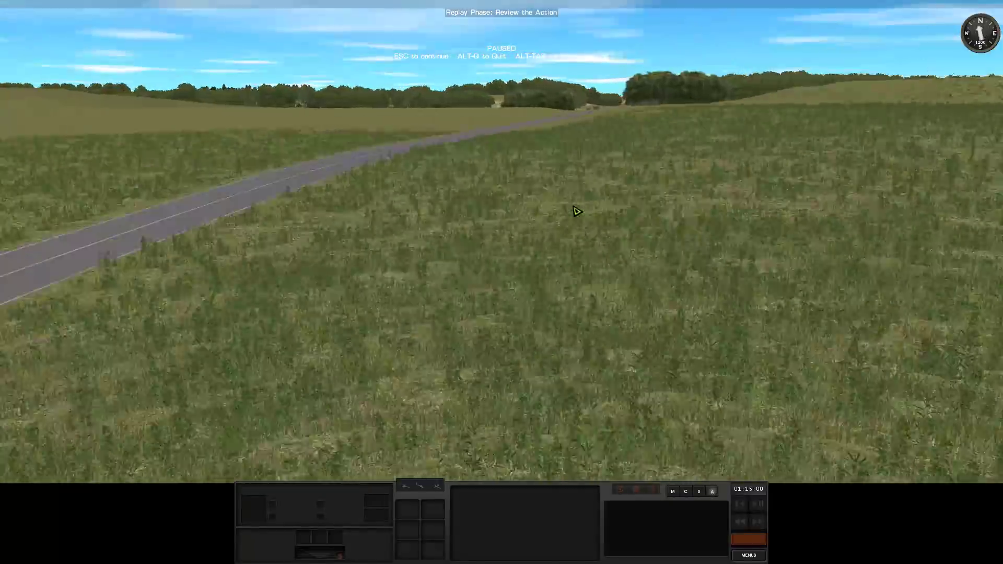
{"action": "key", "text": "w"}
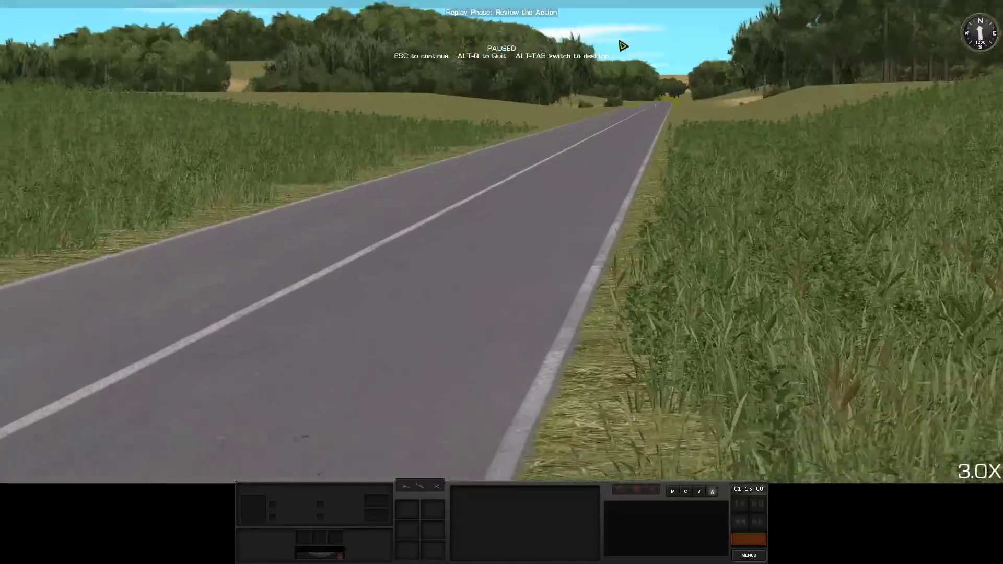
{"action": "key", "text": "s"}
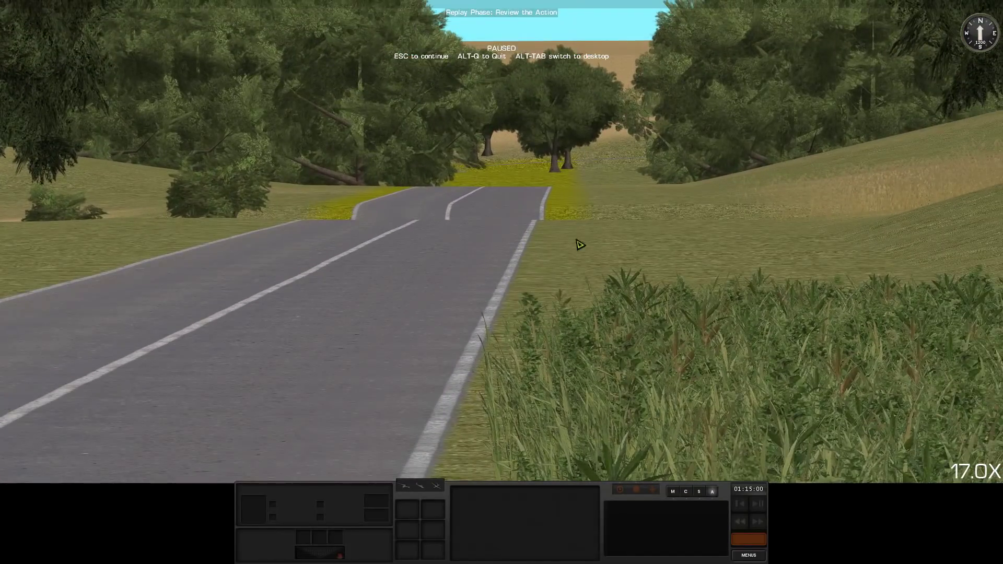
{"action": "key", "text": "s"}
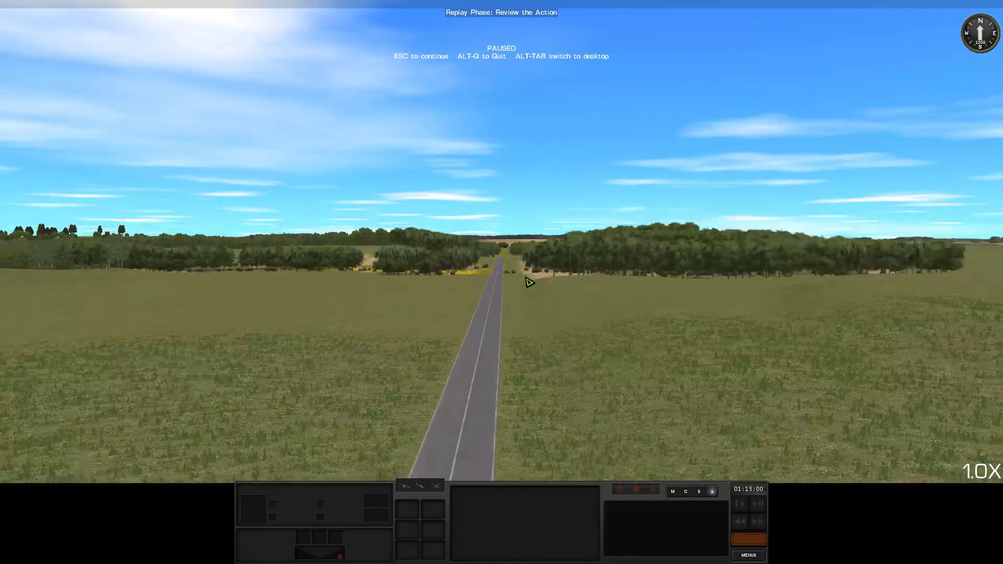
{"action": "key", "text": "q"}
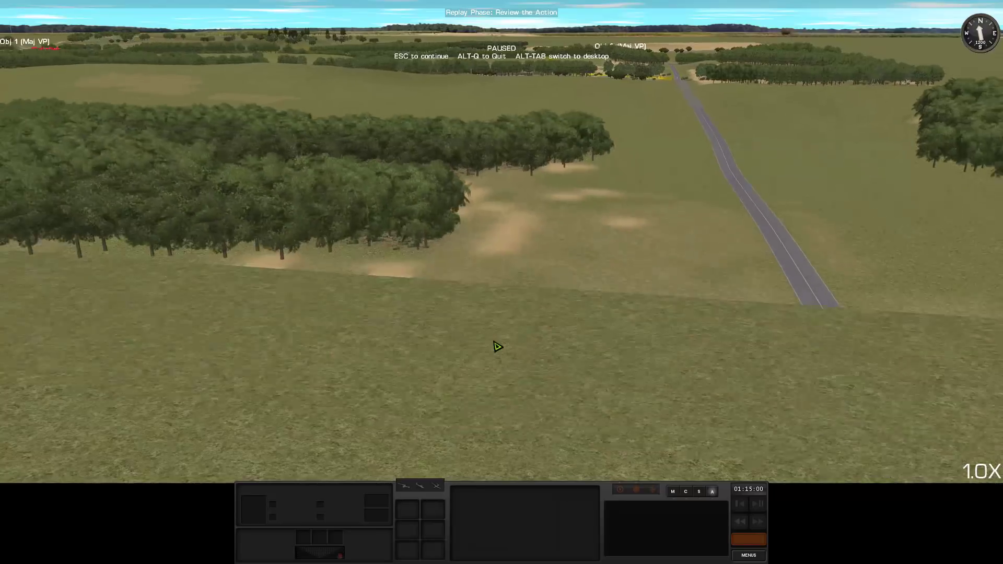
{"action": "key", "text": "q"}
{"action": "key", "text": "w"}
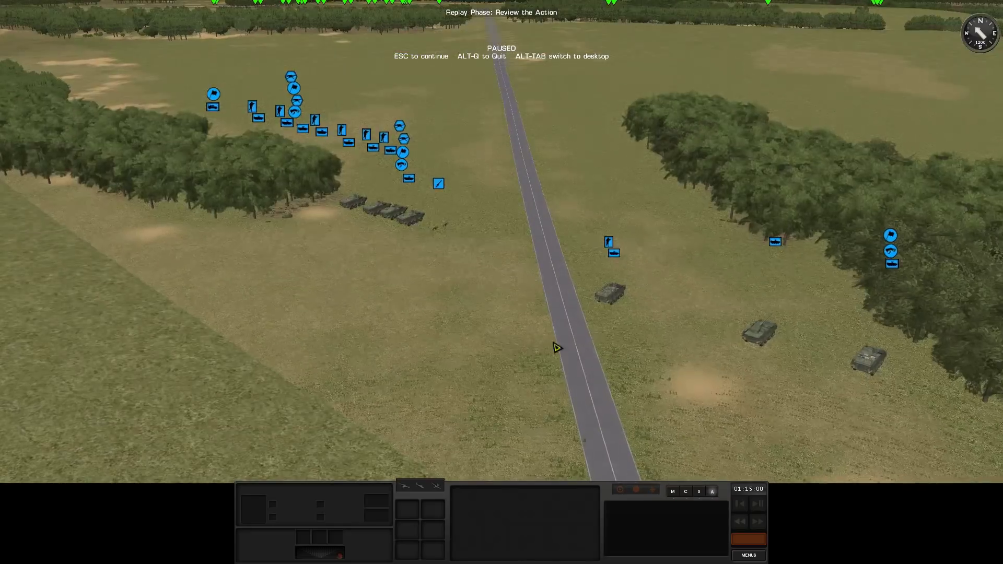
{"action": "key", "text": "s"}
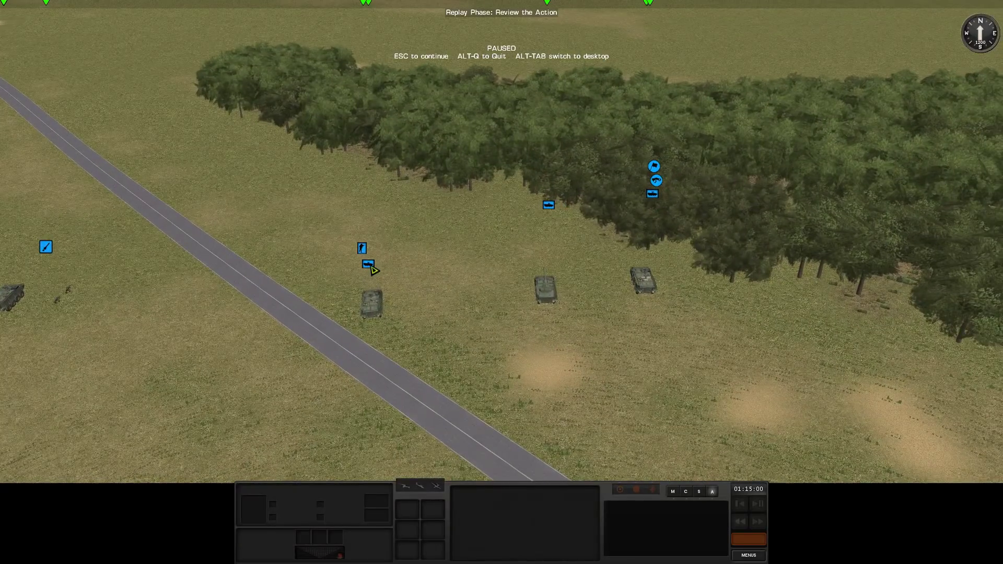
Pull back and drop to ground level beside the Stryker column and Stinger team
{"action": "key", "text": "s"}
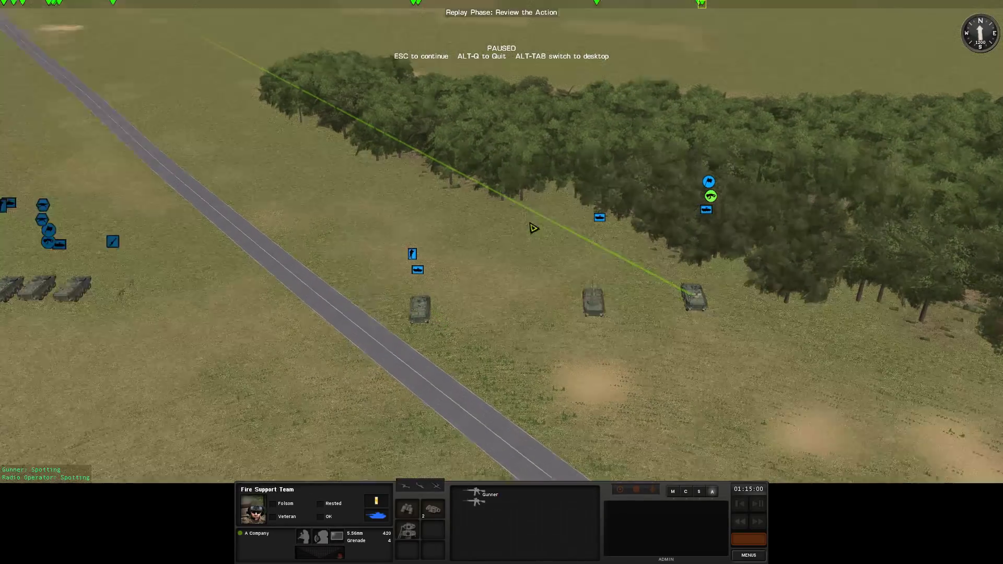
{"action": "key", "text": "q"}
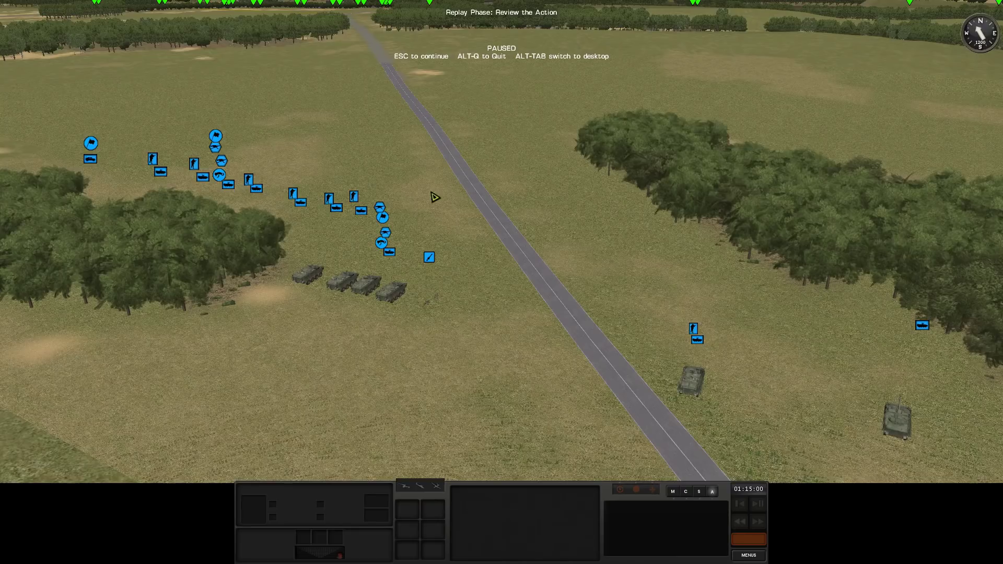
{"action": "key", "text": "a"}
{"action": "key", "text": "w"}
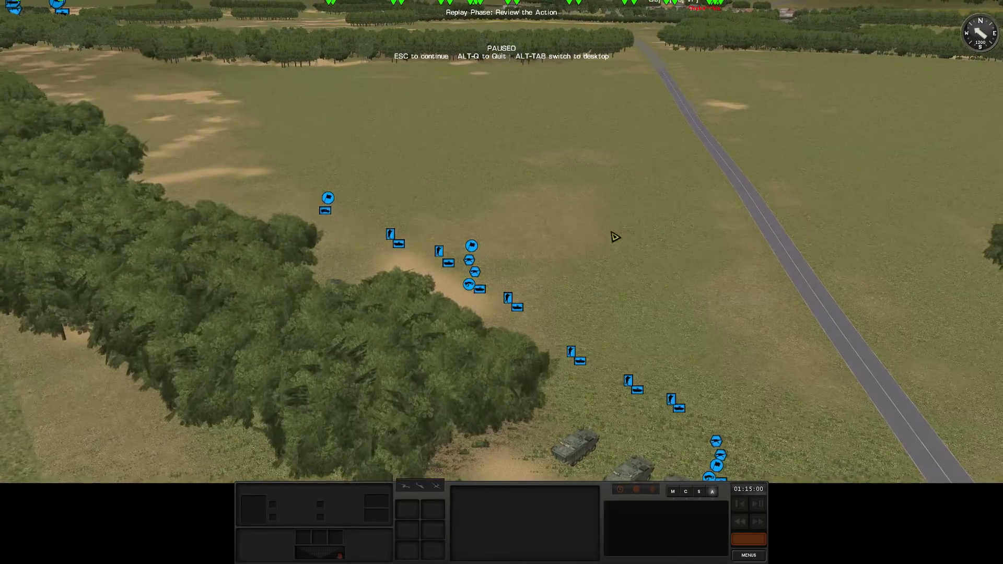
{"action": "key", "text": "a"}
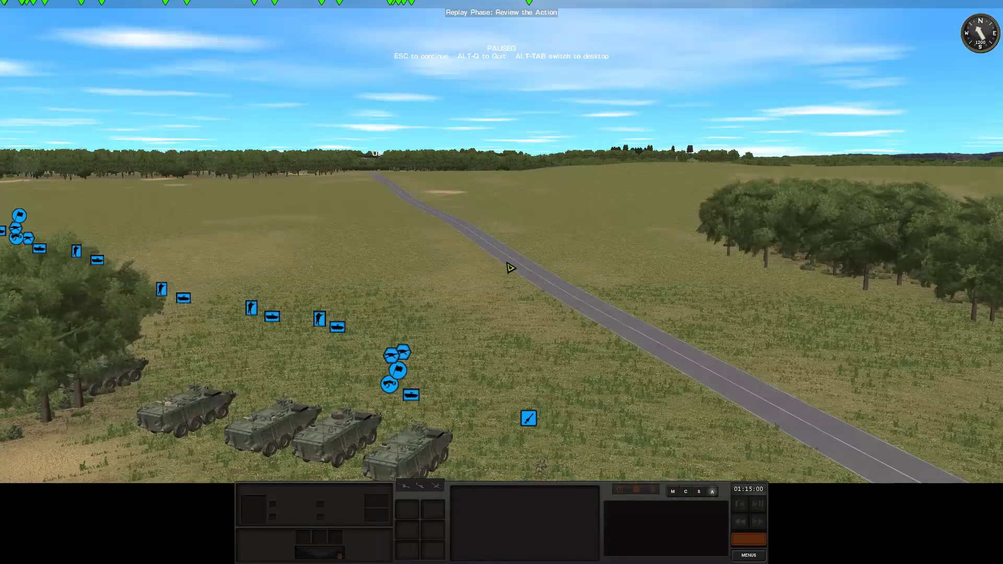
{"action": "key", "text": "d"}
{"action": "key", "text": "a"}
{"action": "scroll", "coordinate": [582, 267], "scroll_direction": "down", "scroll_amount": 3}
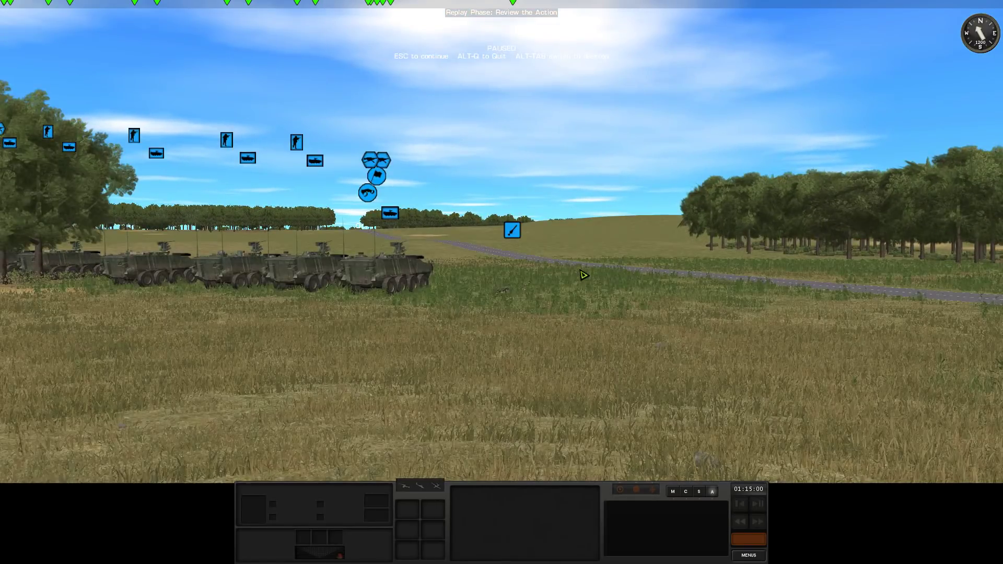
{"action": "key", "text": "w"}
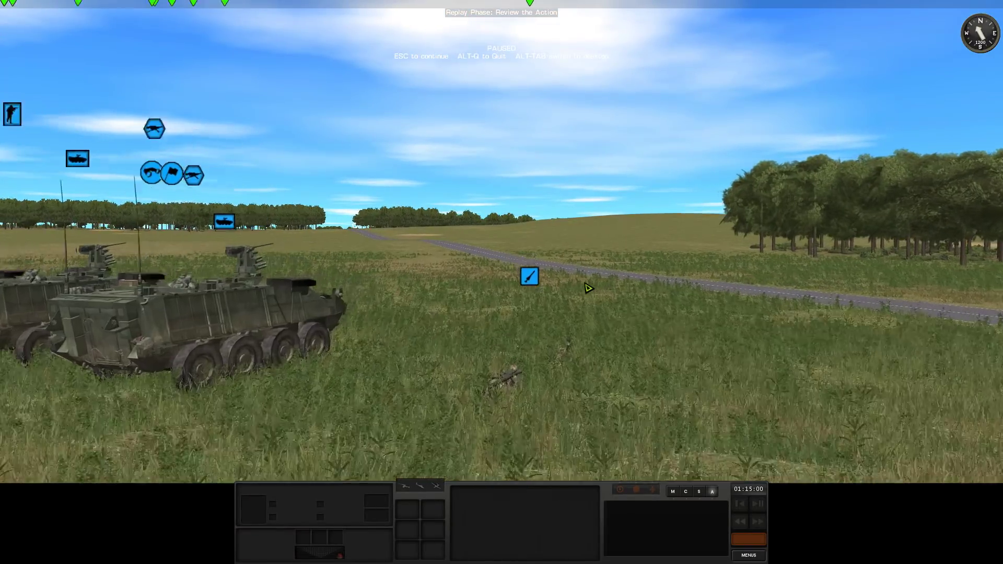
{"action": "key", "text": "a"}
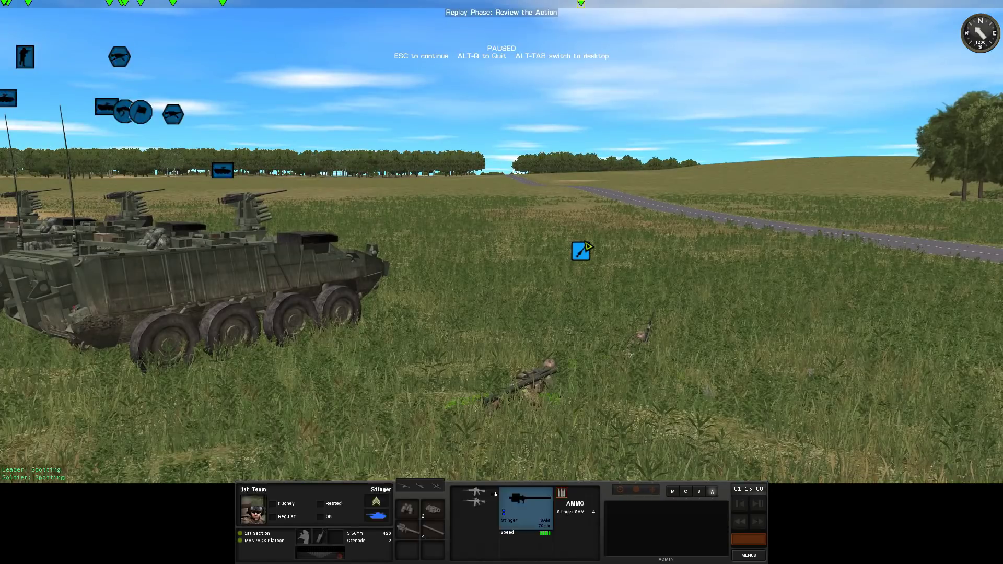
Close in on the Stinger 1st Team and move through the trees to the field
{"action": "double_click", "coordinate": [583, 249]}
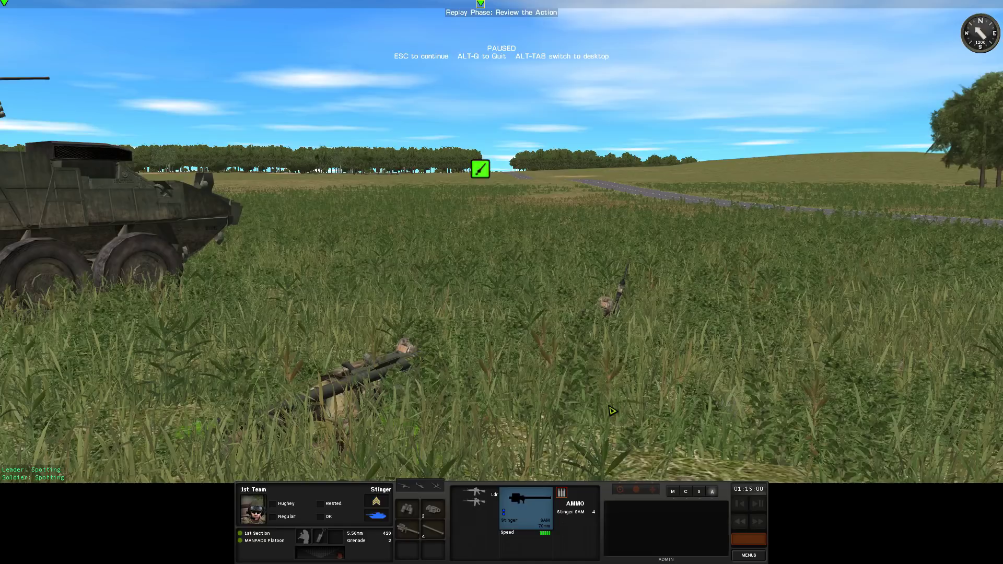
{"action": "left_click_drag", "start_coordinate": [628, 382], "coordinate": [613, 341]}
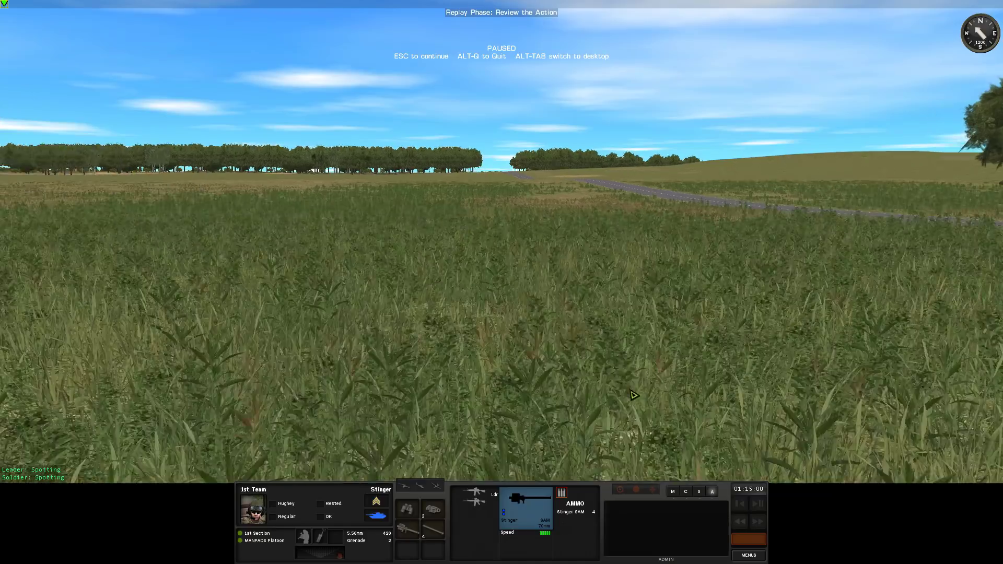
{"action": "key", "text": "w"}
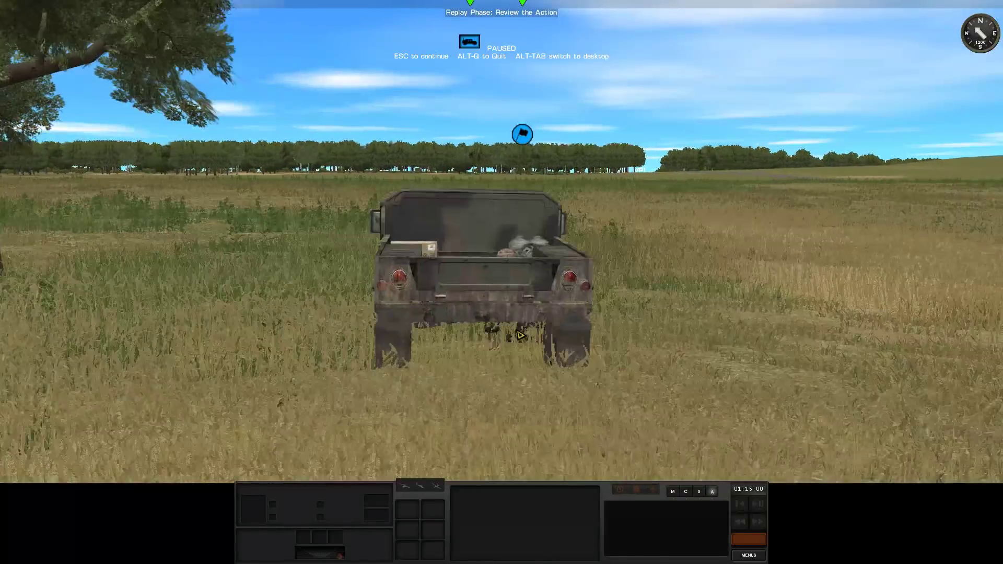
Inspect the MANPADS Humvee's waypoint path from close and wide views, then deselect it
{"action": "left_click", "coordinate": [515, 338]}
{"action": "scroll", "coordinate": [515, 319], "scroll_direction": "down", "scroll_amount": 3}
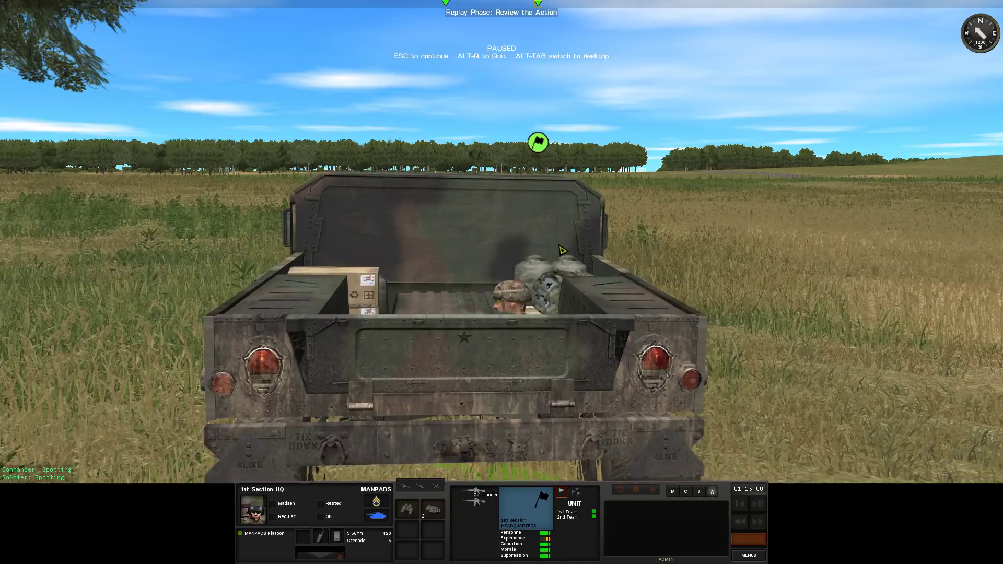
{"action": "key", "text": "w"}
{"action": "key", "text": "d"}
{"action": "key", "text": "Tab"}
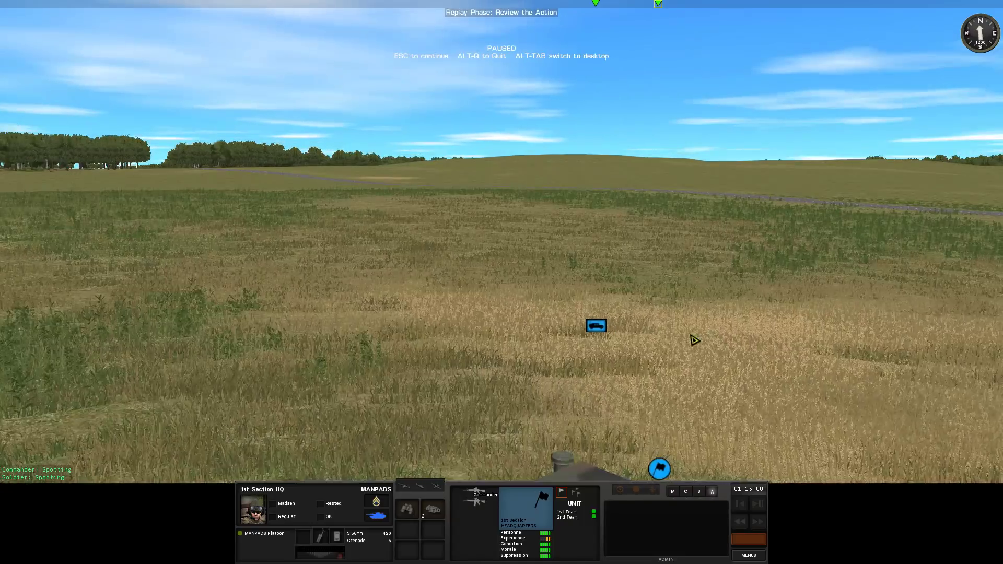
{"action": "key", "text": "Tab"}
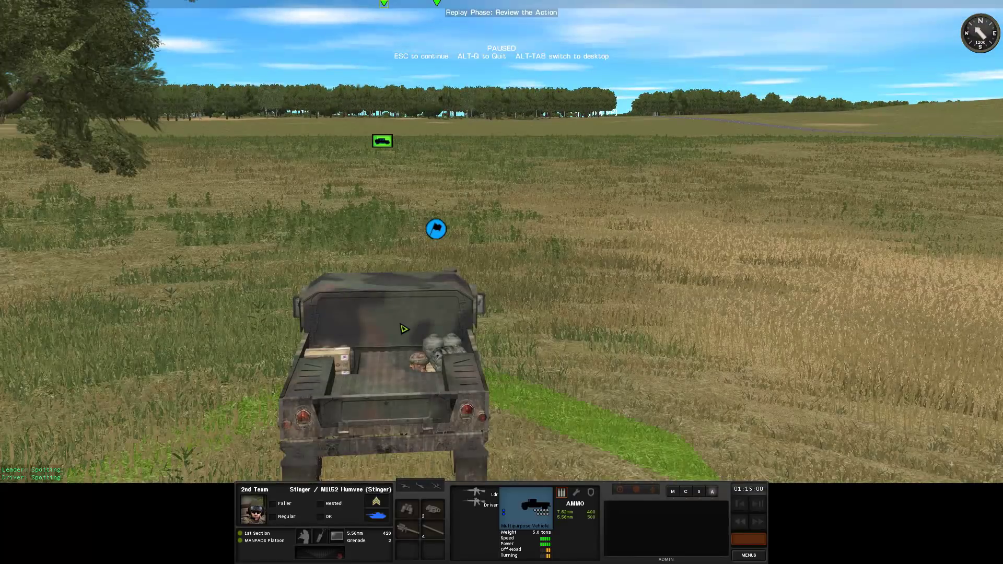
{"action": "key", "text": "a"}
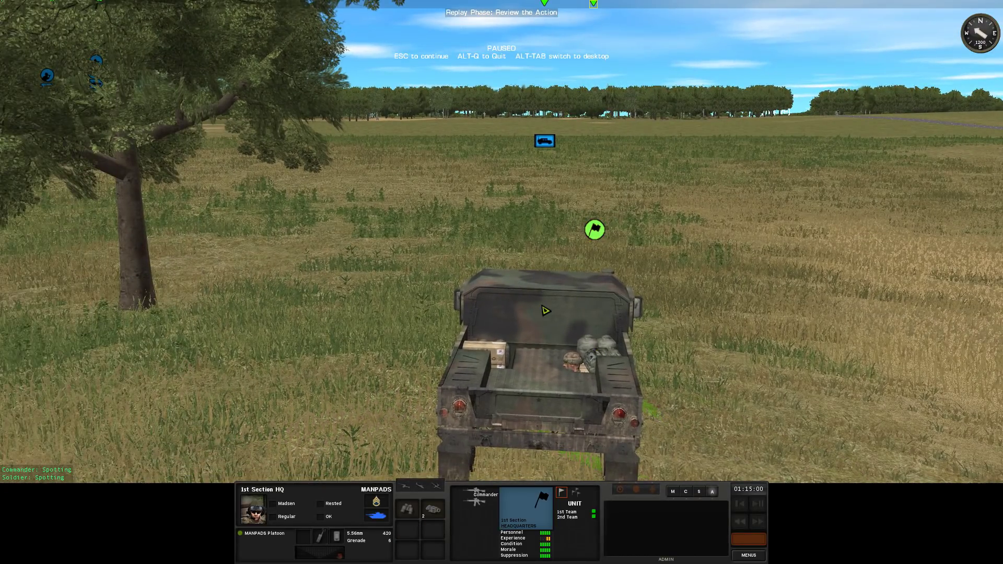
{"action": "left_click", "coordinate": [517, 228]}
Rotate the camera from the grassland to reveal friendly units along the treeline
{"action": "key", "text": "w"}
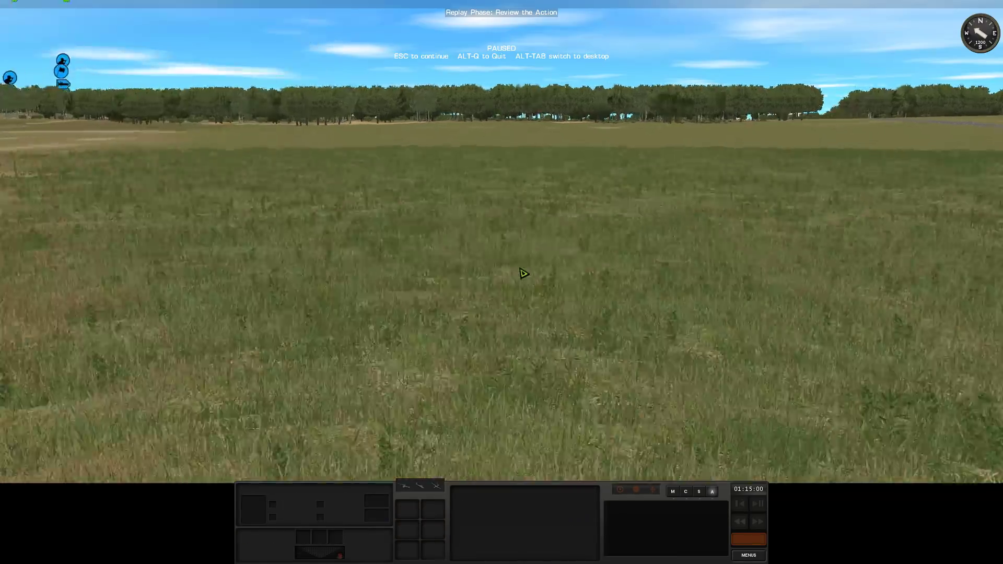
{"action": "key", "text": "e"}
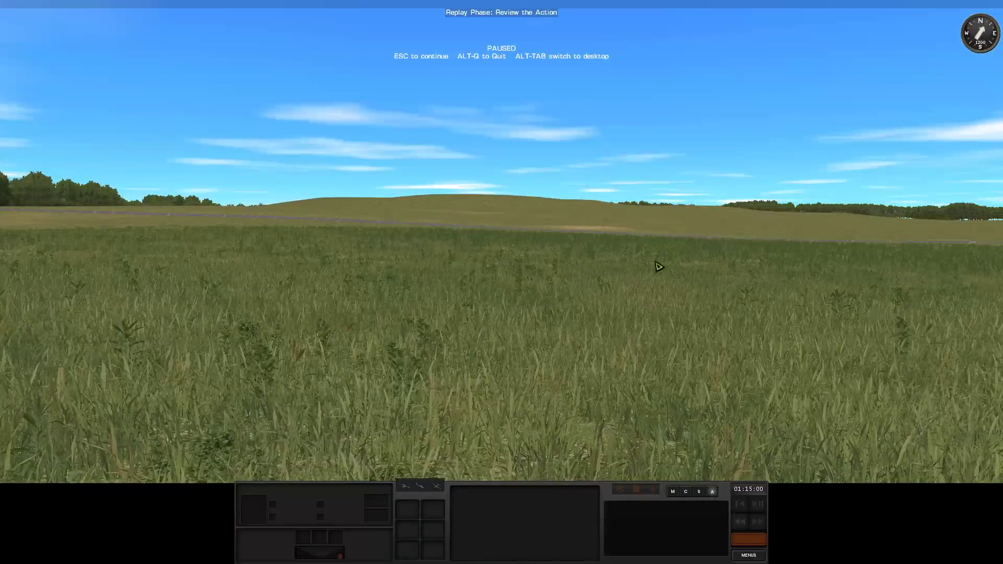
{"action": "key", "text": "e"}
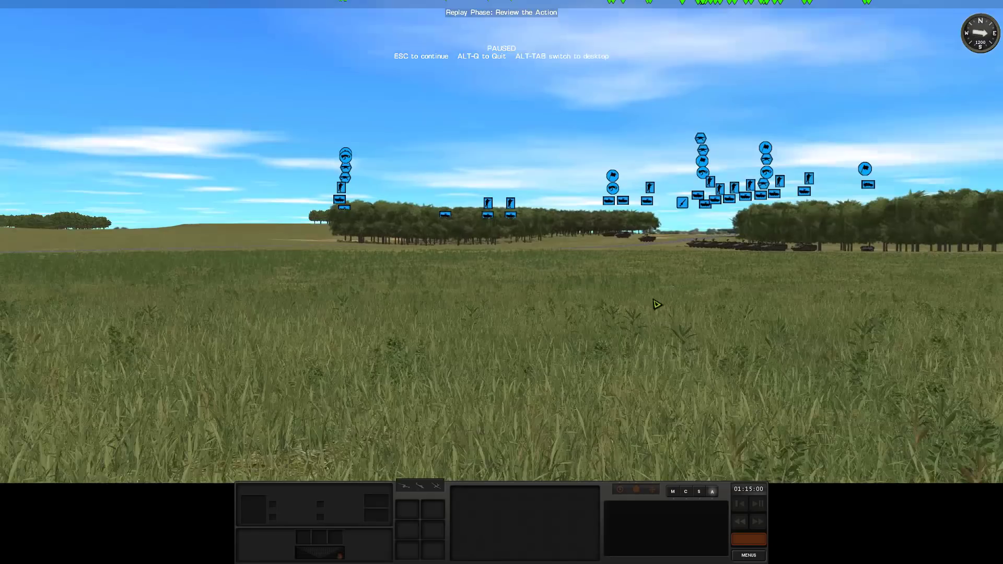
{"action": "key", "text": "e"}
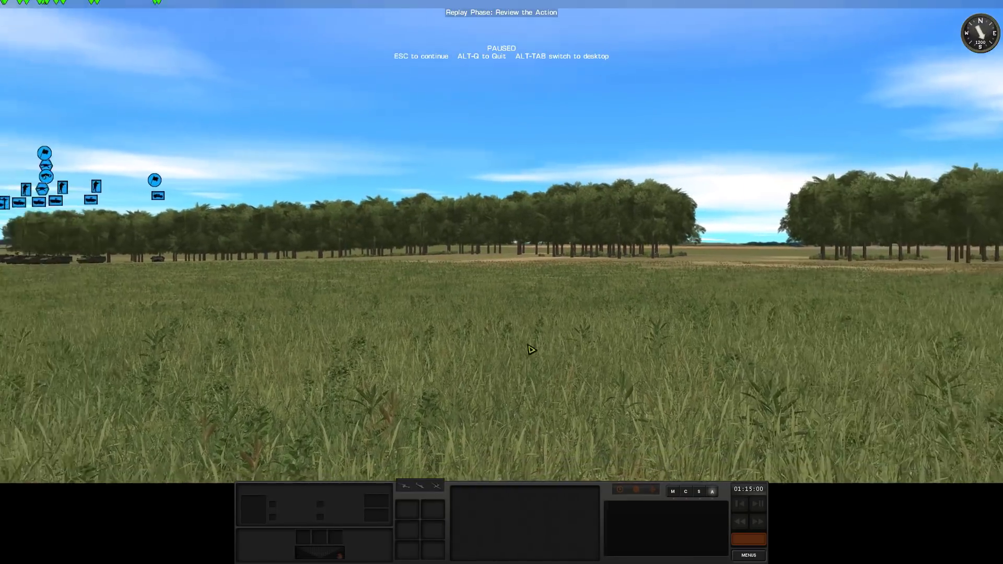
{"action": "key", "text": "q"}
{"action": "key", "text": "e"}
{"action": "key", "text": "e"}
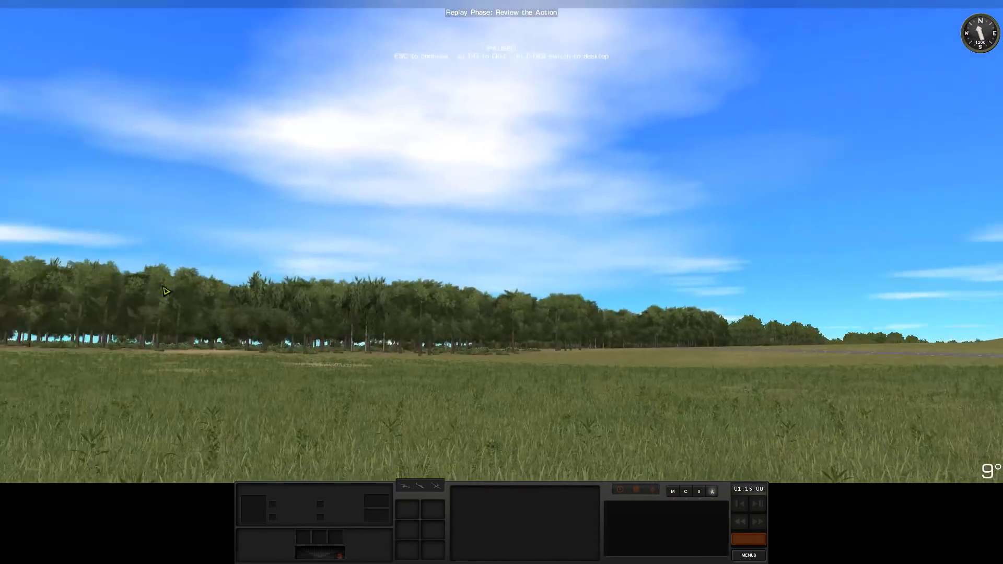
{"action": "scroll", "coordinate": [5, 371], "scroll_direction": "up", "scroll_amount": 5}
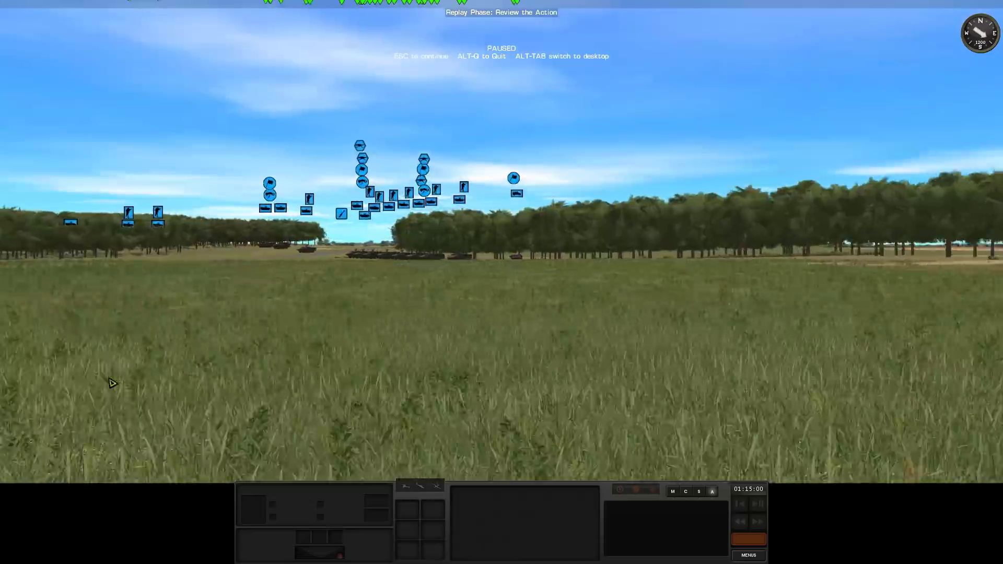
{"action": "scroll", "coordinate": [133, 381], "scroll_direction": "down", "scroll_amount": 5}
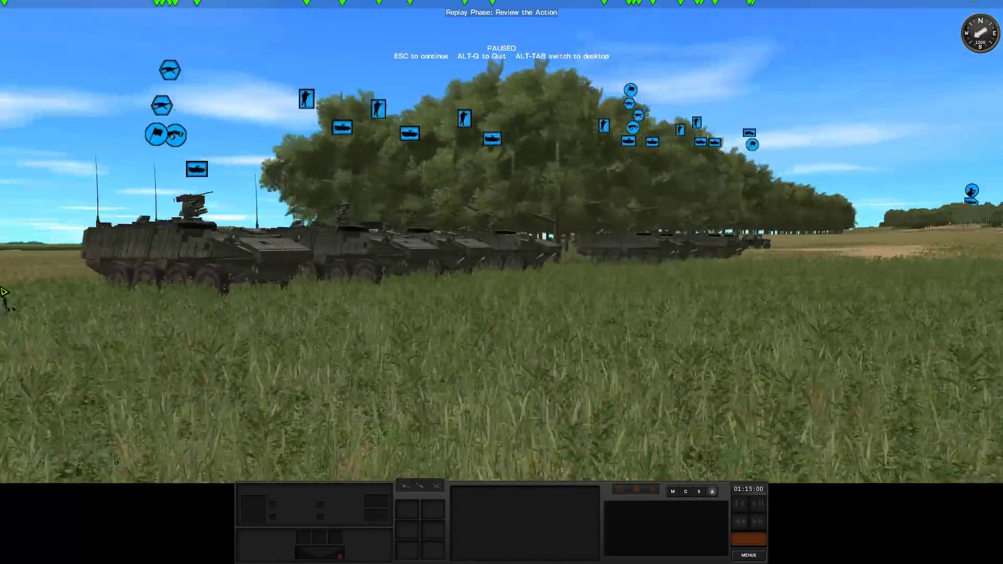
{"action": "scroll", "coordinate": [378, 336], "scroll_direction": "up", "scroll_amount": 5}
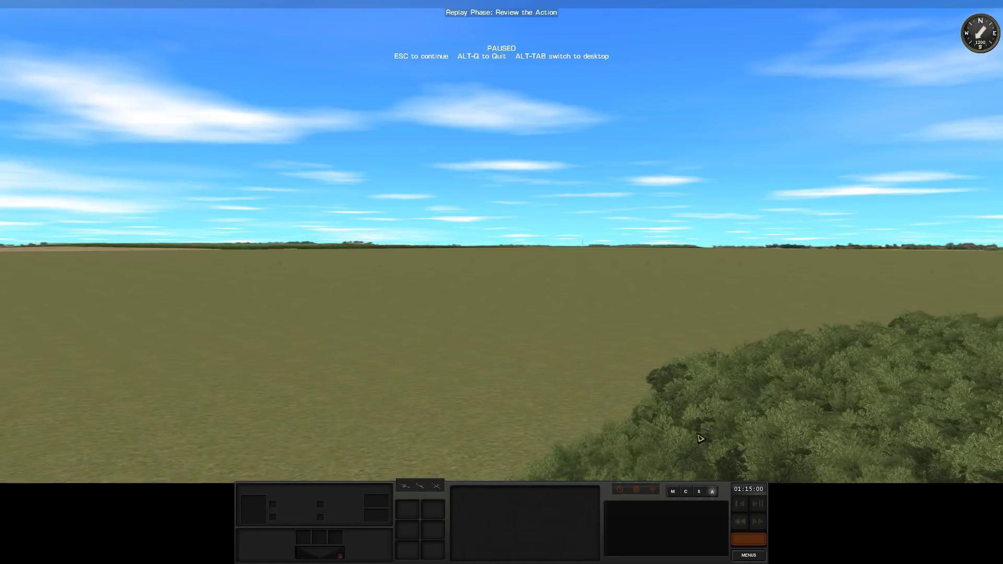
{"action": "scroll", "coordinate": [815, 392], "scroll_direction": "up", "scroll_amount": 5}
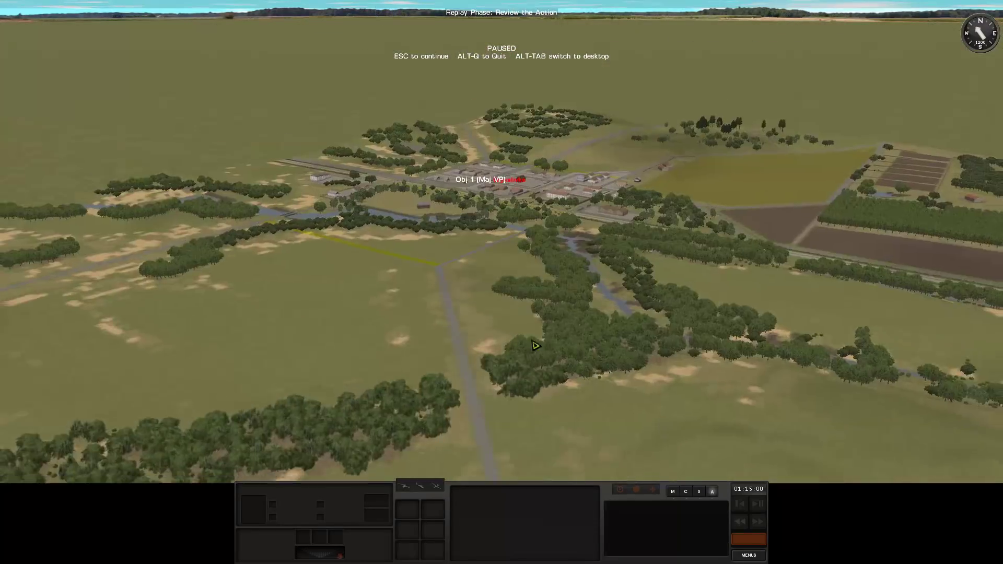
{"action": "scroll", "coordinate": [533, 346], "scroll_direction": "down", "scroll_amount": 5}
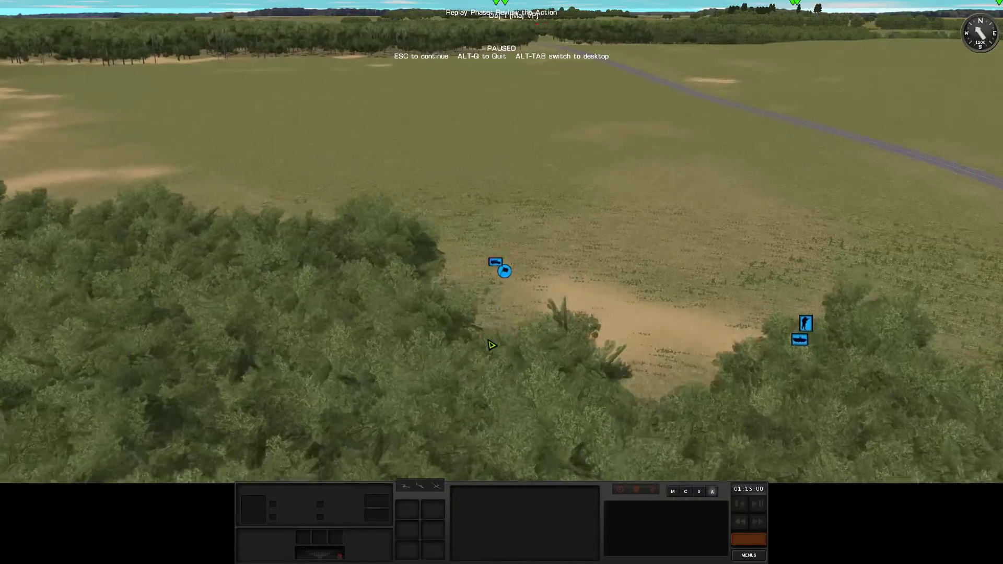
{"action": "scroll", "coordinate": [492, 345], "scroll_direction": "down", "scroll_amount": 2}
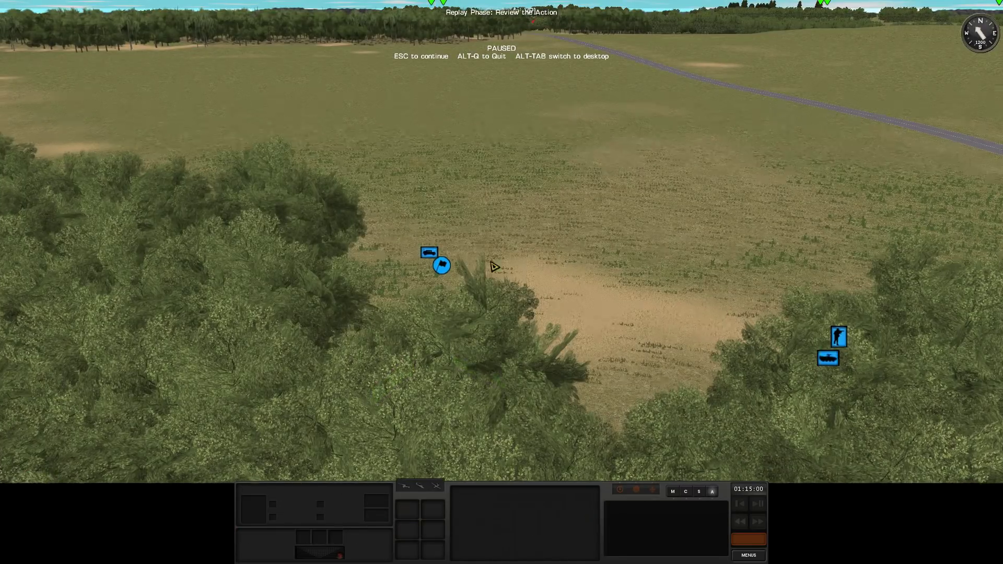
Jump to the 1st Section HQ Humvee, deselect it, and fly past Obj 1 toward the farm fields
{"action": "double_click", "coordinate": [441, 266]}
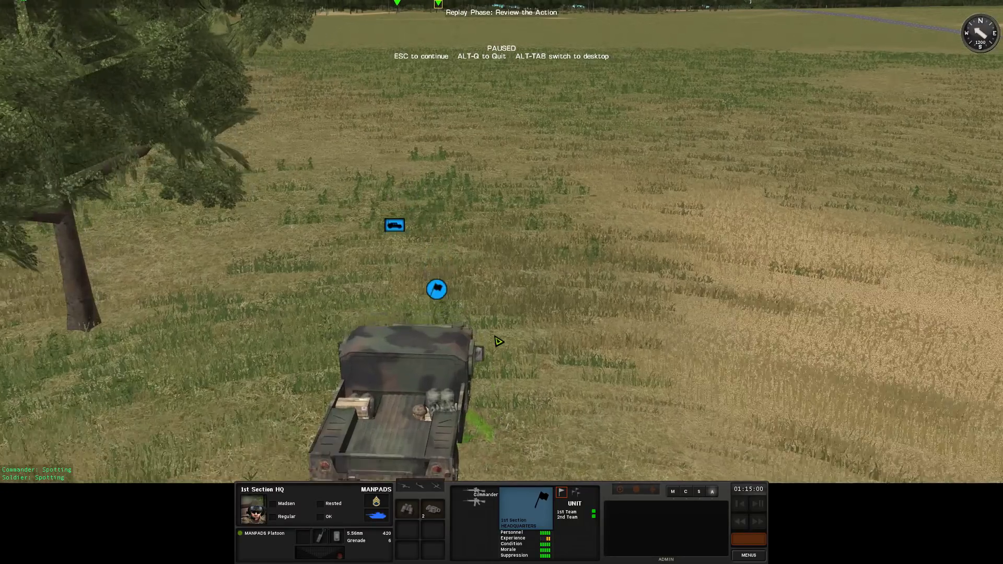
{"action": "scroll", "coordinate": [453, 383], "scroll_direction": "down", "scroll_amount": 2}
{"action": "scroll", "coordinate": [452, 384], "scroll_direction": "down", "scroll_amount": 3}
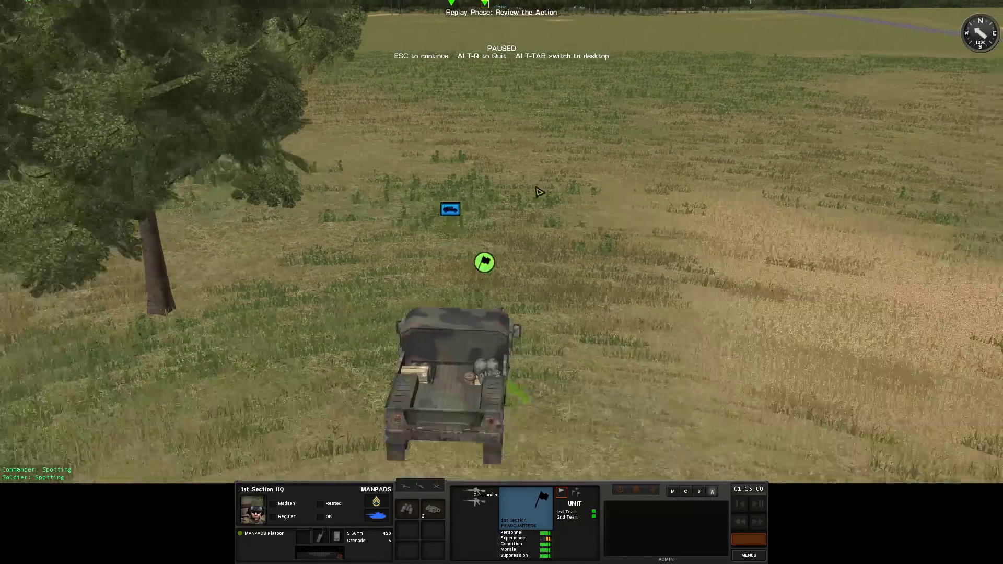
{"action": "scroll", "coordinate": [591, 304], "scroll_direction": "down", "scroll_amount": 5}
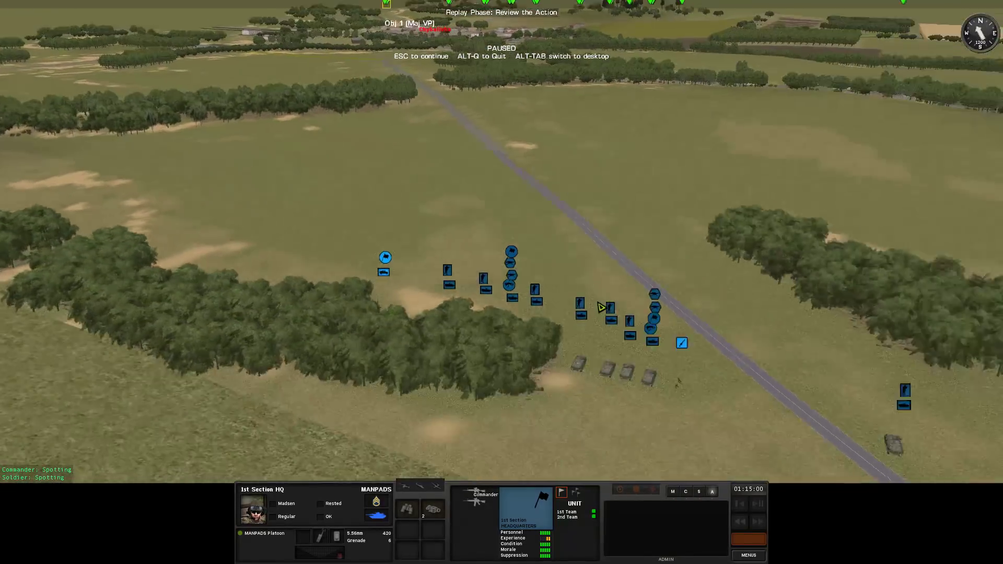
{"action": "key", "text": "e"}
{"action": "left_click", "coordinate": [560, 309]}
{"action": "key", "text": "q"}
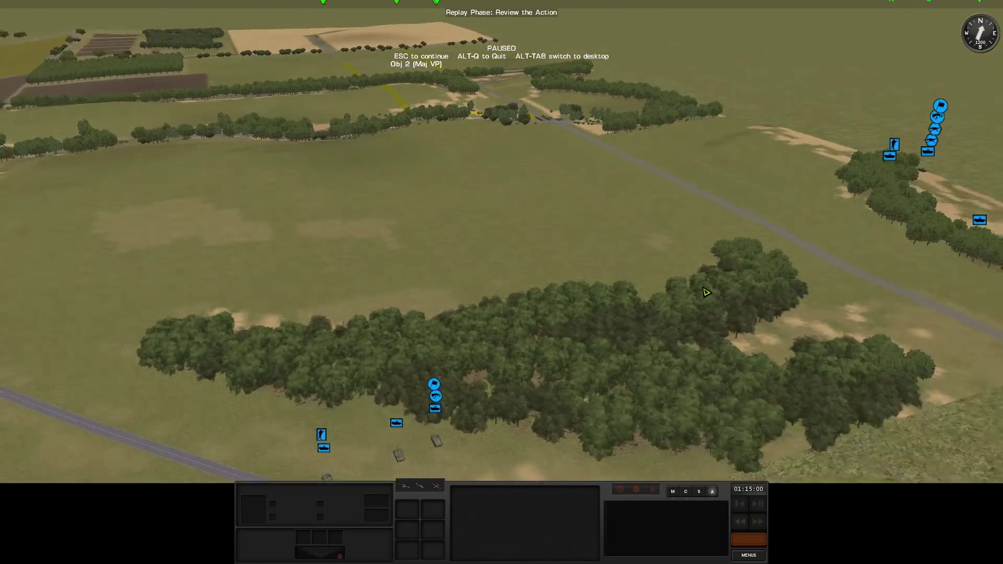
{"action": "key", "text": "w"}
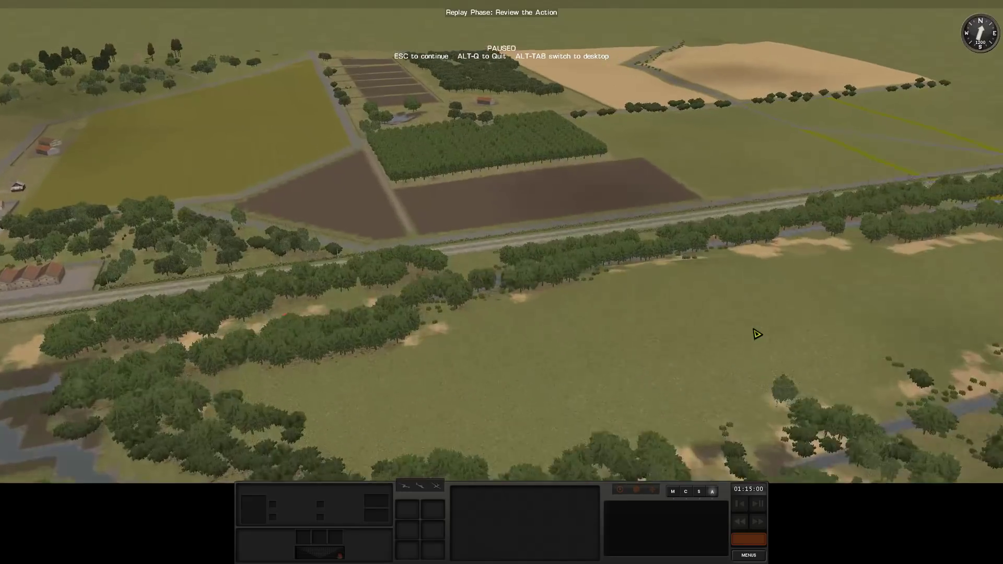
{"action": "scroll", "coordinate": [756, 334], "scroll_direction": "up", "scroll_amount": 2}
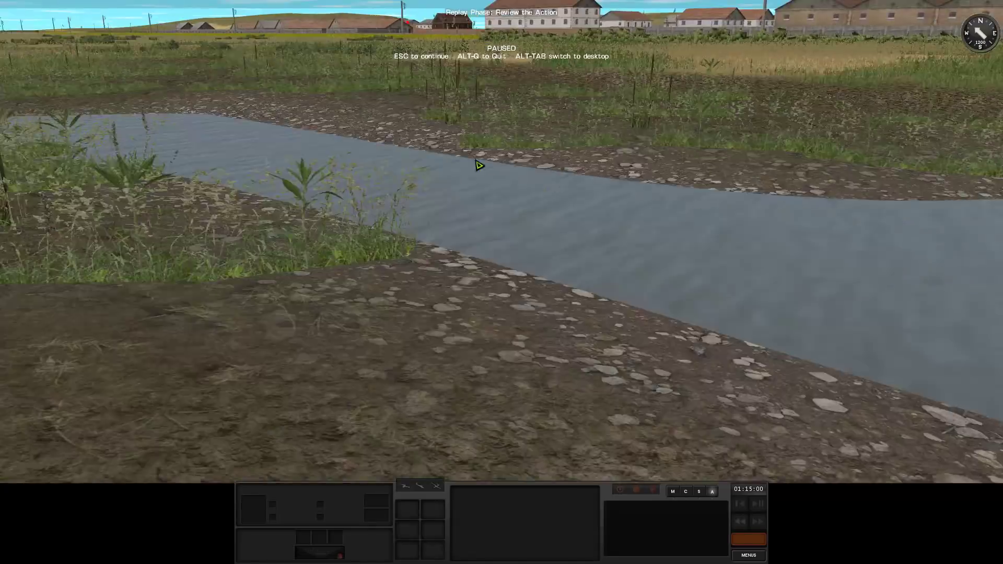
Fly over the winding creek toward the river, road and friendly units
{"action": "left_click_drag", "start_coordinate": [479, 165], "coordinate": [604, 291]}
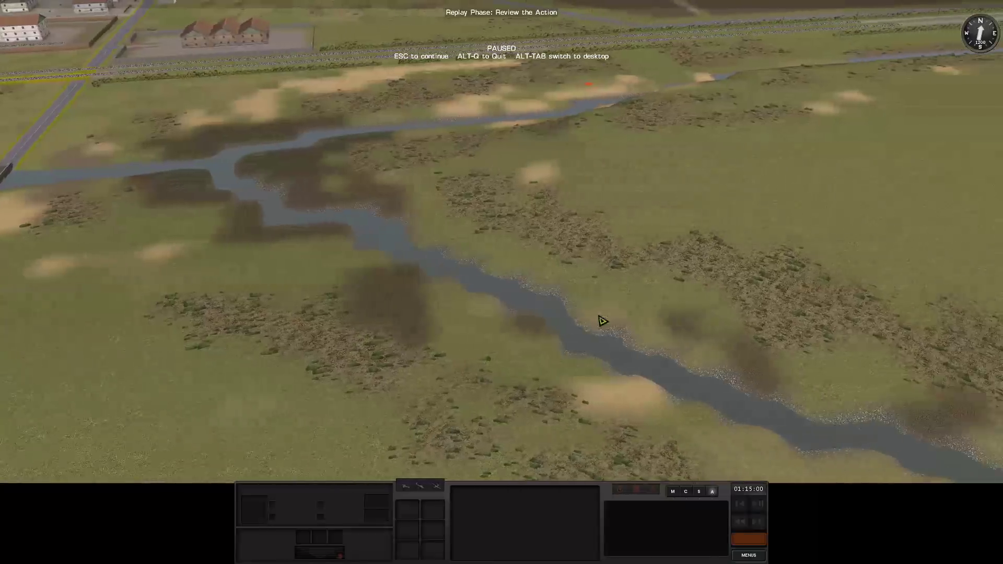
{"action": "mouse_move", "coordinate": [615, 249]}
{"action": "left_mouse_down"}
{"action": "mouse_move", "coordinate": [437, 291]}
{"action": "mouse_move", "coordinate": [836, 291]}
{"action": "mouse_move", "coordinate": [504, 224]}
{"action": "mouse_move", "coordinate": [531, 175]}
{"action": "mouse_move", "coordinate": [612, 383]}
{"action": "left_mouse_up"}
{"action": "scroll", "coordinate": [612, 383], "scroll_direction": "up", "scroll_amount": 5}
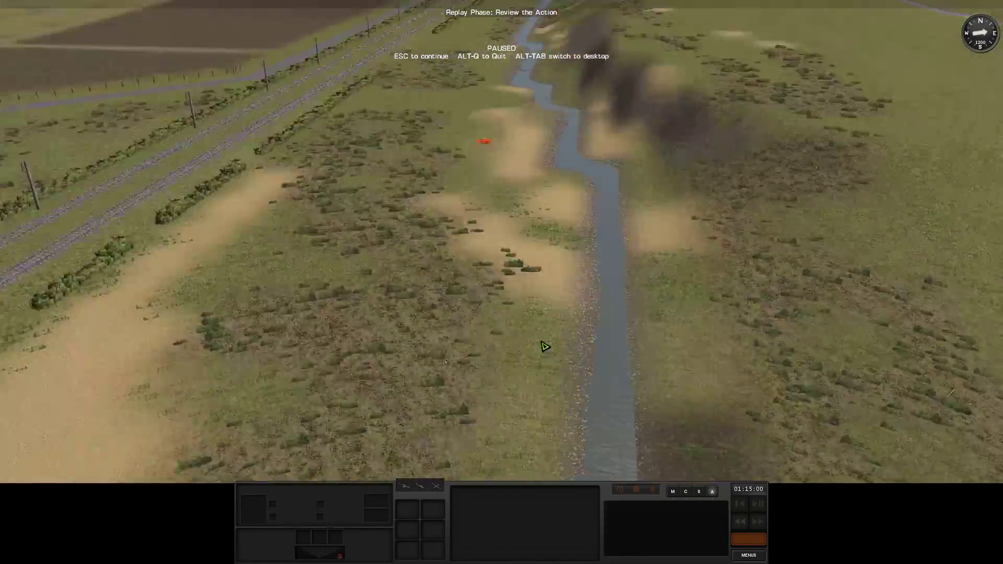
{"action": "scroll", "coordinate": [549, 347], "scroll_direction": "up", "scroll_amount": 5}
{"action": "scroll", "coordinate": [549, 347], "scroll_direction": "up", "scroll_amount": 3}
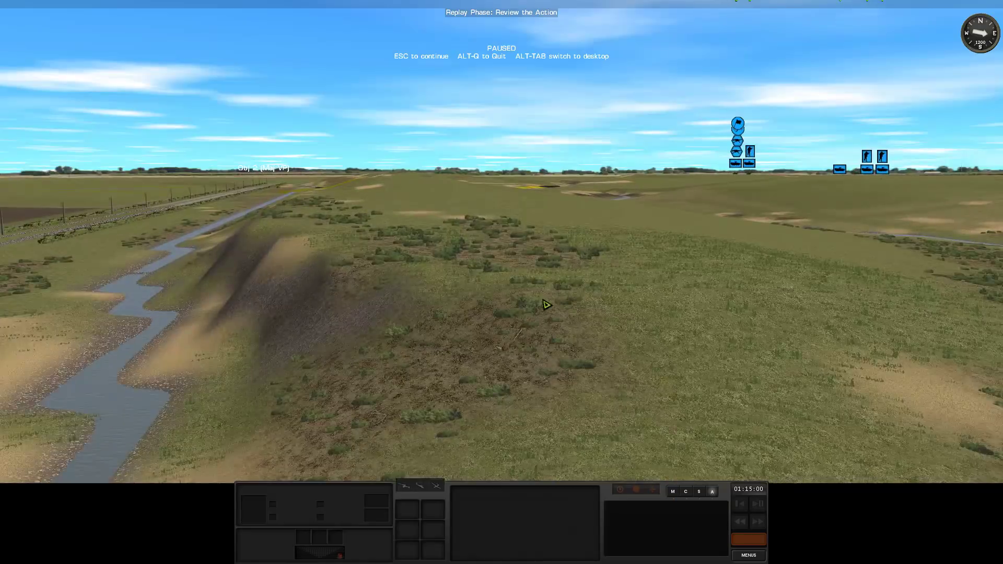
{"action": "mouse_move", "coordinate": [547, 305]}
{"action": "left_mouse_down"}
{"action": "mouse_move", "coordinate": [440, 328]}
{"action": "mouse_move", "coordinate": [610, 347]}
{"action": "left_mouse_up"}
{"action": "left_click_drag", "start_coordinate": [287, 335], "coordinate": [596, 324]}
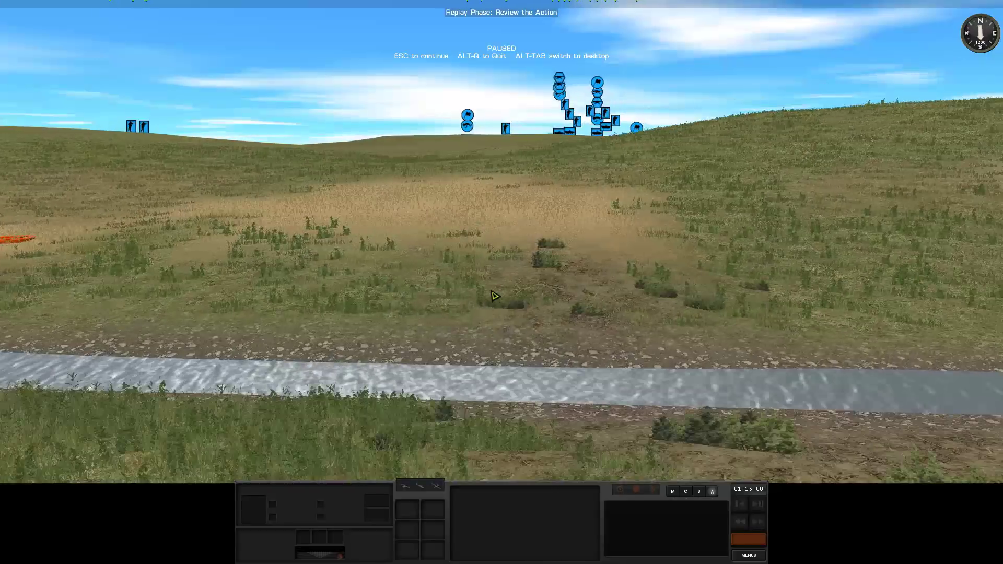
{"action": "left_click_drag", "start_coordinate": [494, 295], "coordinate": [573, 285]}
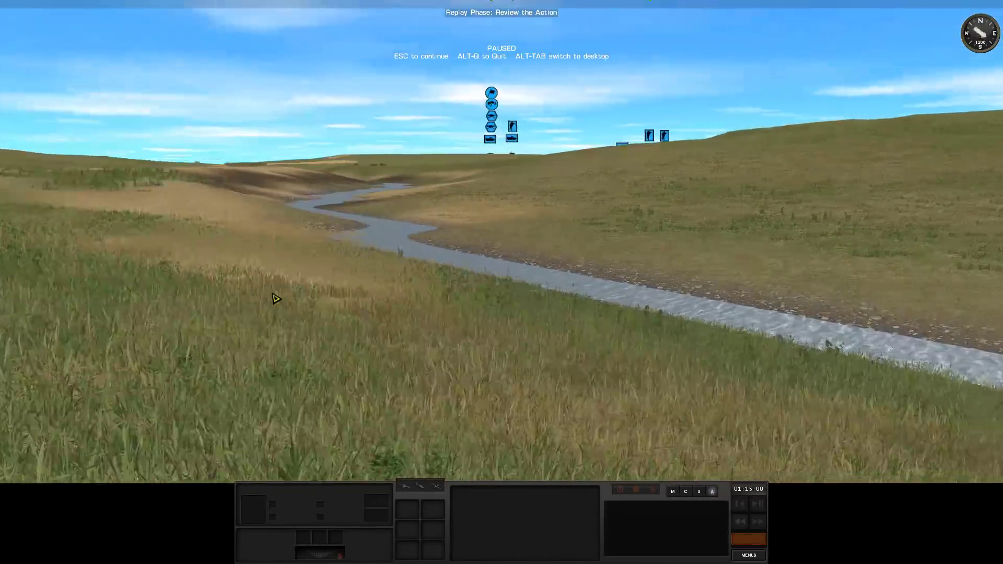
Move to the creek bridge, show trees as trunks, and drop into a field facing a treeline
{"action": "left_click_drag", "start_coordinate": [624, 271], "coordinate": [296, 307]}
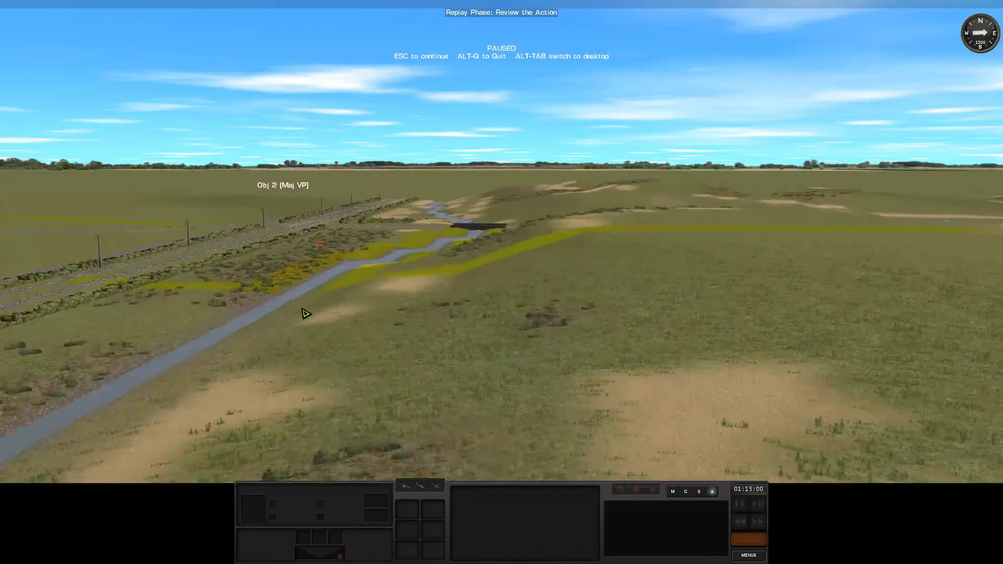
{"action": "left_click_drag", "start_coordinate": [305, 314], "coordinate": [462, 334]}
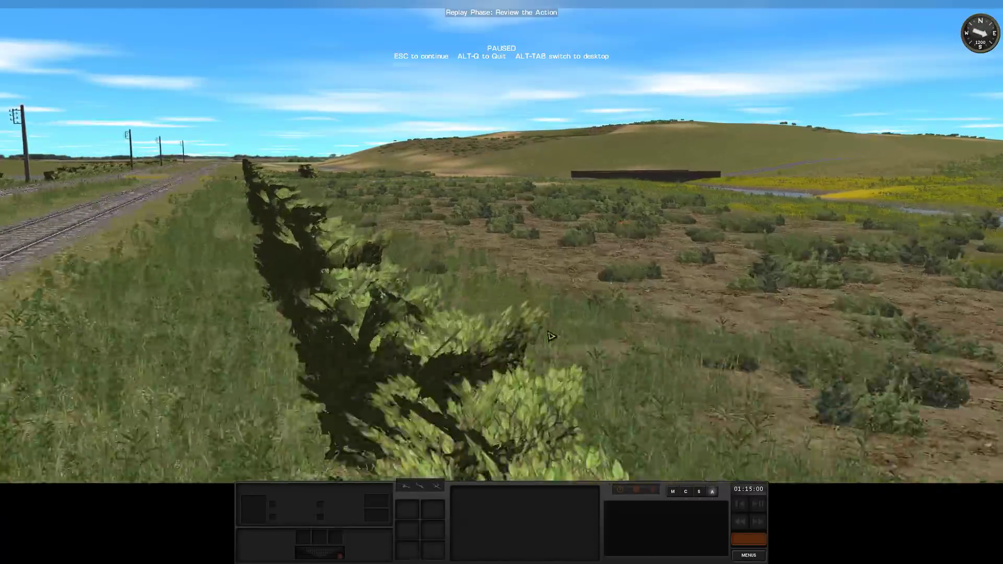
{"action": "scroll", "coordinate": [551, 336], "scroll_direction": "down", "scroll_amount": 5}
{"action": "left_click_drag", "start_coordinate": [552, 335], "coordinate": [560, 282]}
{"action": "key", "text": "alt+t"}
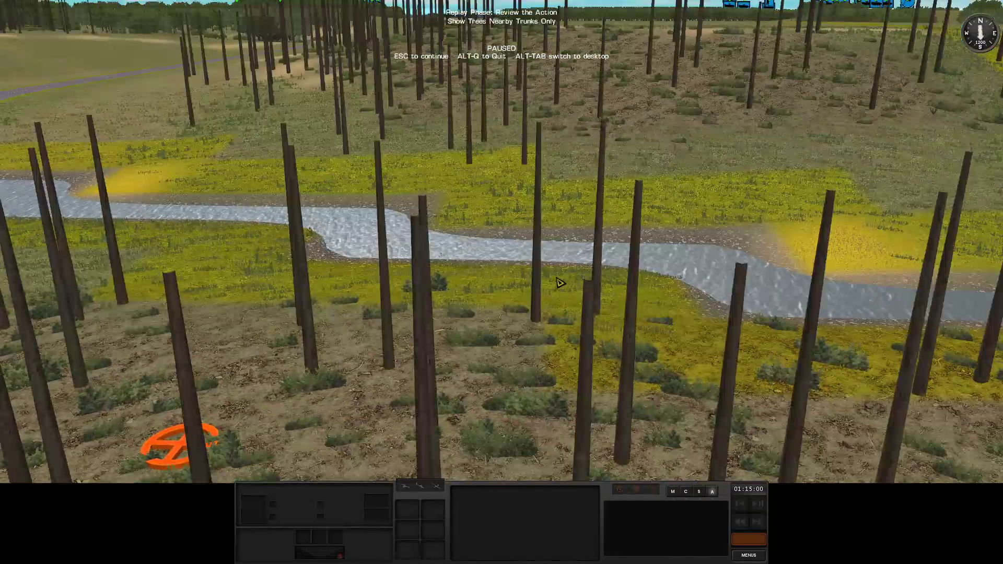
{"action": "scroll", "coordinate": [559, 283], "scroll_direction": "down", "scroll_amount": 10}
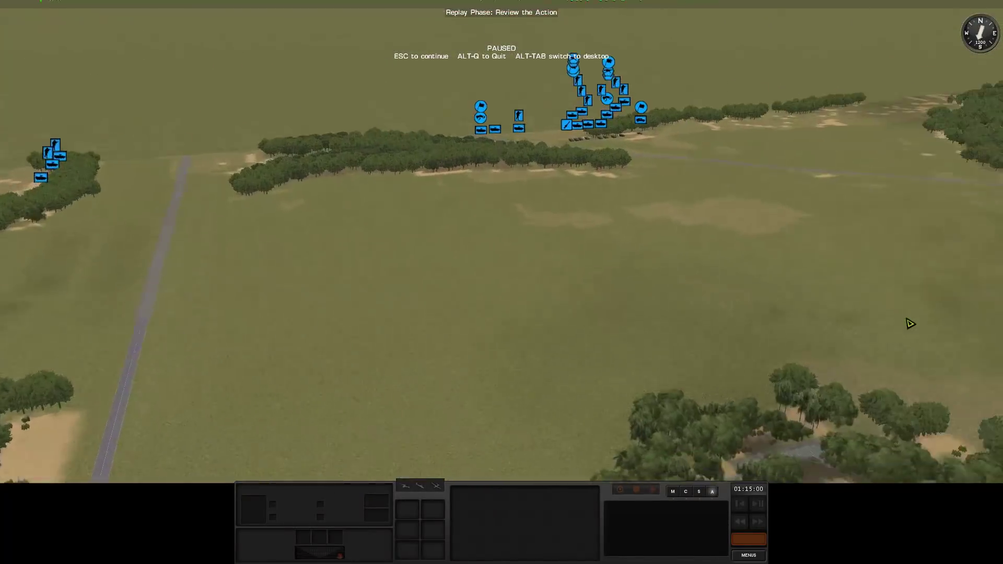
{"action": "scroll", "coordinate": [910, 323], "scroll_direction": "up", "scroll_amount": 8}
{"action": "mouse_move", "coordinate": [849, 305]}
{"action": "left_mouse_down"}
{"action": "mouse_move", "coordinate": [780, 208]}
{"action": "mouse_move", "coordinate": [713, 54]}
{"action": "left_mouse_up"}
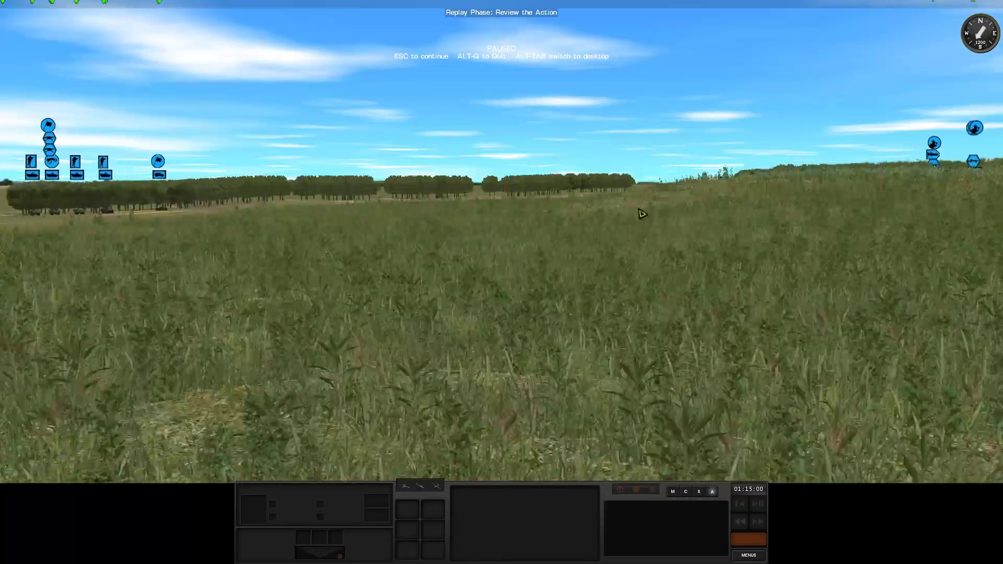
{"action": "key", "text": "w"}
{"action": "scroll", "coordinate": [666, 318], "scroll_direction": "down", "scroll_amount": 6}
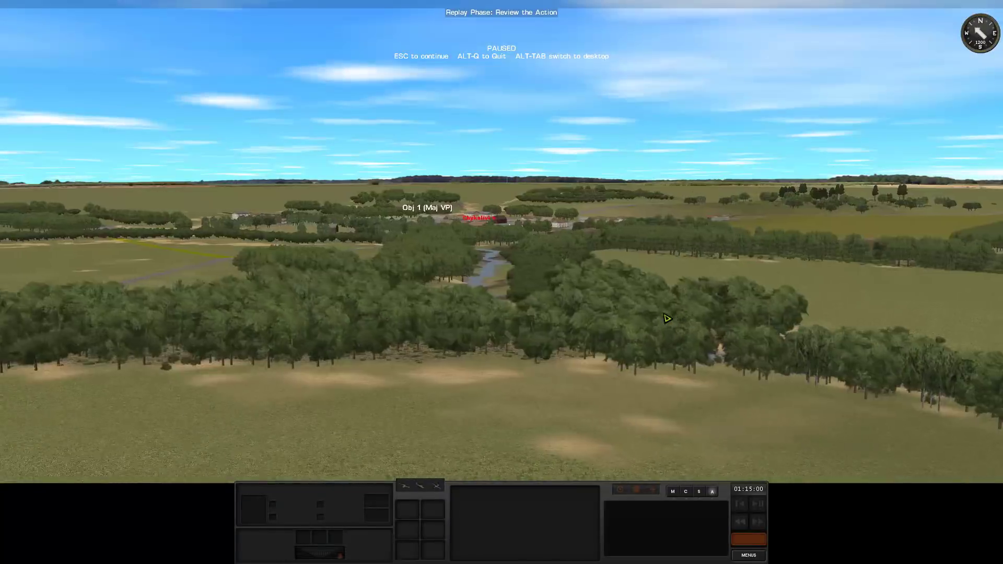
{"action": "left_click_drag", "start_coordinate": [666, 319], "coordinate": [815, 223]}
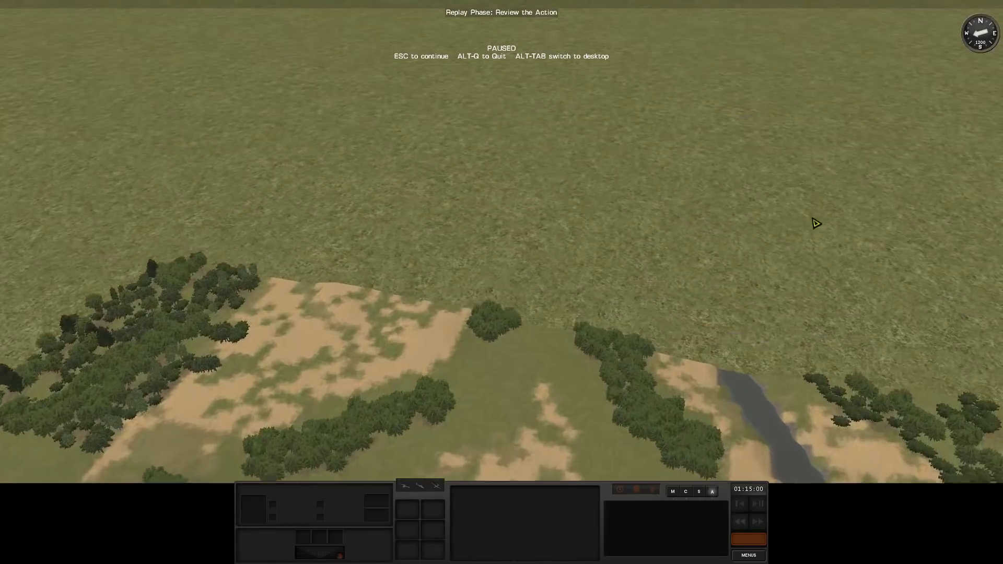
{"action": "scroll", "coordinate": [354, 206], "scroll_direction": "down", "scroll_amount": 8}
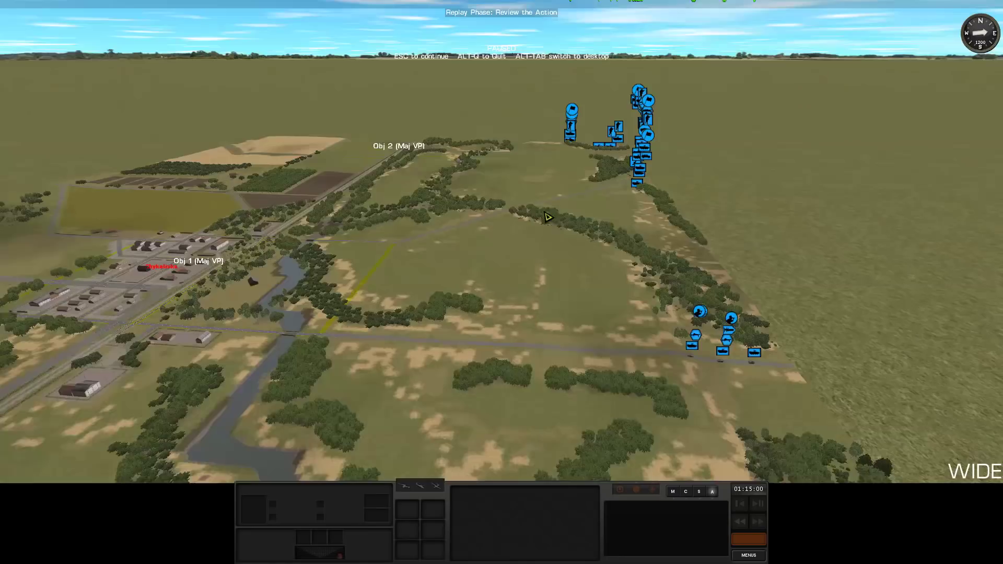
Pan the battlefield overview and turn off Show Objectives with Alt+J
{"action": "mouse_move", "coordinate": [582, 221]}
{"action": "left_mouse_down"}
{"action": "mouse_move", "coordinate": [608, 234]}
{"action": "mouse_move", "coordinate": [593, 234]}
{"action": "left_mouse_up"}
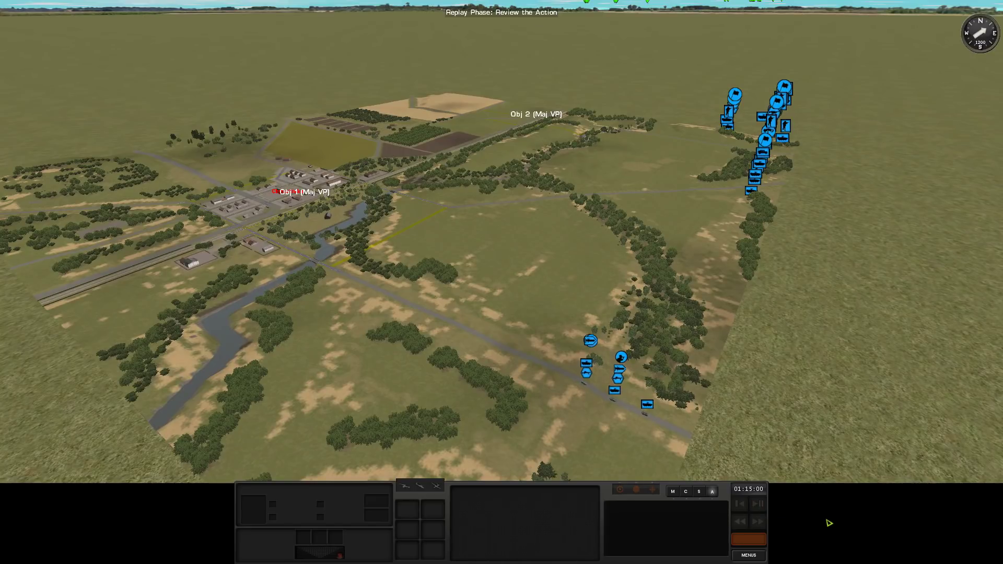
{"action": "key", "text": "a"}
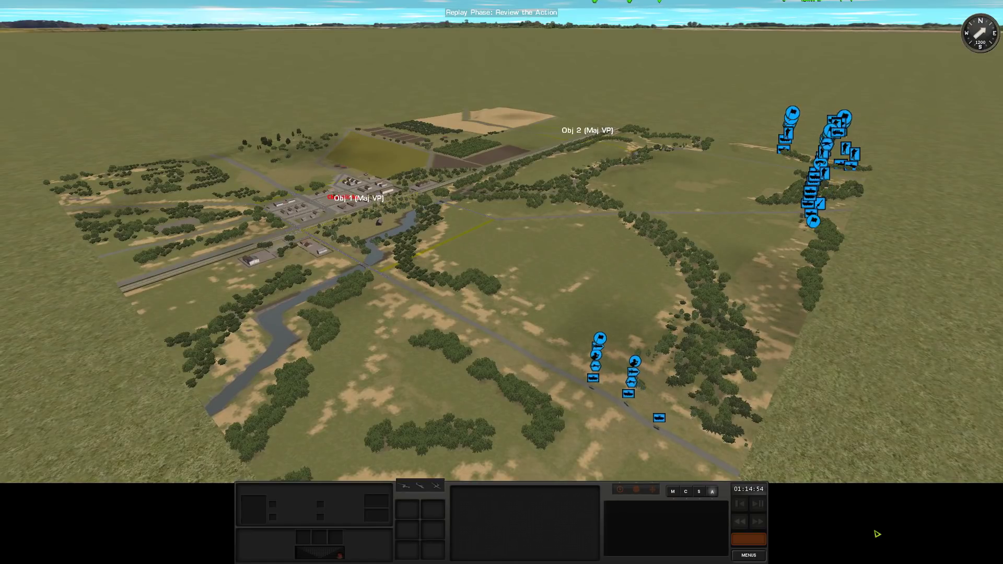
{"action": "key", "text": "alt+j"}
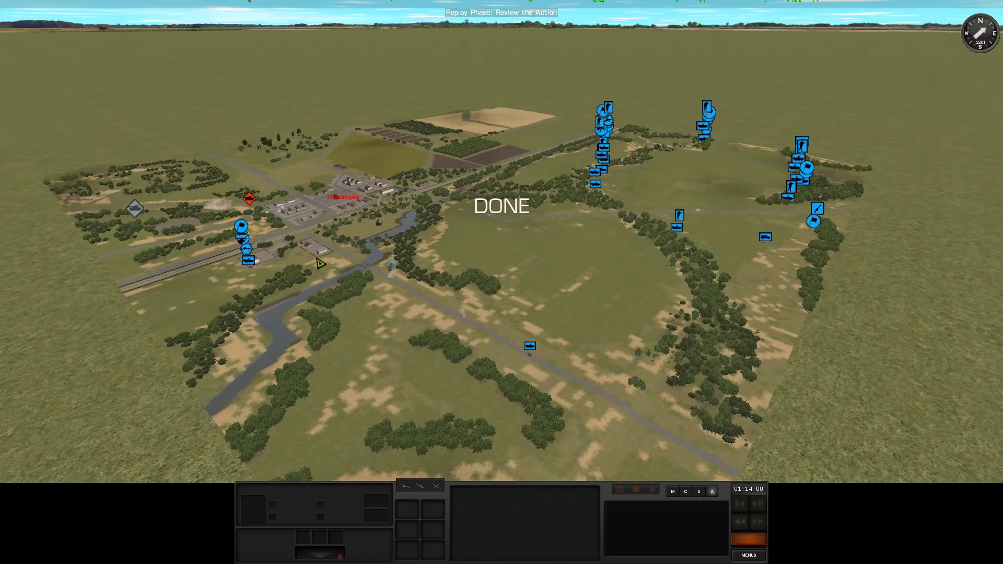
{"action": "scroll", "coordinate": [597, 354], "scroll_direction": "up", "scroll_amount": 3}
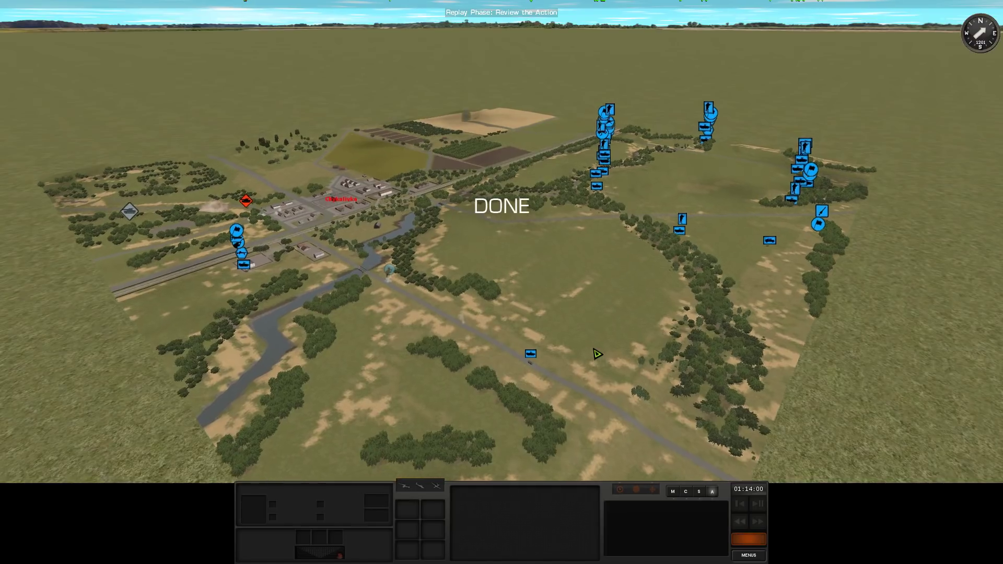
{"action": "scroll", "coordinate": [596, 355], "scroll_direction": "up", "scroll_amount": 5}
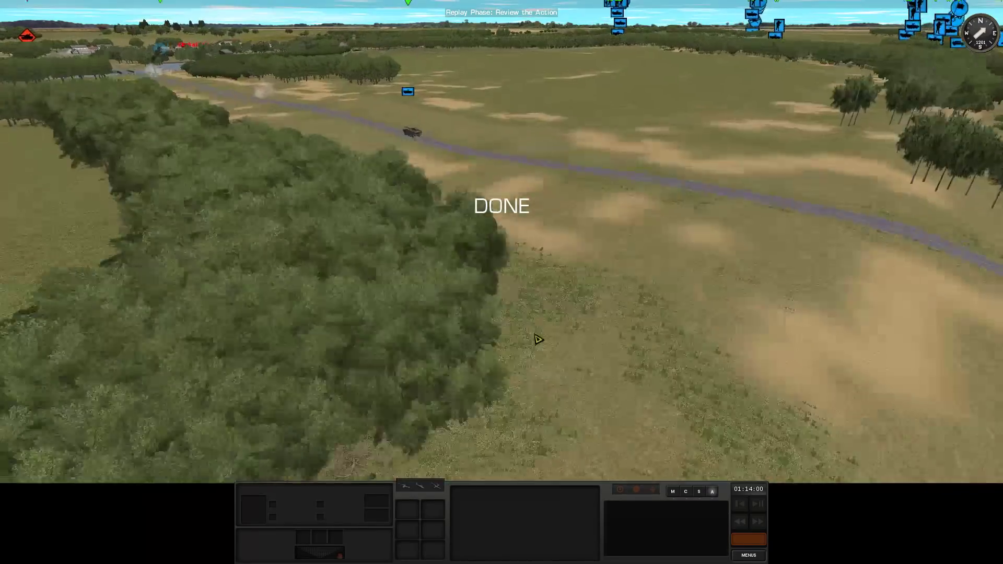
{"action": "key", "text": "Tab"}
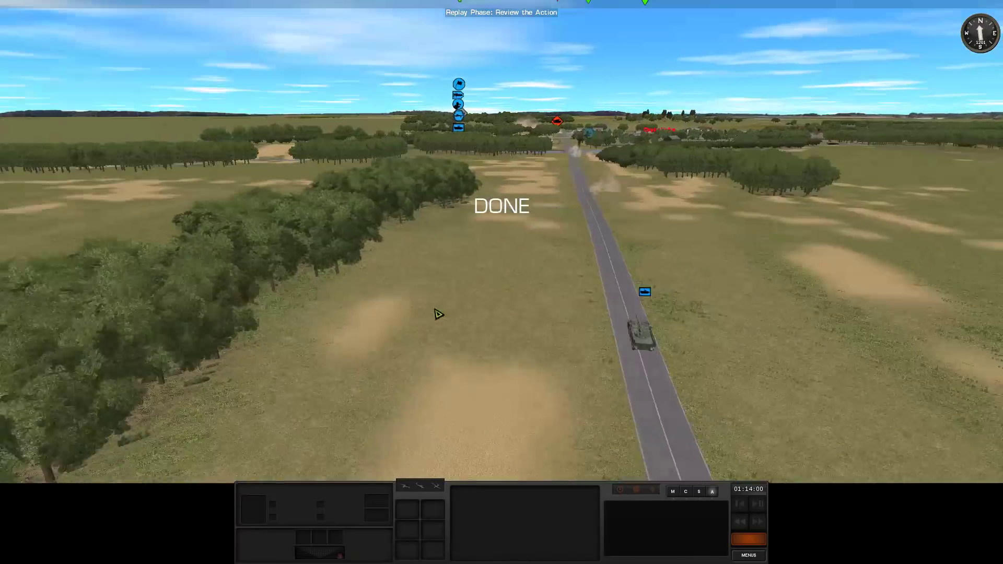
{"action": "left_click", "coordinate": [538, 336]}
{"action": "key", "text": "Tab"}
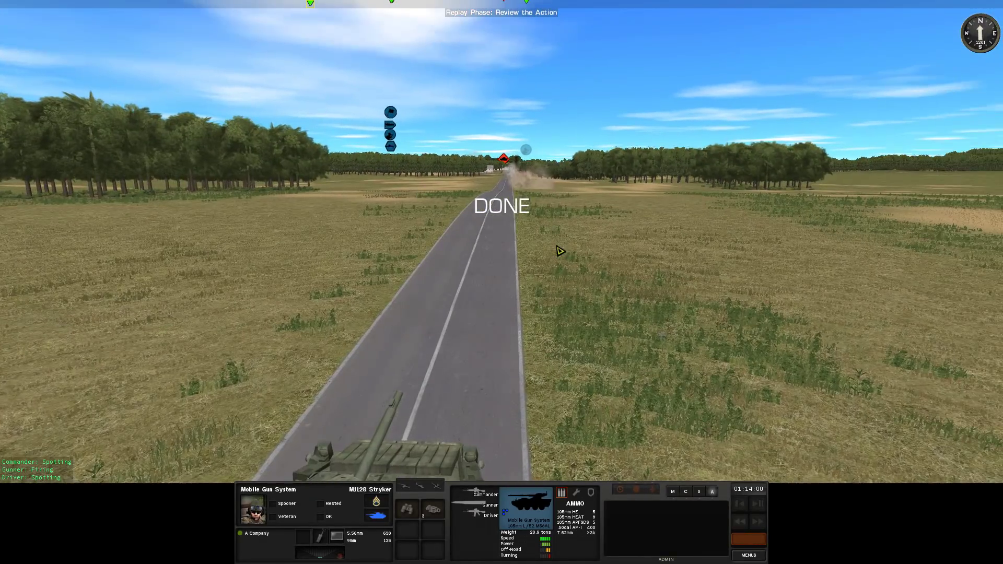
{"action": "left_click", "coordinate": [552, 283]}
{"action": "scroll", "coordinate": [553, 283], "scroll_direction": "down", "scroll_amount": 3}
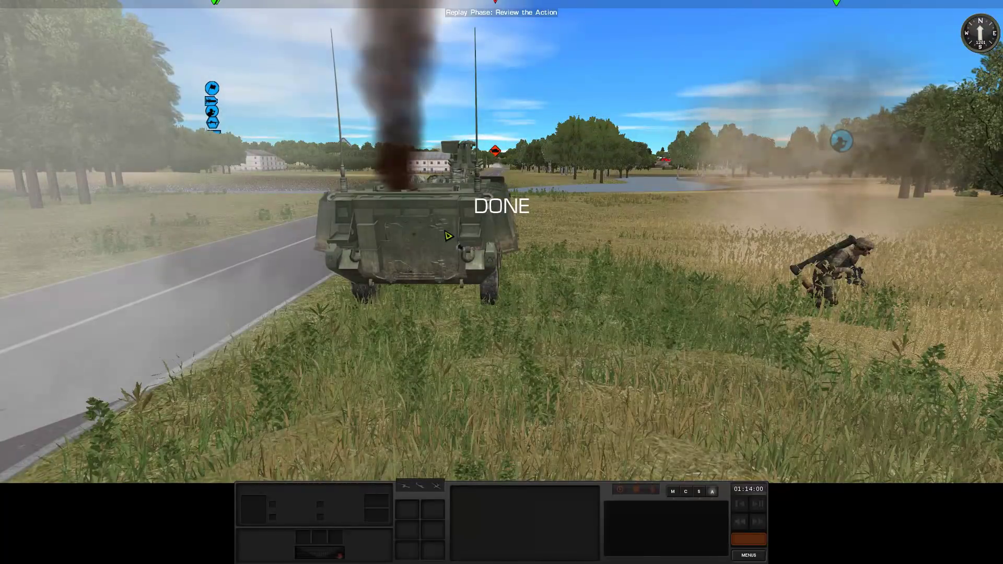
{"action": "left_click", "coordinate": [444, 233]}
{"action": "mouse_move", "coordinate": [444, 233]}
{"action": "left_mouse_down"}
{"action": "mouse_move", "coordinate": [636, 242]}
{"action": "mouse_move", "coordinate": [421, 235]}
{"action": "left_mouse_up"}
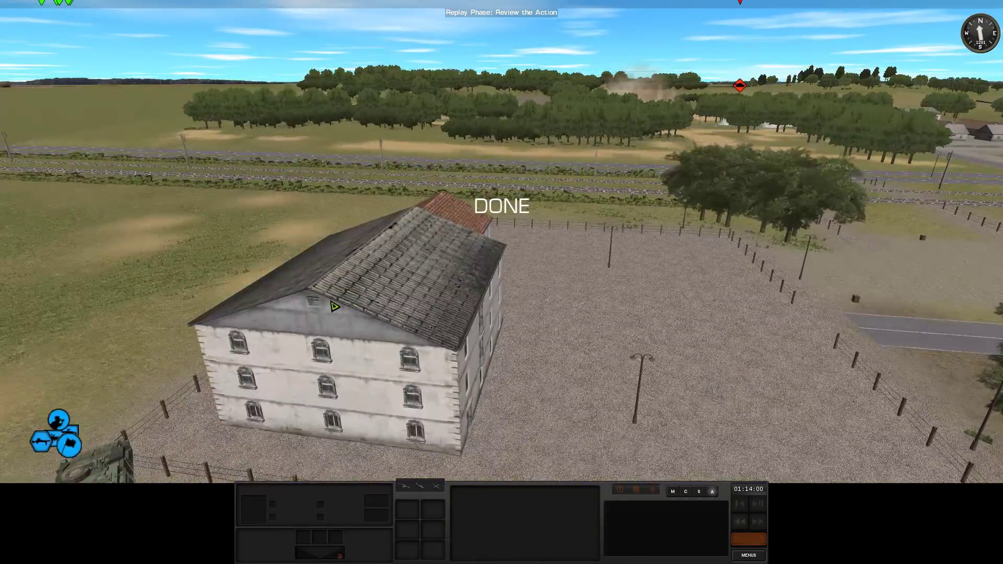
{"action": "mouse_move", "coordinate": [334, 306]}
{"action": "left_mouse_down"}
{"action": "mouse_move", "coordinate": [577, 280]}
{"action": "mouse_move", "coordinate": [456, 287]}
{"action": "left_mouse_up"}
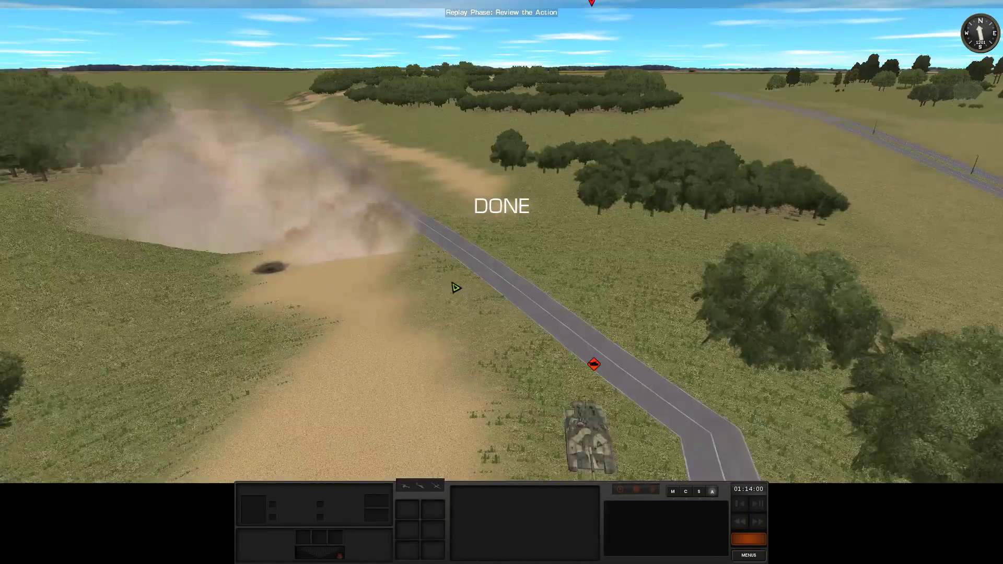
{"action": "scroll", "coordinate": [459, 287], "scroll_direction": "up", "scroll_amount": 5}
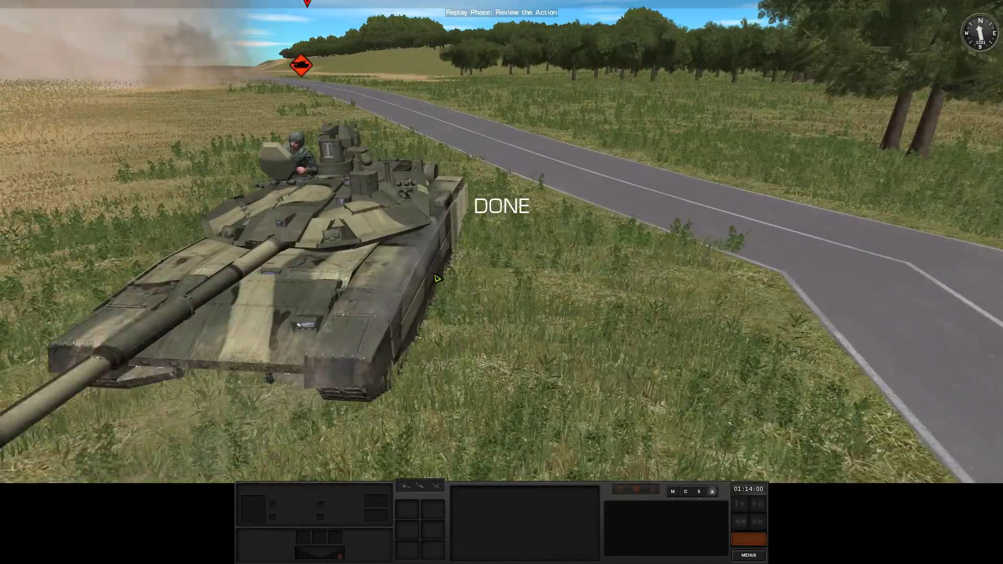
{"action": "left_click_drag", "start_coordinate": [437, 279], "coordinate": [528, 247]}
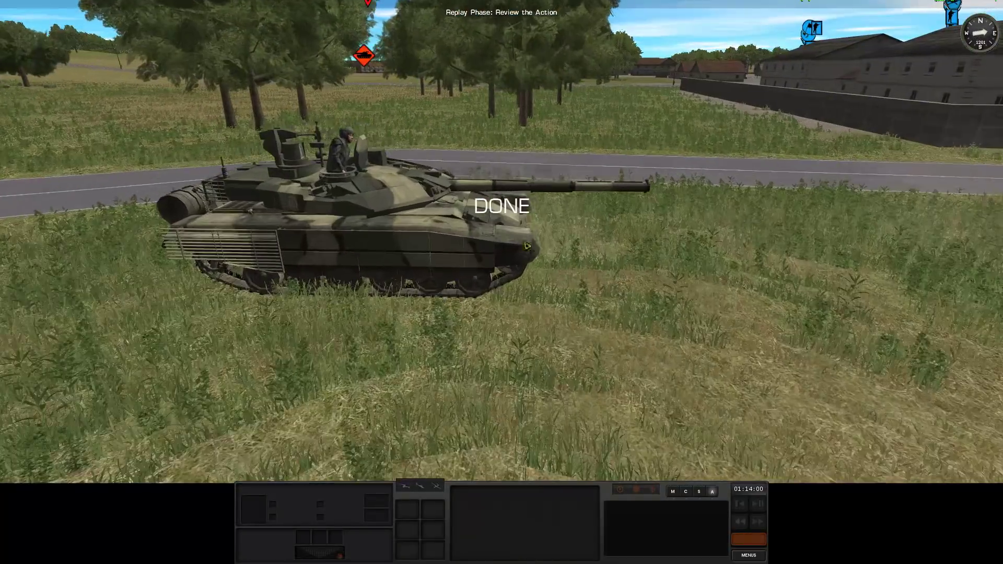
{"action": "scroll", "coordinate": [528, 247], "scroll_direction": "up", "scroll_amount": 2}
{"action": "left_click", "coordinate": [486, 244]}
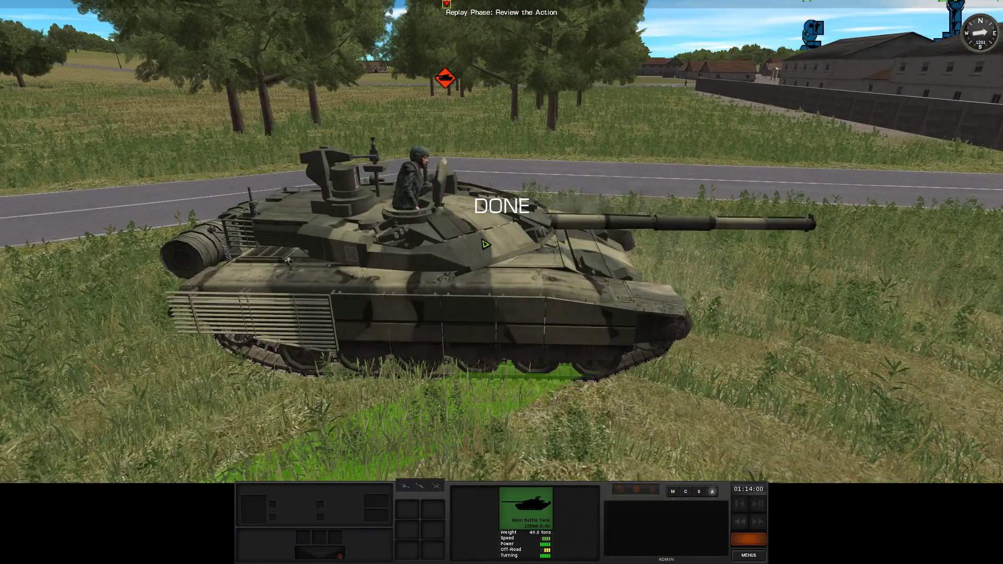
{"action": "scroll", "coordinate": [486, 244], "scroll_direction": "up", "scroll_amount": 2}
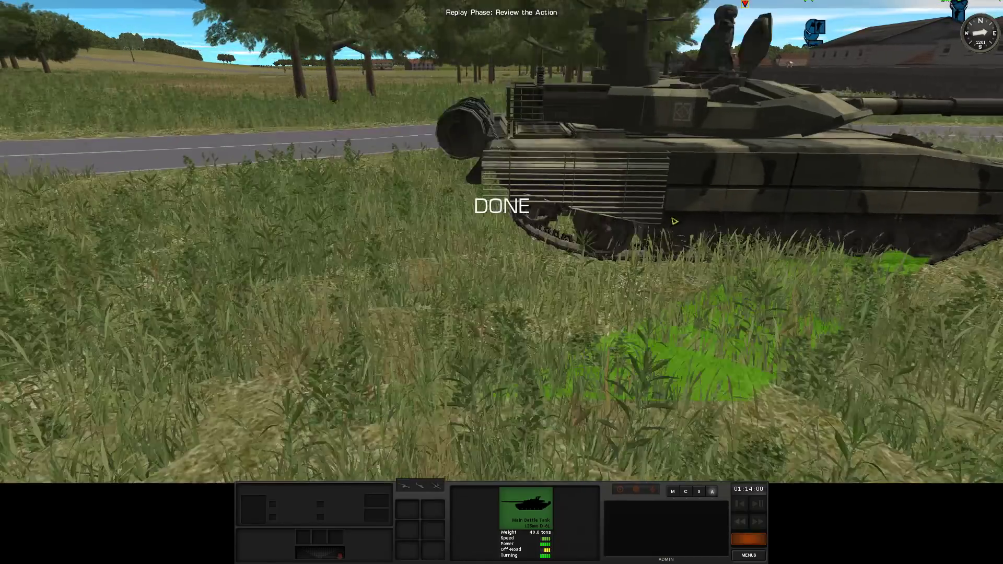
{"action": "mouse_move", "coordinate": [486, 243]}
{"action": "left_mouse_down"}
{"action": "mouse_move", "coordinate": [645, 246]}
{"action": "mouse_move", "coordinate": [377, 213]}
{"action": "left_mouse_up"}
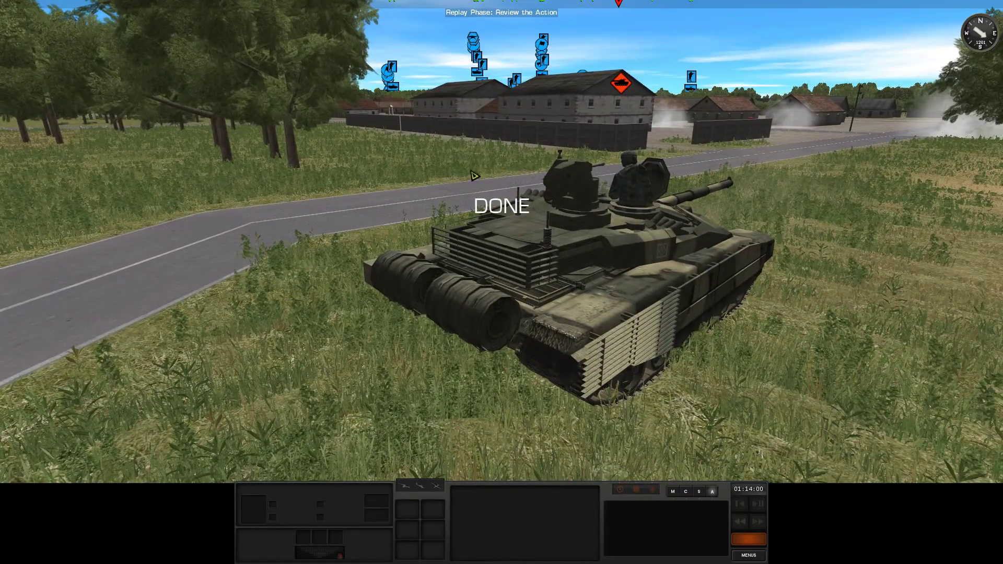
{"action": "left_click_drag", "start_coordinate": [474, 176], "coordinate": [669, 192]}
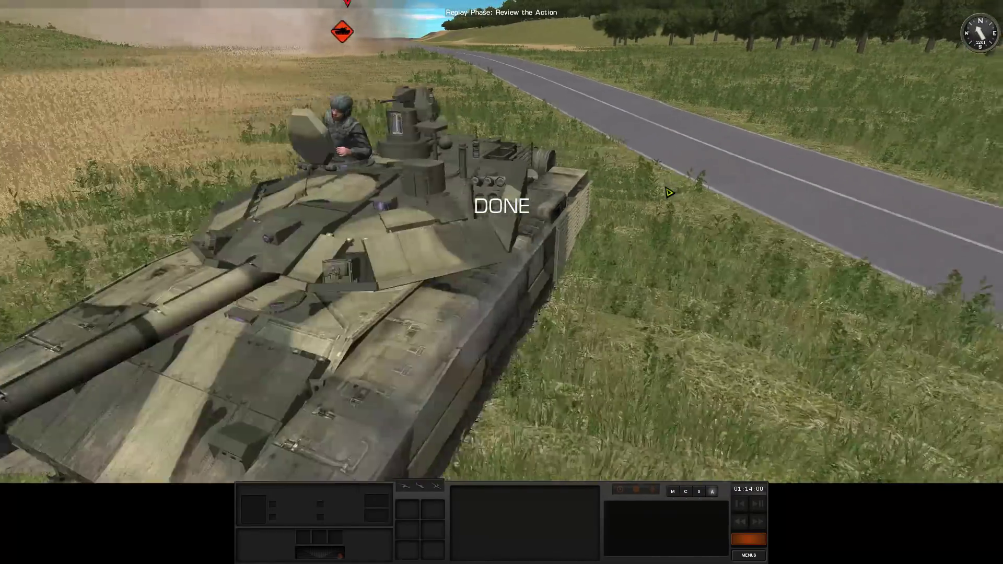
{"action": "scroll", "coordinate": [610, 154], "scroll_direction": "up", "scroll_amount": 2}
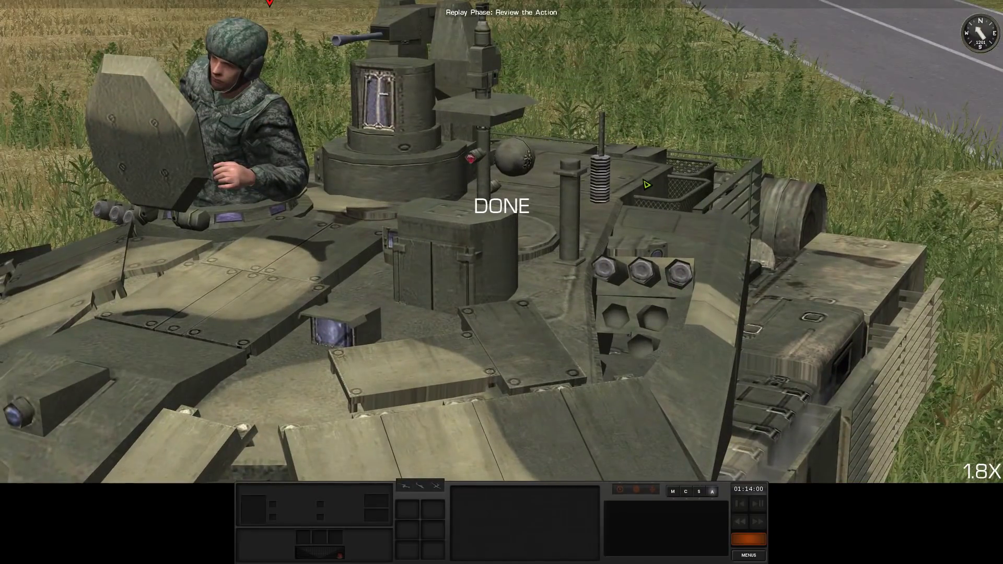
{"action": "scroll", "coordinate": [646, 184], "scroll_direction": "down", "scroll_amount": 2}
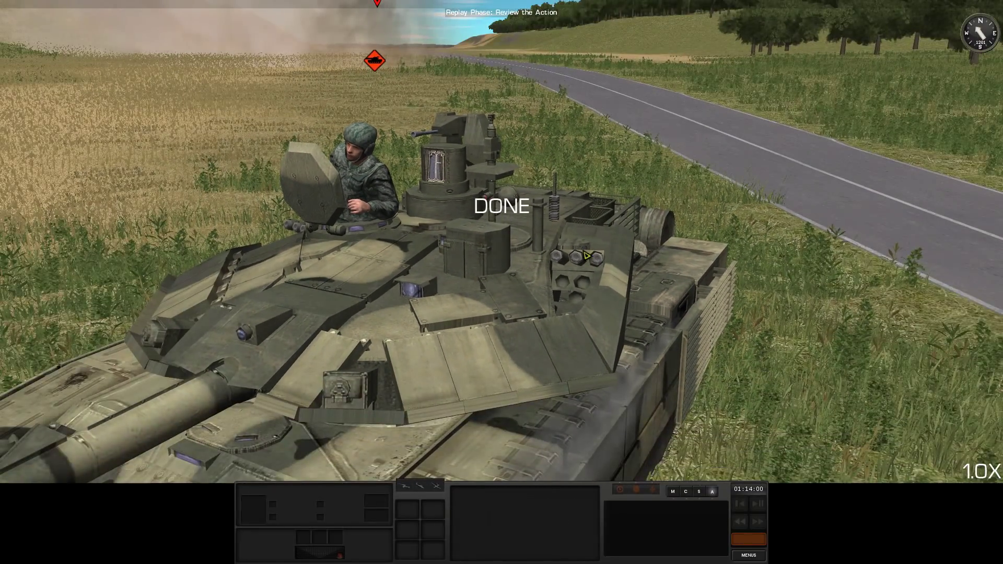
{"action": "left_click", "coordinate": [586, 256]}
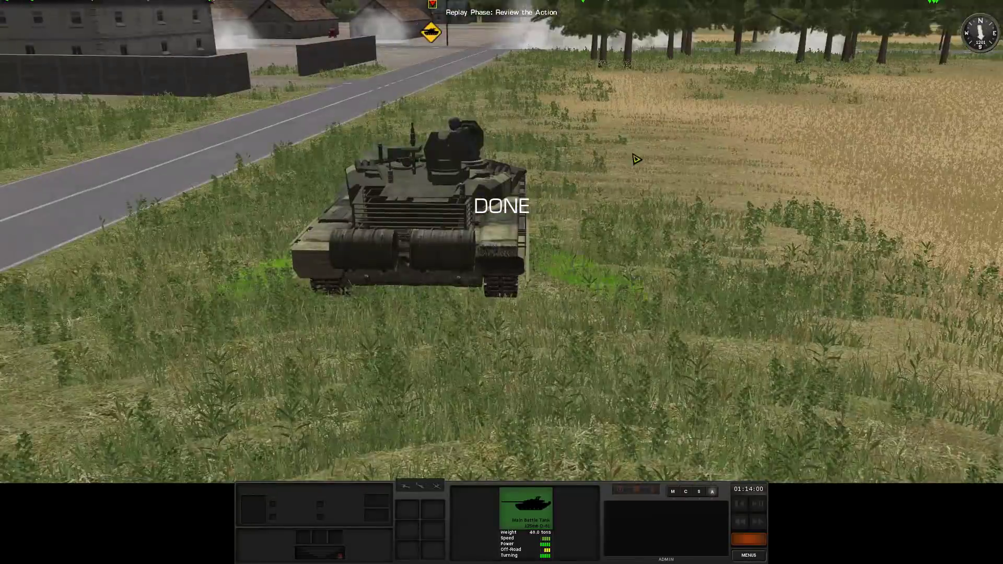
{"action": "left_click", "coordinate": [637, 159]}
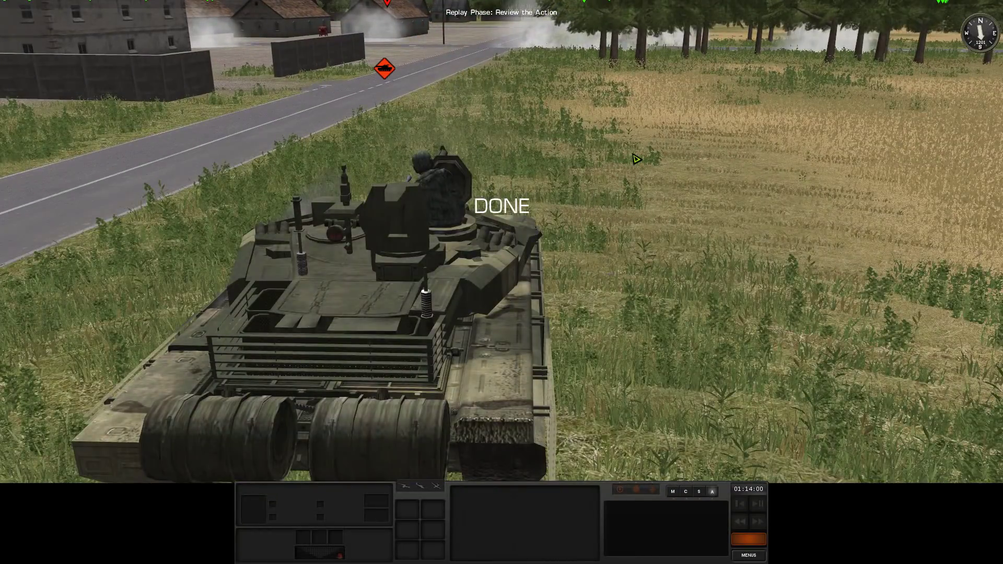
{"action": "scroll", "coordinate": [636, 159], "scroll_direction": "down", "scroll_amount": 5}
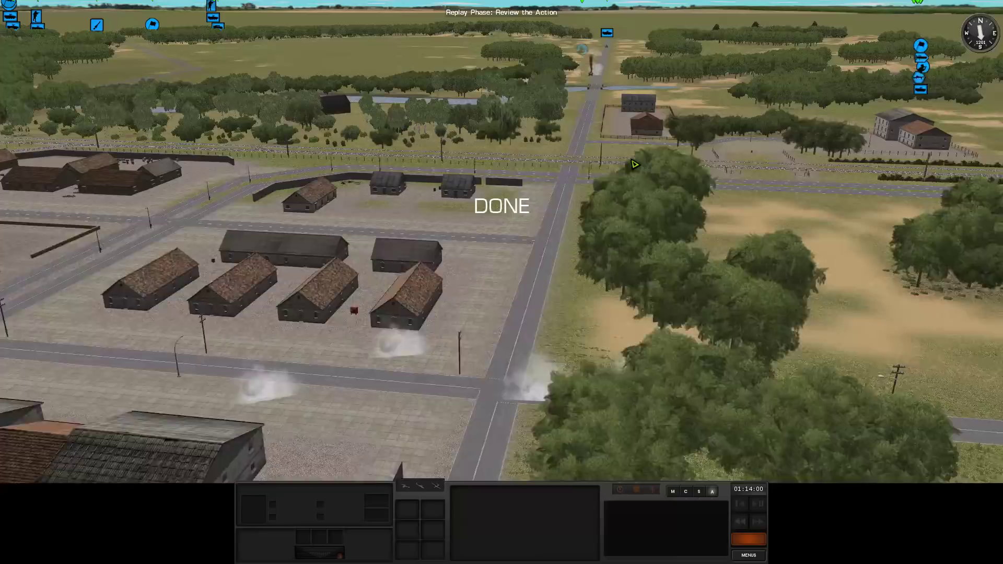
{"action": "scroll", "coordinate": [635, 163], "scroll_direction": "up", "scroll_amount": 5}
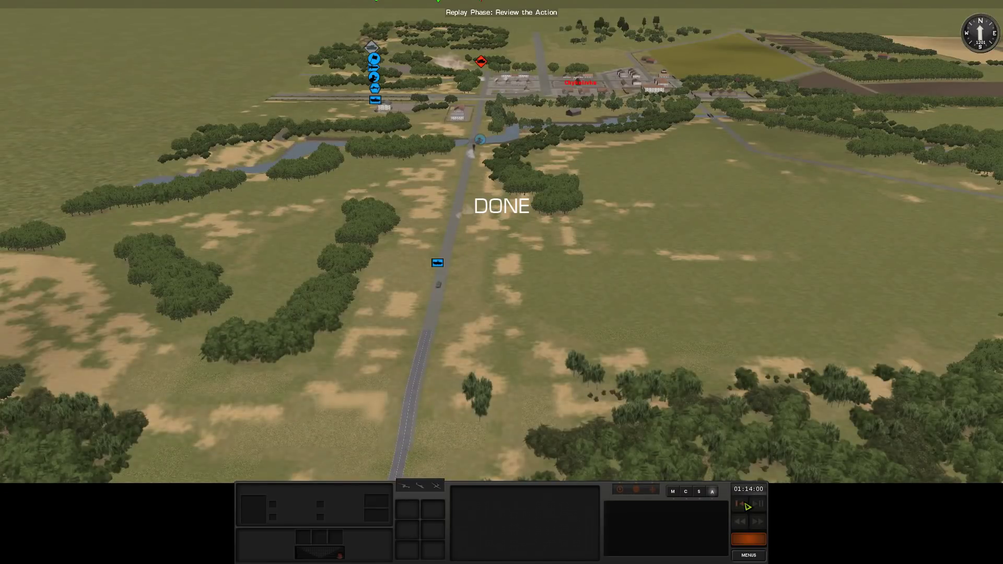
{"action": "key", "text": "Escape"}
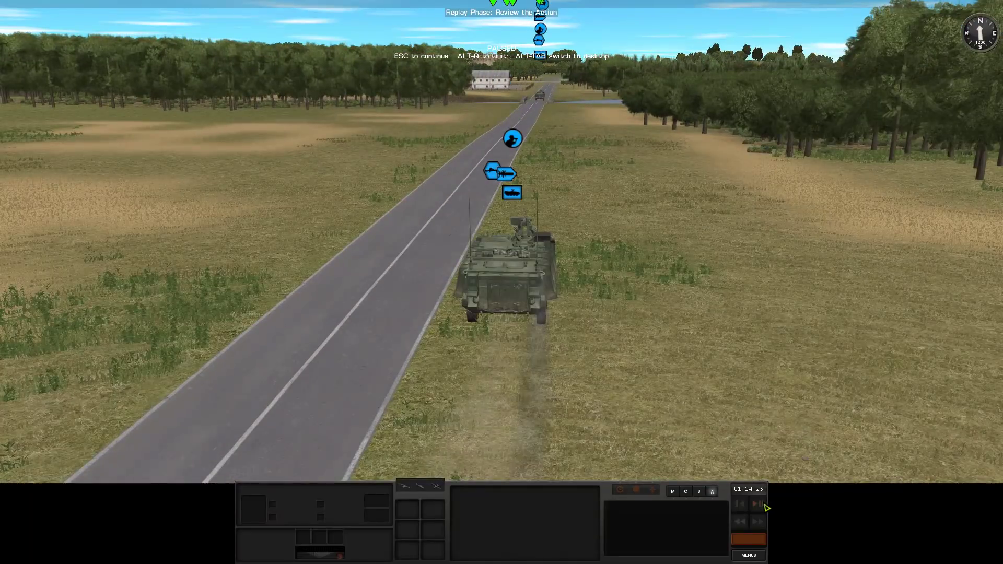
Lock the camera on the Stryker moving down the road, then deselect it
{"action": "left_click", "coordinate": [556, 238], "text": "alt"}
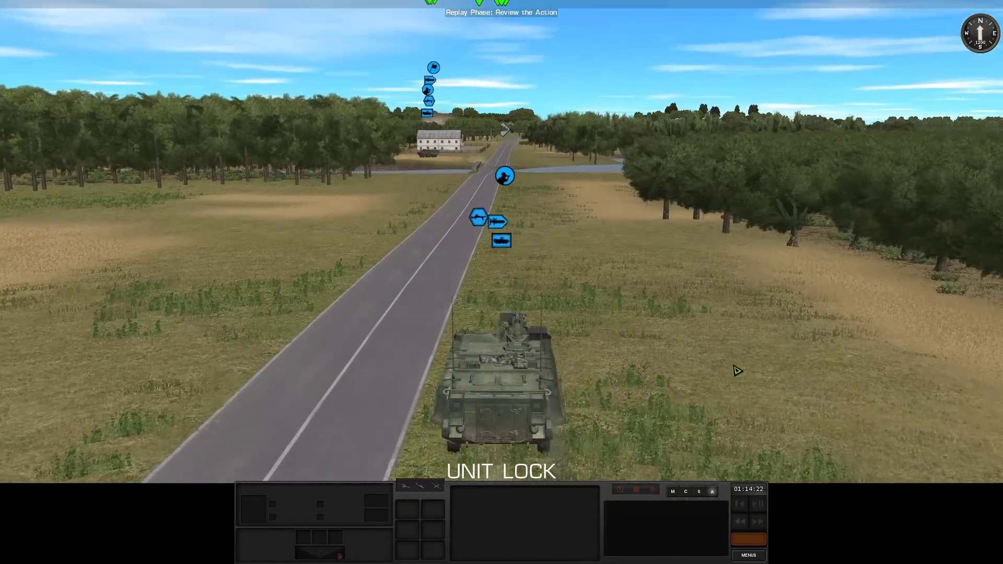
{"action": "scroll", "coordinate": [729, 377], "scroll_direction": "up", "scroll_amount": 3}
{"action": "scroll", "coordinate": [753, 306], "scroll_direction": "up", "scroll_amount": 2}
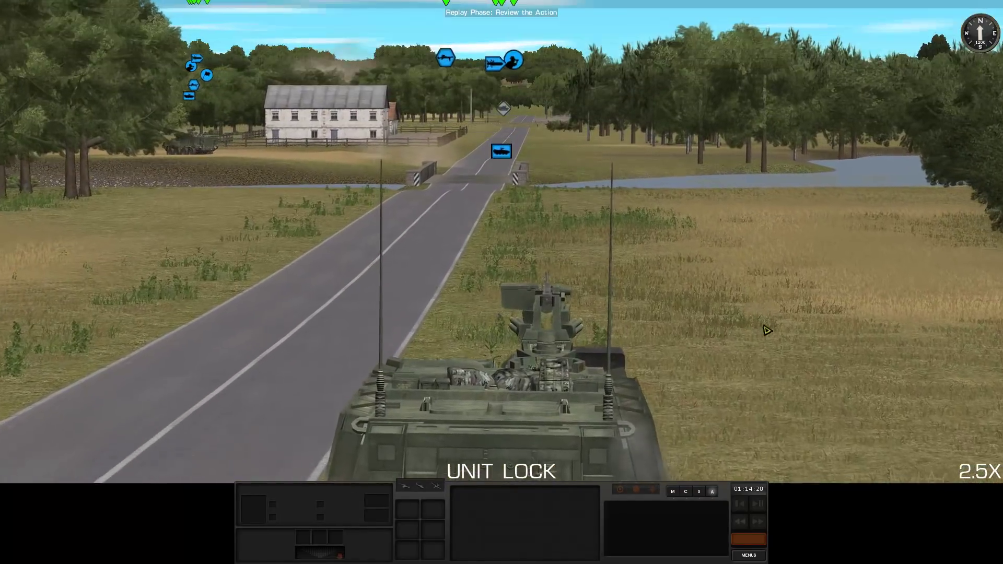
{"action": "left_click", "coordinate": [611, 412]}
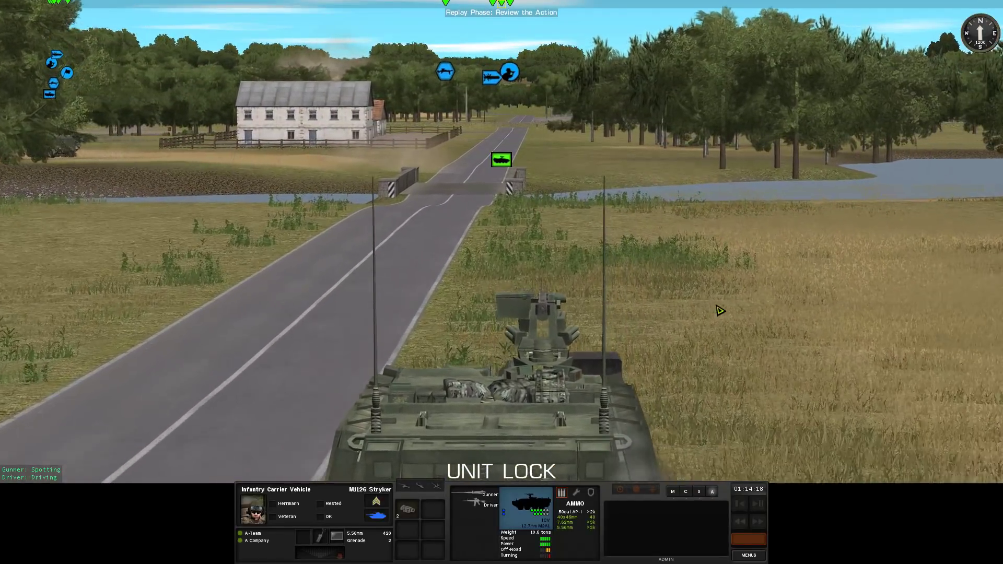
{"action": "left_click", "coordinate": [774, 462]}
{"action": "scroll", "coordinate": [501, 243], "scroll_direction": "down", "scroll_amount": 3}
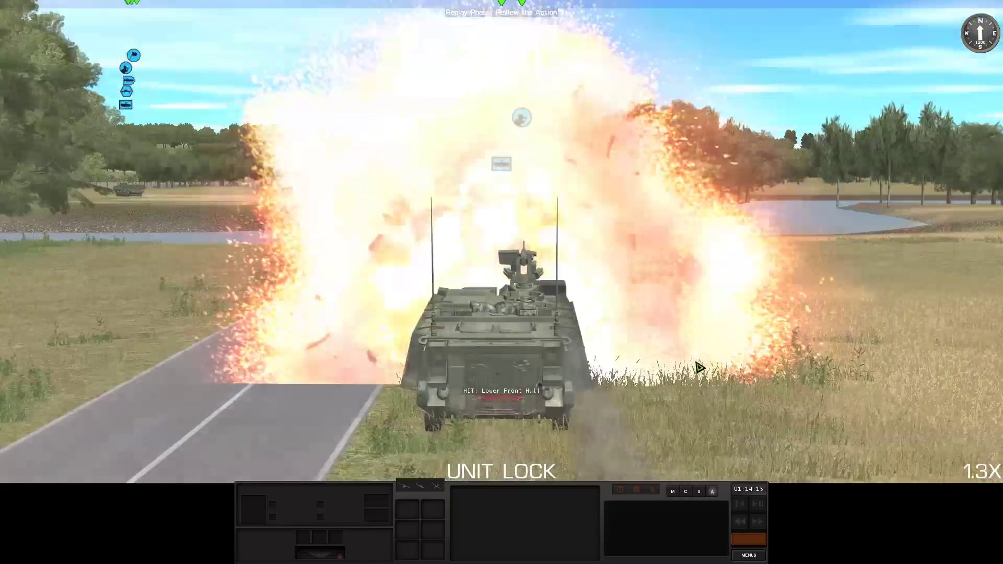
{"action": "scroll", "coordinate": [698, 366], "scroll_direction": "up", "scroll_amount": 3}
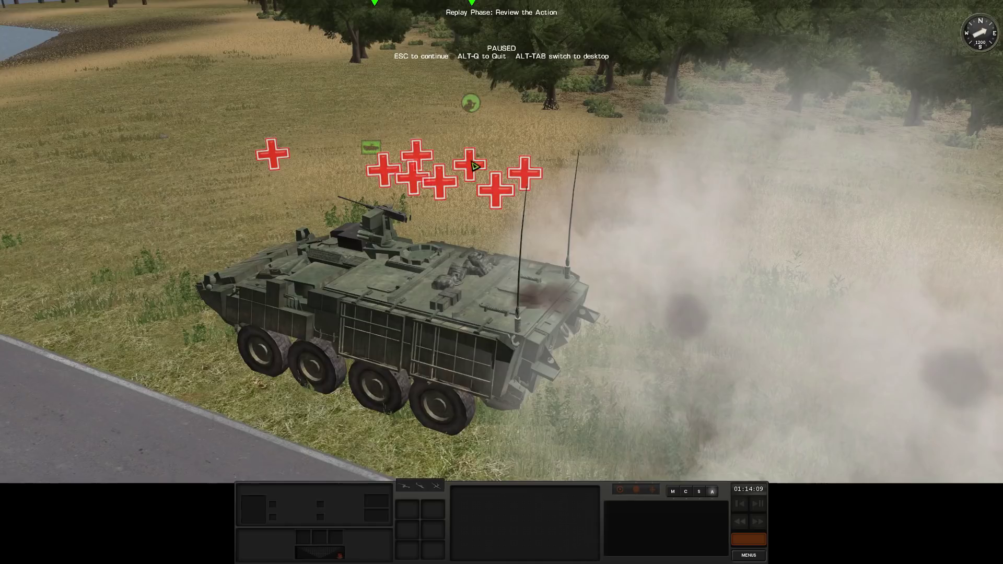
Jump to the stricken Stryker, select its Scout Team, and orbit up over the road
{"action": "double_click", "coordinate": [409, 312]}
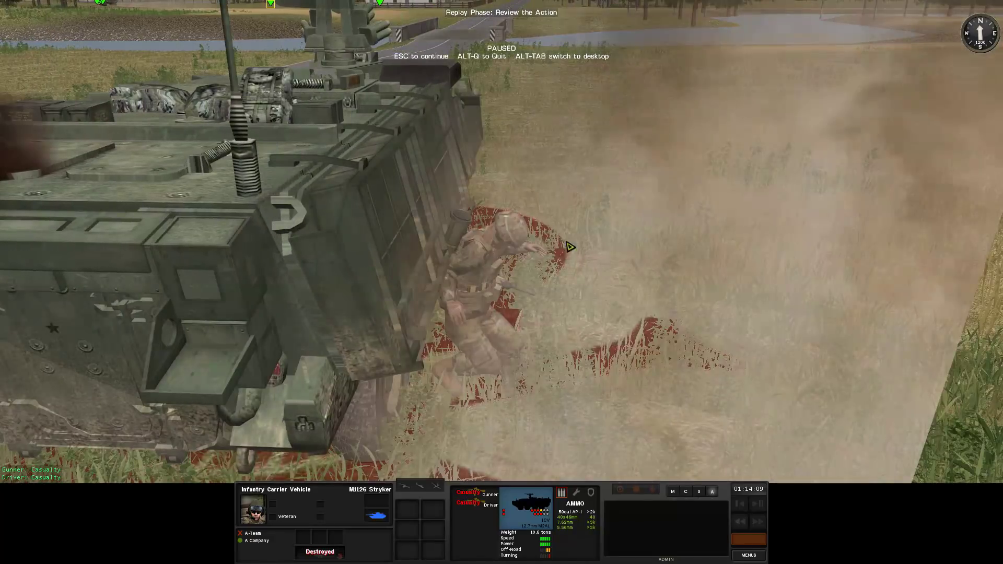
{"action": "left_click", "coordinate": [515, 242]}
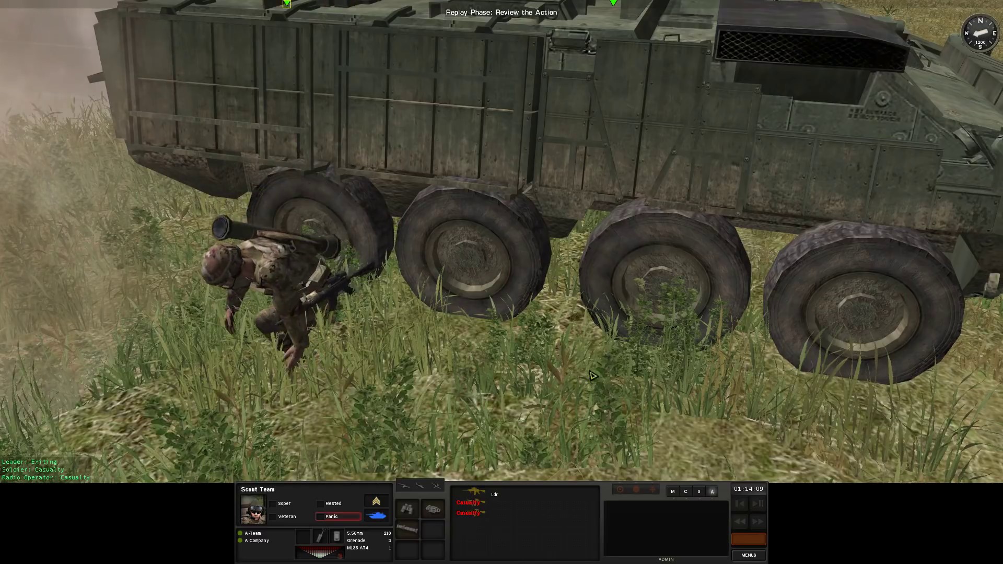
{"action": "scroll", "coordinate": [592, 376], "scroll_direction": "down", "scroll_amount": 3}
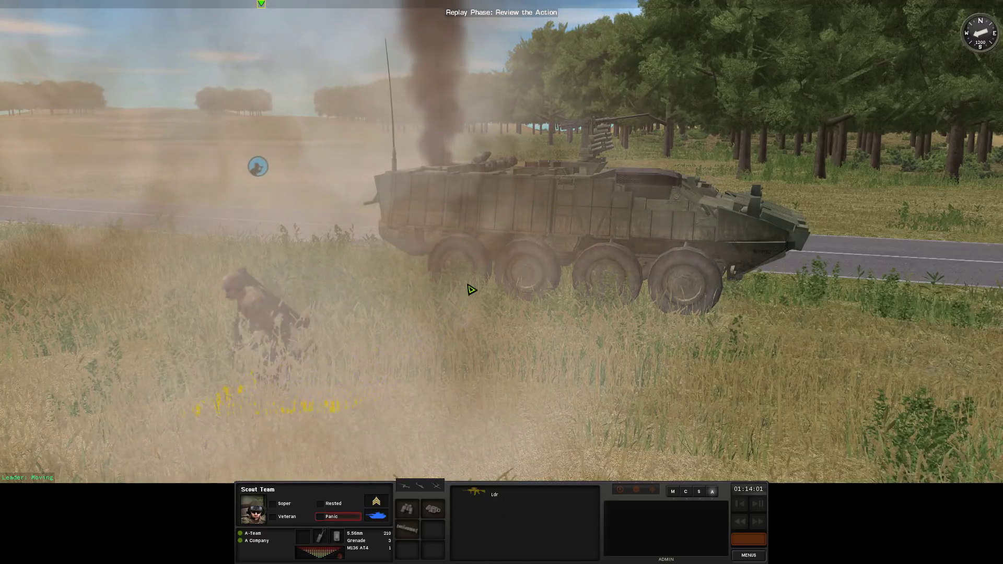
{"action": "mouse_move", "coordinate": [470, 290]}
{"action": "left_mouse_down"}
{"action": "mouse_move", "coordinate": [678, 313]}
{"action": "mouse_move", "coordinate": [563, 287]}
{"action": "left_mouse_up"}
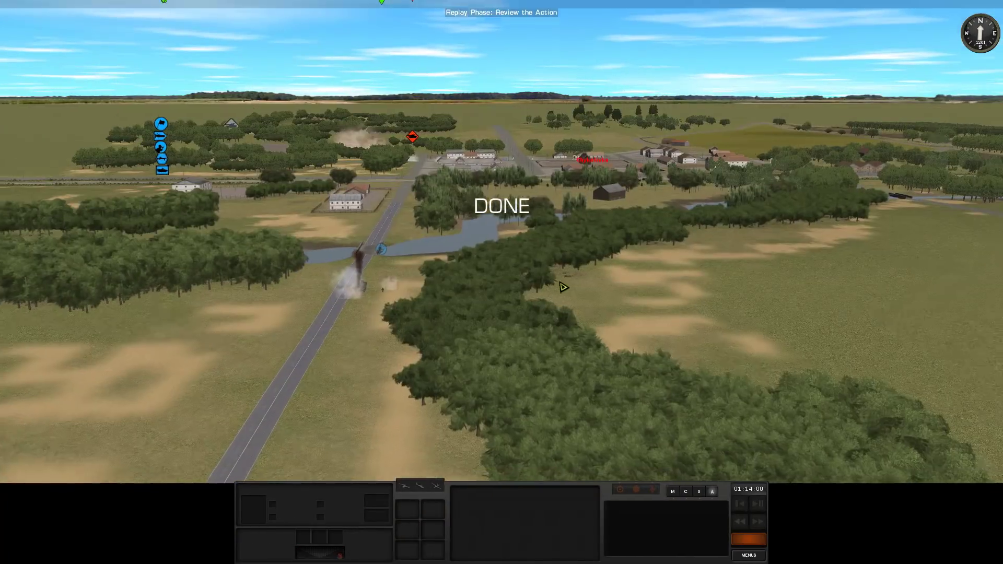
Fly over the bridge, forest and field to the river, then rewind the replay to 01:14:05
{"action": "left_click_drag", "start_coordinate": [563, 286], "coordinate": [567, 225]}
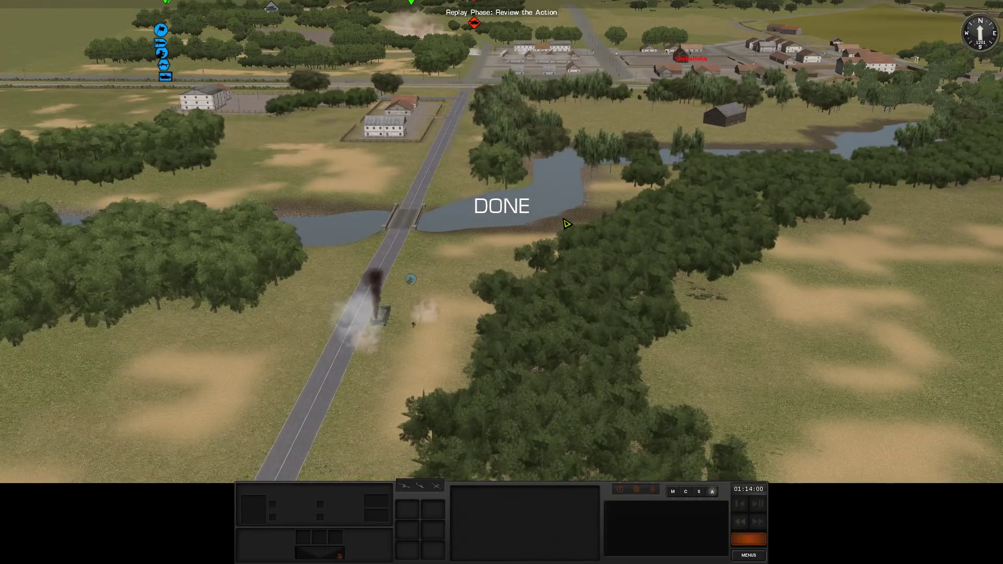
{"action": "scroll", "coordinate": [575, 238], "scroll_direction": "down", "scroll_amount": 5}
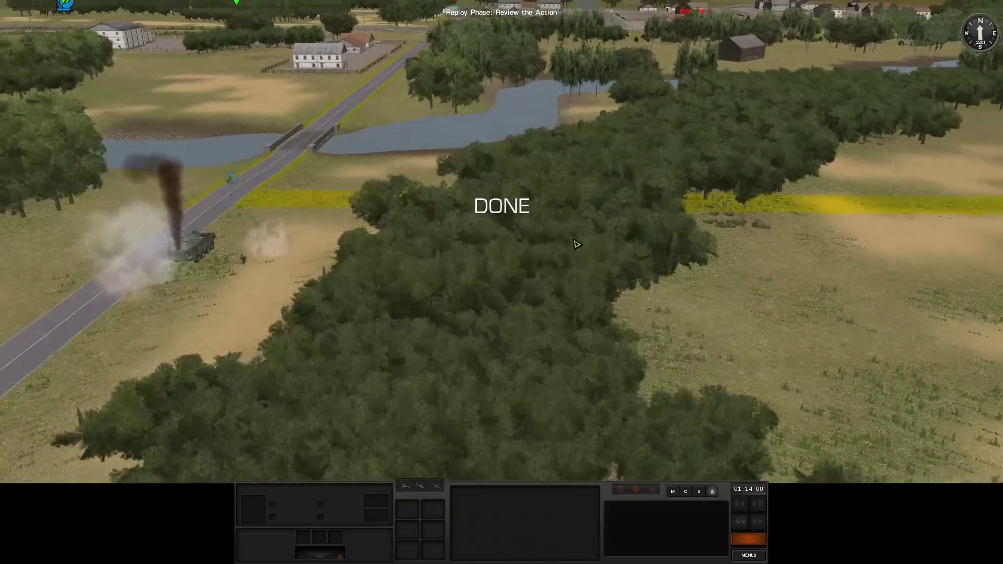
{"action": "scroll", "coordinate": [581, 245], "scroll_direction": "down", "scroll_amount": 3}
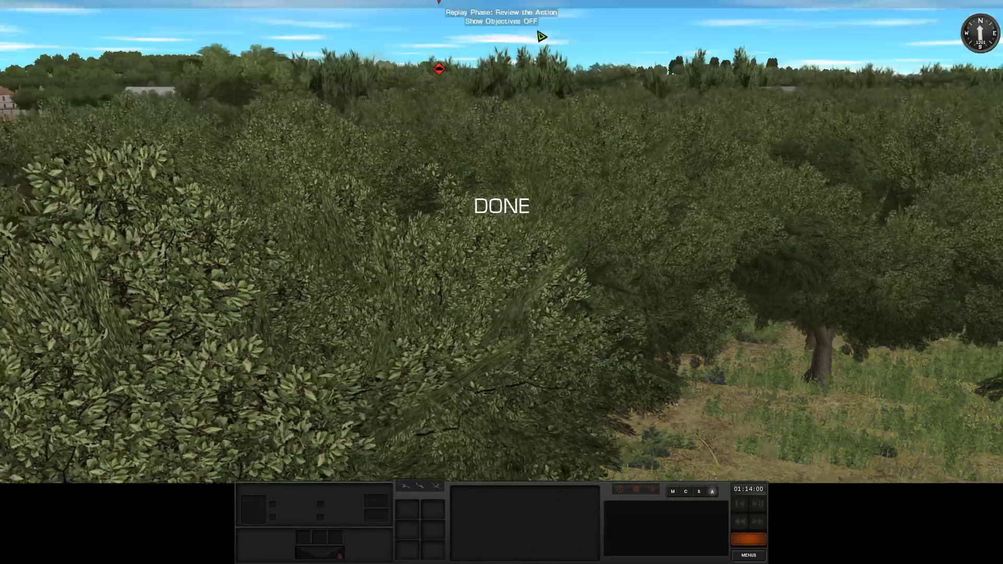
{"action": "mouse_move", "coordinate": [583, 249]}
{"action": "left_mouse_down"}
{"action": "mouse_move", "coordinate": [498, 237]}
{"action": "mouse_move", "coordinate": [400, 298]}
{"action": "left_mouse_up"}
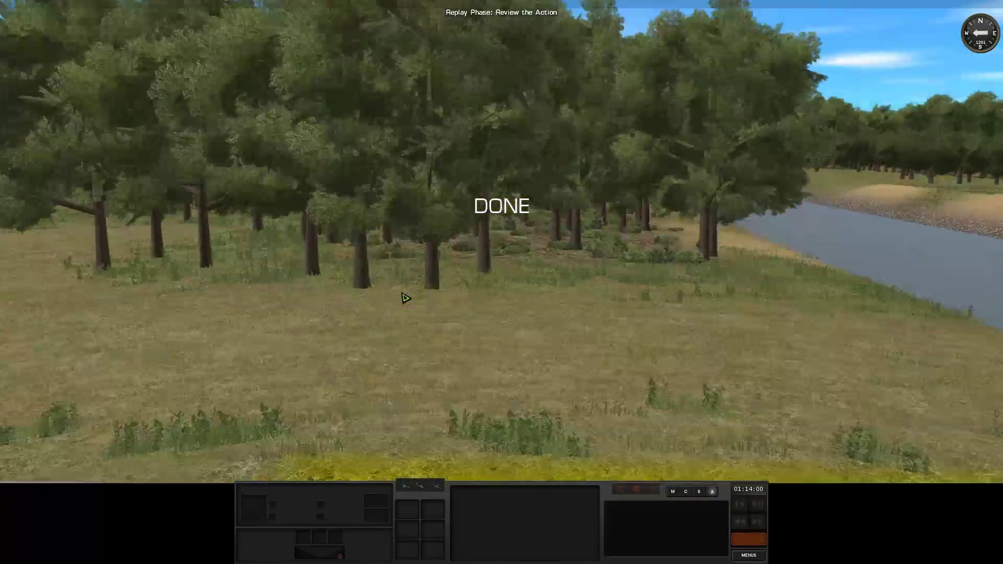
{"action": "mouse_move", "coordinate": [401, 296]}
{"action": "left_mouse_down"}
{"action": "mouse_move", "coordinate": [737, 310]}
{"action": "mouse_move", "coordinate": [844, 396]}
{"action": "left_mouse_up"}
{"action": "left_click_drag", "start_coordinate": [524, 210], "coordinate": [580, 305]}
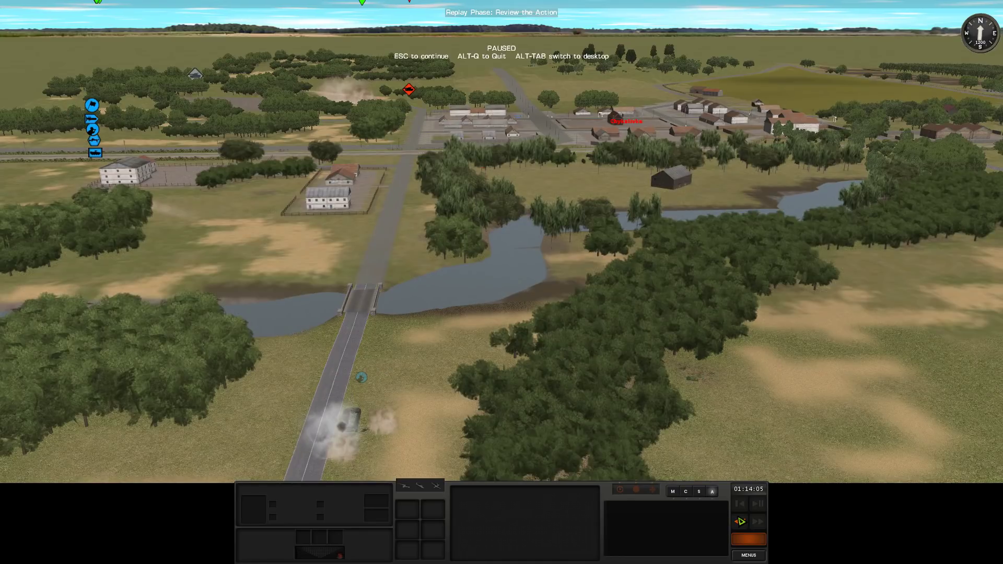
{"action": "key", "text": "a"}
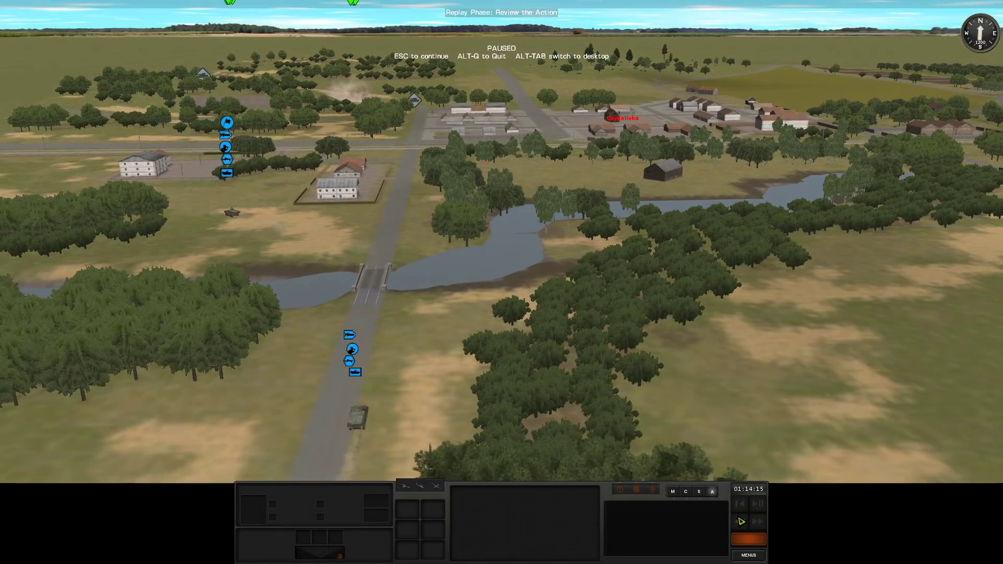
Lock the camera onto the Stryker by the treeline and resume the replay
{"action": "left_click", "coordinate": [358, 418]}
{"action": "key", "text": "Tab"}
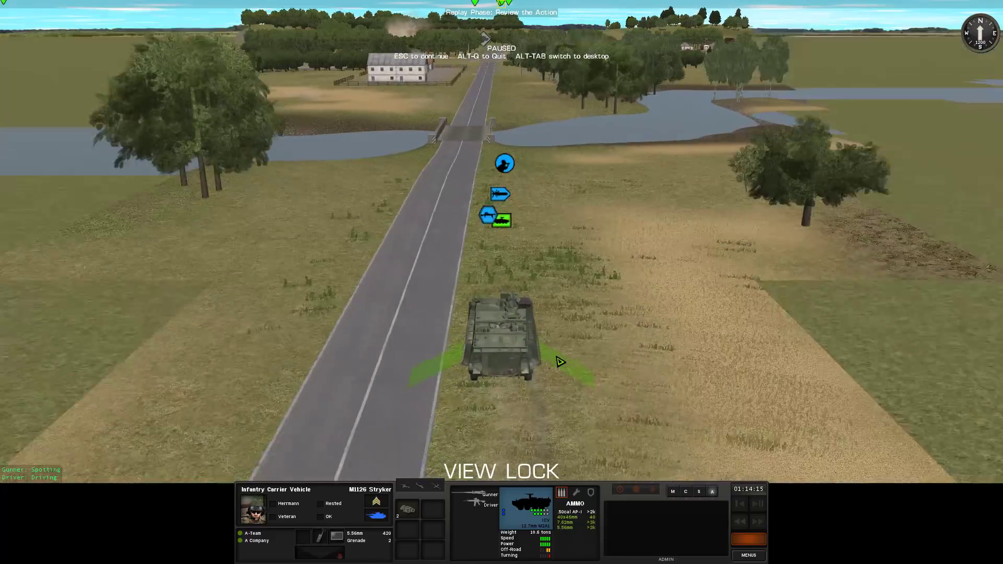
{"action": "key", "text": "Tab"}
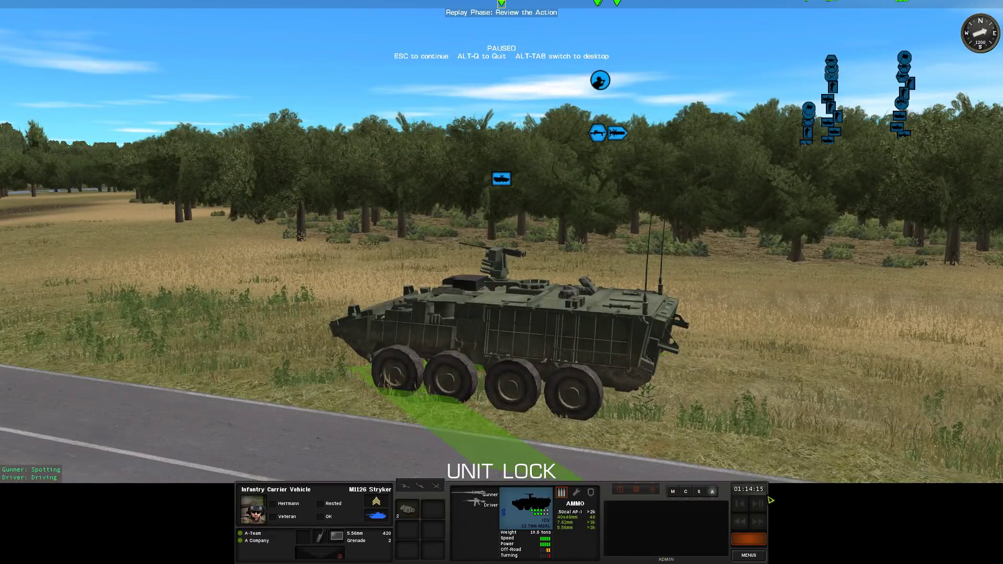
{"action": "scroll", "coordinate": [729, 468], "scroll_direction": "down", "scroll_amount": 5}
{"action": "left_click", "coordinate": [712, 452]}
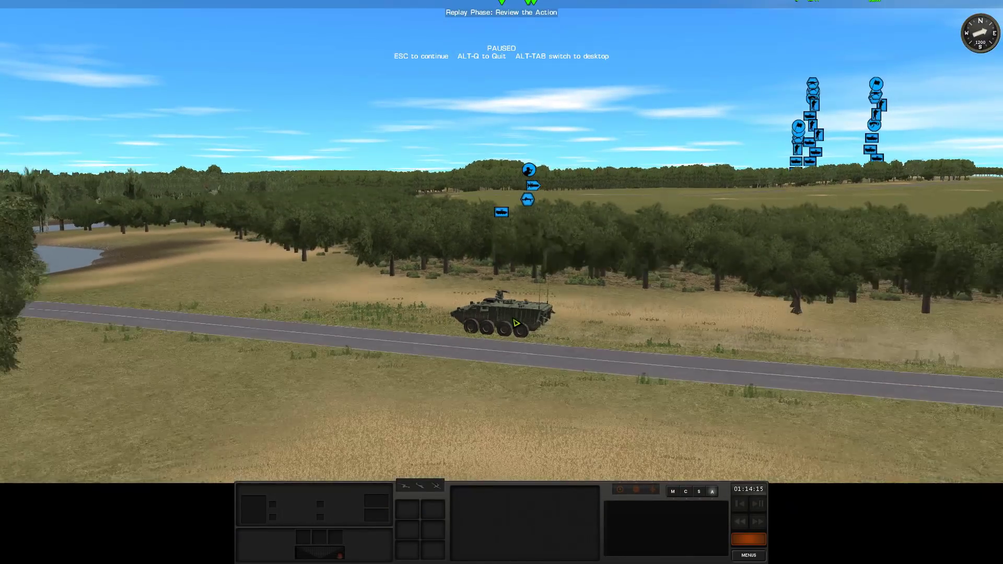
{"action": "left_click", "coordinate": [517, 324]}
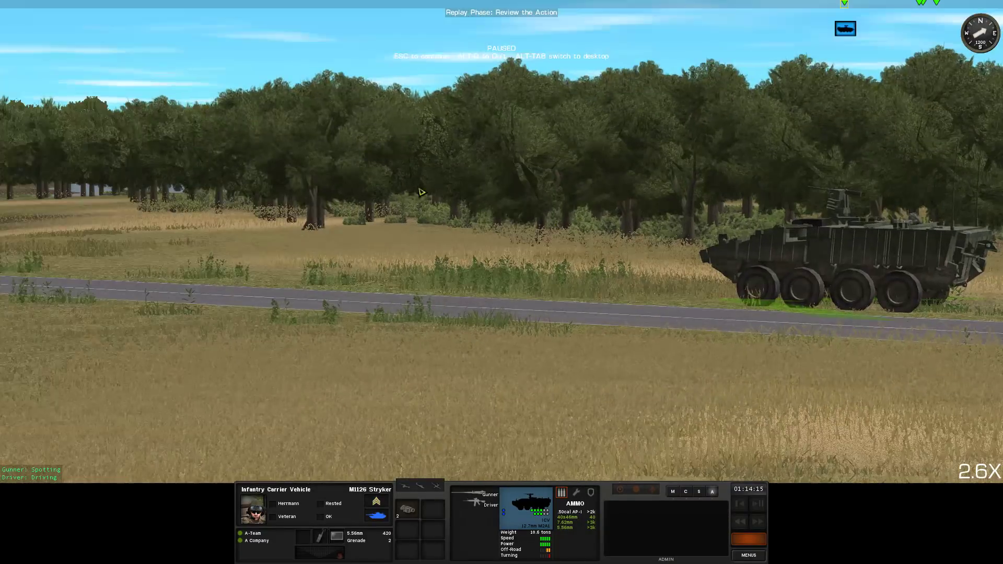
{"action": "key", "text": "Escape"}
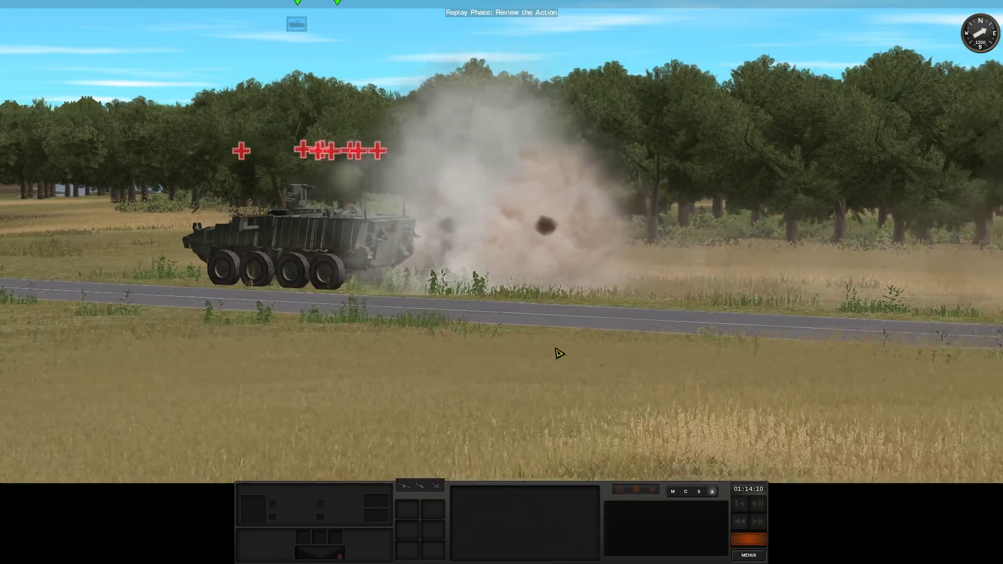
{"action": "scroll", "coordinate": [558, 368], "scroll_direction": "down", "scroll_amount": 5}
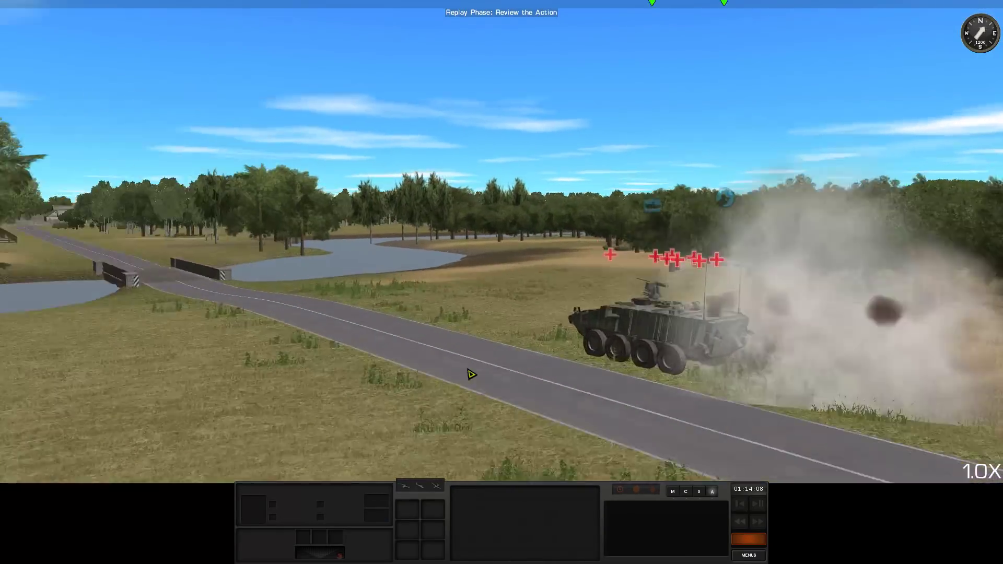
Follow the road toward the farm buildings and fly to the tank in the field
{"action": "left_click_drag", "start_coordinate": [636, 365], "coordinate": [485, 376]}
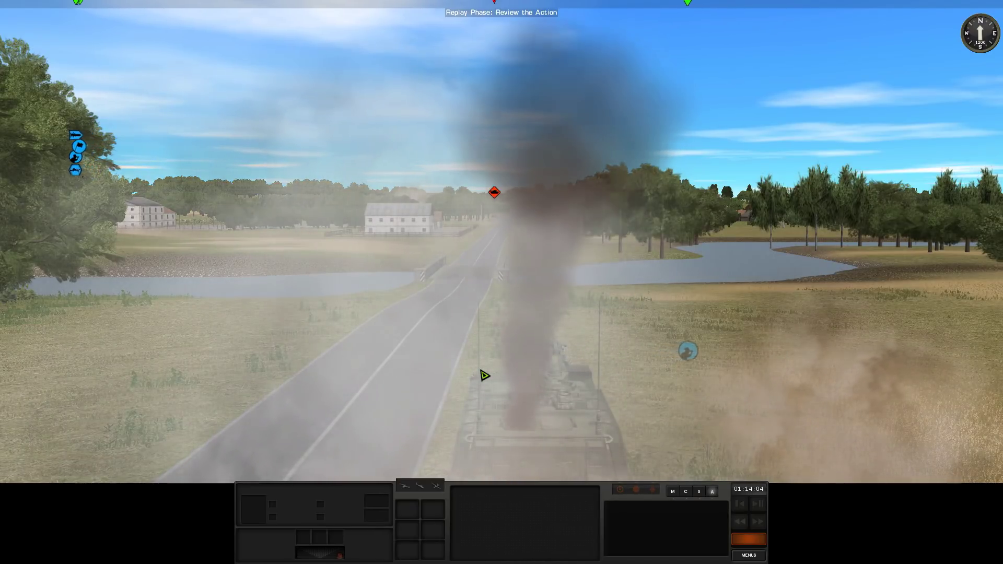
{"action": "key", "text": "w"}
{"action": "key", "text": "w"}
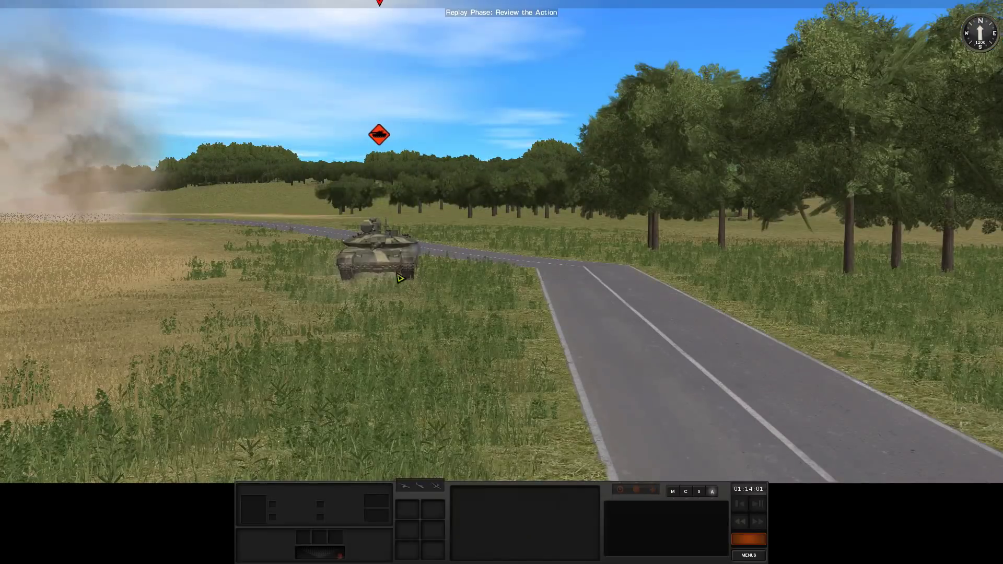
{"action": "double_click", "coordinate": [400, 277]}
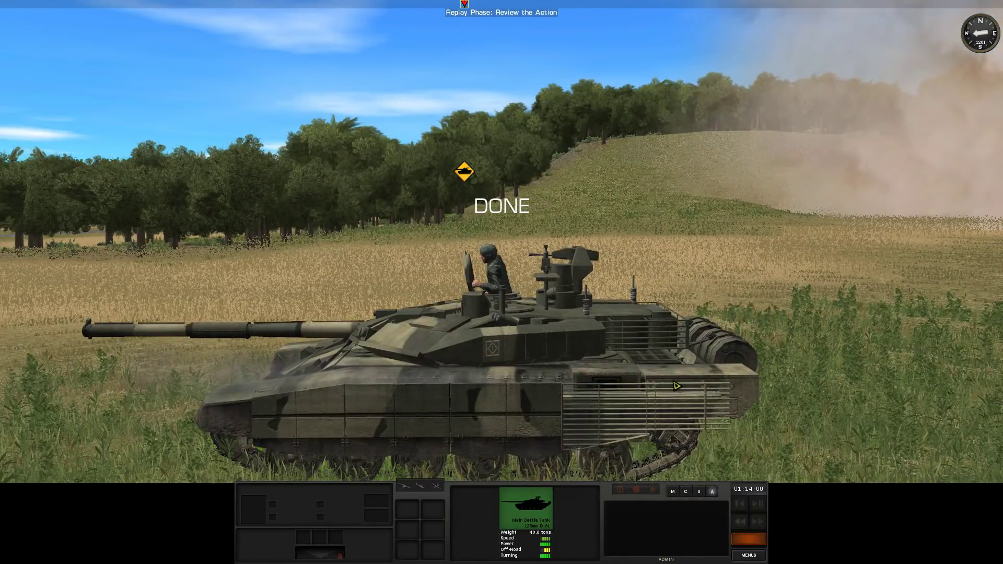
{"action": "key", "text": "a"}
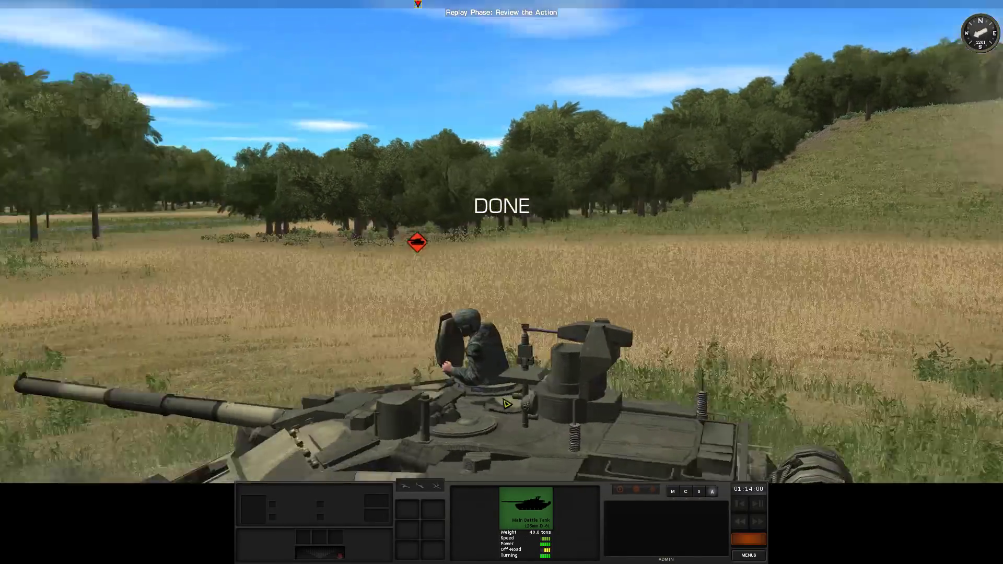
{"action": "scroll", "coordinate": [505, 404], "scroll_direction": "down", "scroll_amount": 5}
Deselect the tank and fly down to the vehicle beside the building
{"action": "left_click", "coordinate": [541, 403]}
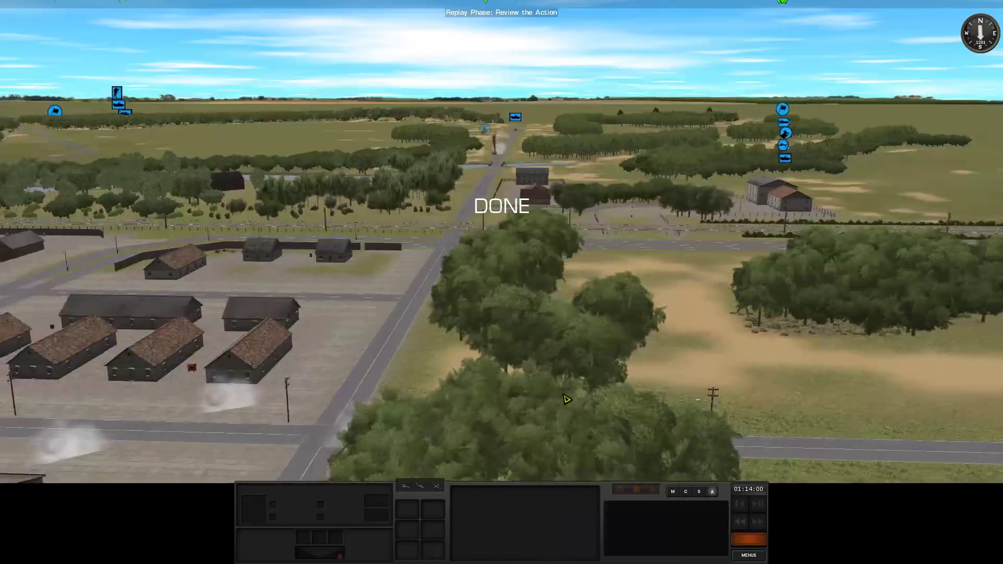
{"action": "scroll", "coordinate": [566, 400], "scroll_direction": "down", "scroll_amount": 3}
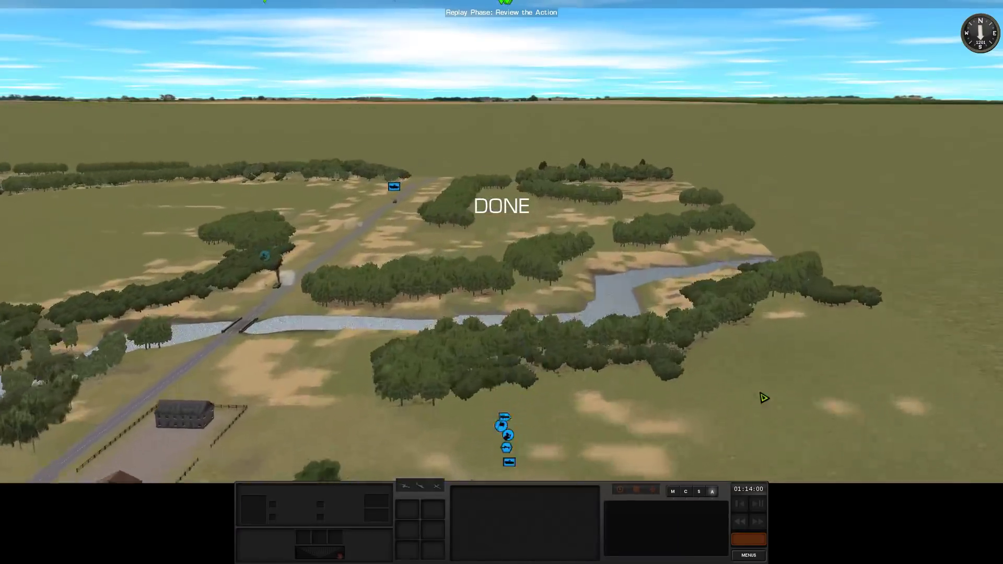
{"action": "double_click", "coordinate": [476, 439]}
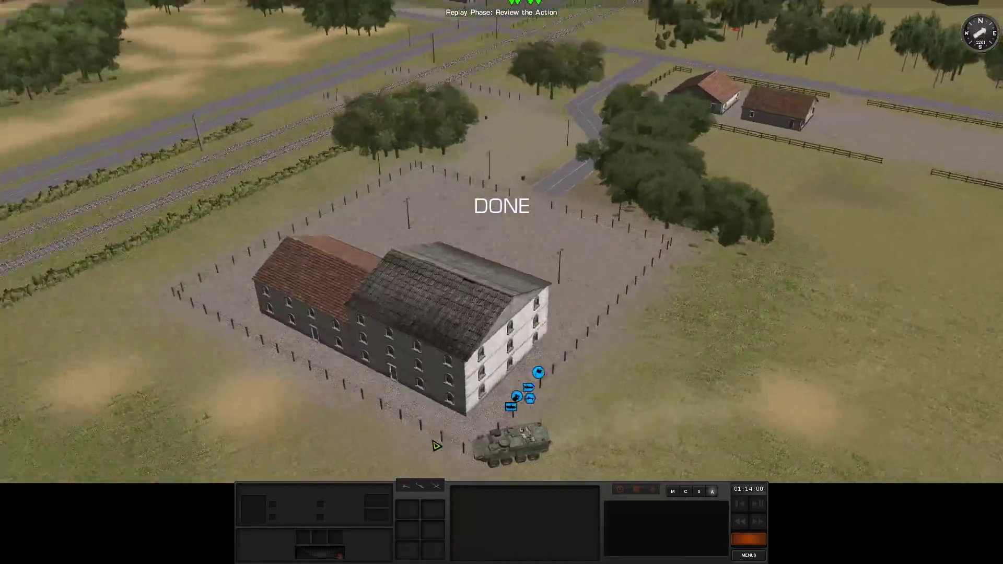
{"action": "scroll", "coordinate": [545, 409], "scroll_direction": "down", "scroll_amount": 3}
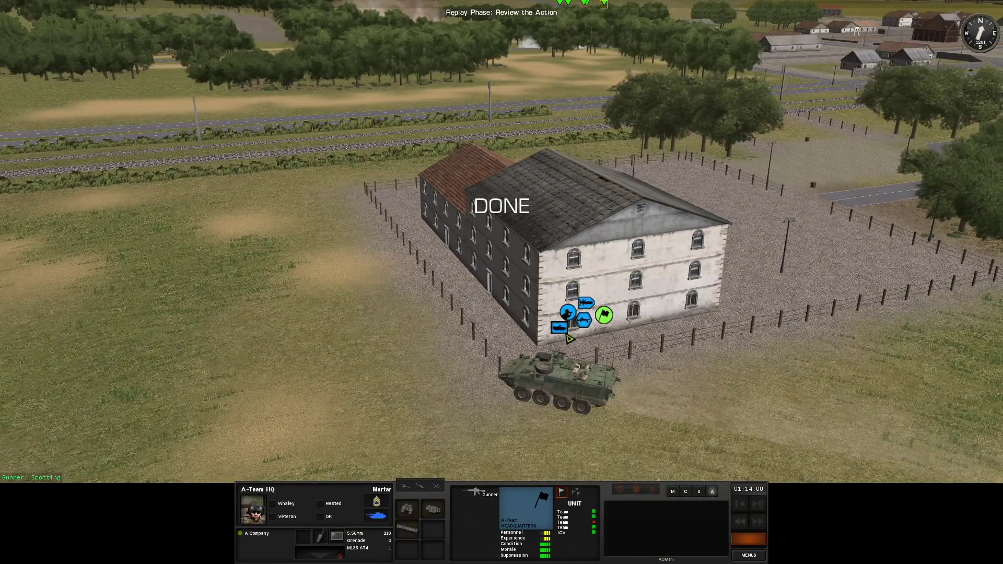
{"action": "left_click_drag", "start_coordinate": [658, 376], "coordinate": [660, 327]}
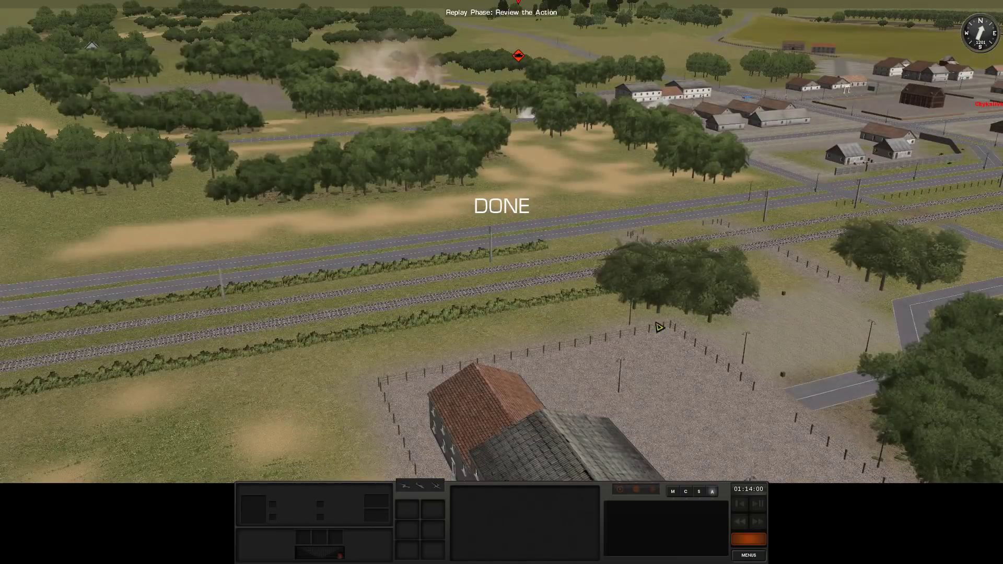
{"action": "scroll", "coordinate": [659, 301], "scroll_direction": "up", "scroll_amount": 5}
{"action": "mouse_move", "coordinate": [657, 298]}
{"action": "left_mouse_down"}
{"action": "mouse_move", "coordinate": [660, 200]}
{"action": "mouse_move", "coordinate": [596, 309]}
{"action": "left_mouse_up"}
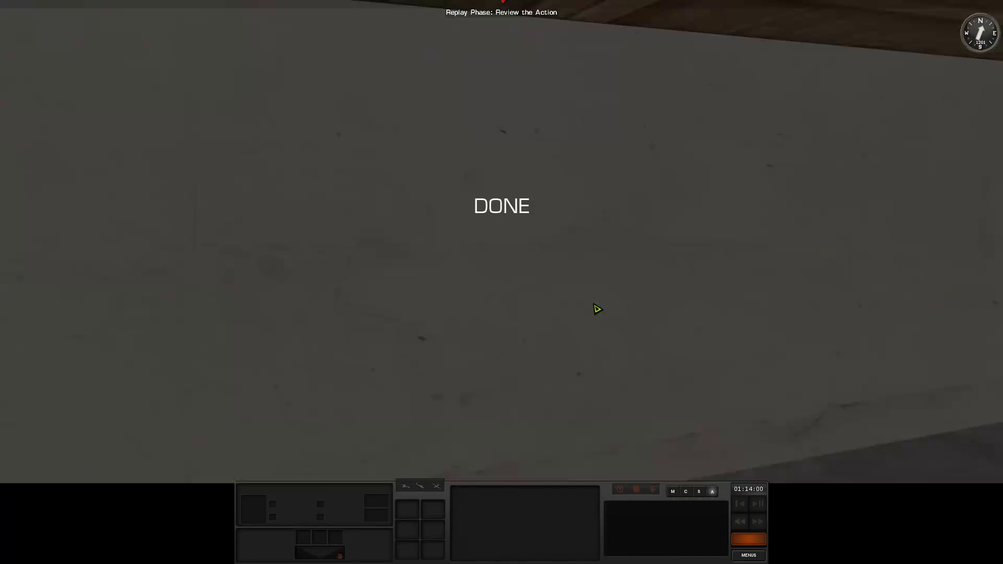
{"action": "scroll", "coordinate": [596, 309], "scroll_direction": "down", "scroll_amount": 5}
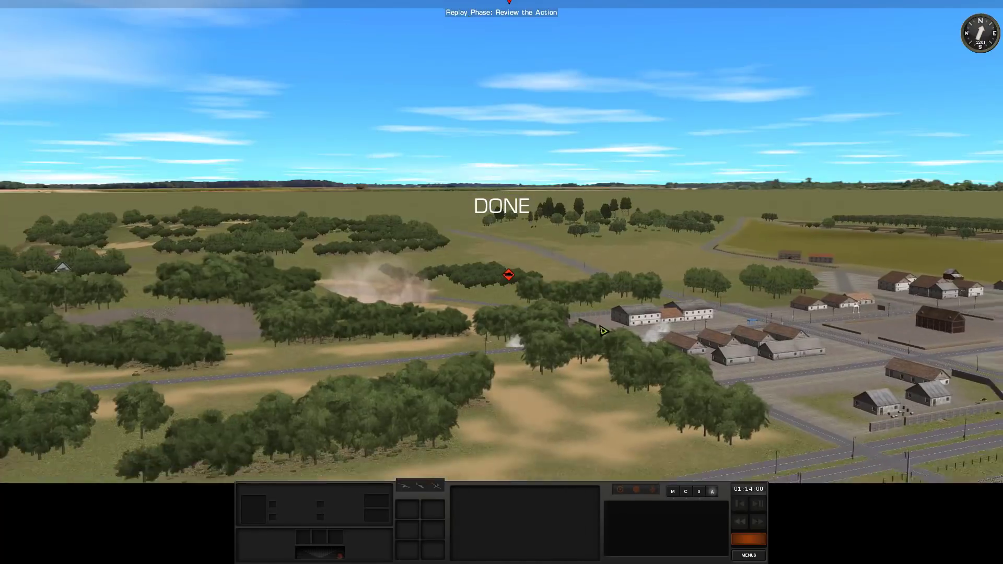
Swing over the village to the road and lock onto the Mobile Gun System Stryker
{"action": "left_click_drag", "start_coordinate": [600, 309], "coordinate": [609, 392]}
{"action": "scroll", "coordinate": [610, 392], "scroll_direction": "down", "scroll_amount": 5}
{"action": "scroll", "coordinate": [581, 361], "scroll_direction": "down", "scroll_amount": 3}
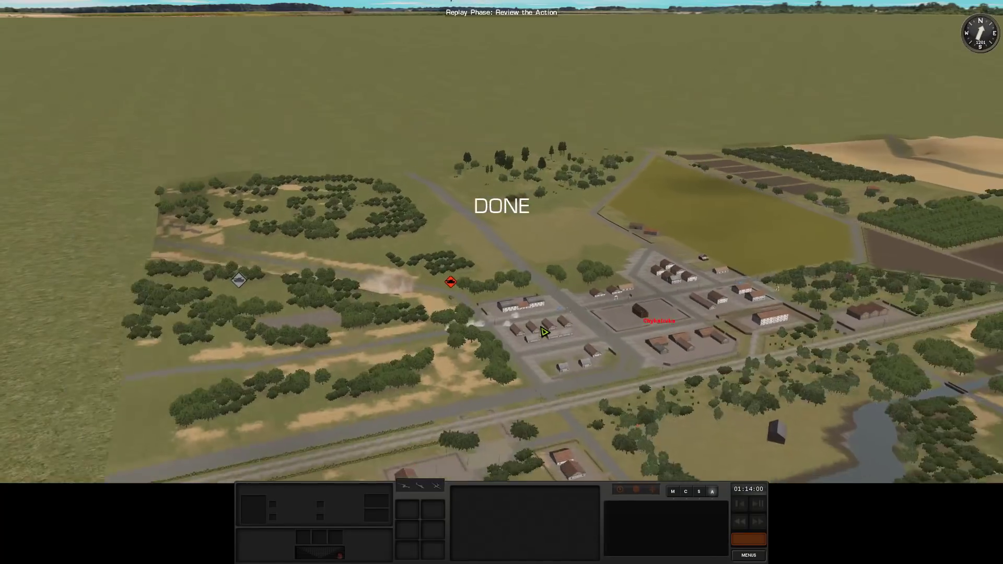
{"action": "left_click_drag", "start_coordinate": [545, 334], "coordinate": [770, 398]}
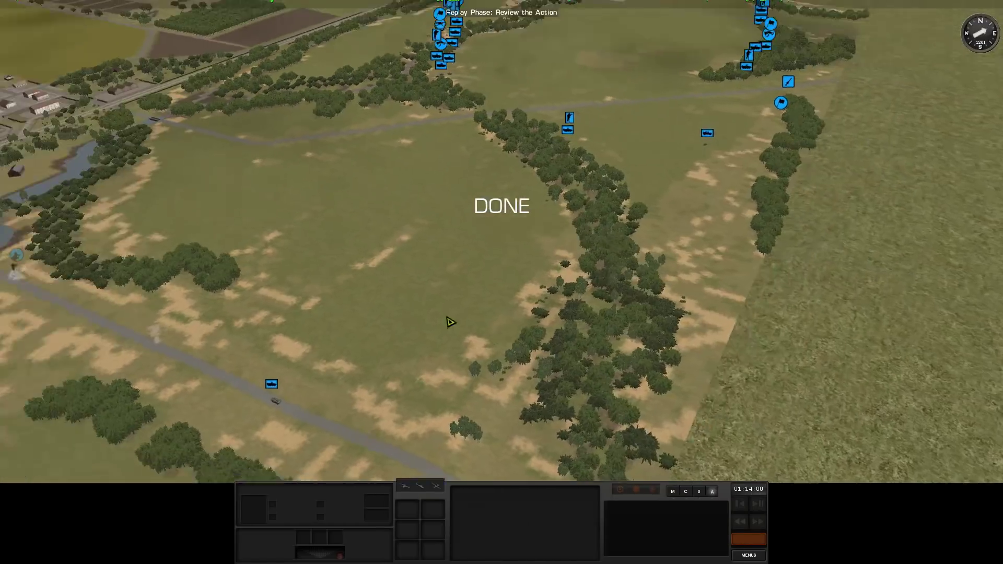
{"action": "left_click_drag", "start_coordinate": [451, 322], "coordinate": [491, 324]}
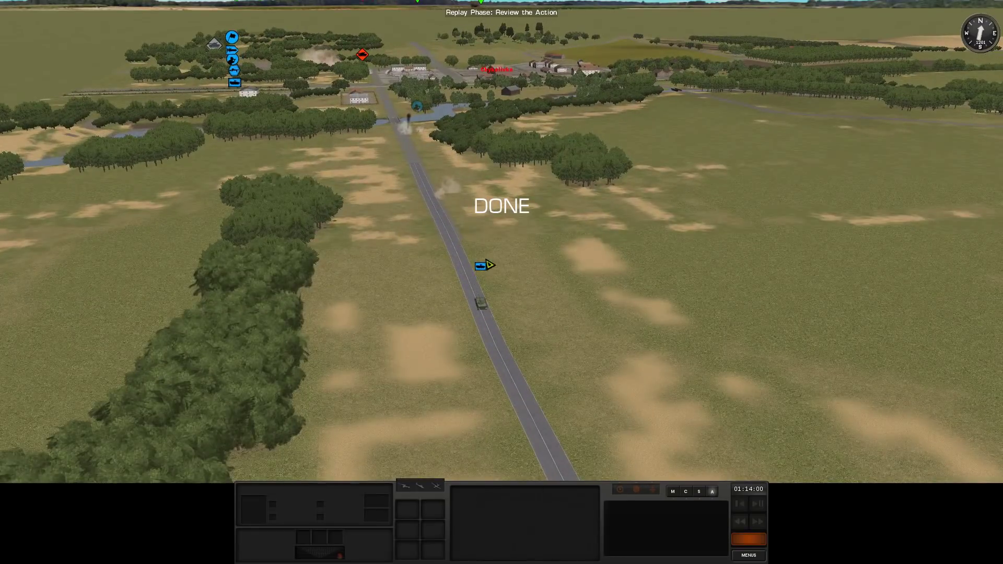
{"action": "left_click", "coordinate": [481, 268]}
{"action": "key", "text": "Tab"}
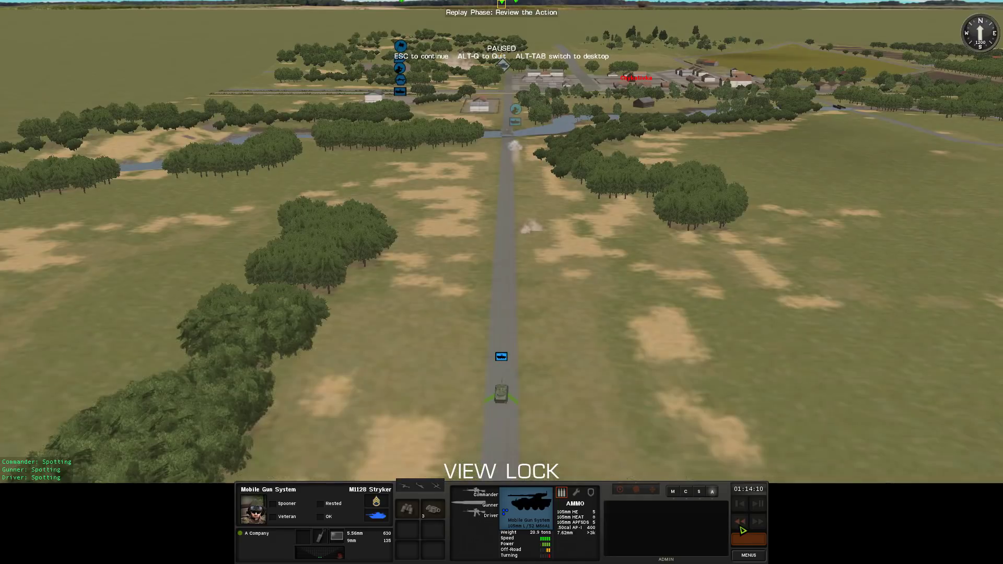
{"action": "scroll", "coordinate": [627, 253], "scroll_direction": "up", "scroll_amount": 5}
{"action": "scroll", "coordinate": [628, 253], "scroll_direction": "up", "scroll_amount": 3}
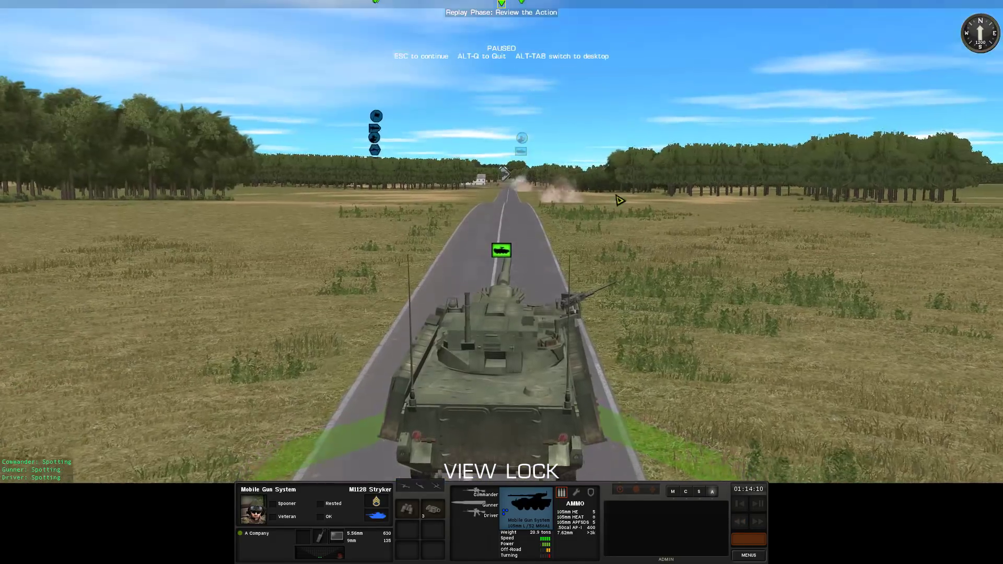
{"action": "scroll", "coordinate": [627, 255], "scroll_direction": "up", "scroll_amount": 3}
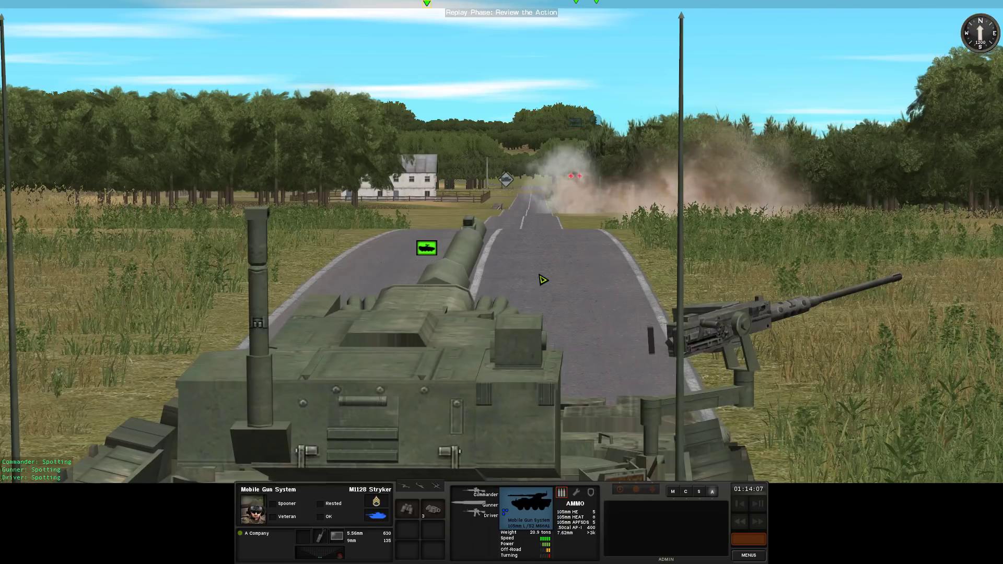
{"action": "scroll", "coordinate": [599, 267], "scroll_direction": "up", "scroll_amount": 1}
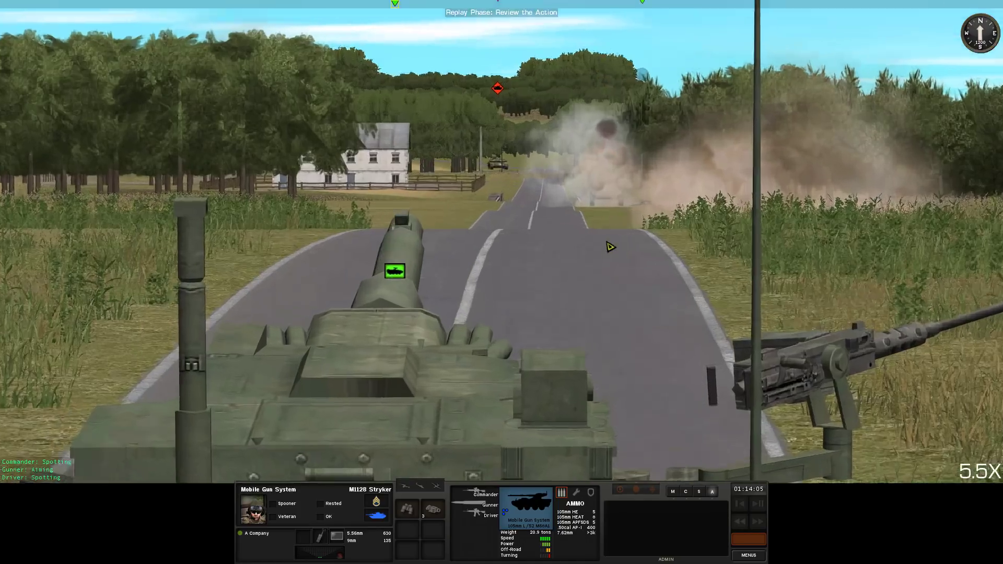
{"action": "scroll", "coordinate": [586, 247], "scroll_direction": "up", "scroll_amount": 1}
{"action": "scroll", "coordinate": [578, 235], "scroll_direction": "up", "scroll_amount": 1}
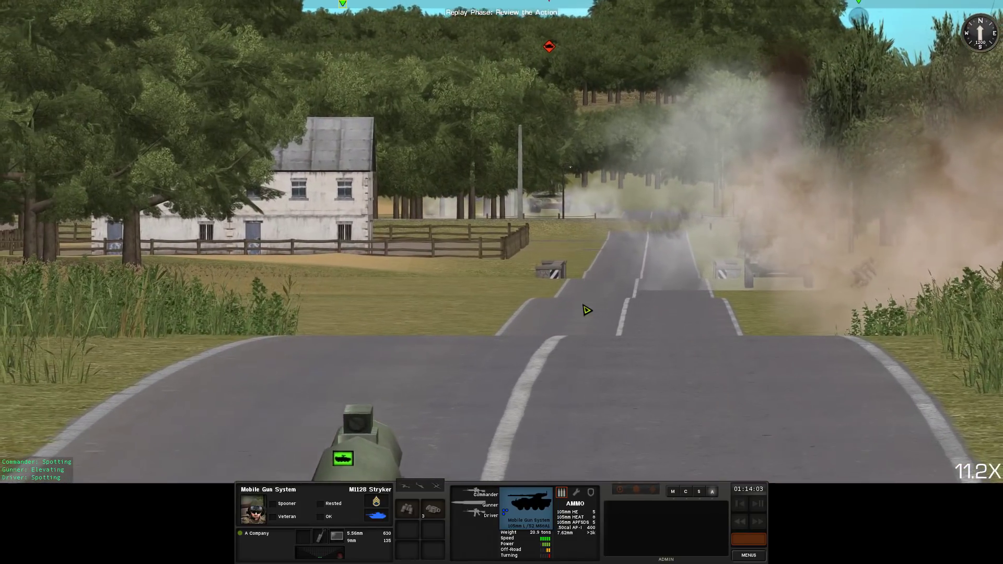
{"action": "scroll", "coordinate": [586, 310], "scroll_direction": "down", "scroll_amount": 4}
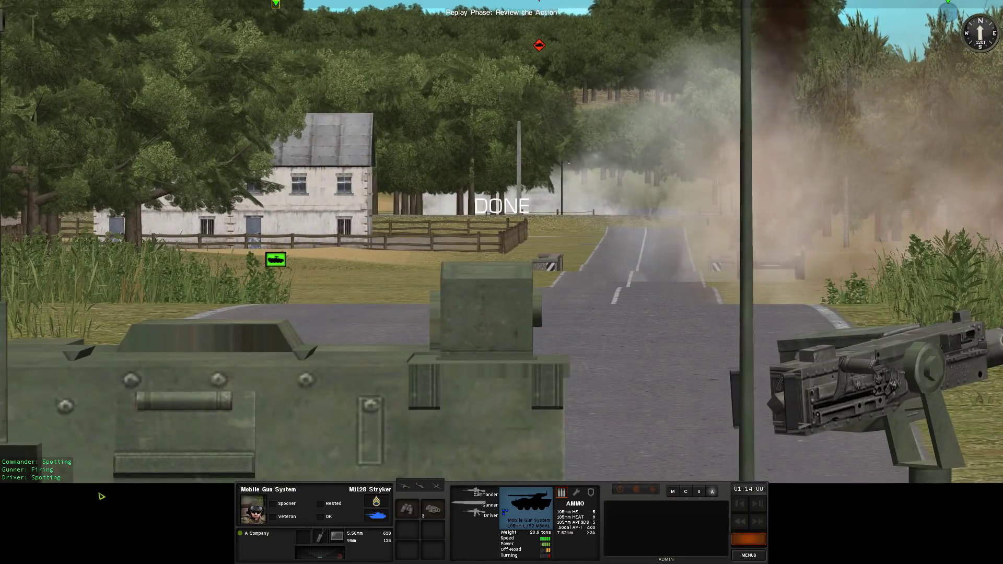
{"action": "scroll", "coordinate": [530, 354], "scroll_direction": "down", "scroll_amount": 2}
{"action": "scroll", "coordinate": [517, 358], "scroll_direction": "down", "scroll_amount": 1}
{"action": "scroll", "coordinate": [506, 361], "scroll_direction": "down", "scroll_amount": 1}
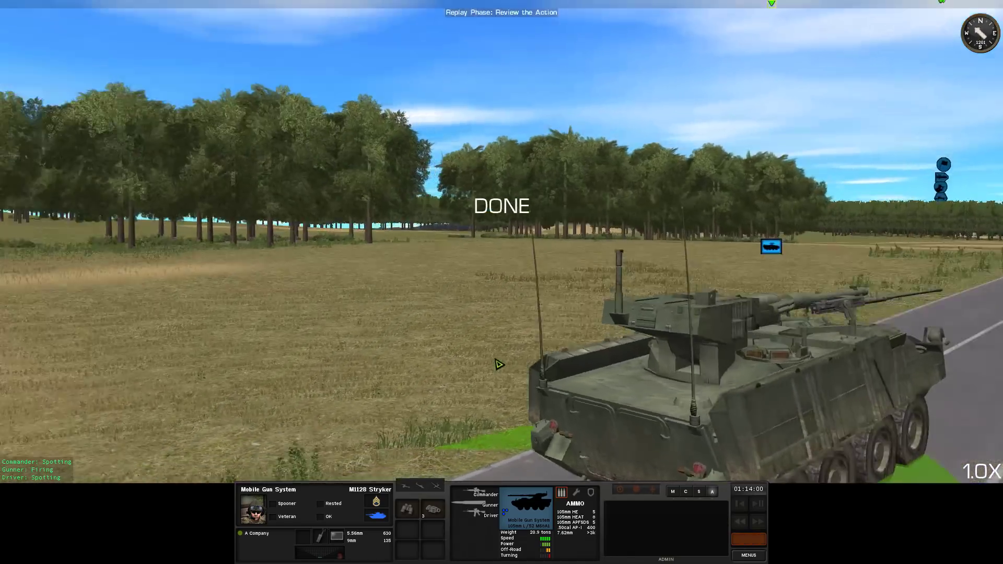
Unlock and deselect the Stryker, then fly along the road toward the farmhouse
{"action": "key", "text": "e"}
{"action": "key", "text": "e"}
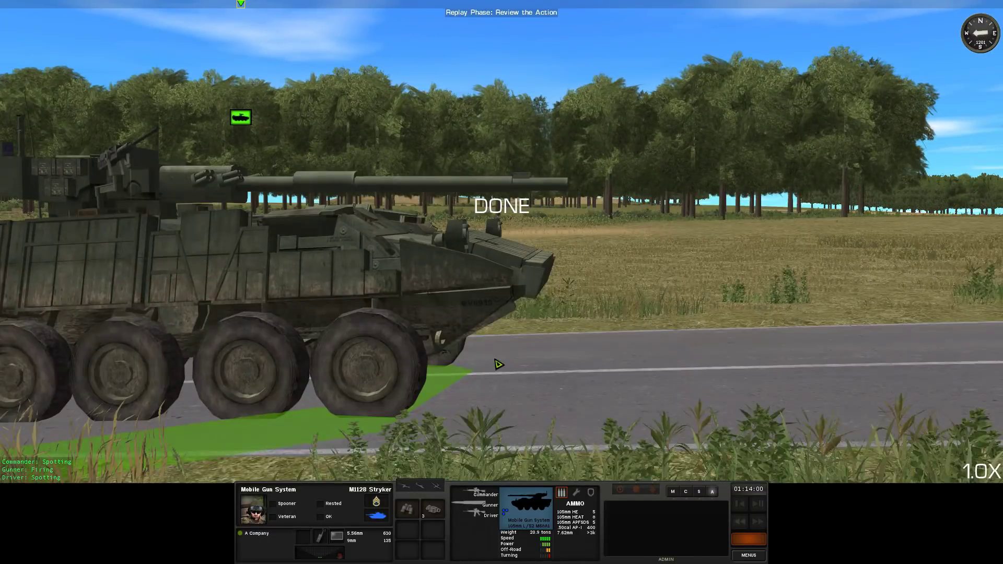
{"action": "key", "text": "7"}
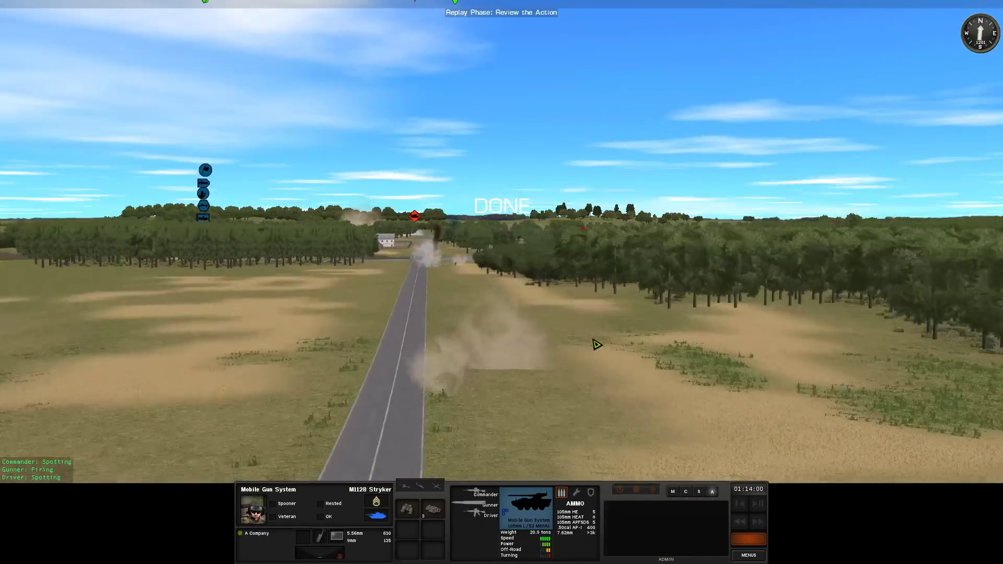
{"action": "left_click", "coordinate": [594, 342]}
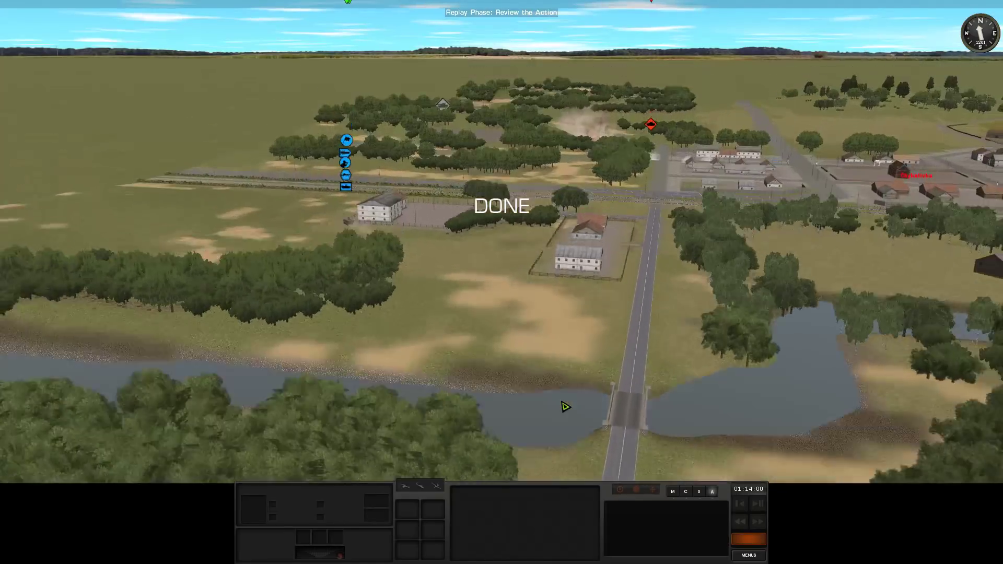
{"action": "key", "text": "d"}
{"action": "key", "text": "1"}
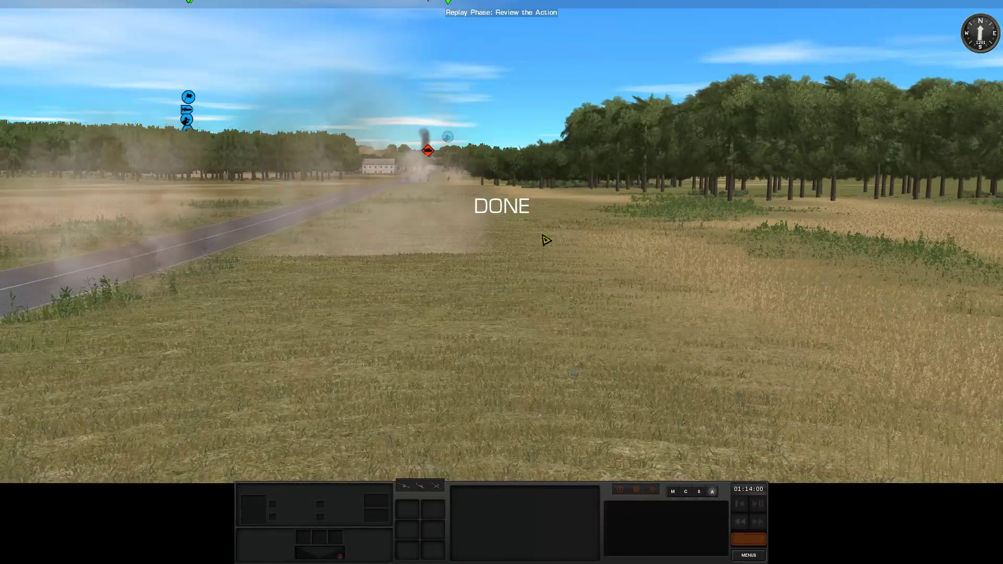
{"action": "scroll", "coordinate": [543, 239], "scroll_direction": "up", "scroll_amount": 2}
{"action": "scroll", "coordinate": [571, 284], "scroll_direction": "up", "scroll_amount": 2}
{"action": "mouse_move", "coordinate": [584, 281]}
{"action": "left_mouse_down"}
{"action": "mouse_move", "coordinate": [640, 204]}
{"action": "mouse_move", "coordinate": [719, 358]}
{"action": "left_mouse_up"}
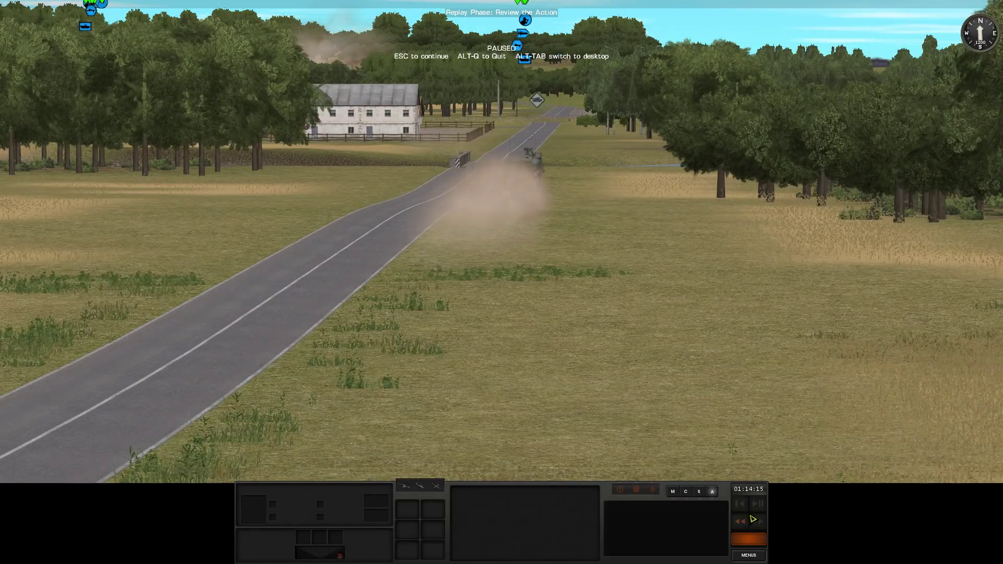
Resume the replay and rise to a high view over the river and bridge
{"action": "left_click", "coordinate": [757, 506]}
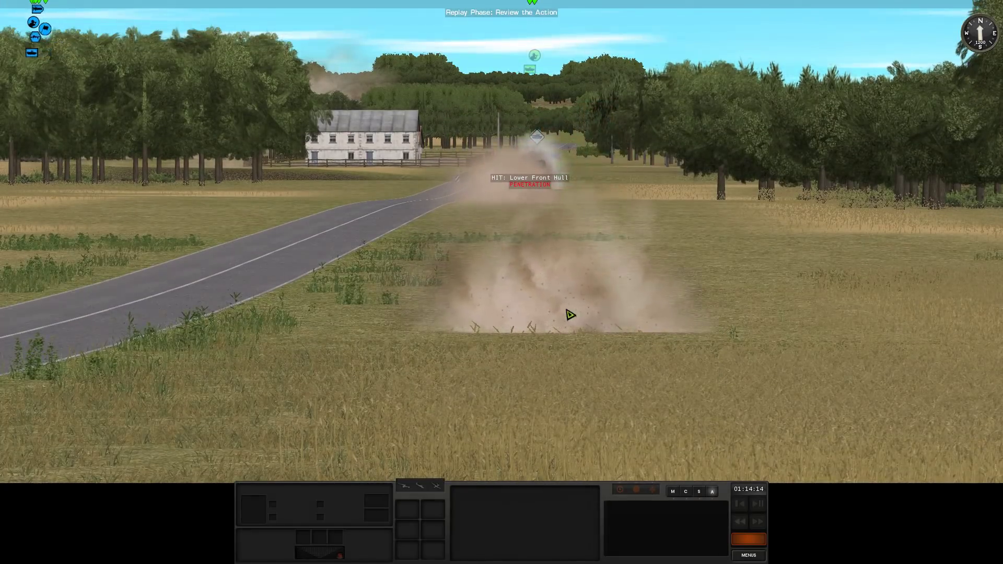
{"action": "key", "text": "7"}
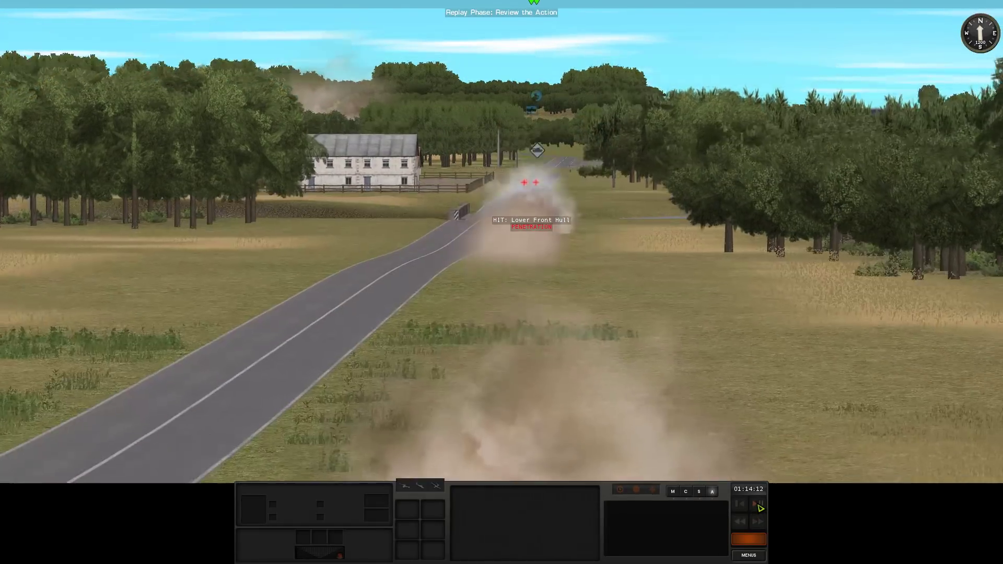
{"action": "key", "text": "w"}
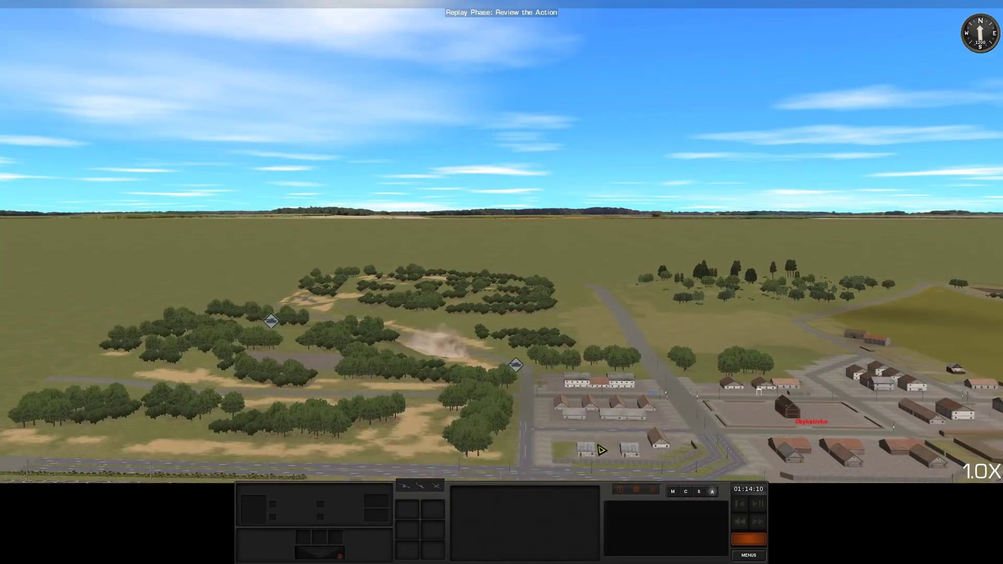
{"action": "key", "text": "e"}
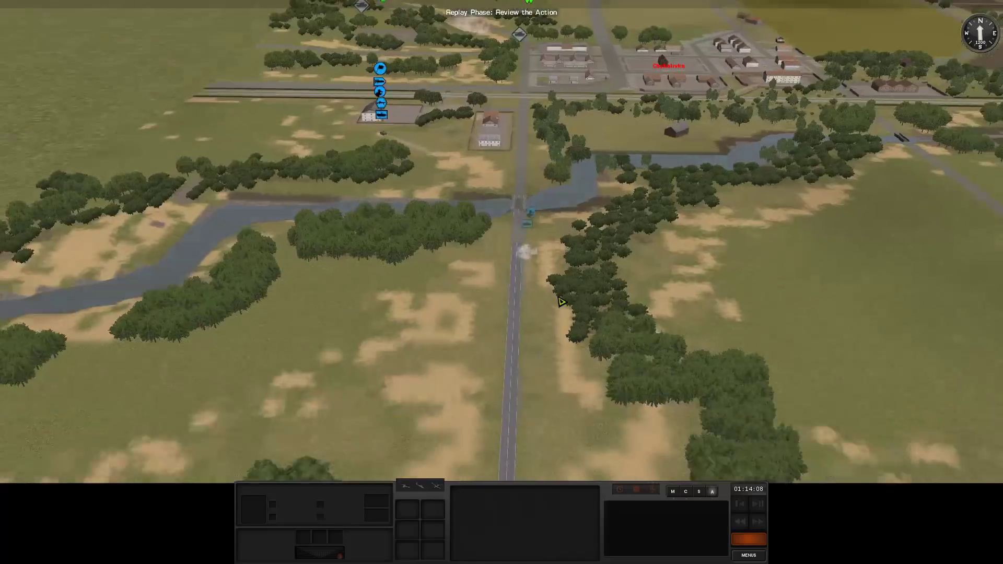
Fast-forward the replay to its end and deselect the Stinger team
{"action": "key", "text": "e"}
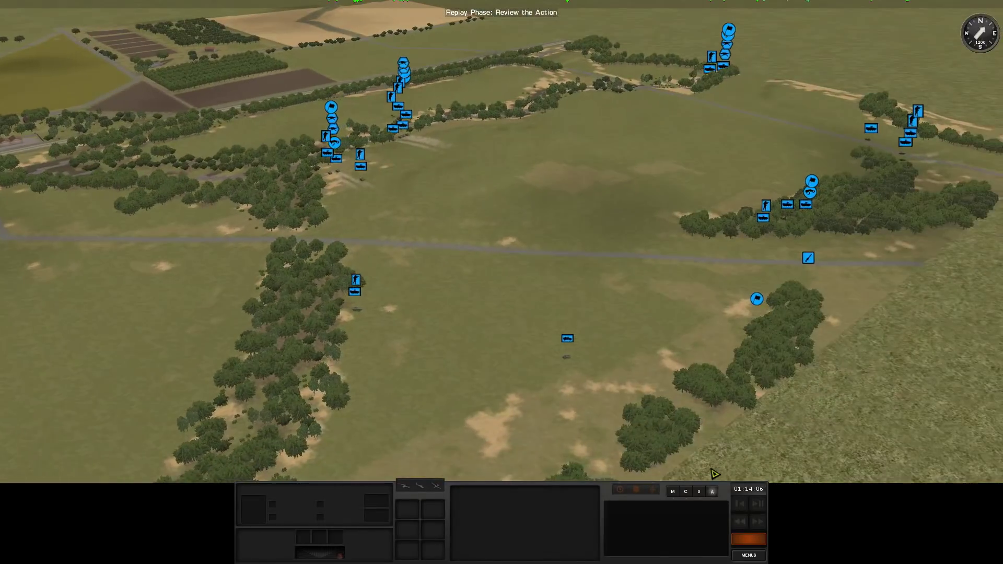
{"action": "key", "text": "s"}
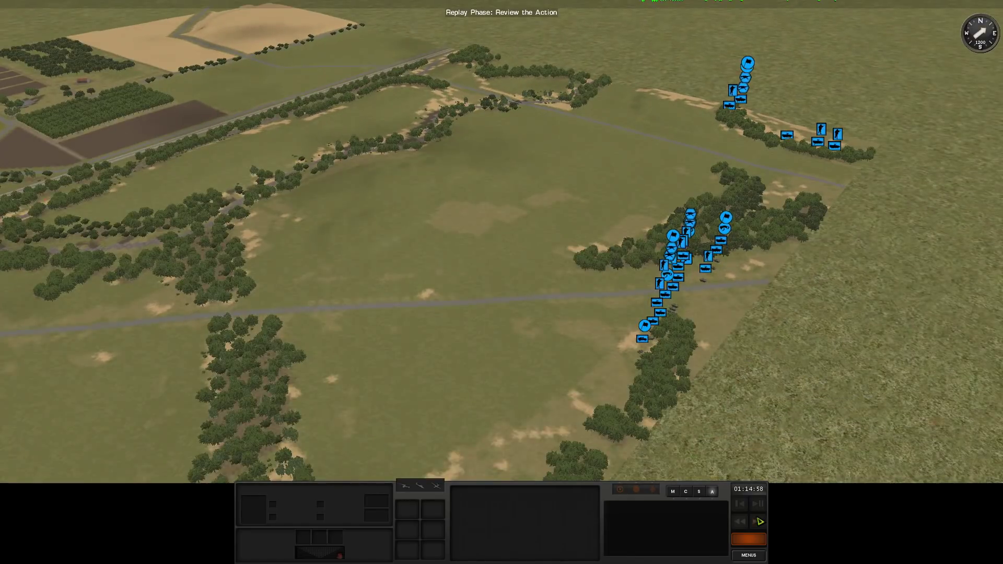
{"action": "left_click", "coordinate": [757, 522]}
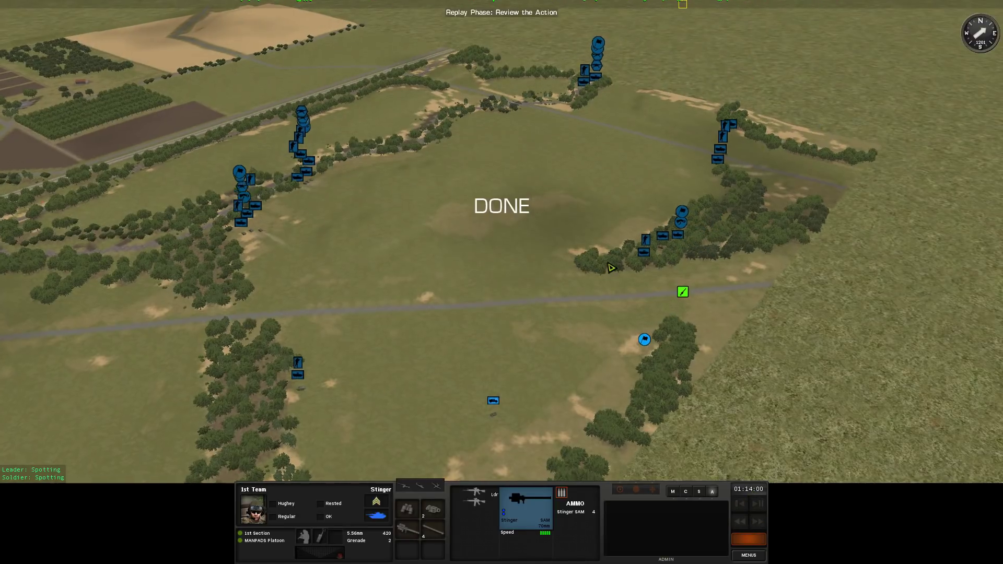
{"action": "left_click", "coordinate": [611, 268]}
{"action": "scroll", "coordinate": [627, 267], "scroll_direction": "up", "scroll_amount": 3}
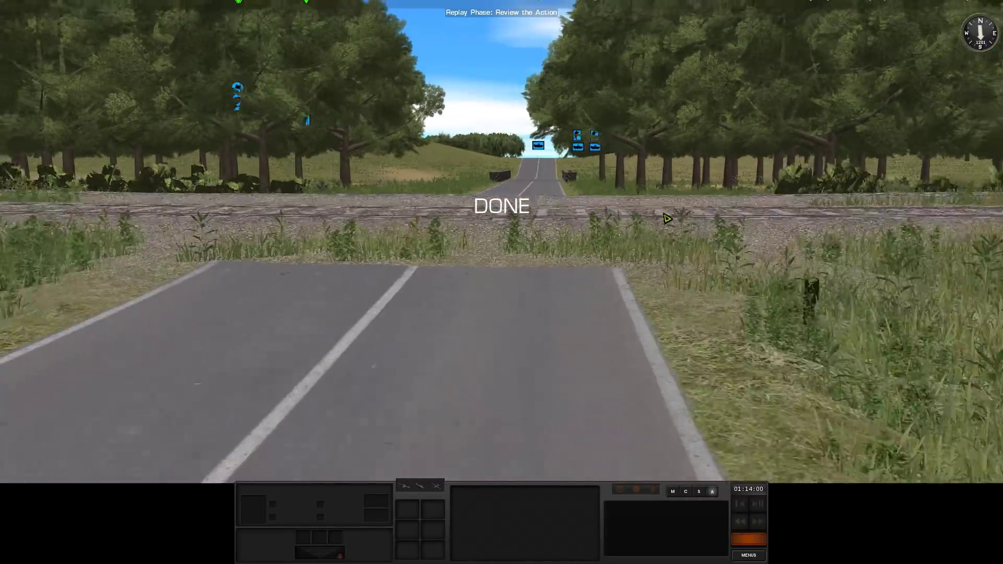
{"action": "scroll", "coordinate": [617, 246], "scroll_direction": "up", "scroll_amount": 3}
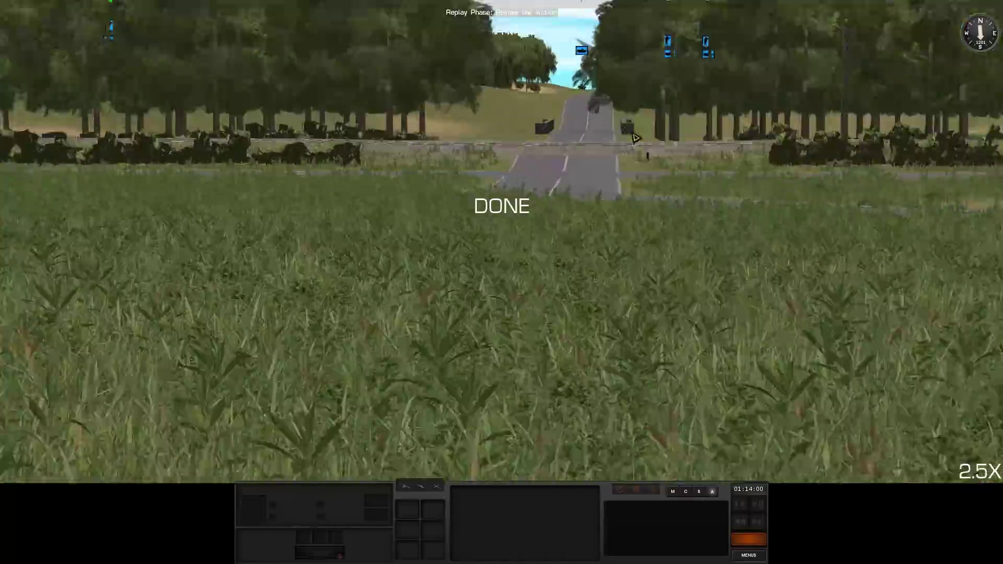
{"action": "scroll", "coordinate": [617, 246], "scroll_direction": "up", "scroll_amount": 4}
{"action": "scroll", "coordinate": [617, 247], "scroll_direction": "up", "scroll_amount": 2}
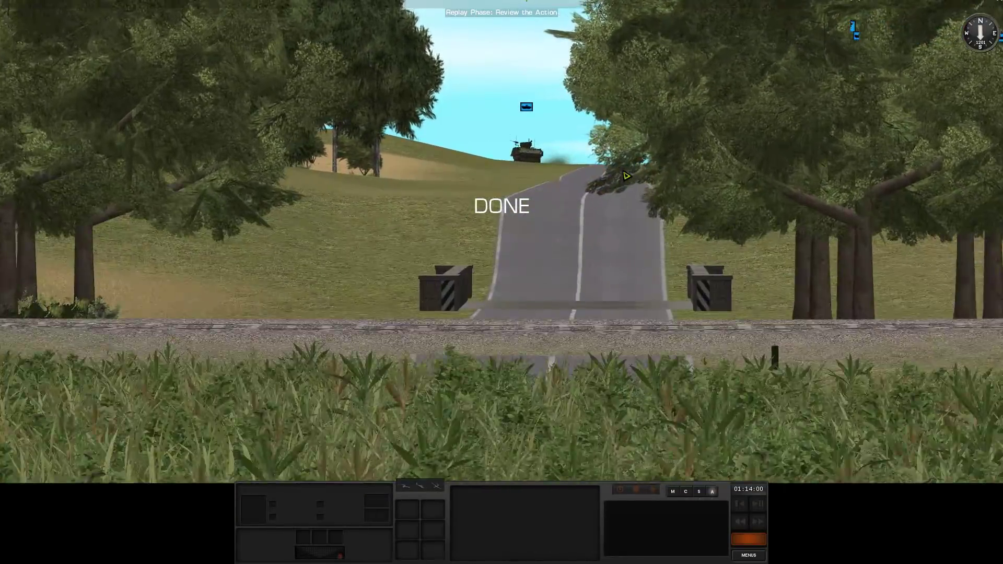
{"action": "scroll", "coordinate": [626, 176], "scroll_direction": "down", "scroll_amount": 3}
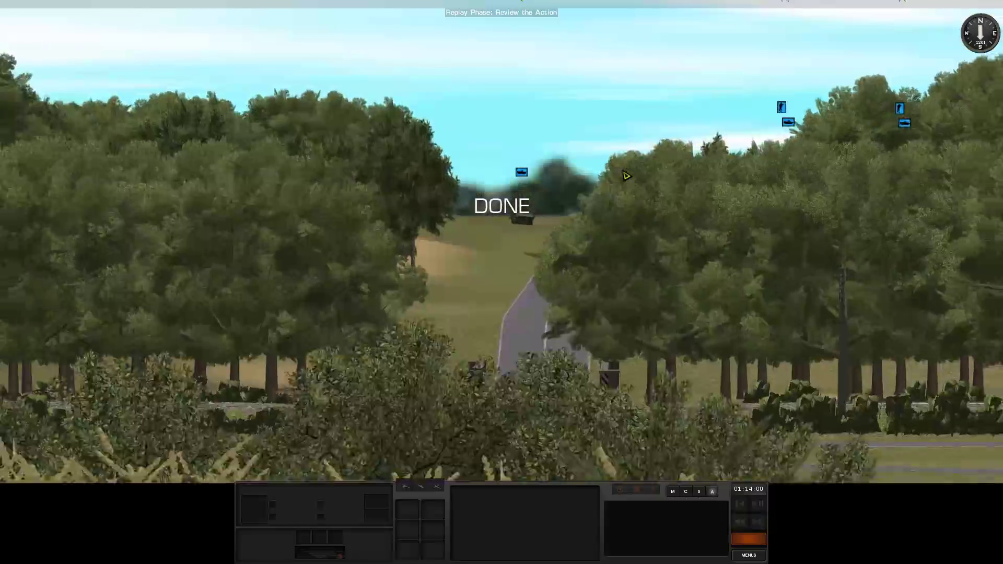
{"action": "scroll", "coordinate": [626, 176], "scroll_direction": "down", "scroll_amount": 4}
{"action": "scroll", "coordinate": [626, 176], "scroll_direction": "down", "scroll_amount": 3}
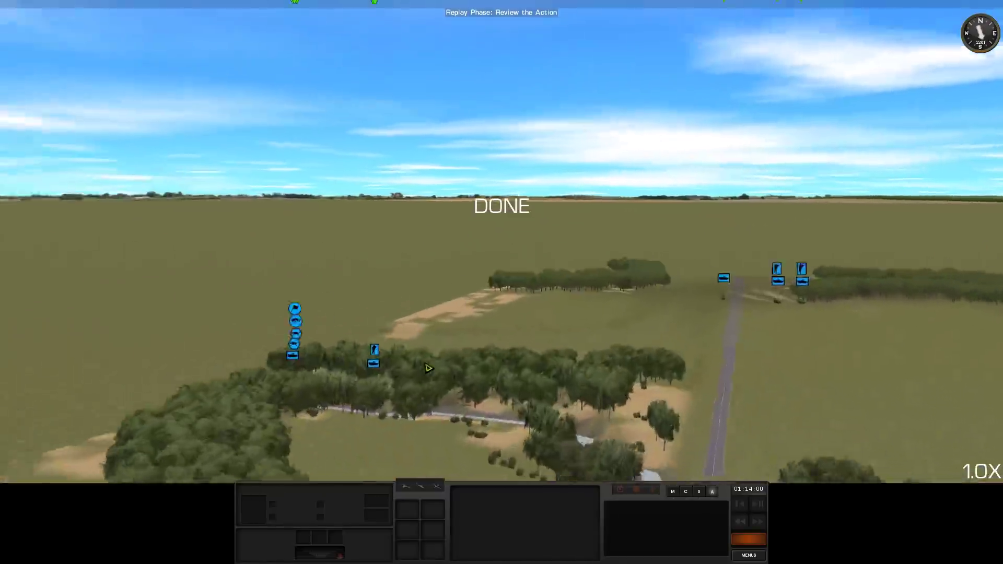
{"action": "key", "text": "a"}
{"action": "key", "text": "w"}
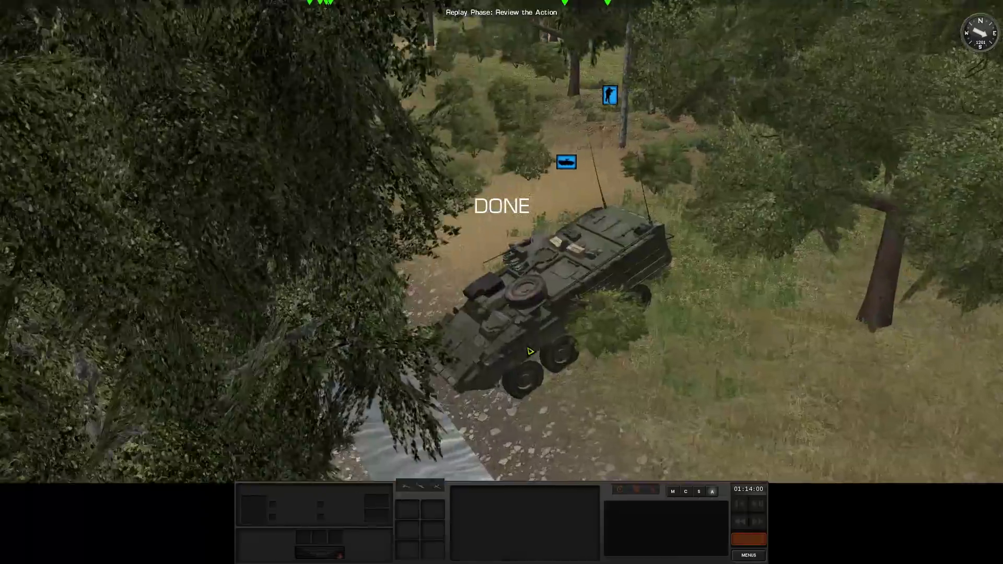
{"action": "left_click", "coordinate": [530, 353]}
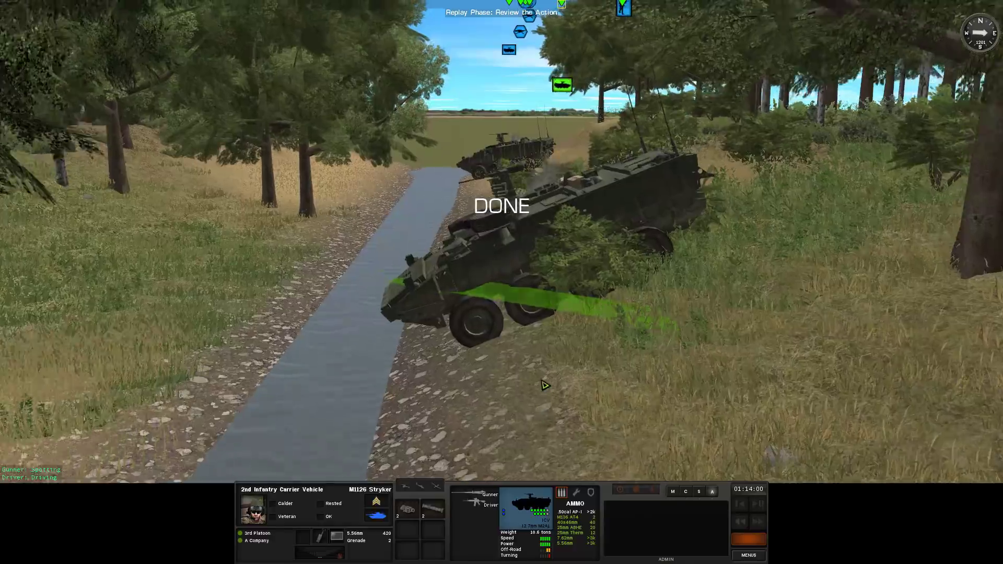
{"action": "left_click", "coordinate": [544, 385]}
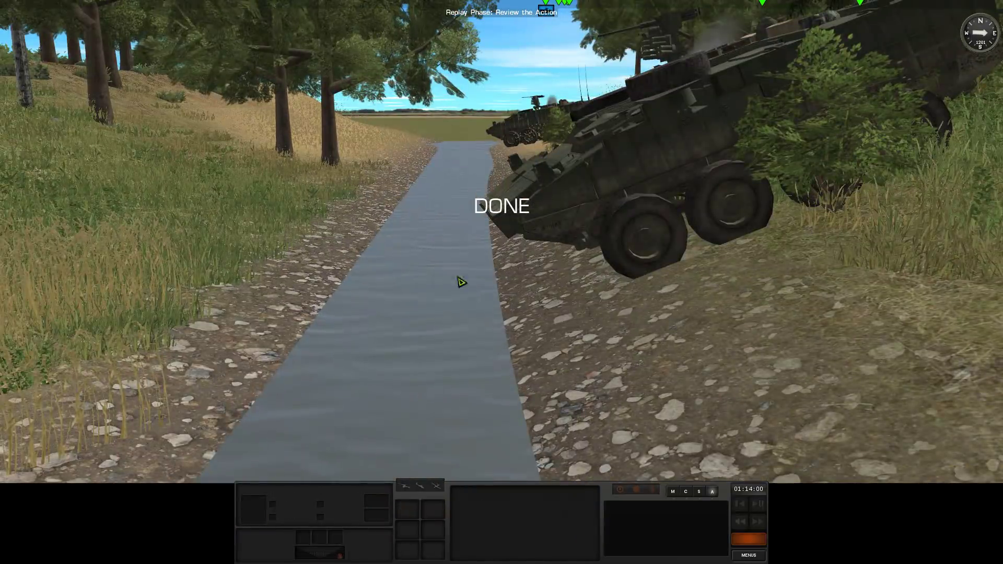
{"action": "key", "text": "4"}
{"action": "key", "text": "a"}
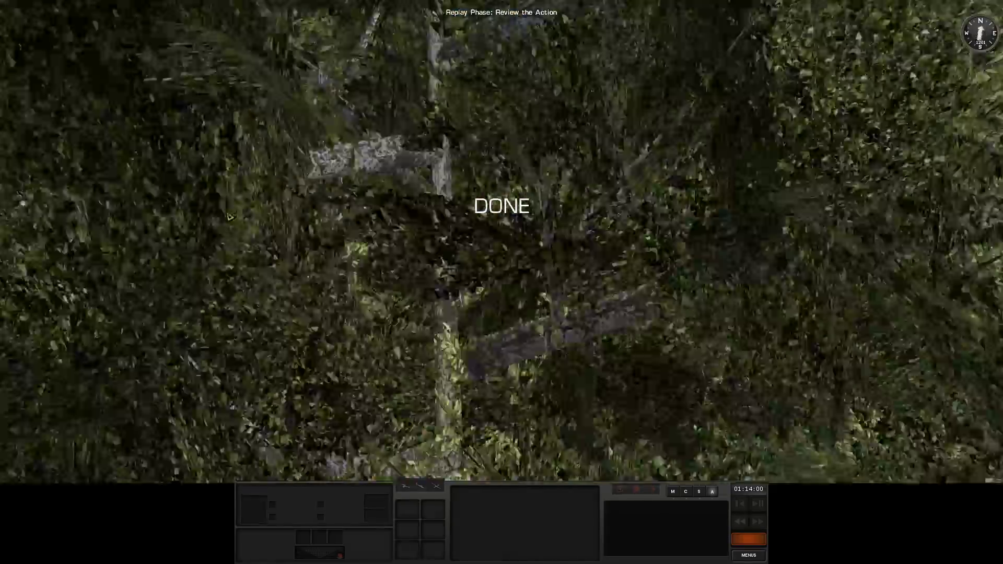
{"action": "key", "text": "6"}
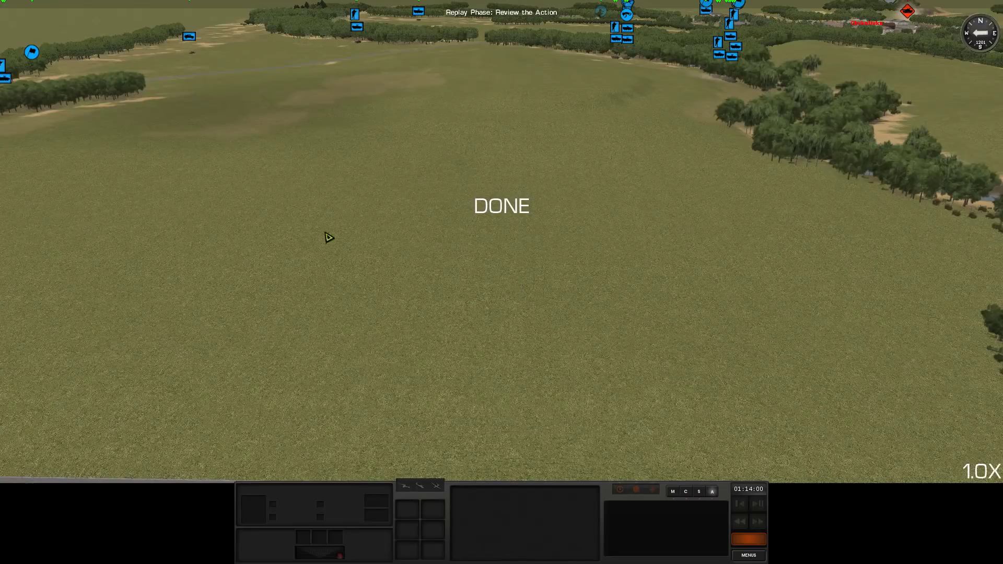
{"action": "key", "text": "2"}
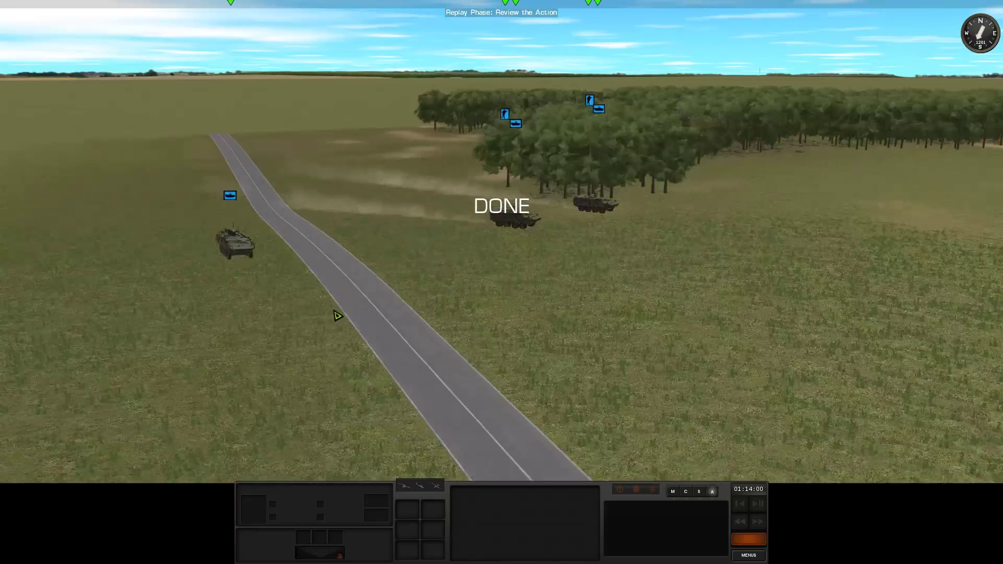
{"action": "key", "text": "e"}
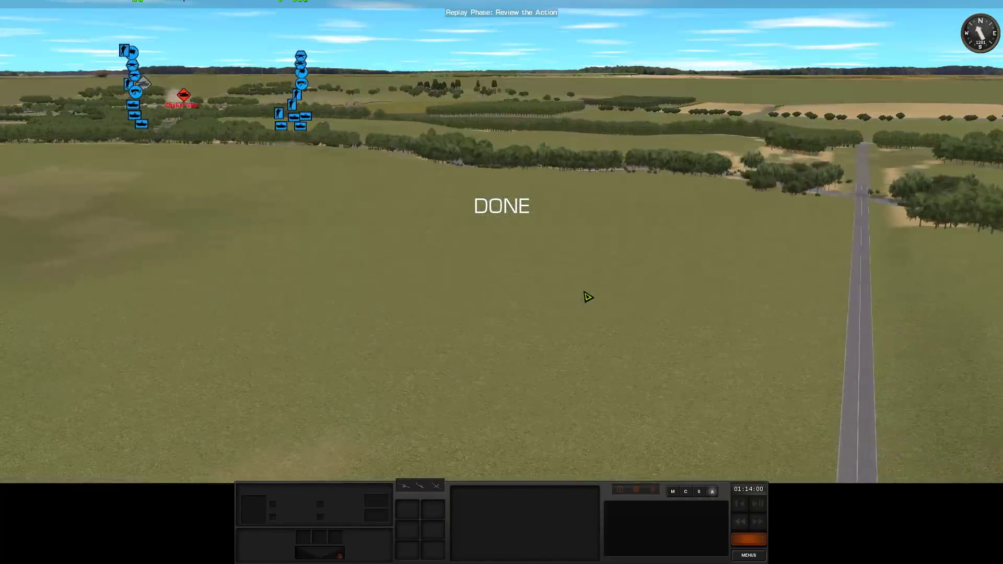
{"action": "key", "text": "e"}
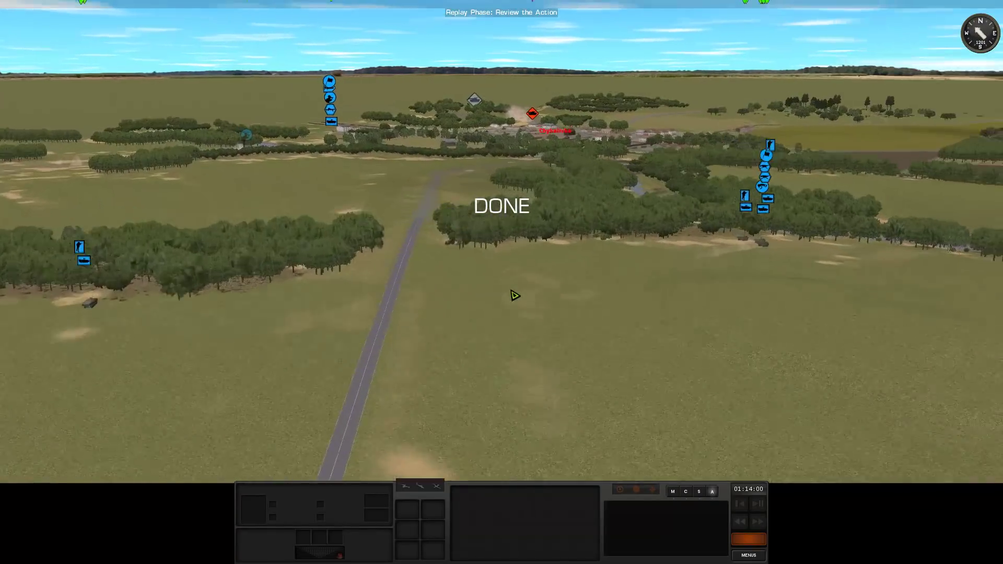
{"action": "key", "text": "w"}
{"action": "key", "text": "w"}
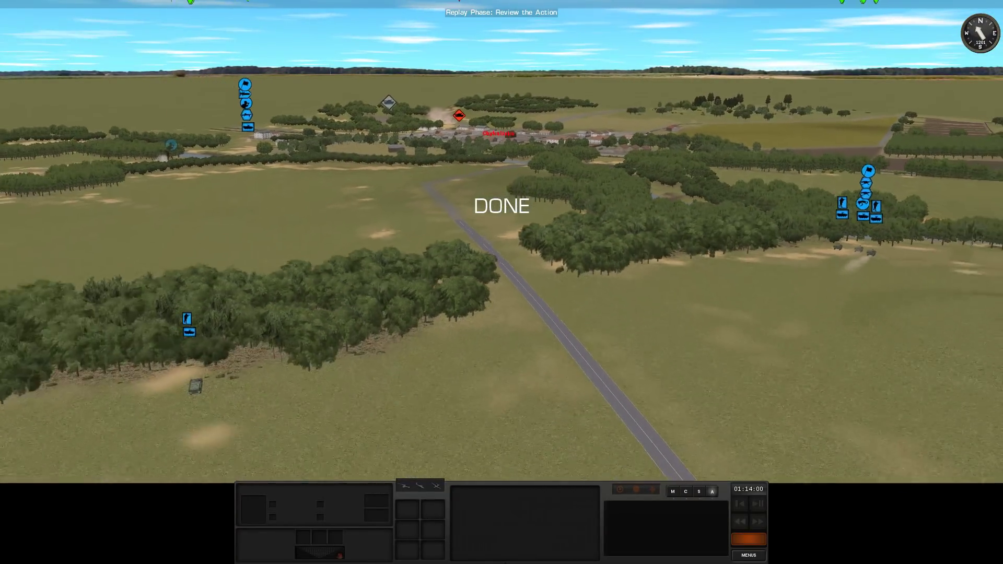
{"action": "left_click", "coordinate": [246, 307]}
{"action": "left_click", "coordinate": [340, 279]}
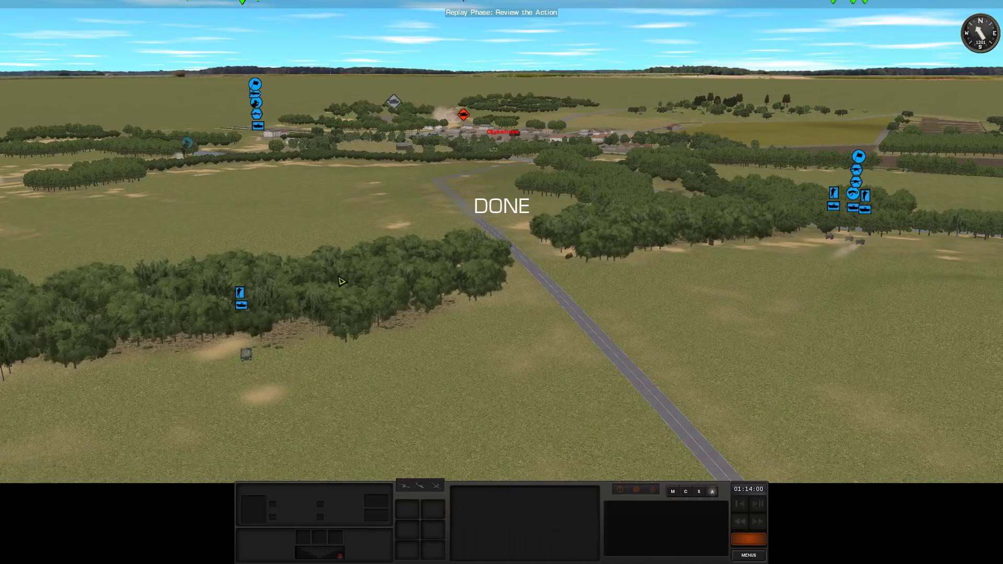
{"action": "key", "text": "a"}
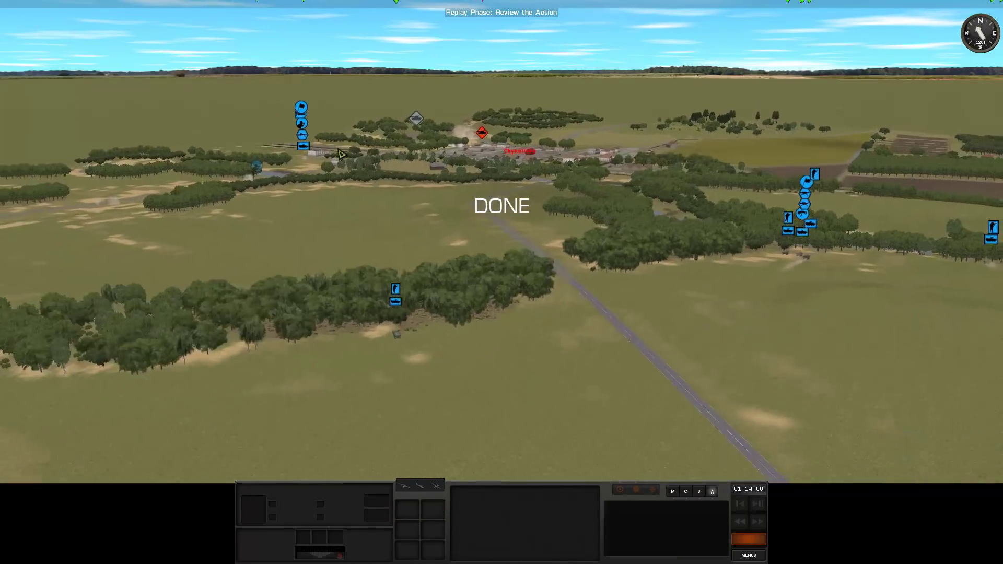
{"action": "left_click", "coordinate": [317, 142]}
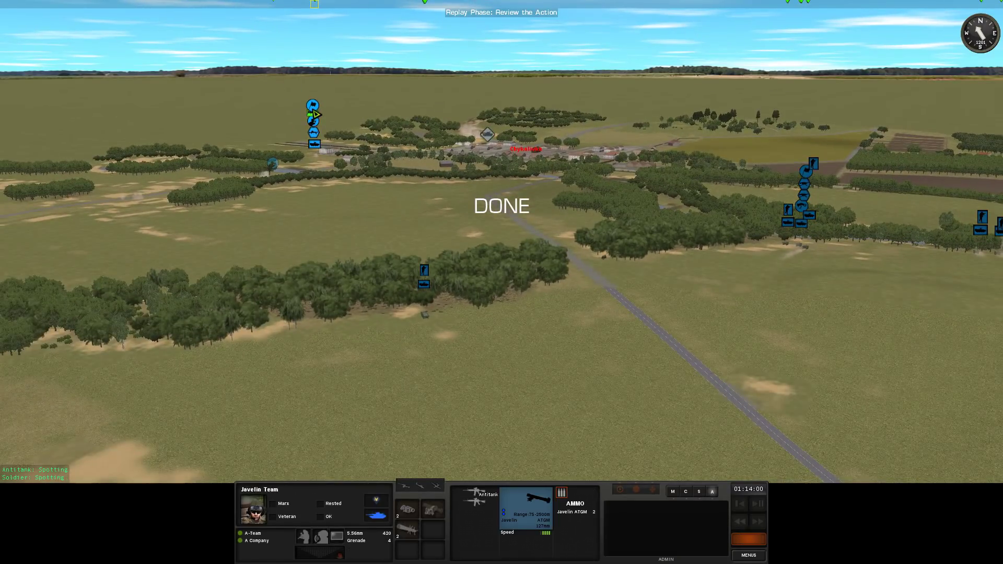
{"action": "key", "text": "a"}
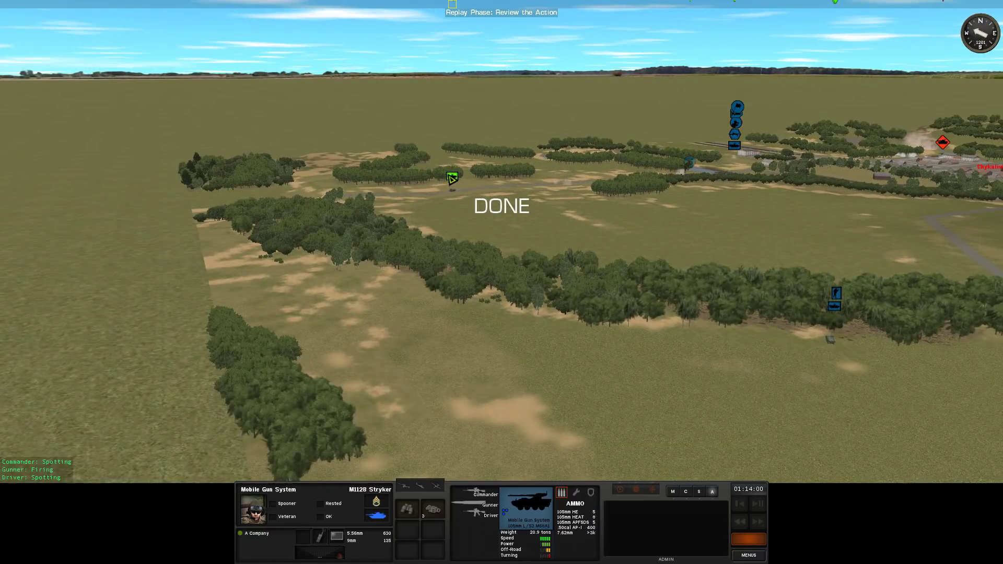
{"action": "left_click", "coordinate": [549, 212]}
{"action": "key", "text": "s"}
{"action": "left_click", "coordinate": [812, 275]}
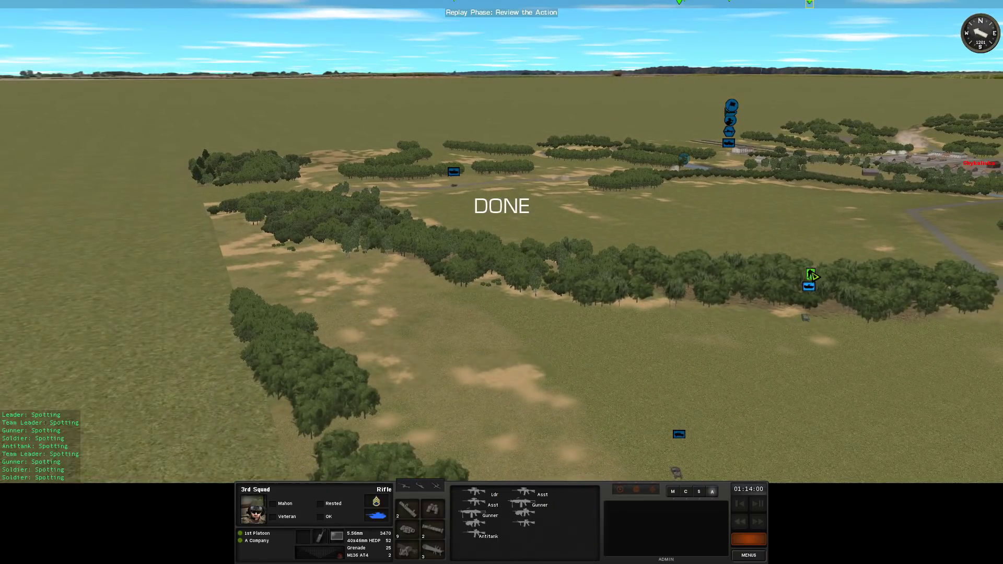
{"action": "key", "text": "d"}
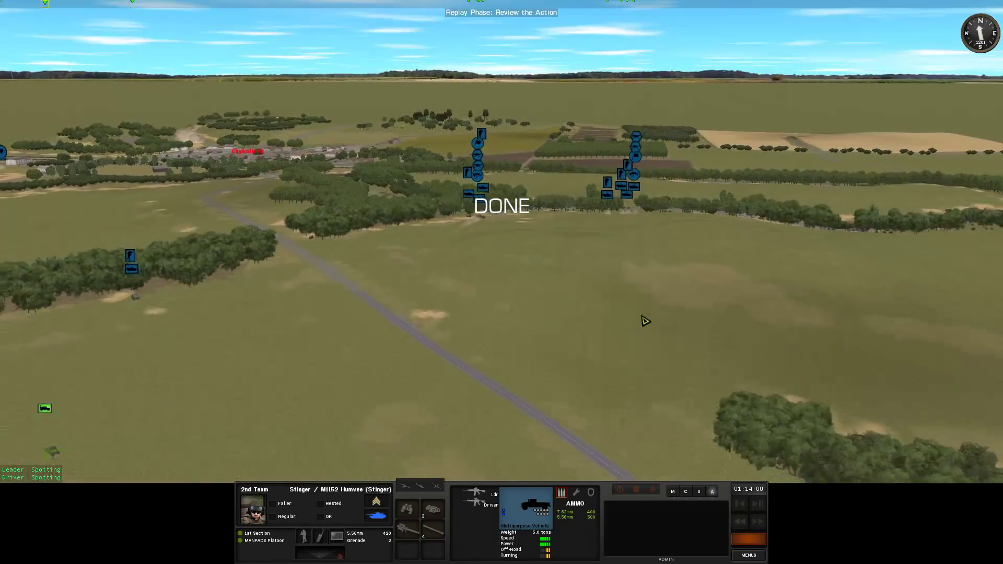
{"action": "left_click", "coordinate": [462, 189]}
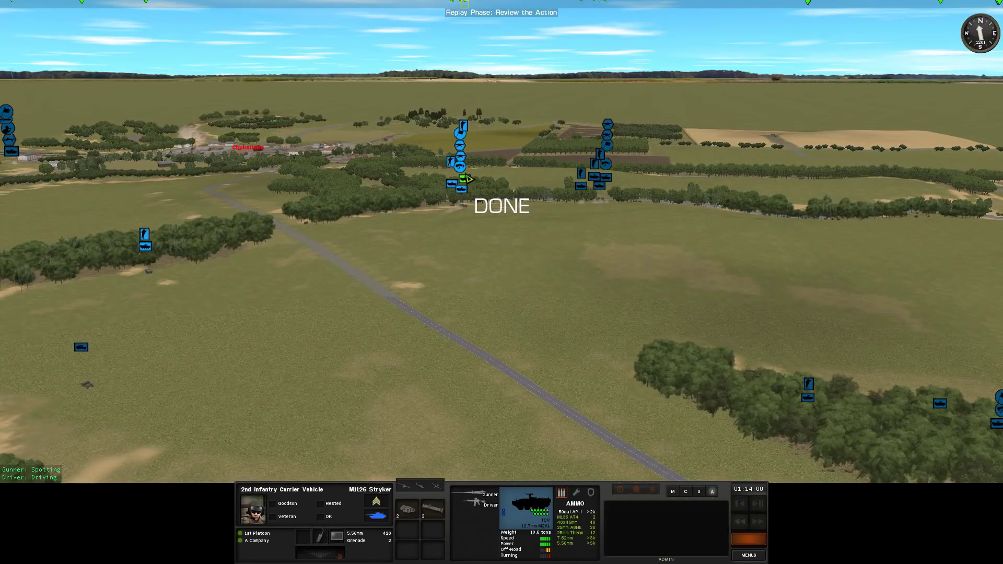
{"action": "left_click", "coordinate": [462, 154]}
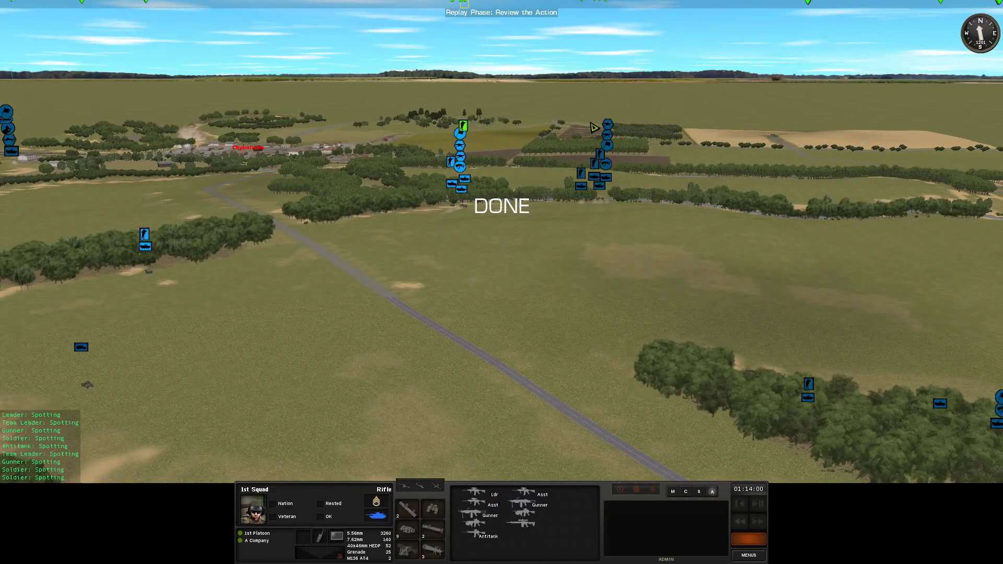
{"action": "left_click", "coordinate": [610, 134]}
{"action": "left_click", "coordinate": [601, 156]}
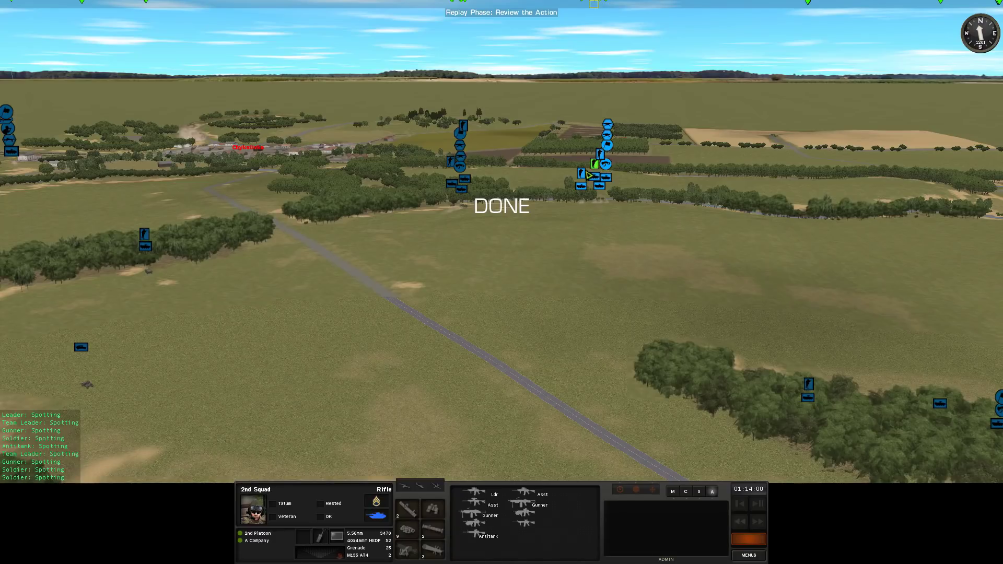
{"action": "left_click", "coordinate": [583, 187]}
{"action": "key", "text": "w"}
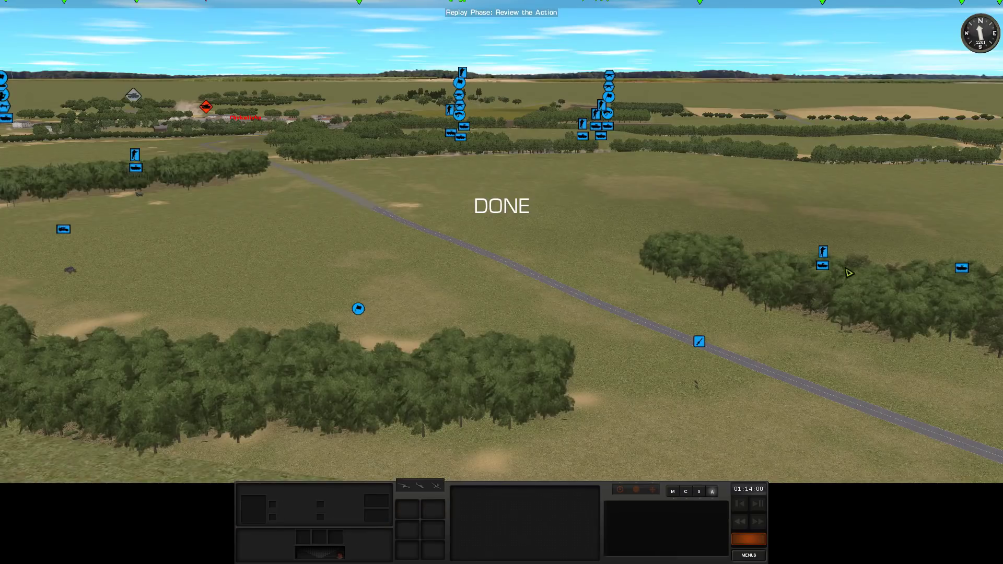
{"action": "double_click", "coordinate": [971, 270]}
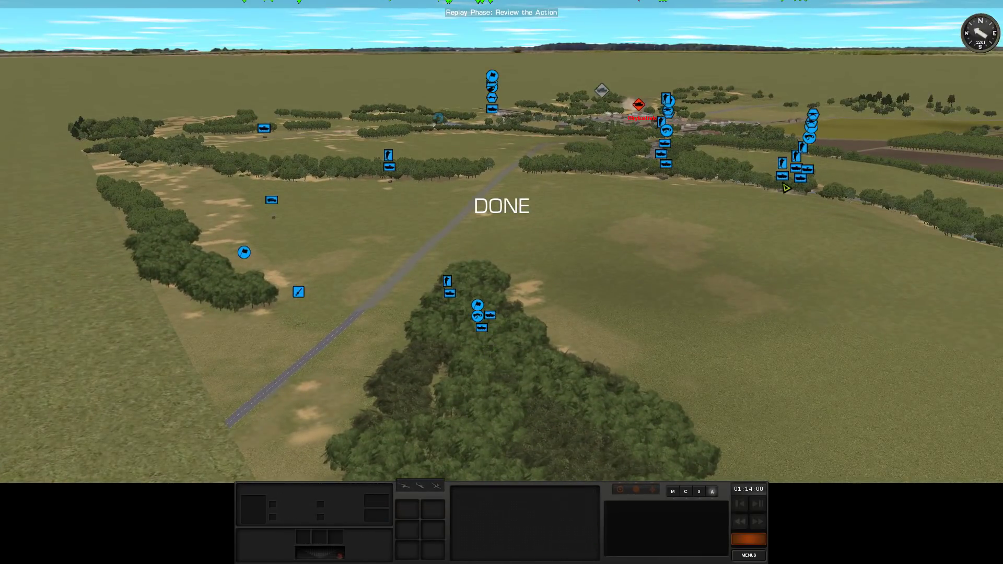
{"action": "left_click", "coordinate": [800, 174]}
{"action": "left_click", "coordinate": [791, 200]}
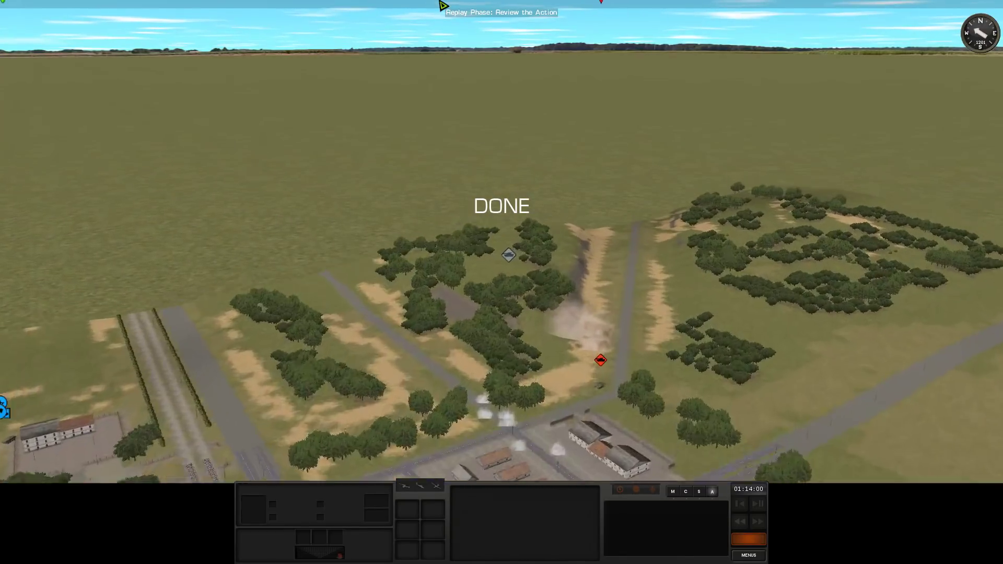
{"action": "scroll", "coordinate": [441, 6], "scroll_direction": "up", "scroll_amount": 5}
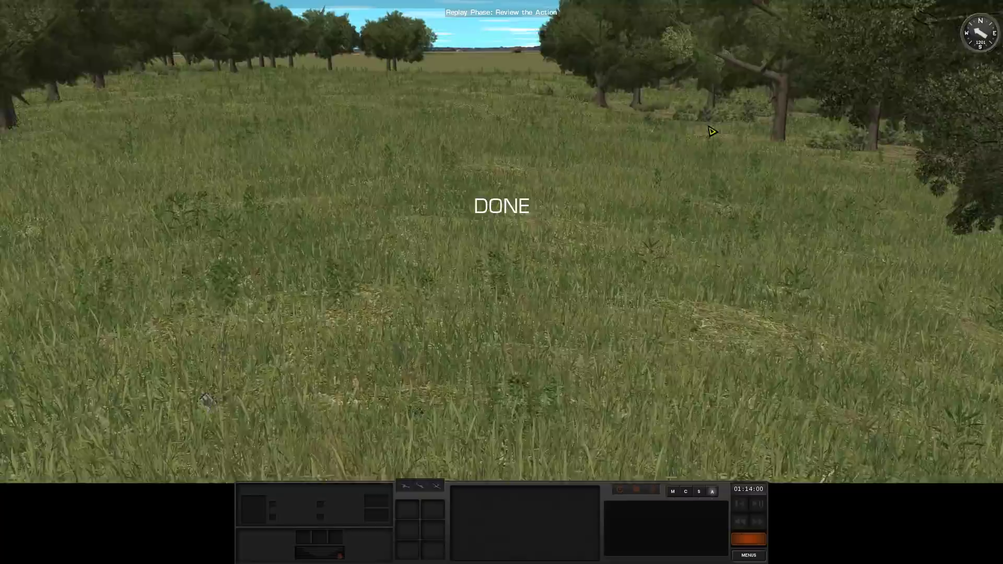
{"action": "scroll", "coordinate": [747, 139], "scroll_direction": "up", "scroll_amount": 3}
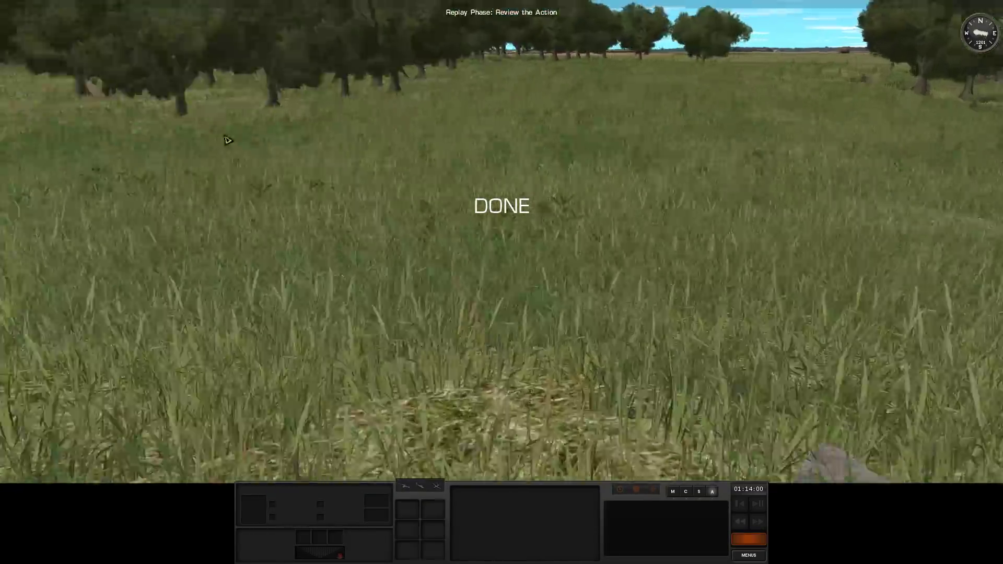
{"action": "scroll", "coordinate": [136, 121], "scroll_direction": "down", "scroll_amount": 2}
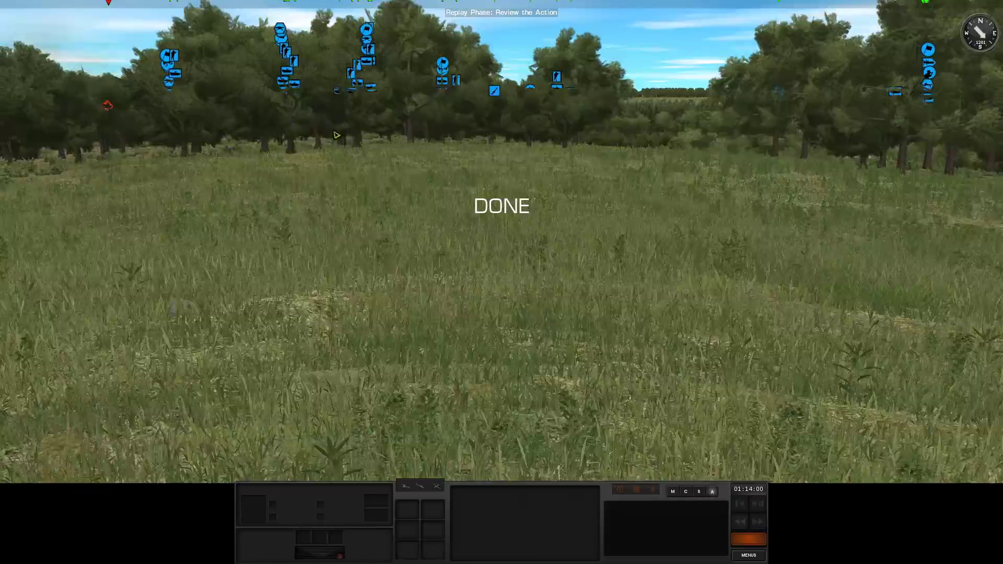
{"action": "scroll", "coordinate": [779, 109], "scroll_direction": "down", "scroll_amount": 3}
{"action": "scroll", "coordinate": [759, 400], "scroll_direction": "up", "scroll_amount": 2}
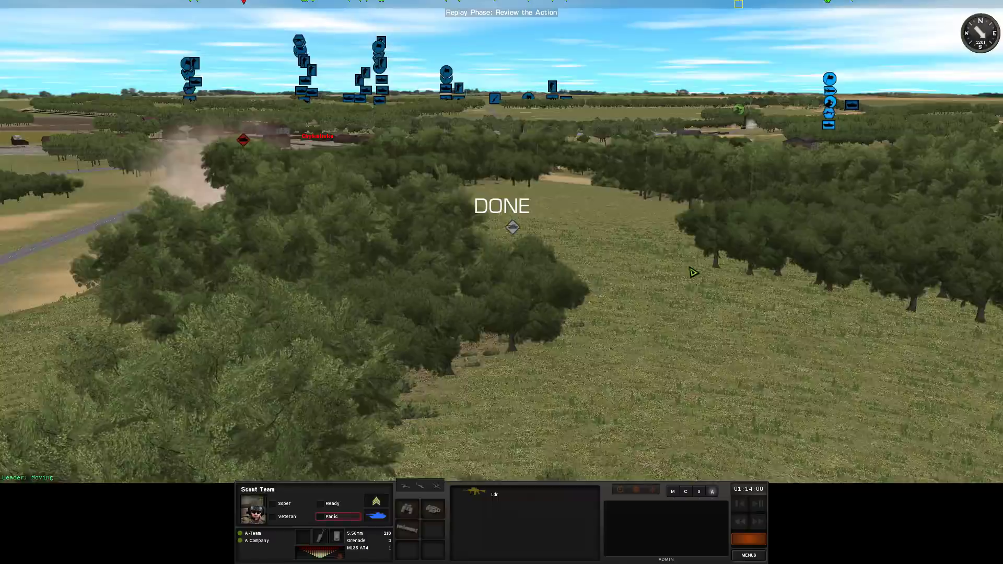
{"action": "scroll", "coordinate": [598, 288], "scroll_direction": "up", "scroll_amount": 3}
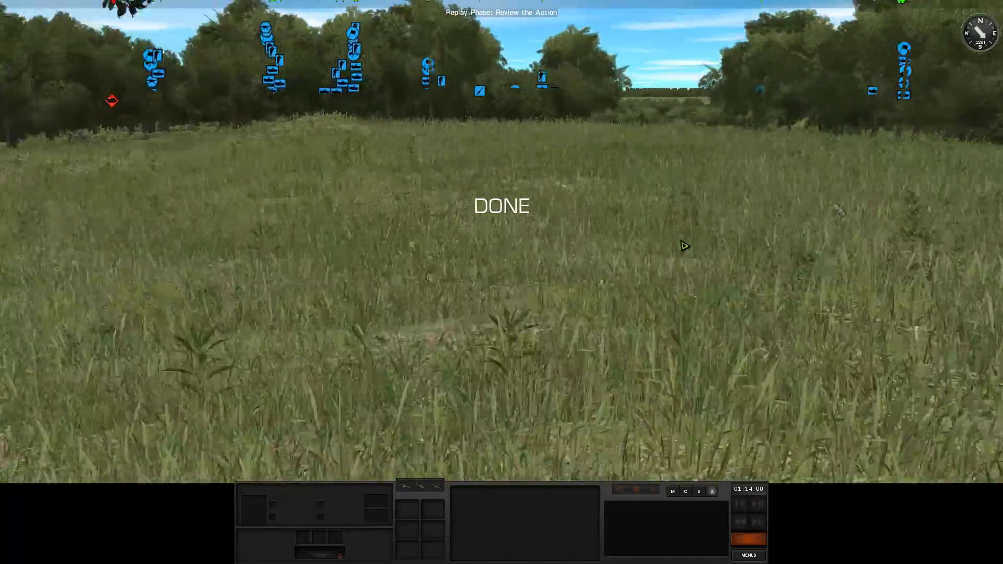
{"action": "key", "text": "w"}
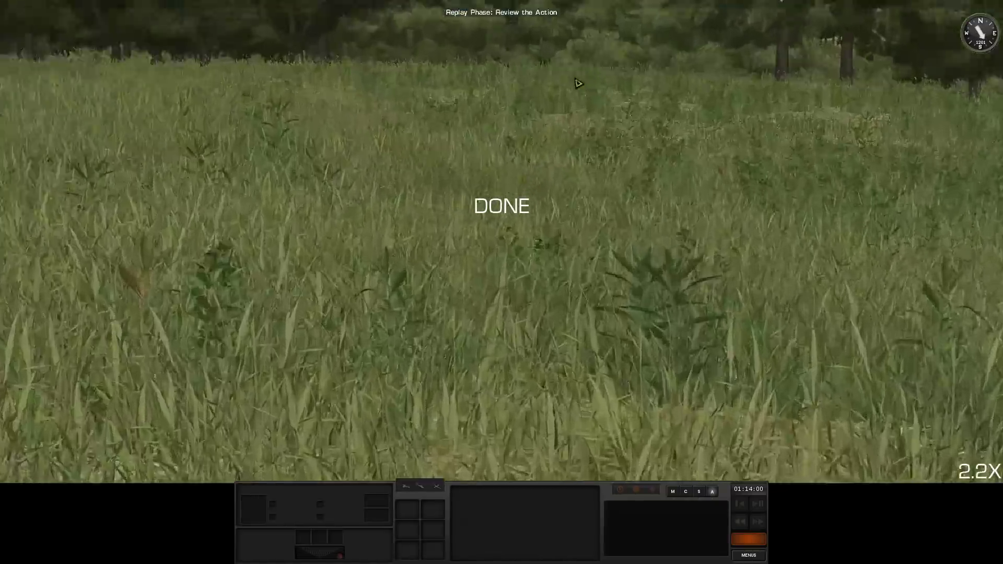
{"action": "key", "text": "w"}
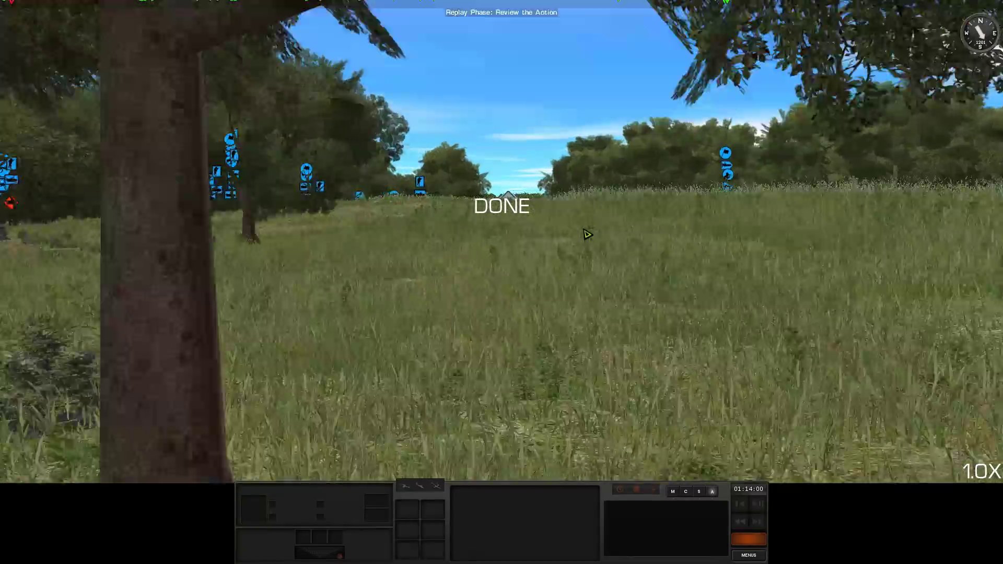
{"action": "key", "text": "w"}
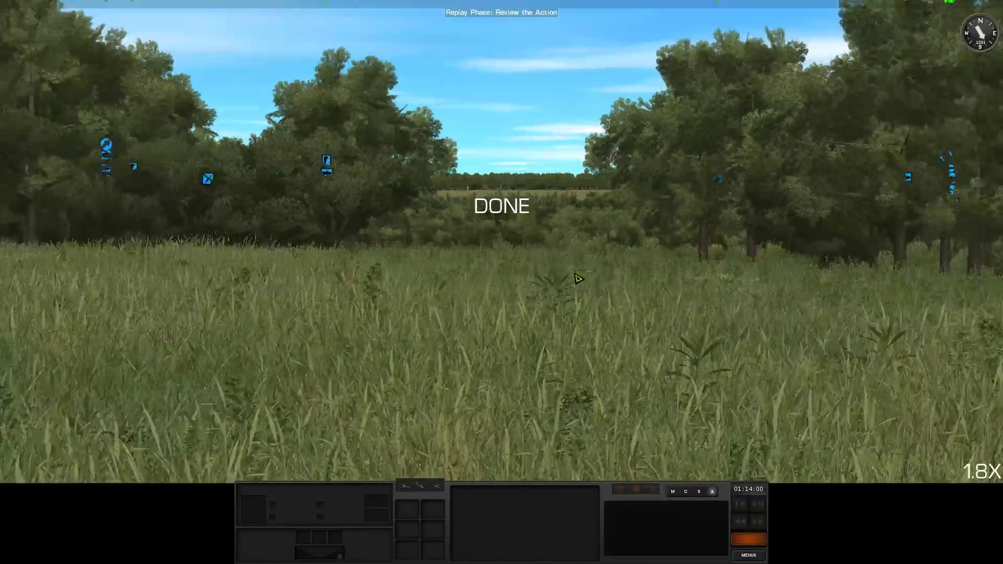
{"action": "scroll", "coordinate": [580, 298], "scroll_direction": "down", "scroll_amount": 3}
{"action": "key", "text": "w"}
{"action": "scroll", "coordinate": [729, 370], "scroll_direction": "up", "scroll_amount": 3}
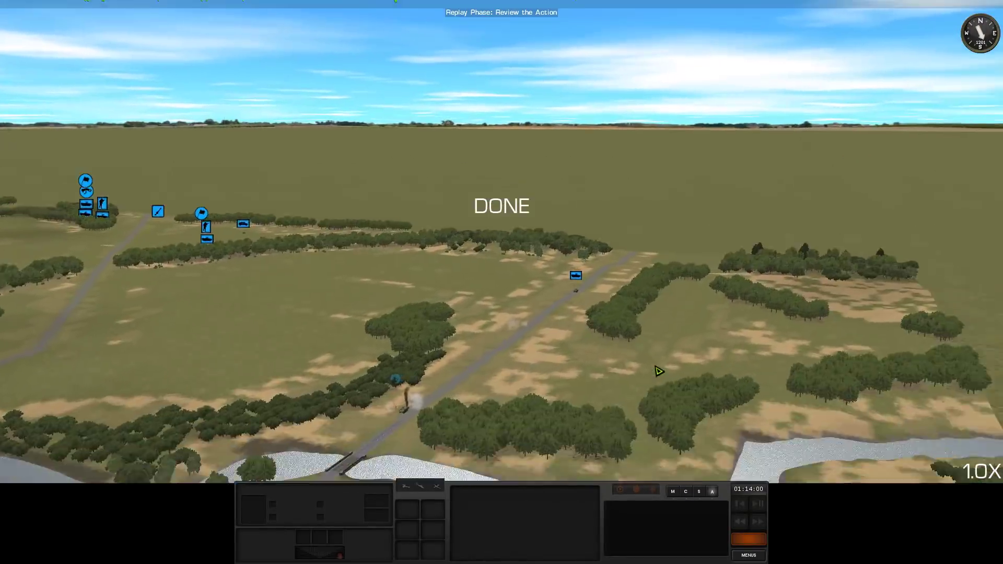
{"action": "key", "text": "q"}
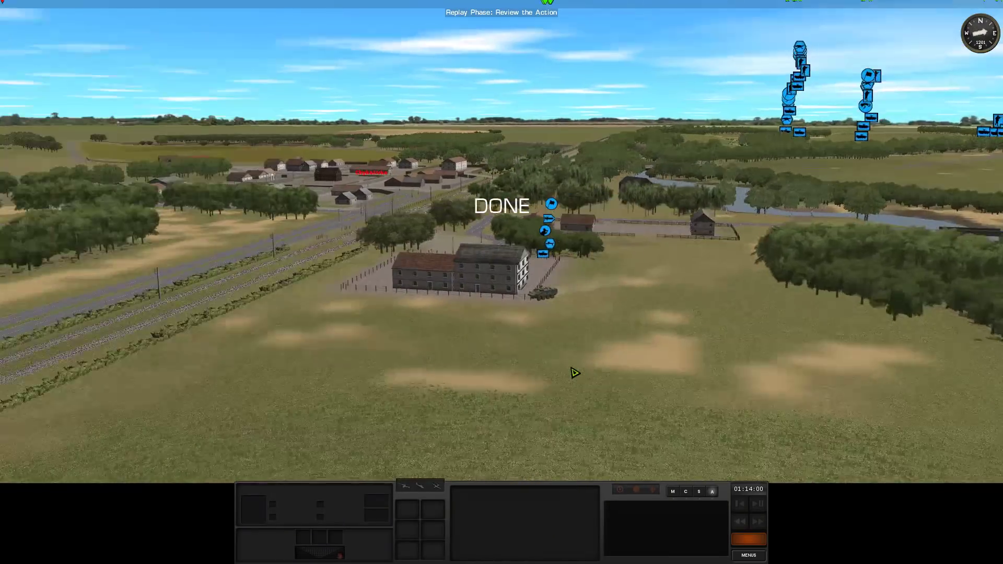
{"action": "key", "text": "e"}
{"action": "key", "text": "s"}
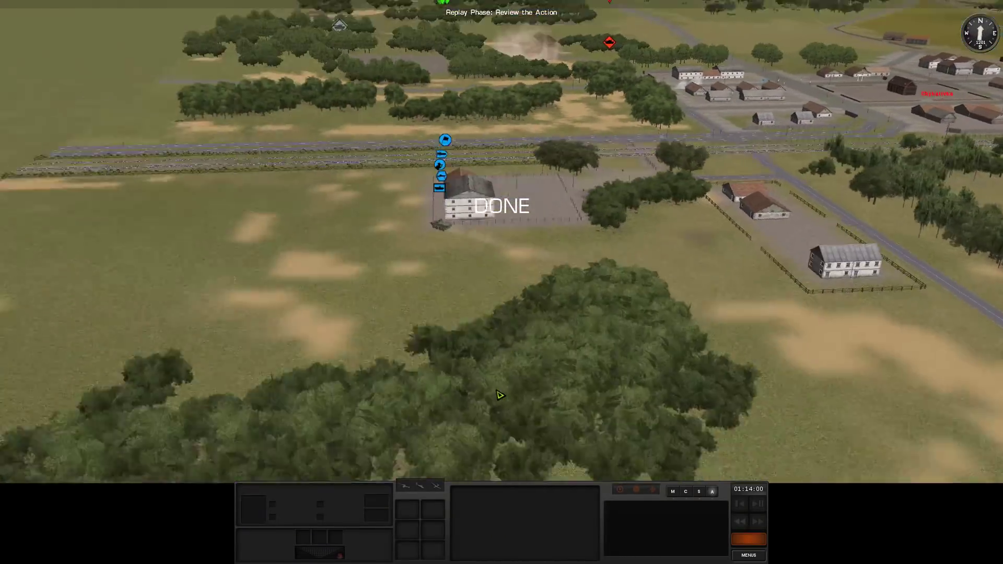
{"action": "scroll", "coordinate": [619, 367], "scroll_direction": "down", "scroll_amount": 5}
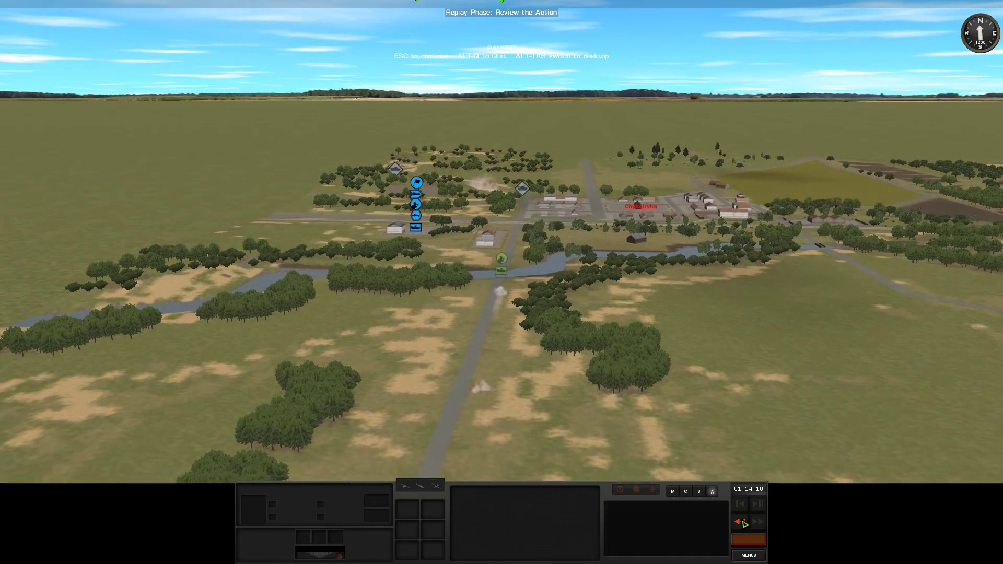
{"action": "key", "text": "w"}
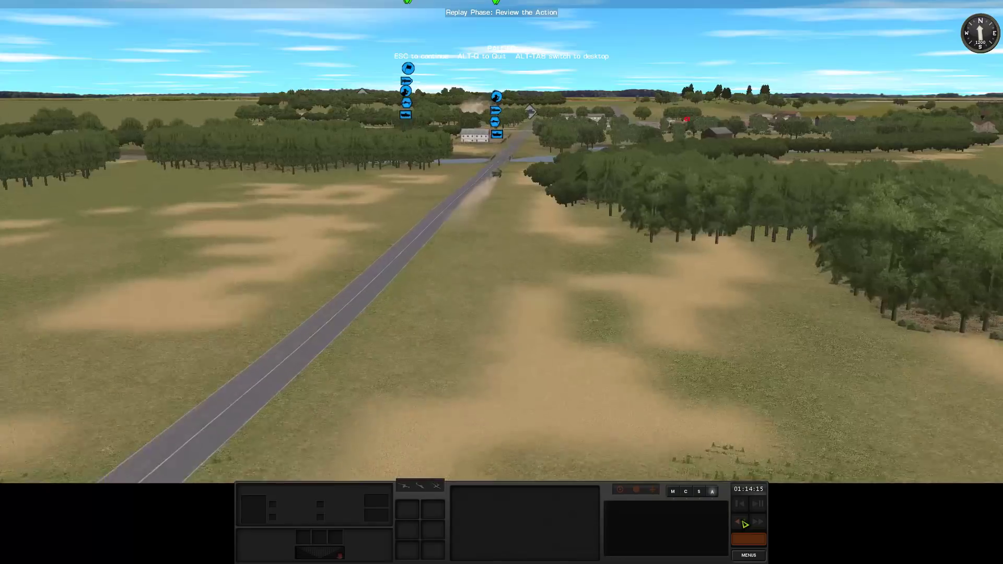
{"action": "key", "text": "w"}
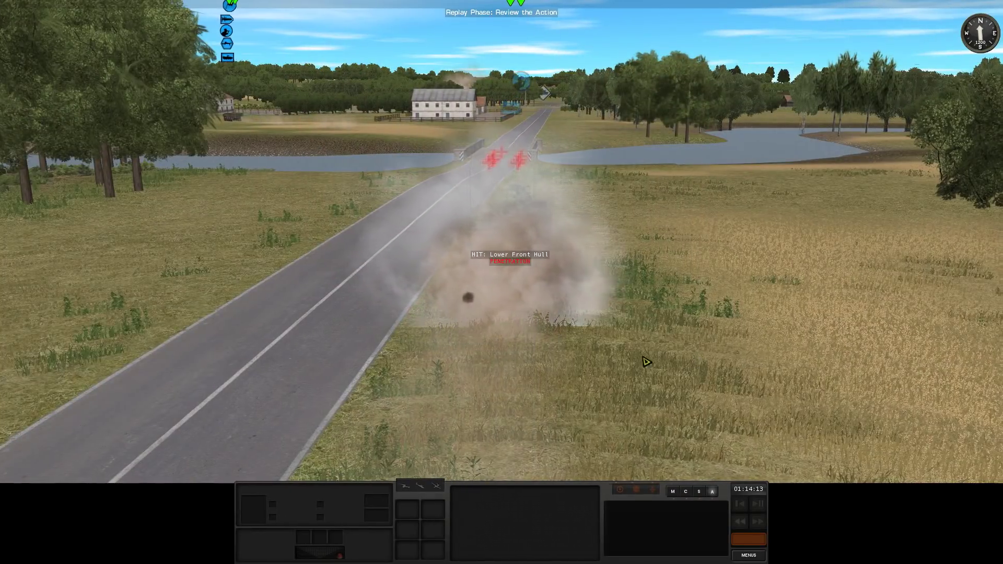
{"action": "key", "text": "q"}
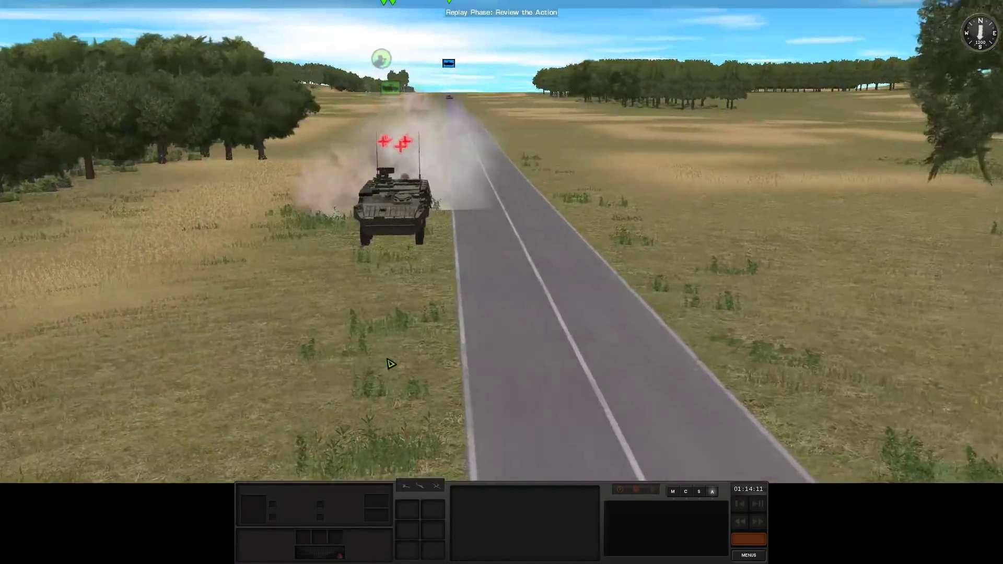
{"action": "key", "text": "w"}
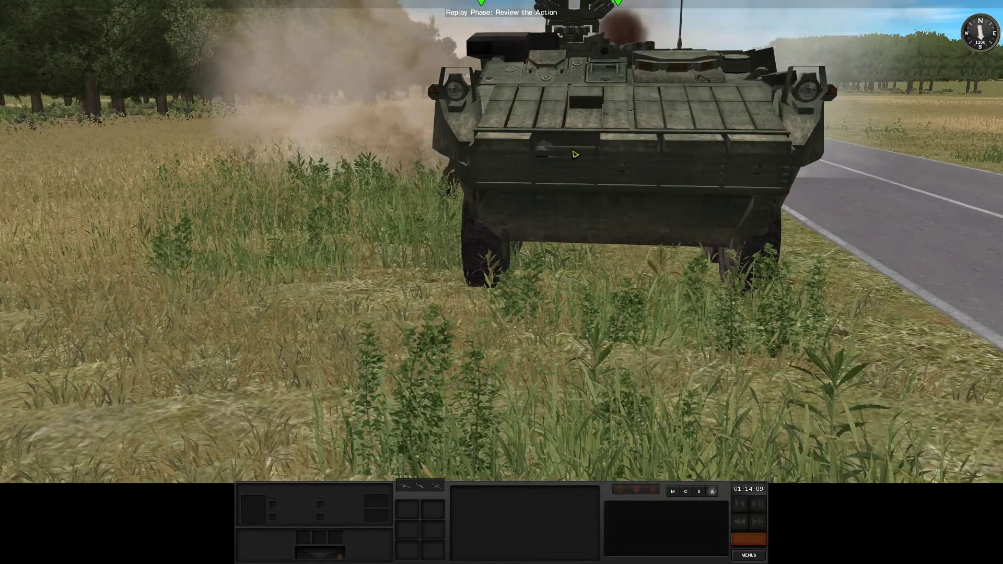
{"action": "key", "text": "a"}
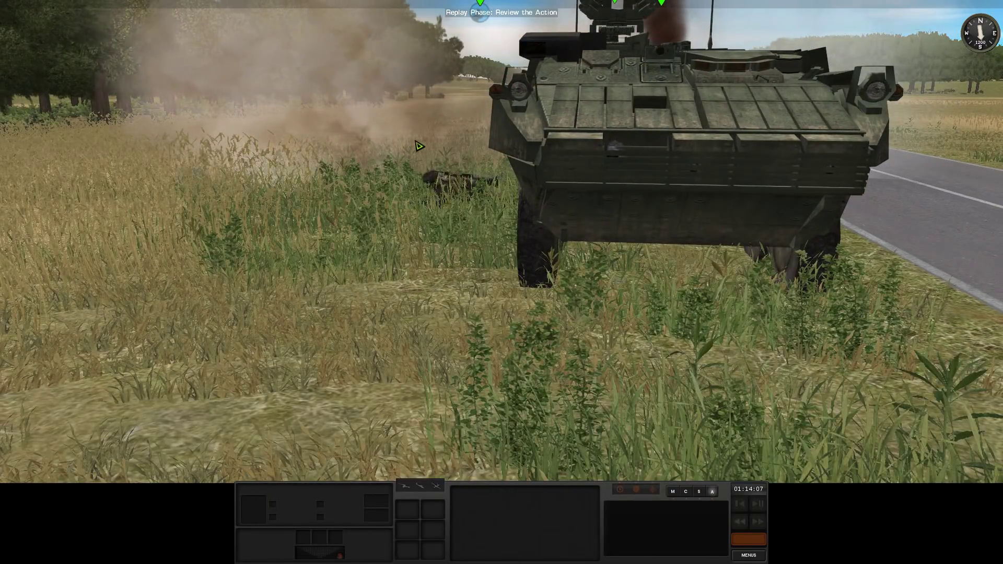
{"action": "scroll", "coordinate": [351, 134], "scroll_direction": "down", "scroll_amount": 3}
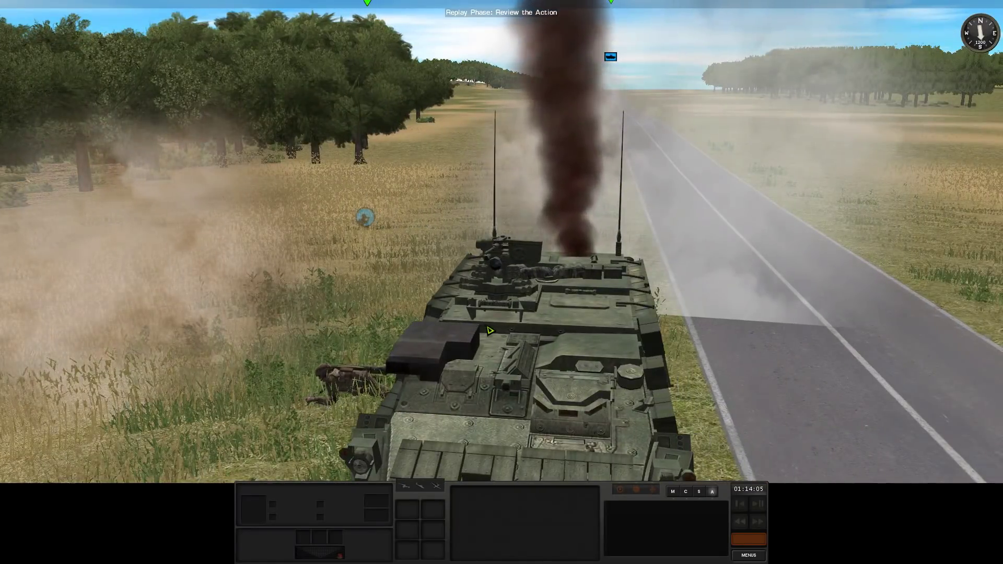
{"action": "key", "text": "e"}
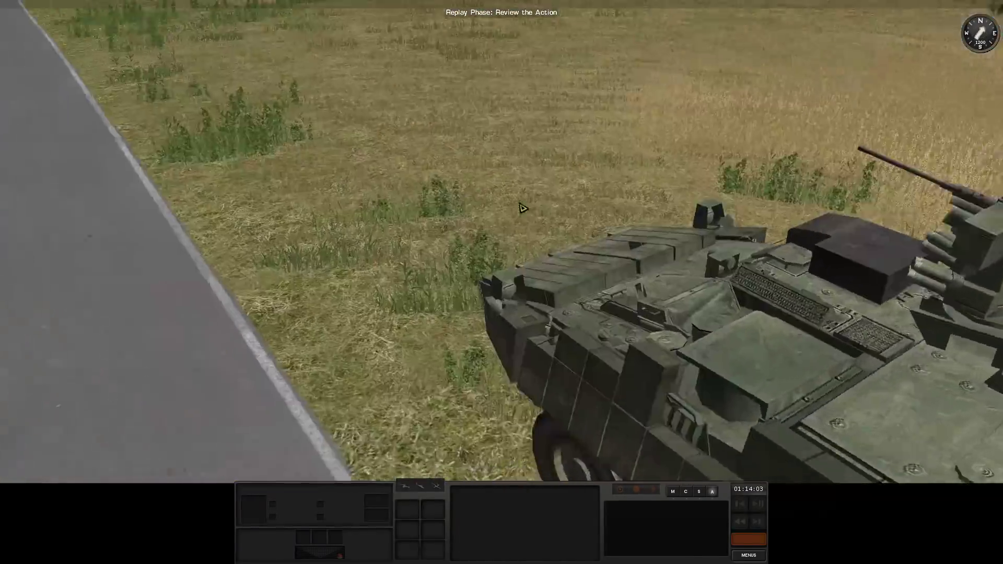
{"action": "scroll", "coordinate": [572, 293], "scroll_direction": "down", "scroll_amount": 3}
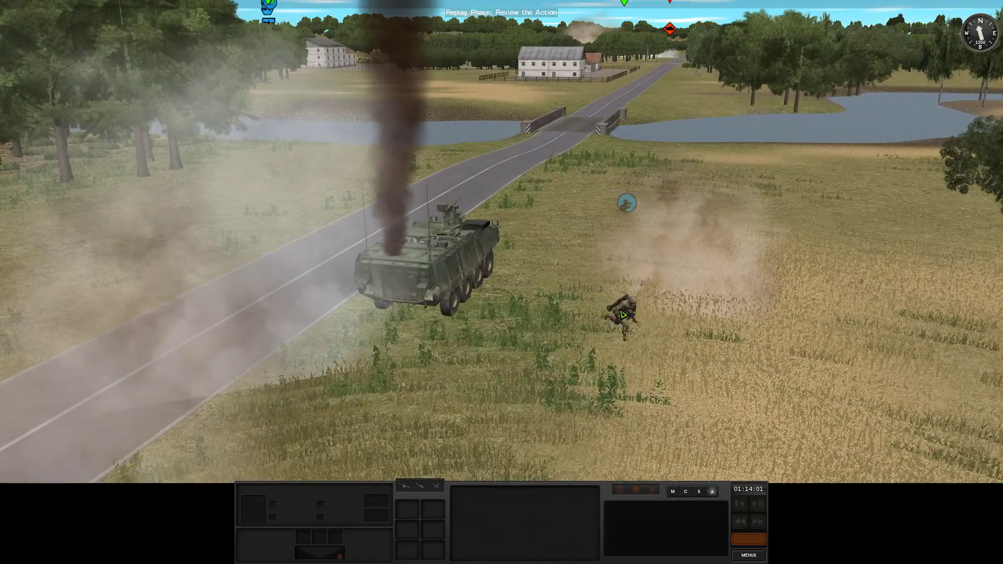
{"action": "scroll", "coordinate": [639, 329], "scroll_direction": "down", "scroll_amount": 5}
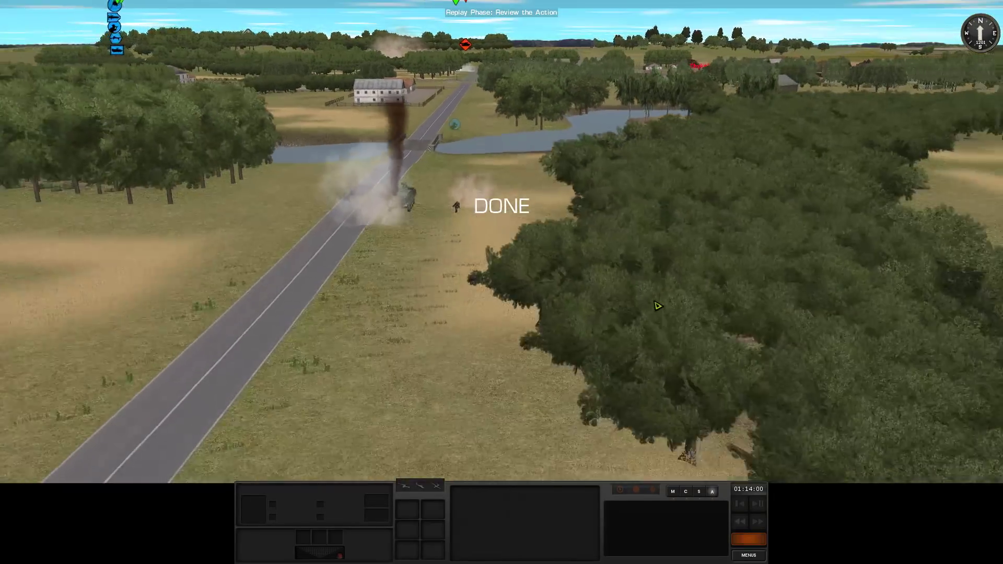
{"action": "scroll", "coordinate": [580, 266], "scroll_direction": "down", "scroll_amount": 2}
{"action": "scroll", "coordinate": [571, 284], "scroll_direction": "down", "scroll_amount": 3}
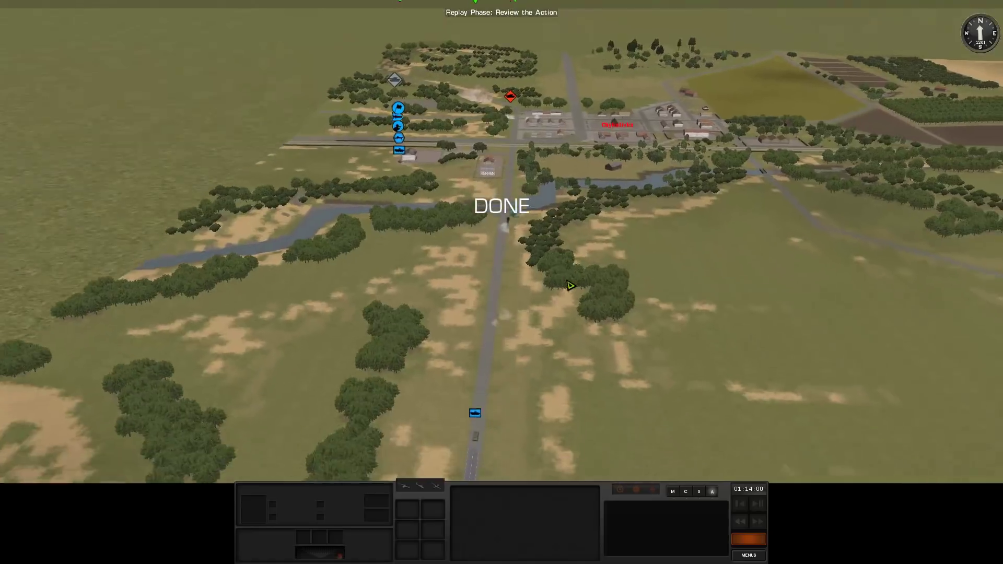
{"action": "scroll", "coordinate": [572, 289], "scroll_direction": "down", "scroll_amount": 3}
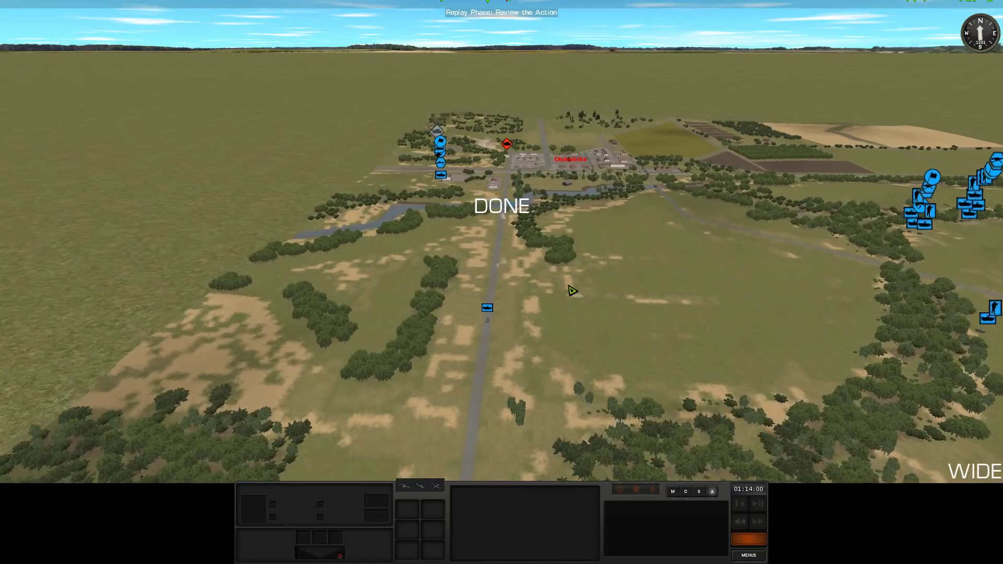
Survey the ridges and village, then jump to the smoking vehicle near the bridge
{"action": "mouse_move", "coordinate": [473, 291]}
{"action": "left_mouse_down"}
{"action": "mouse_move", "coordinate": [694, 291]}
{"action": "mouse_move", "coordinate": [523, 308]}
{"action": "left_mouse_up"}
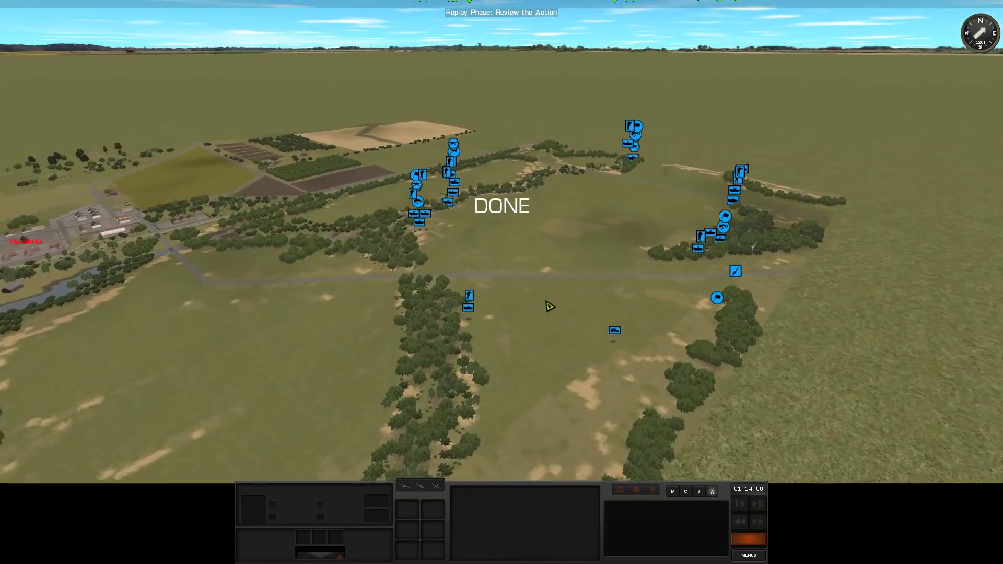
{"action": "key", "text": "d"}
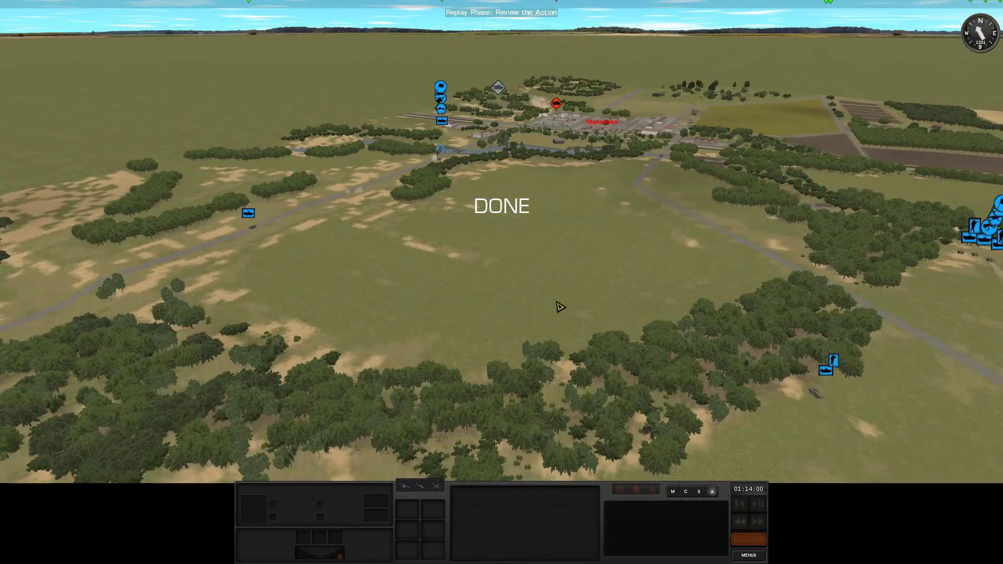
{"action": "left_click_drag", "start_coordinate": [523, 307], "coordinate": [627, 306]}
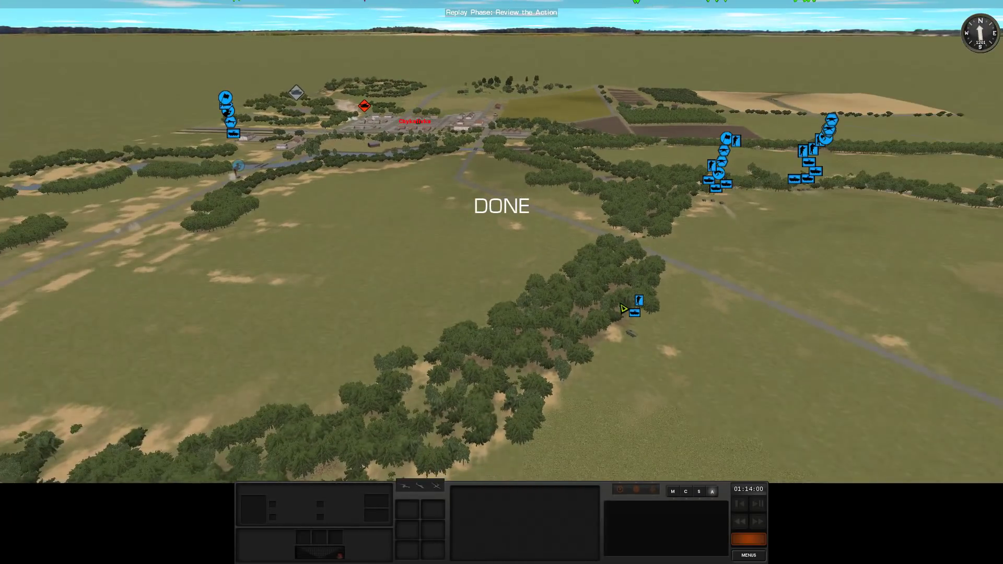
{"action": "key", "text": "q"}
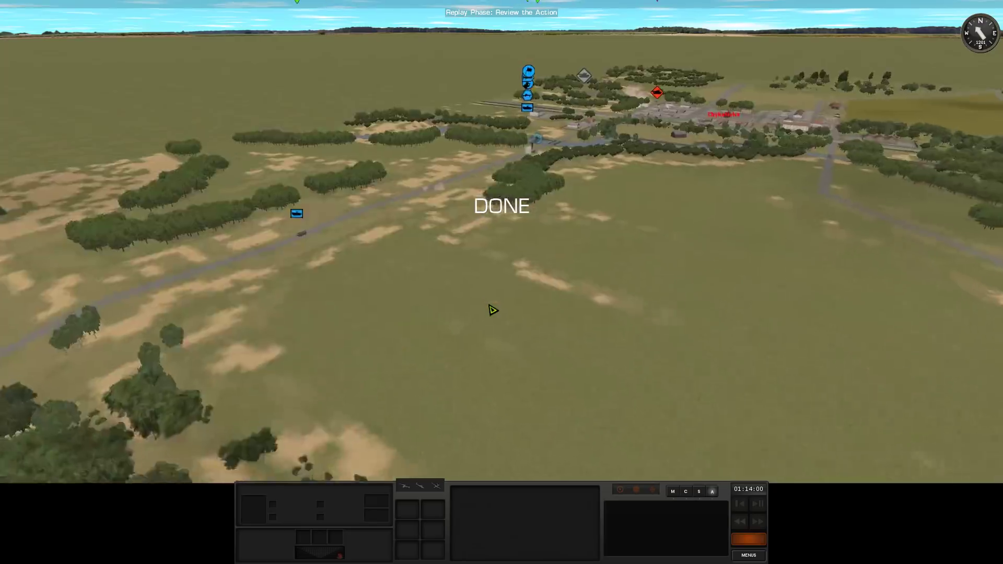
{"action": "double_click", "coordinate": [493, 309]}
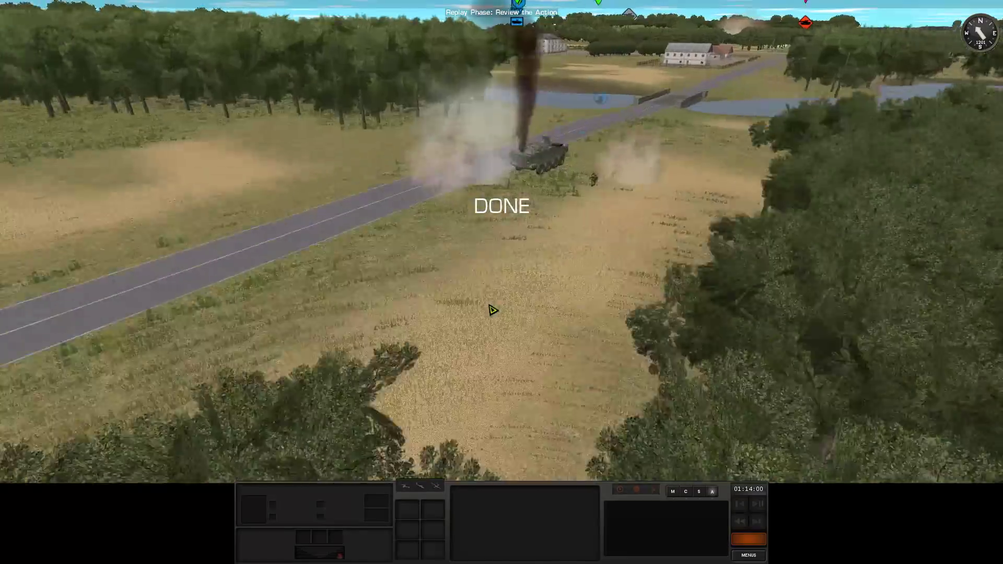
{"action": "scroll", "coordinate": [492, 310], "scroll_direction": "down", "scroll_amount": 5}
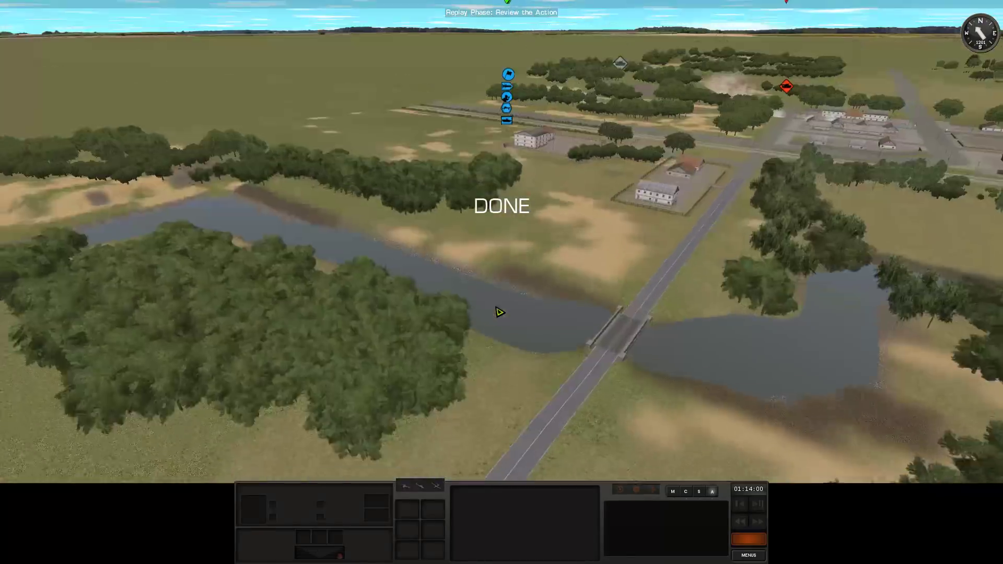
{"action": "key", "text": "e"}
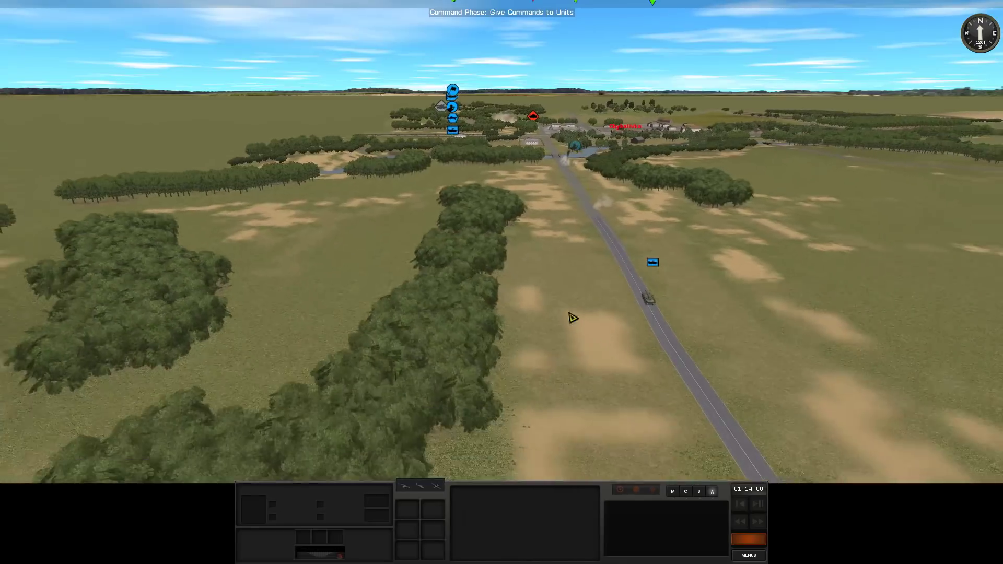
Fly the view over the river to the white farmhouse and its Stryker
{"action": "left_click", "coordinate": [643, 271]}
{"action": "left_click", "coordinate": [559, 300]}
{"action": "key", "text": "w"}
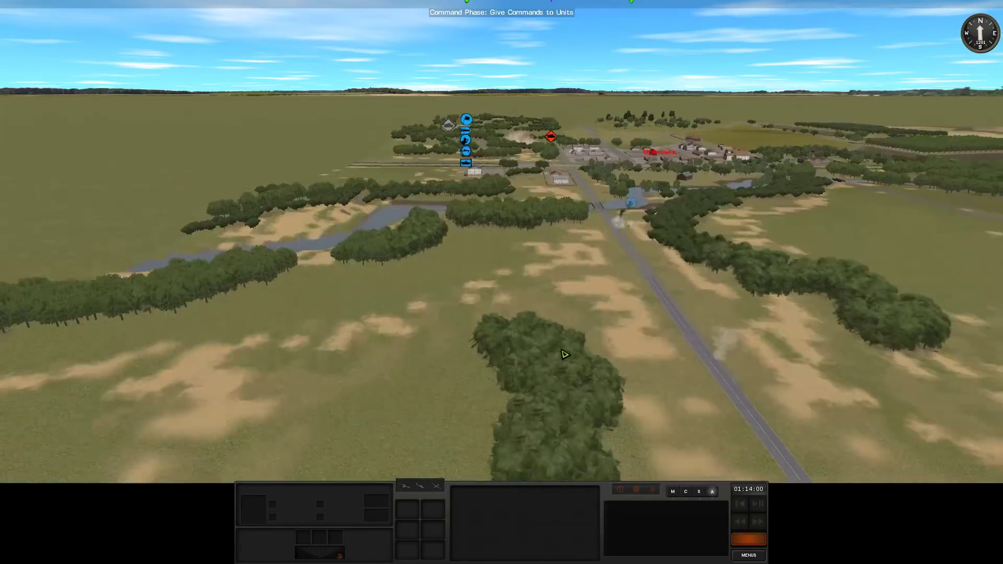
{"action": "key", "text": "w"}
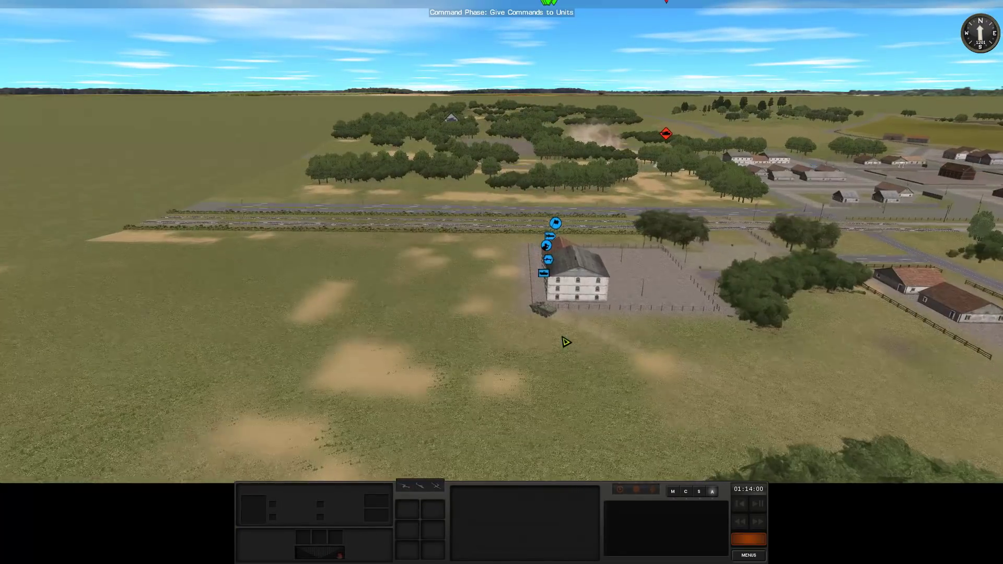
{"action": "key", "text": "w"}
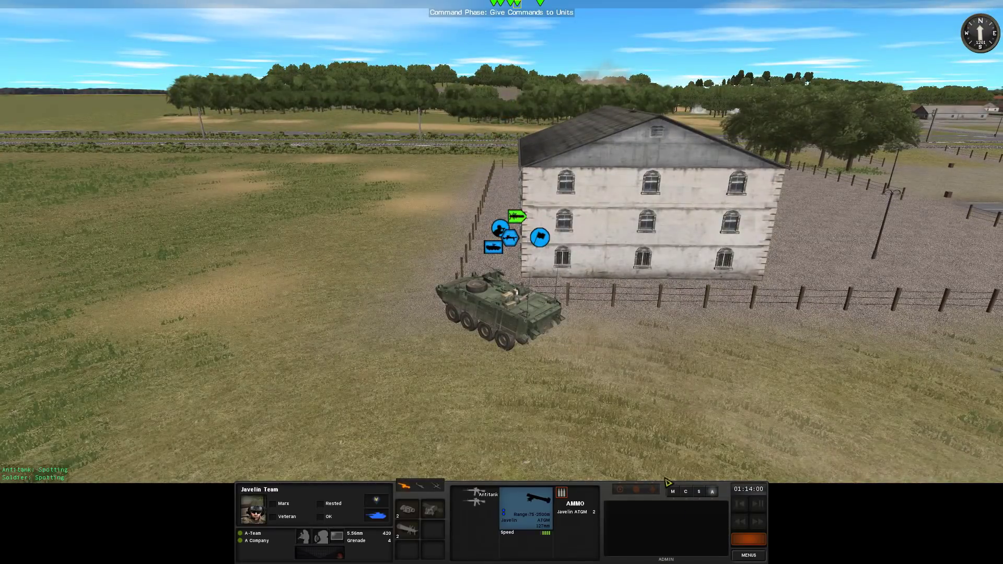
{"action": "key", "text": "w"}
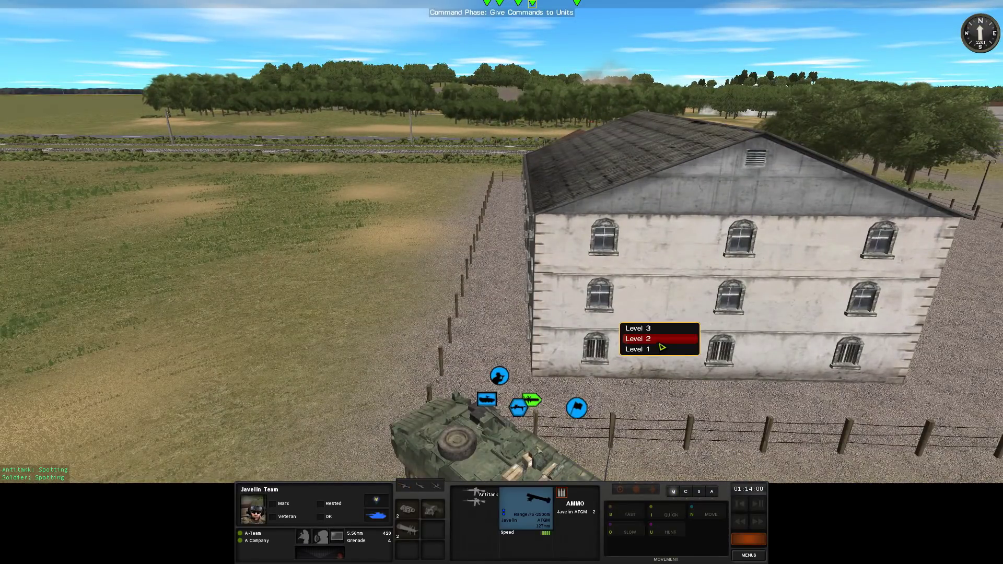
Dismount the Javelin Team to the farmhouse's Level 2 and set an armour target arc
{"action": "left_click", "coordinate": [661, 338]}
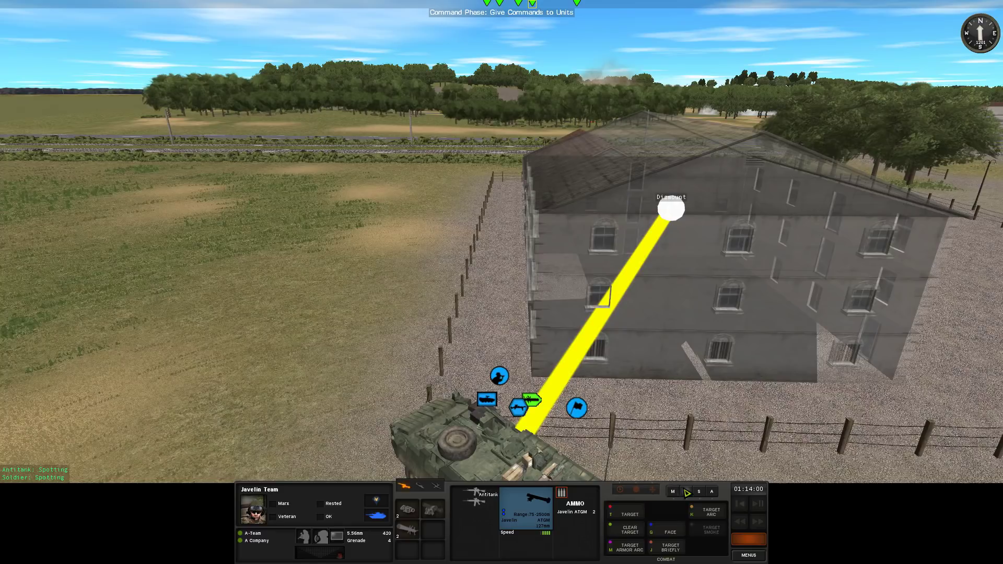
{"action": "key", "text": "s"}
{"action": "key", "text": "s"}
{"action": "key", "text": "s"}
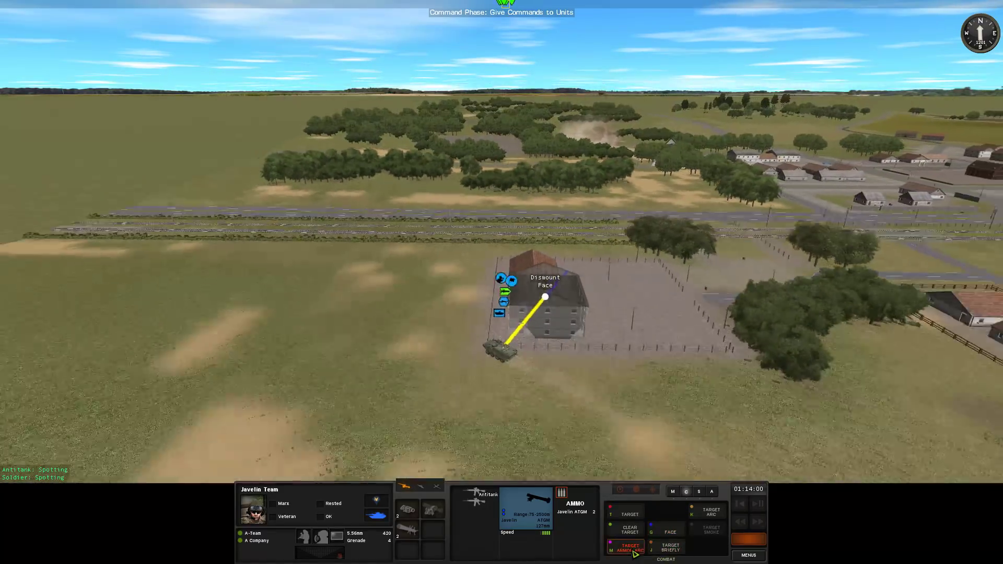
{"action": "key", "text": "s"}
{"action": "left_click_drag", "start_coordinate": [738, 340], "coordinate": [953, 159]}
{"action": "left_click", "coordinate": [886, 215]}
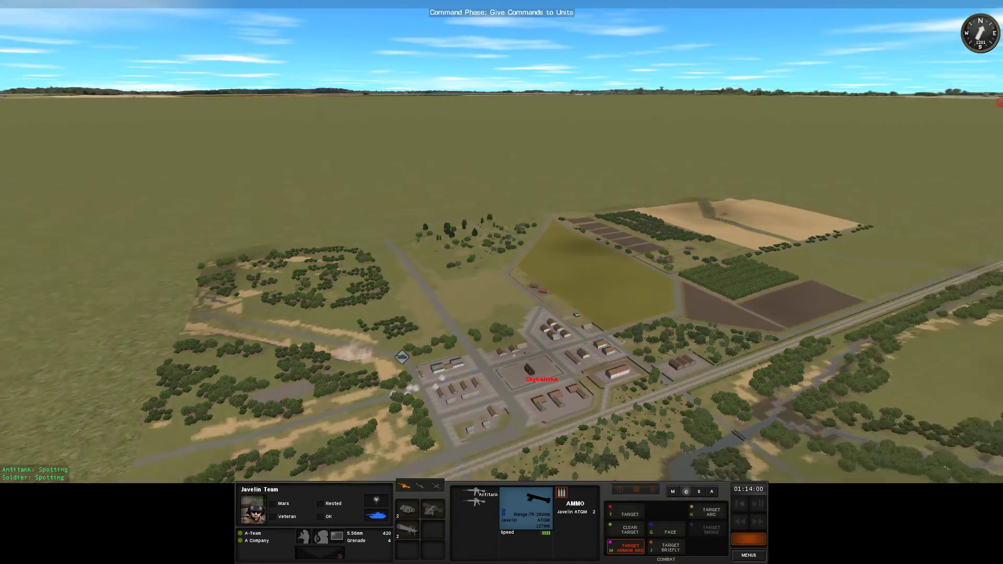
Dismount the Scout and SAW teams into the farmhouse
{"action": "double_click", "coordinate": [439, 221]}
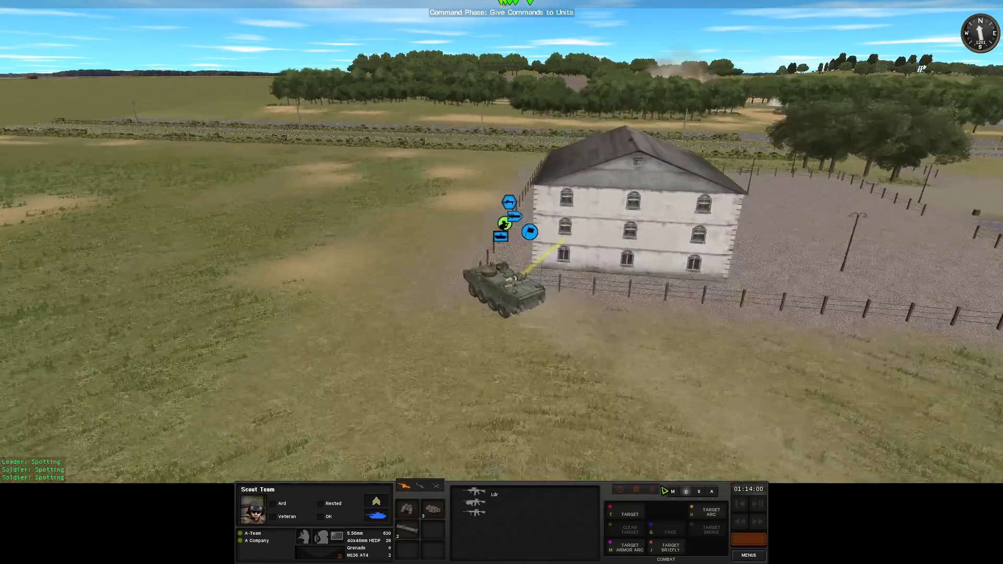
{"action": "left_click", "coordinate": [673, 493]}
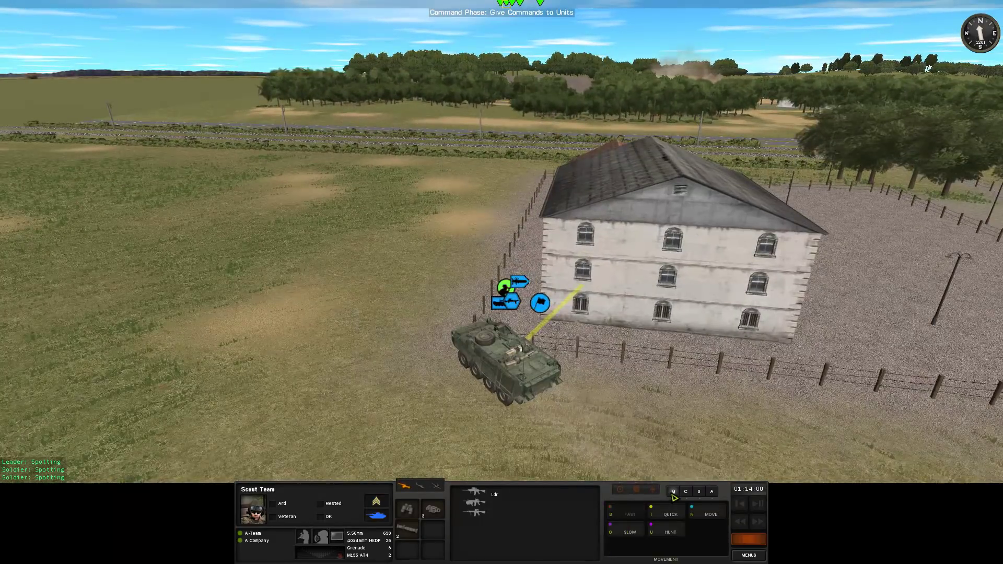
{"action": "left_click", "coordinate": [619, 324]}
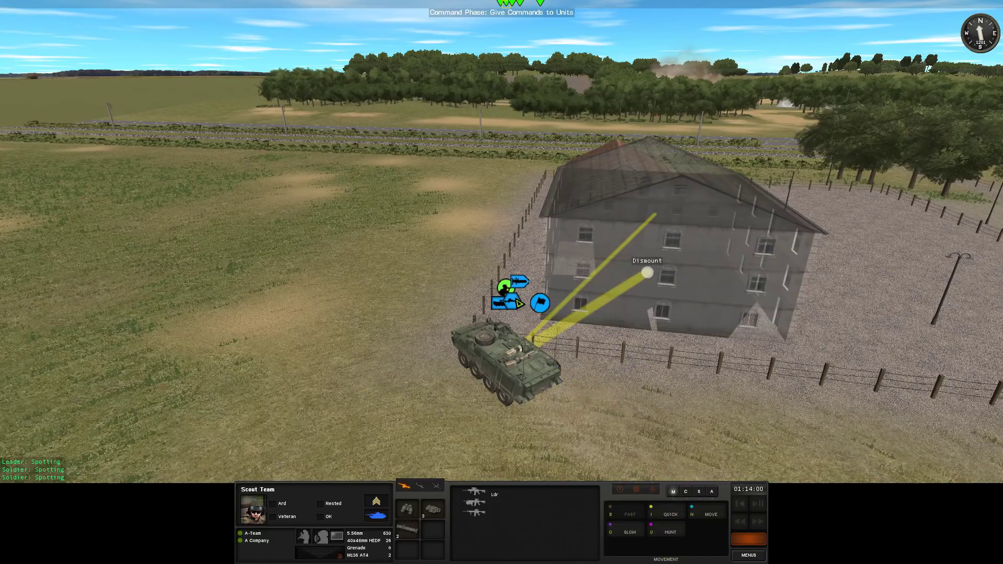
{"action": "left_click", "coordinate": [516, 302]}
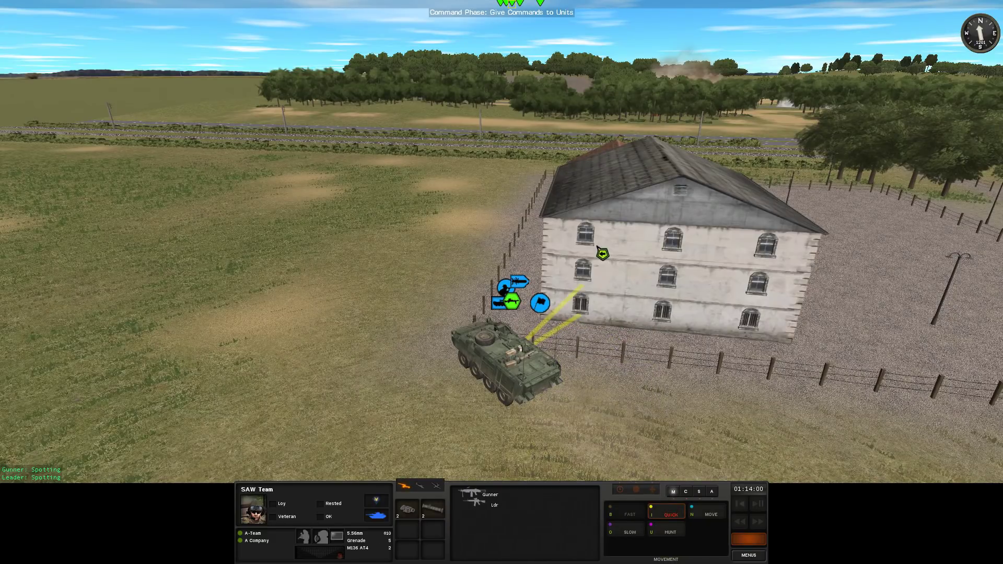
{"action": "left_click", "coordinate": [602, 273]}
{"action": "left_click", "coordinate": [533, 368]}
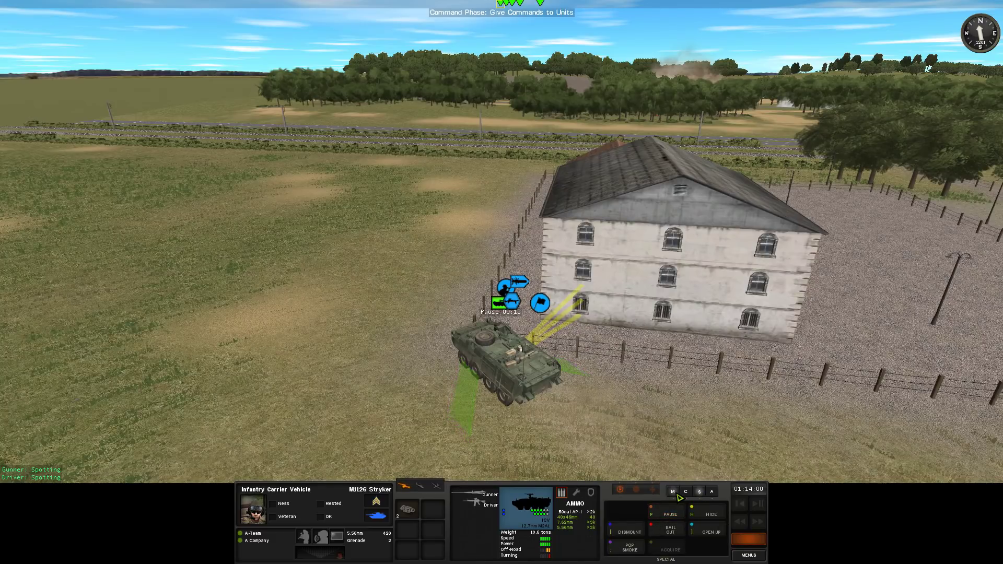
Give the Stryker a facing order along the farmhouse fence line
{"action": "key", "text": "d"}
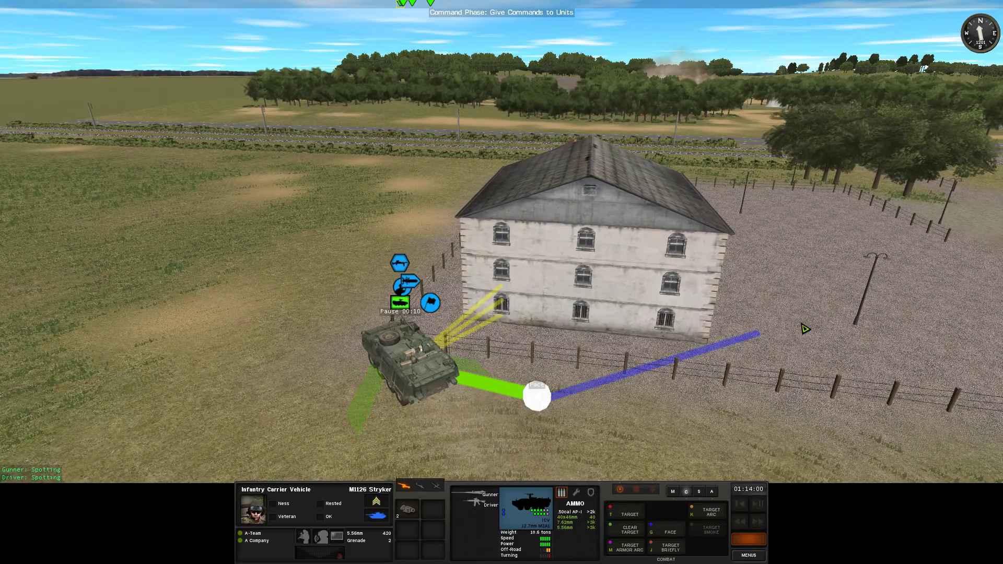
{"action": "key", "text": "w"}
{"action": "key", "text": "w"}
{"action": "key", "text": "w"}
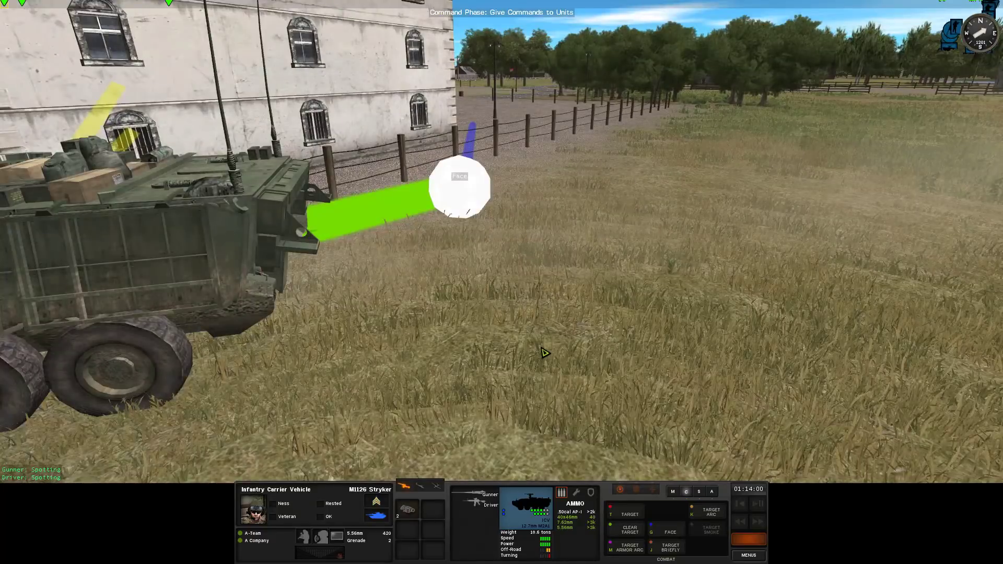
{"action": "key", "text": "g"}
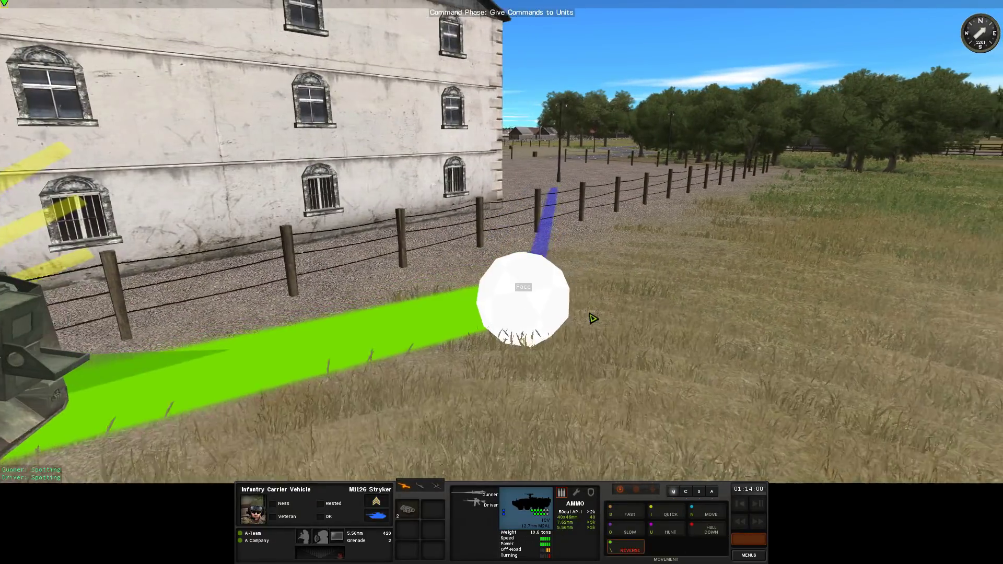
{"action": "left_click", "coordinate": [593, 322]}
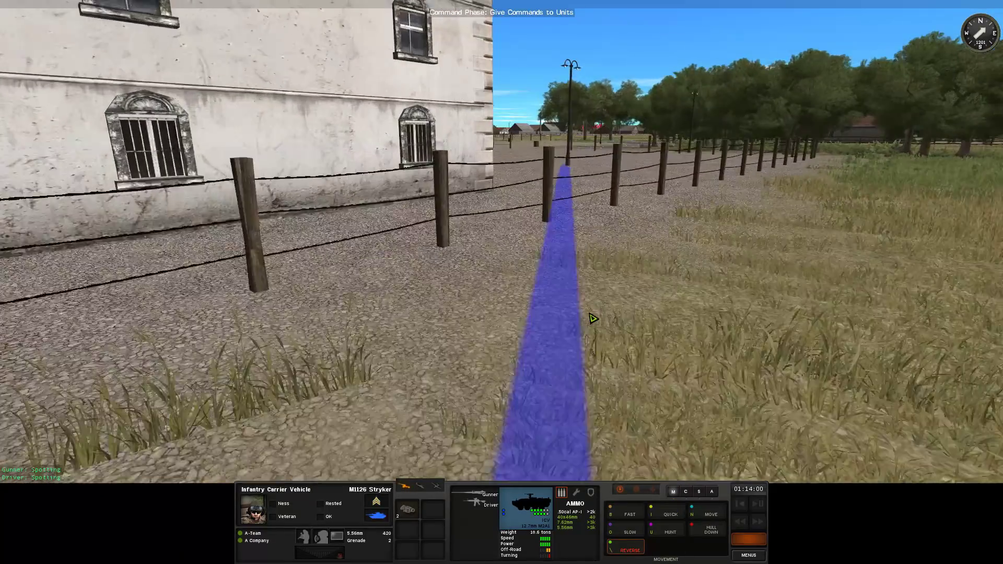
{"action": "scroll", "coordinate": [594, 318], "scroll_direction": "up", "scroll_amount": 5}
{"action": "scroll", "coordinate": [596, 164], "scroll_direction": "down", "scroll_amount": 3}
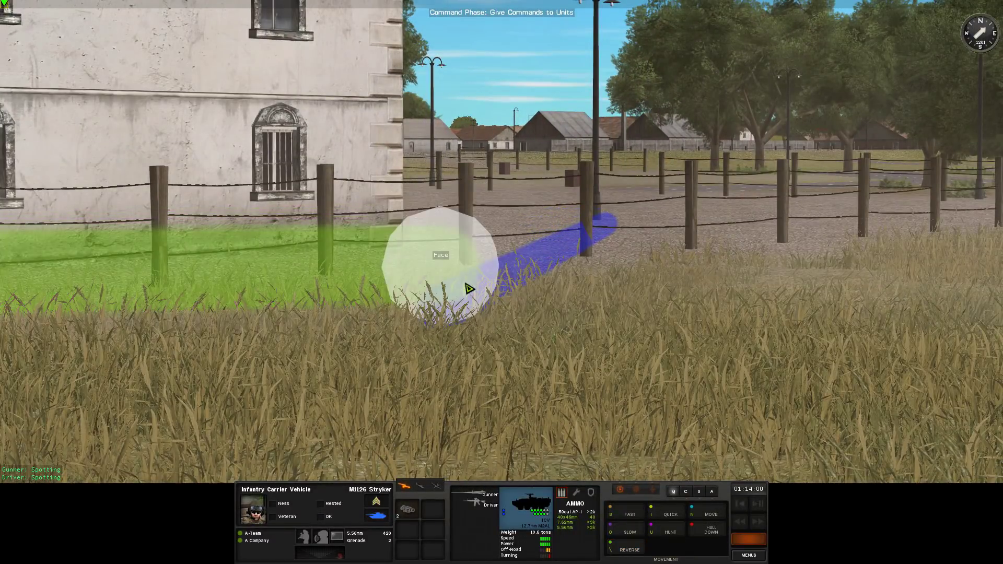
{"action": "scroll", "coordinate": [688, 498], "scroll_direction": "up", "scroll_amount": 2}
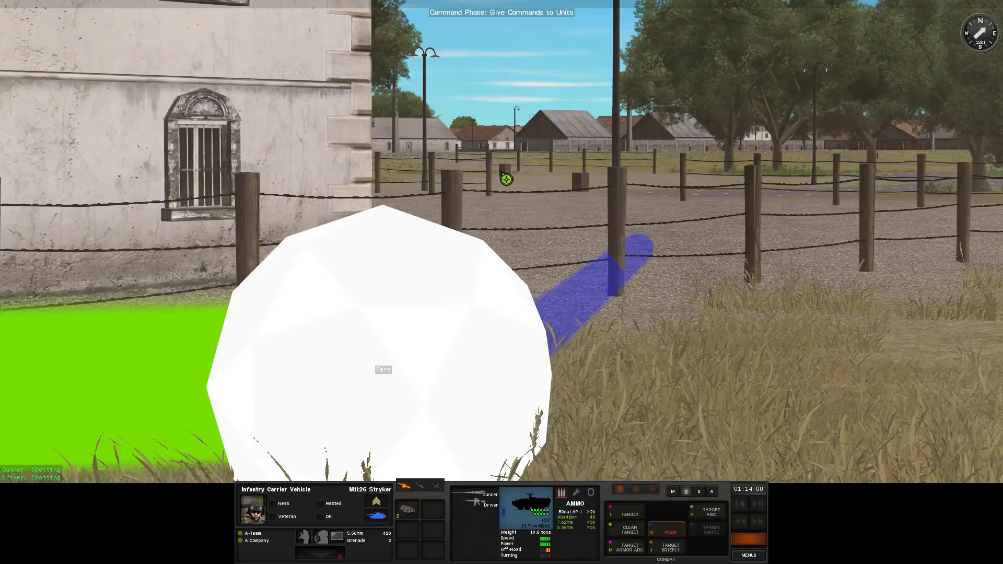
{"action": "scroll", "coordinate": [541, 242], "scroll_direction": "down", "scroll_amount": 5}
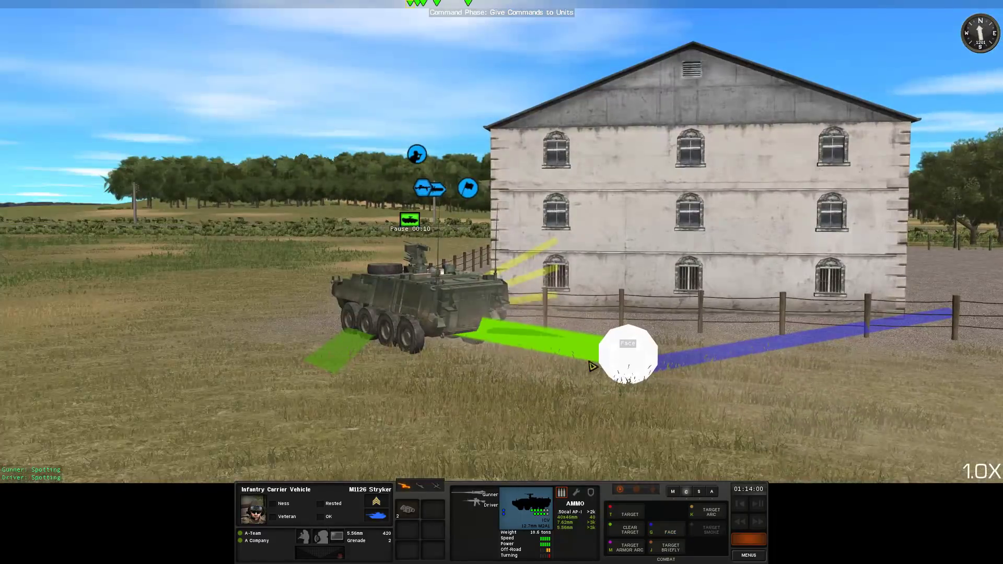
{"action": "key", "text": "d"}
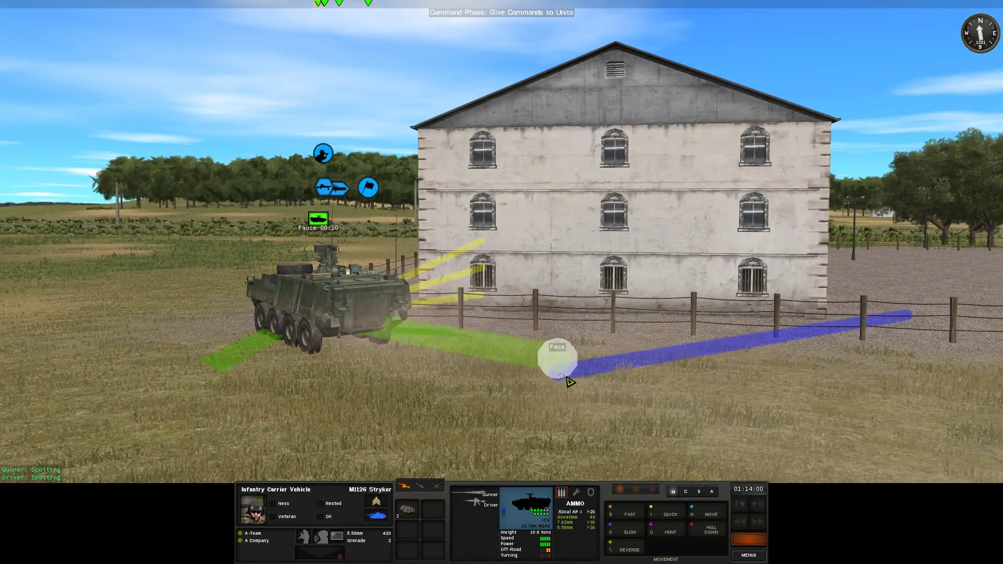
{"action": "key", "text": "w"}
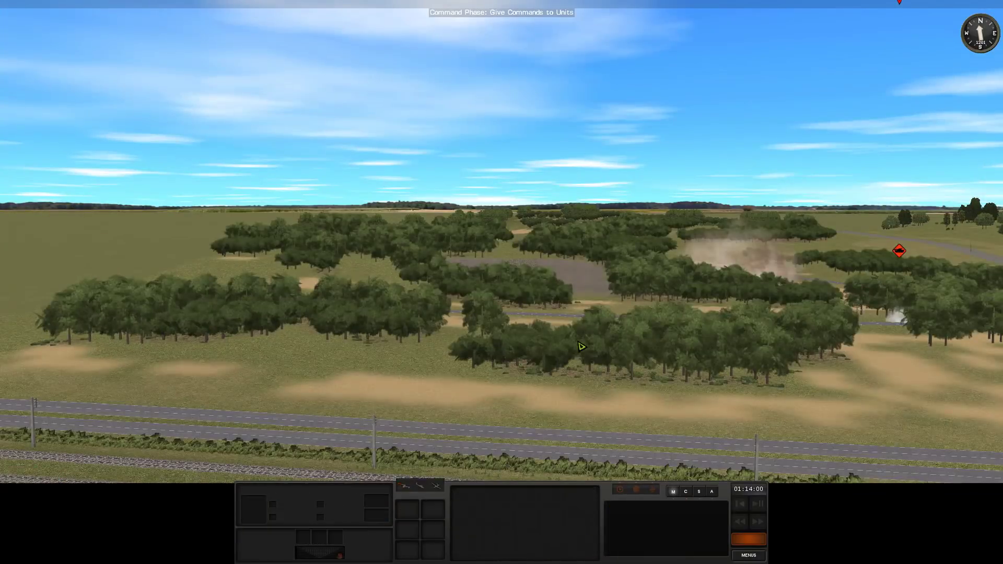
{"action": "scroll", "coordinate": [566, 341], "scroll_direction": "down", "scroll_amount": 2}
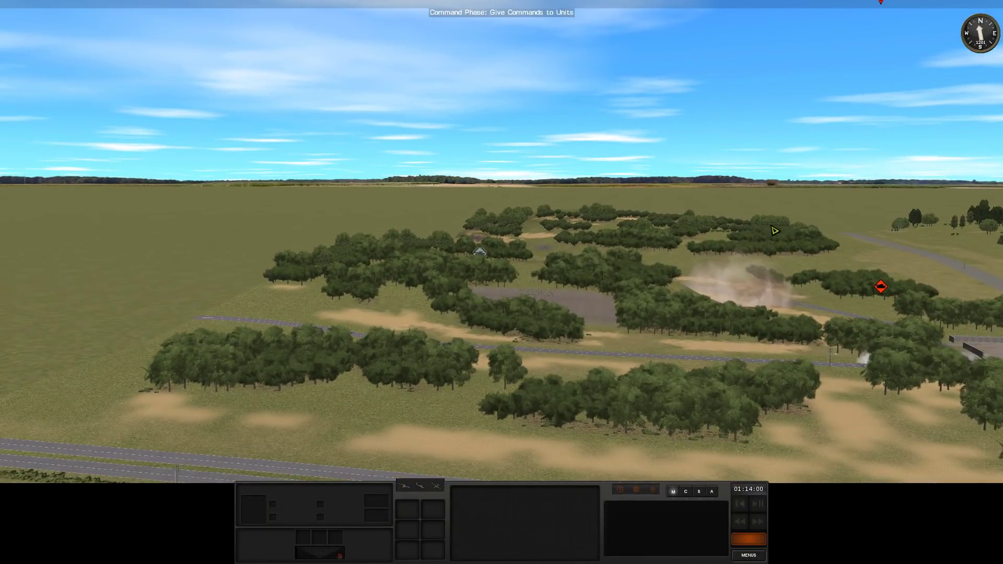
{"action": "scroll", "coordinate": [650, 327], "scroll_direction": "down", "scroll_amount": 2}
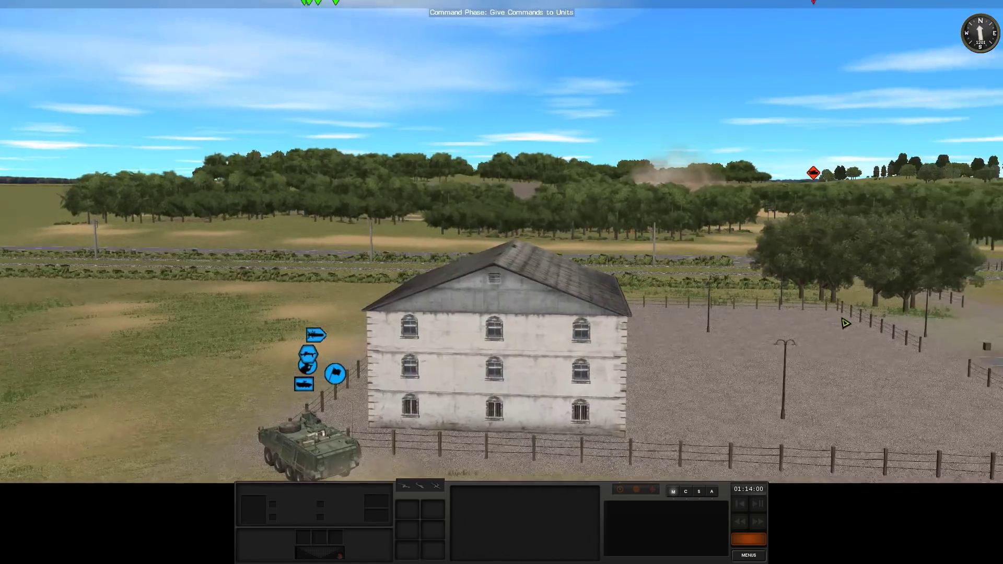
{"action": "scroll", "coordinate": [706, 334], "scroll_direction": "up", "scroll_amount": 4}
{"action": "scroll", "coordinate": [768, 343], "scroll_direction": "up", "scroll_amount": 3}
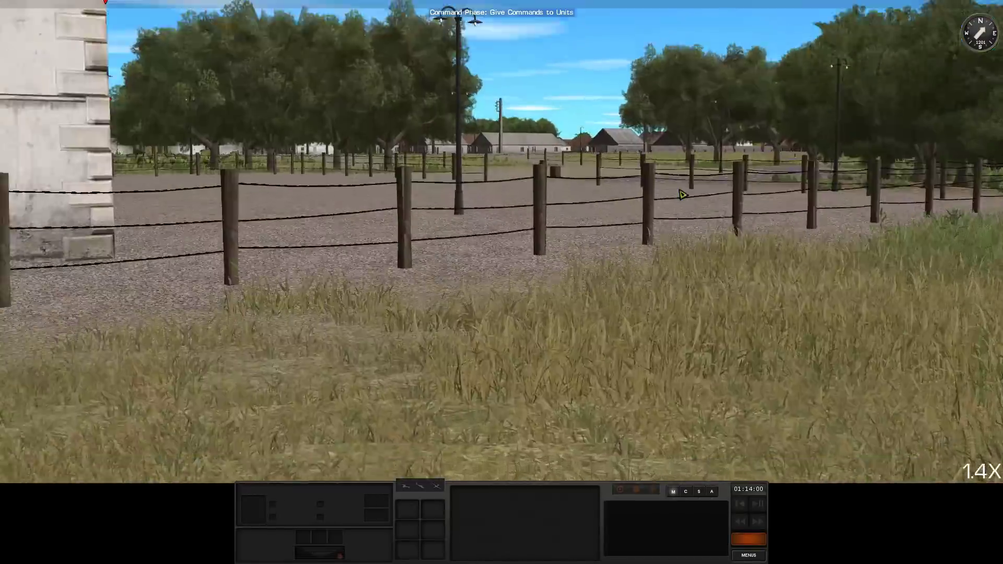
{"action": "scroll", "coordinate": [737, 325], "scroll_direction": "down", "scroll_amount": 3}
{"action": "scroll", "coordinate": [674, 291], "scroll_direction": "down", "scroll_amount": 3}
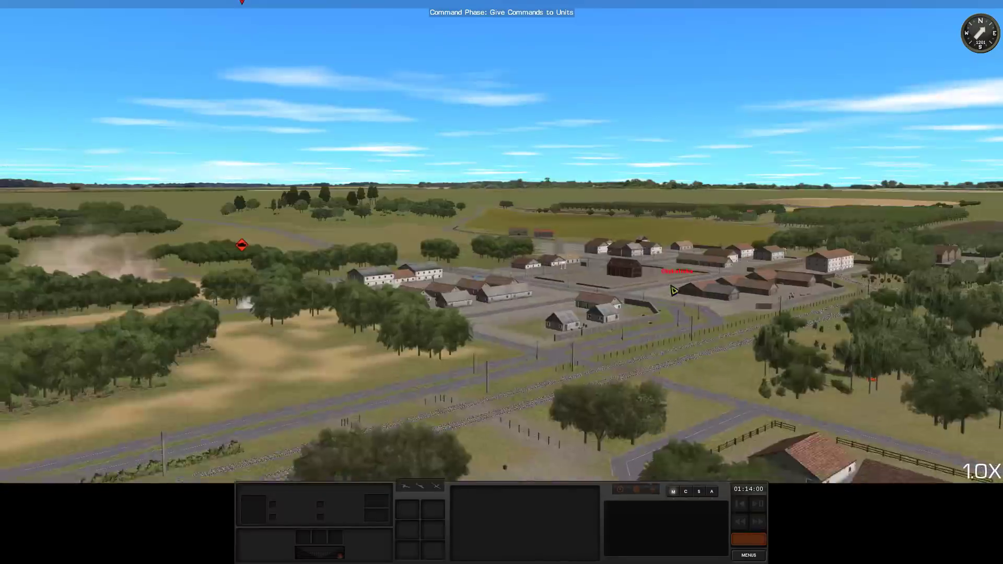
{"action": "scroll", "coordinate": [672, 291], "scroll_direction": "down", "scroll_amount": 3}
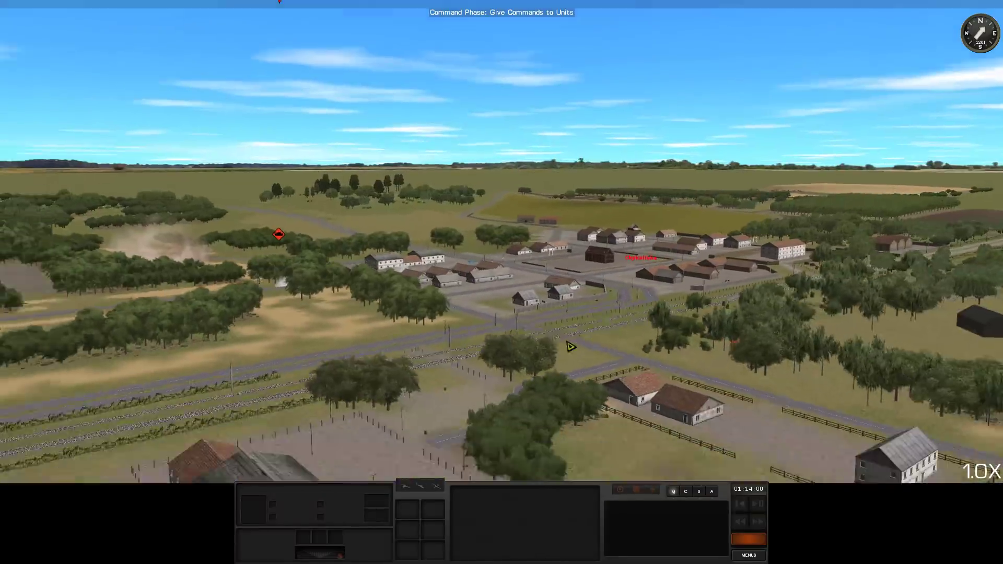
{"action": "scroll", "coordinate": [675, 306], "scroll_direction": "up", "scroll_amount": 3}
{"action": "scroll", "coordinate": [676, 324], "scroll_direction": "down", "scroll_amount": 3}
{"action": "scroll", "coordinate": [624, 257], "scroll_direction": "down", "scroll_amount": 2}
{"action": "scroll", "coordinate": [625, 257], "scroll_direction": "down", "scroll_amount": 2}
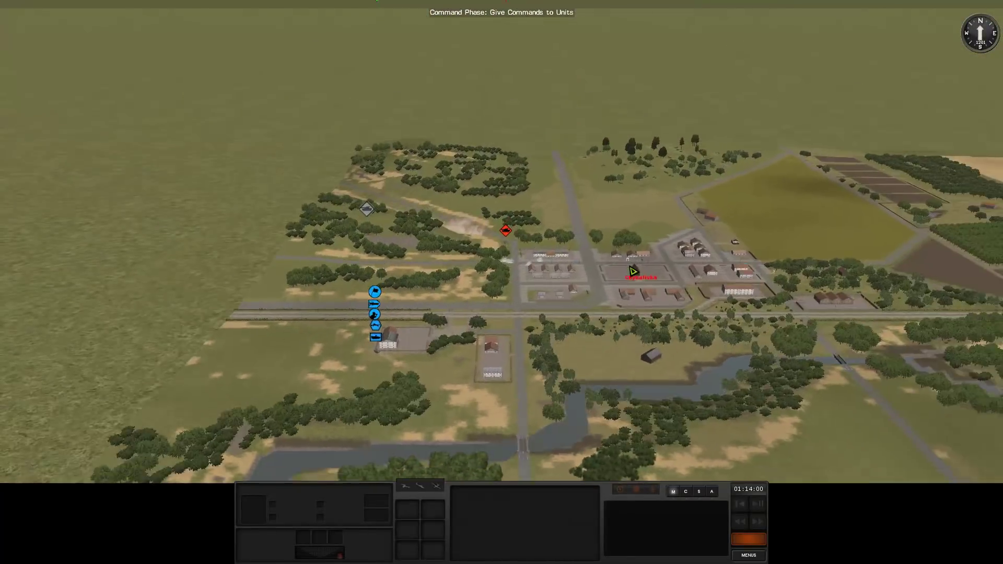
Pan the view east toward 3rd Squad's Stryker at the treeline
{"action": "key", "text": "d"}
{"action": "scroll", "coordinate": [792, 284], "scroll_direction": "up", "scroll_amount": 3}
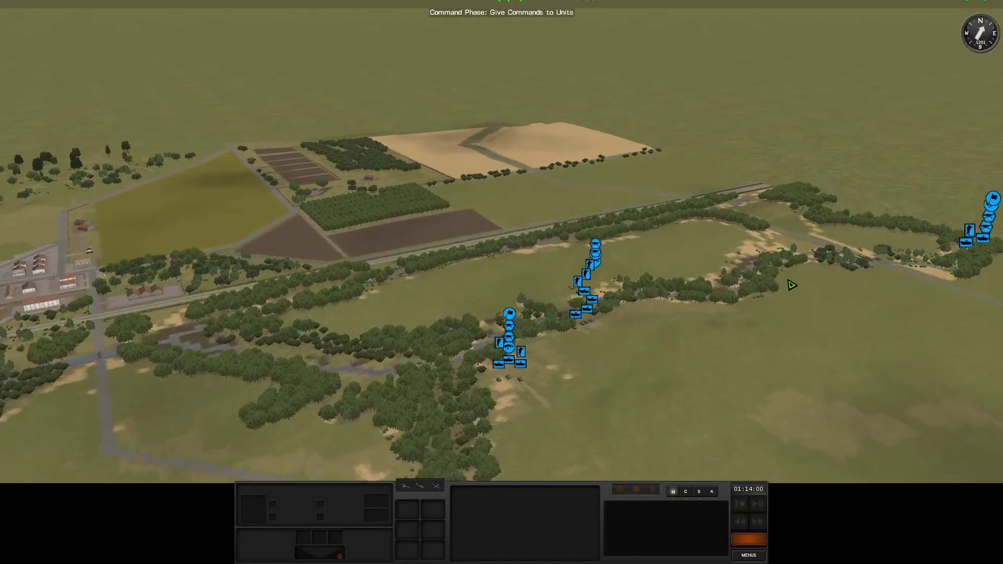
{"action": "scroll", "coordinate": [667, 285], "scroll_direction": "up", "scroll_amount": 3}
{"action": "scroll", "coordinate": [543, 284], "scroll_direction": "up", "scroll_amount": 2}
{"action": "scroll", "coordinate": [543, 284], "scroll_direction": "up", "scroll_amount": 2}
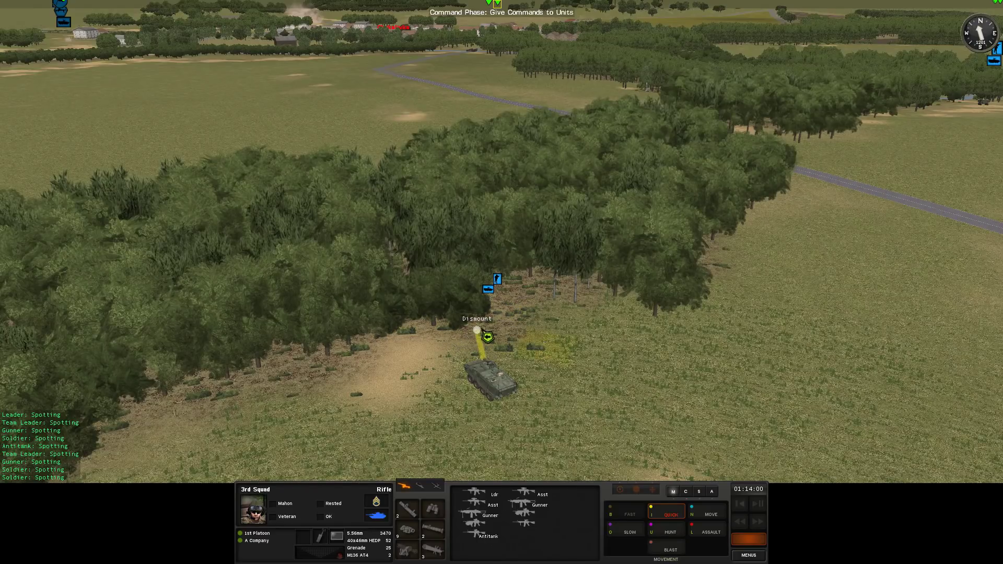
Select the Stinger Humvee in the open field
{"action": "key", "text": "s"}
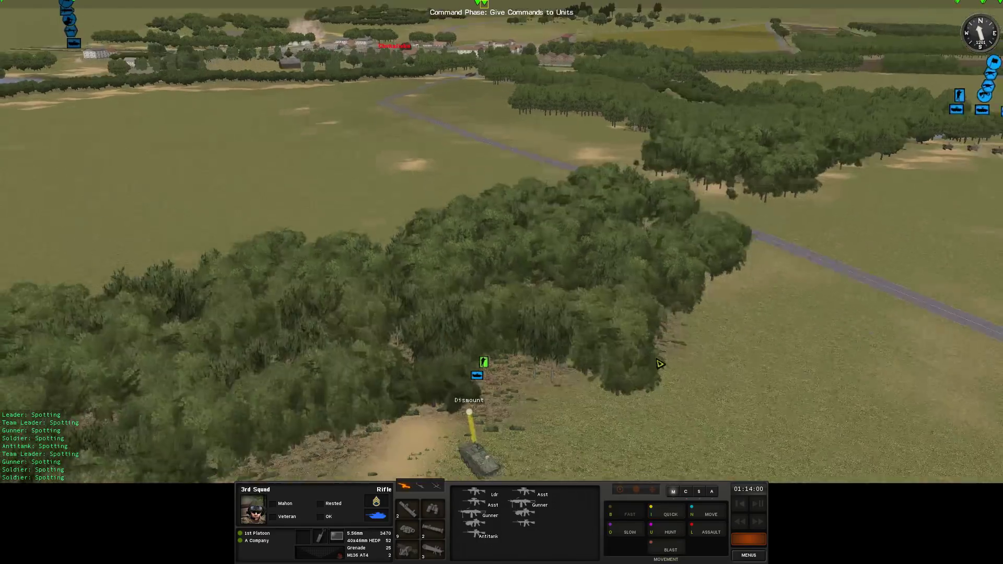
{"action": "left_click", "coordinate": [480, 258]}
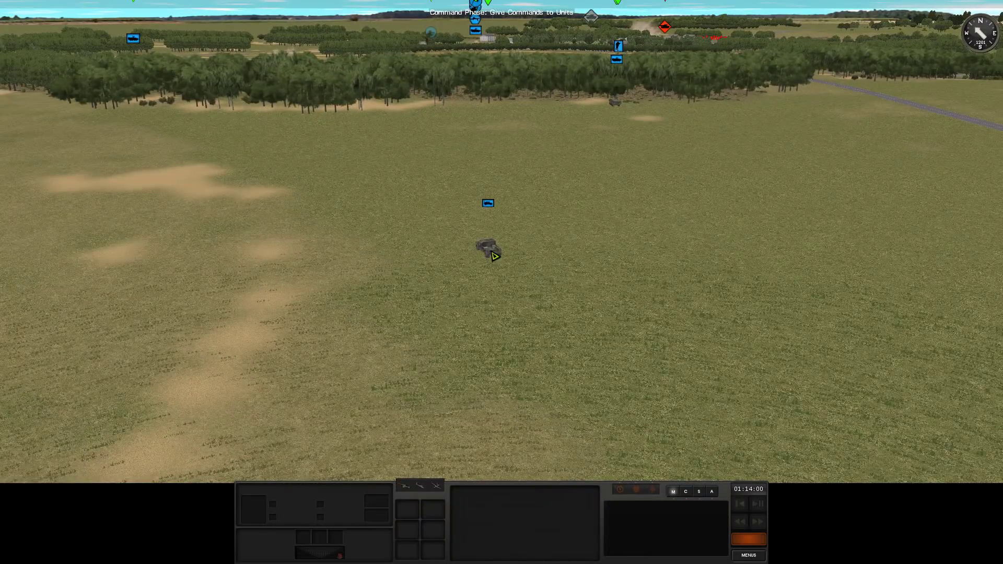
{"action": "key", "text": "s"}
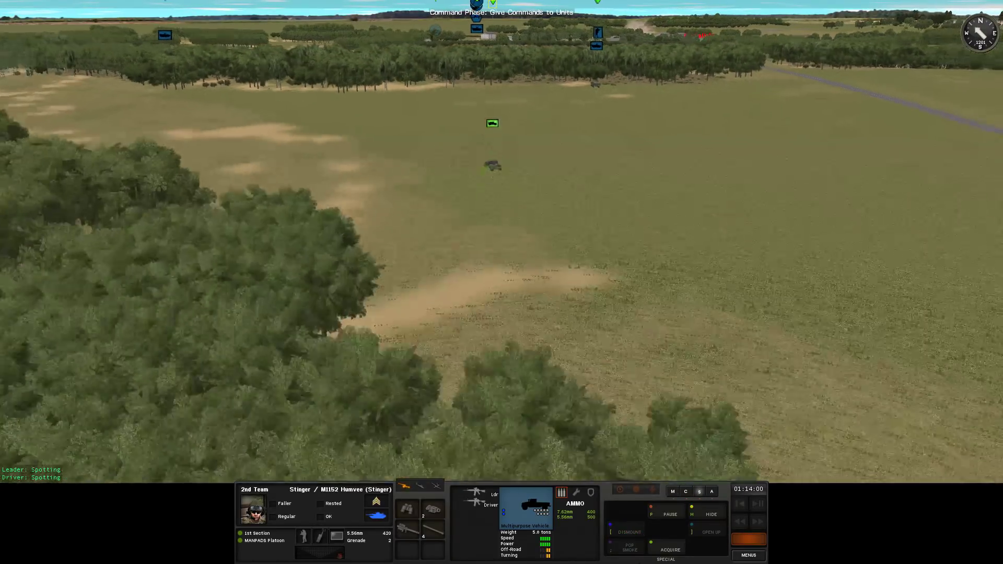
Select the 1st Section HQ, then bring the three creekside Strykers into view
{"action": "key", "text": "w"}
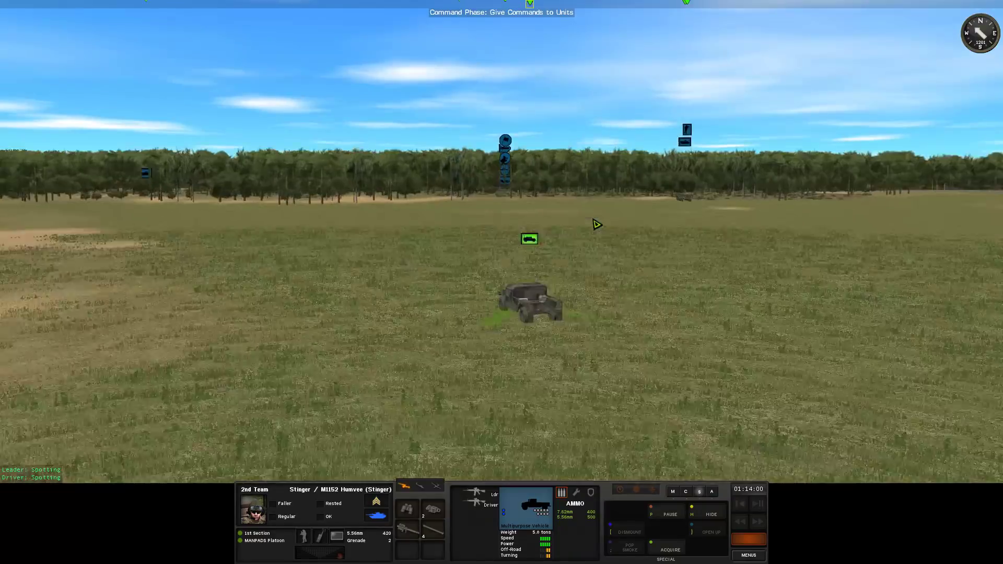
{"action": "key", "text": "w"}
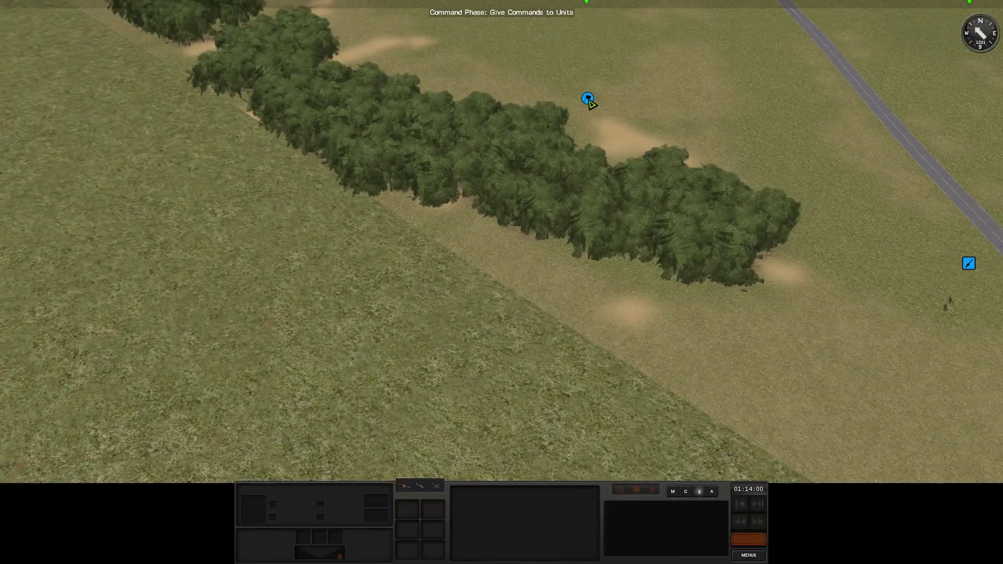
{"action": "double_click", "coordinate": [588, 100]}
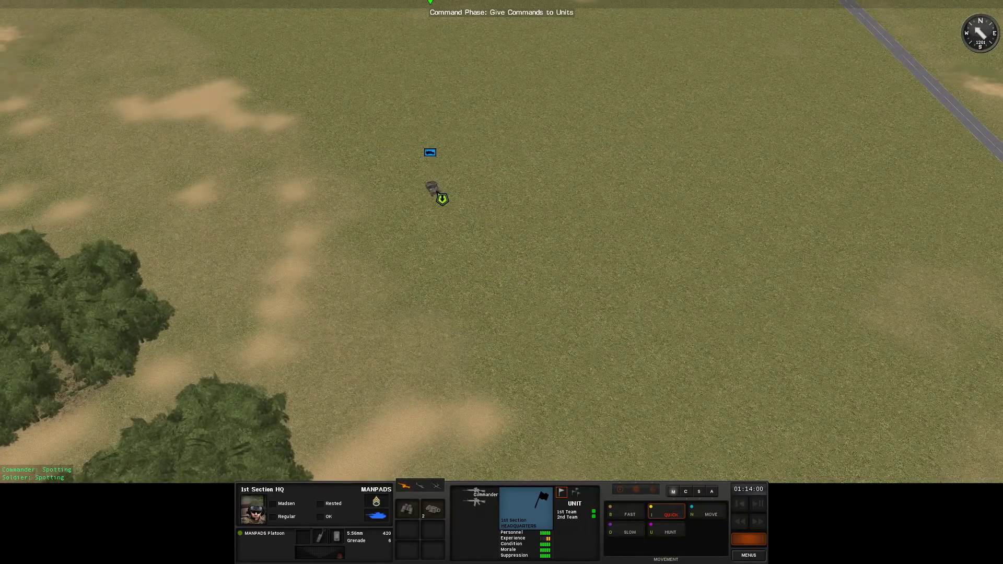
{"action": "left_click_drag", "start_coordinate": [524, 229], "coordinate": [698, 260]}
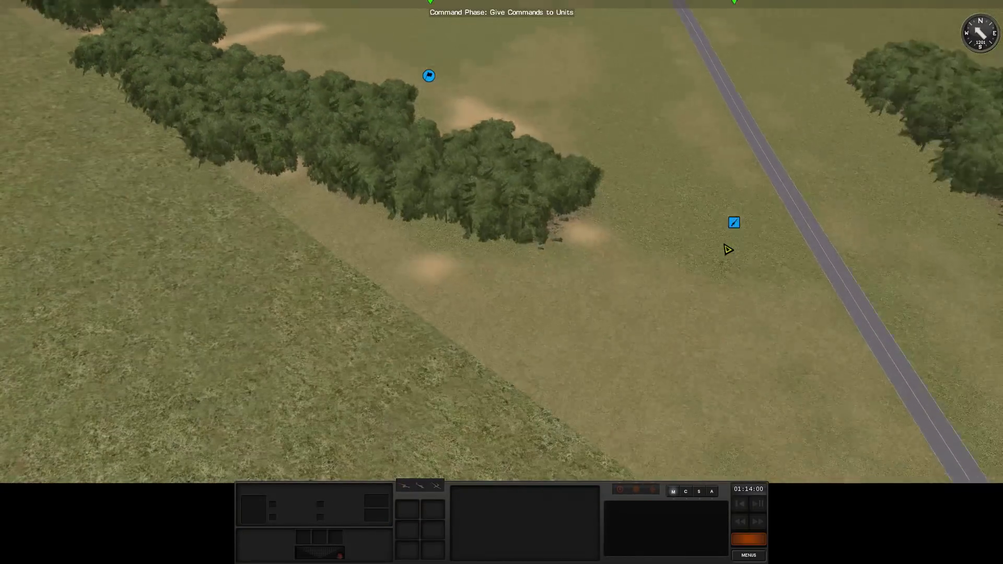
{"action": "key", "text": "d"}
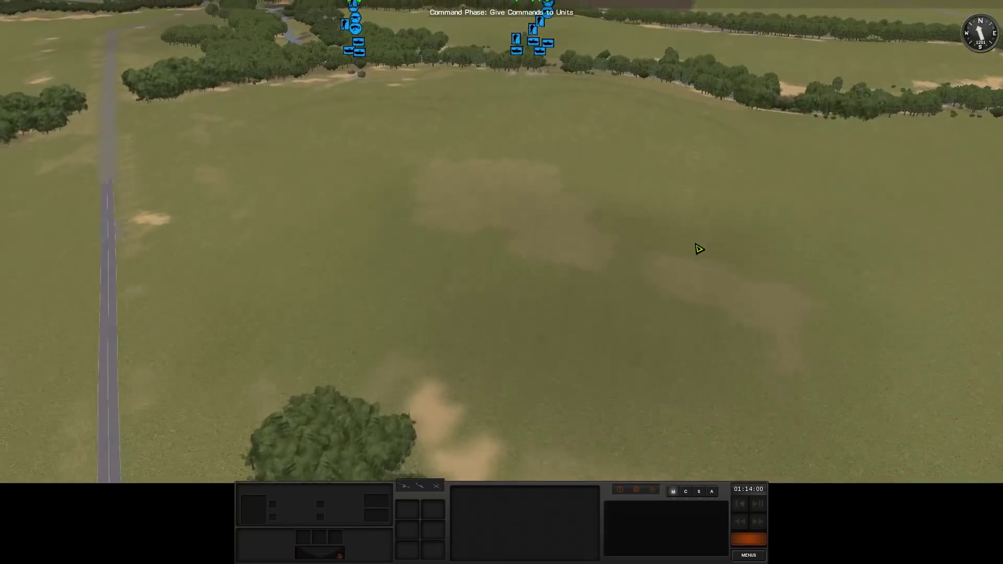
{"action": "scroll", "coordinate": [699, 249], "scroll_direction": "up", "scroll_amount": 5}
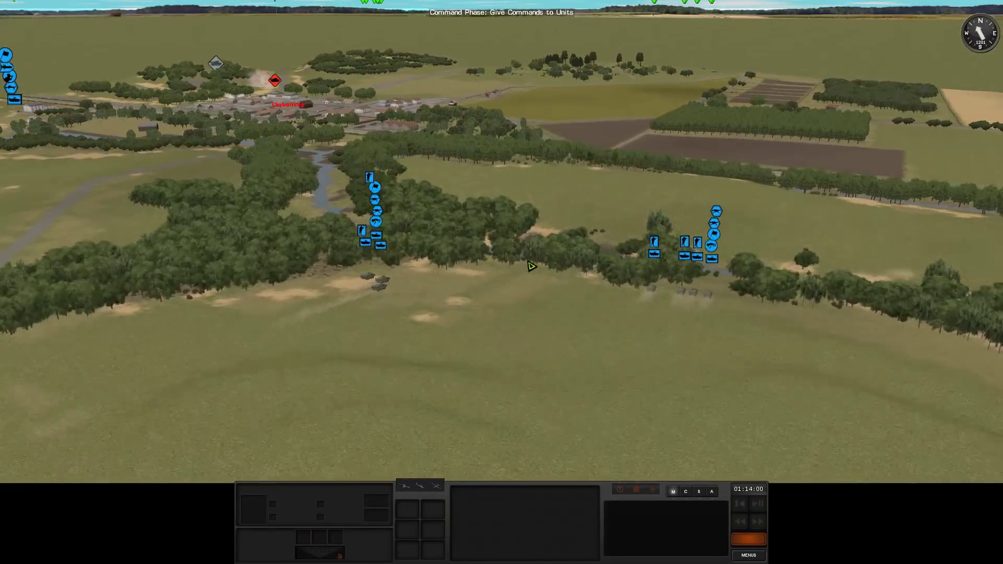
{"action": "scroll", "coordinate": [541, 268], "scroll_direction": "up", "scroll_amount": 5}
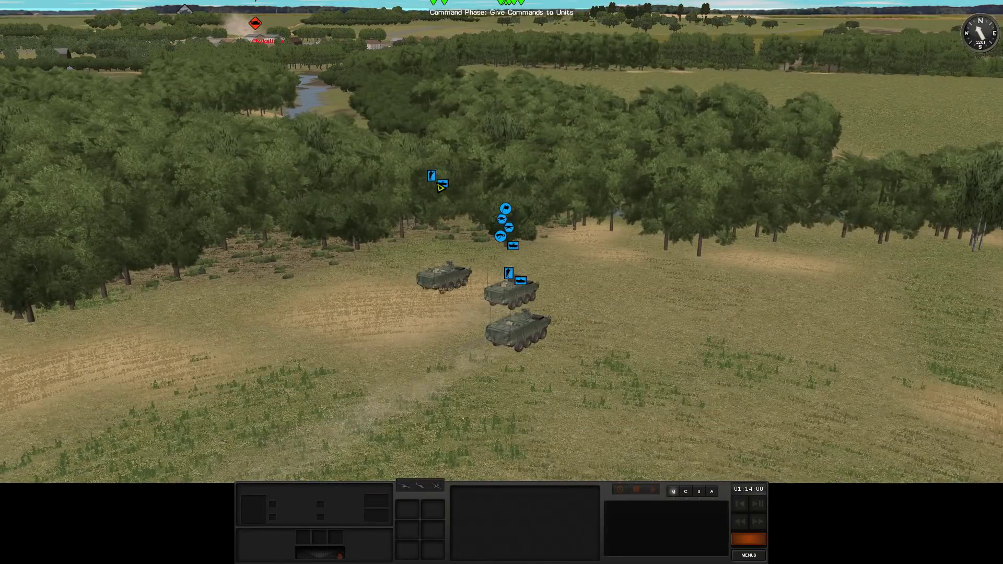
Select 2nd Squad beside the Strykers, with only tree trunks shown
{"action": "left_click", "coordinate": [441, 187]}
{"action": "key", "text": "alt+t"}
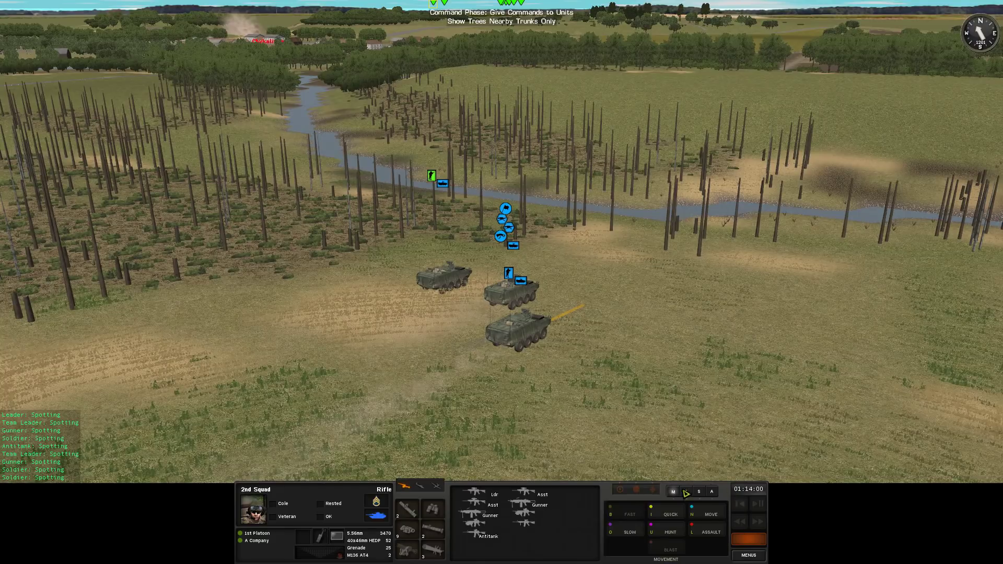
{"action": "left_click", "coordinate": [671, 515]}
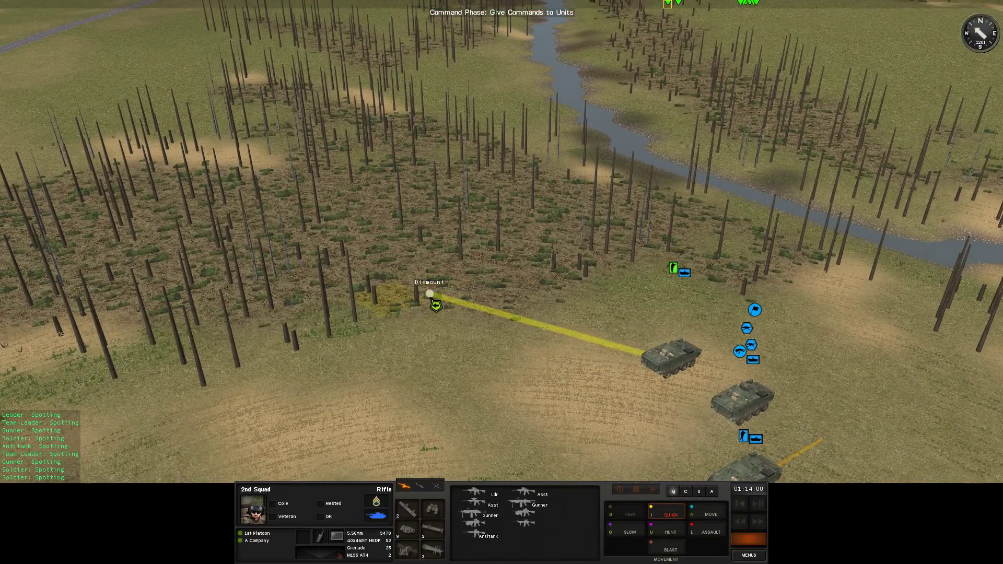
Plot a Dismount waypoint near the creek for 4th Squad's Stryker
{"action": "double_click", "coordinate": [745, 330]}
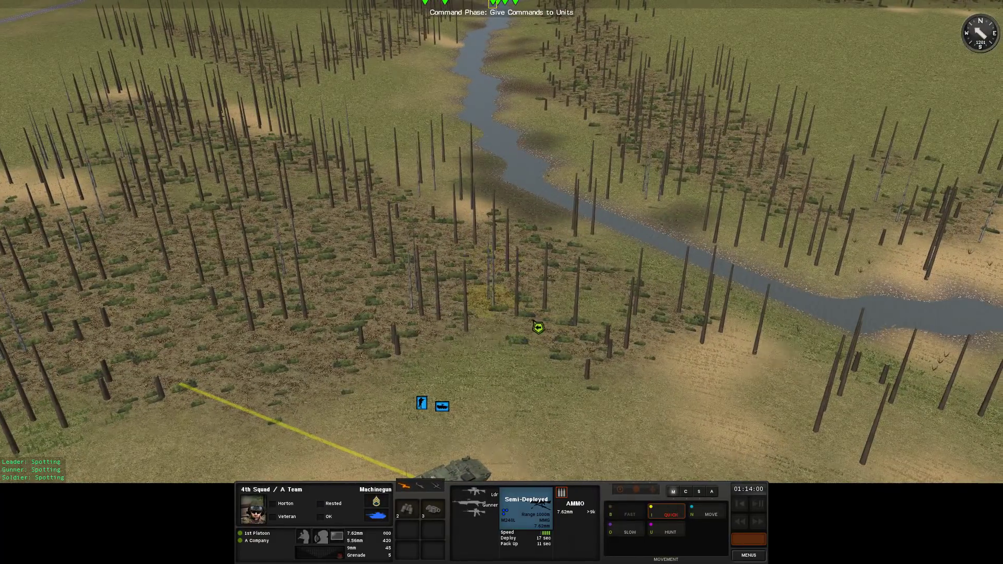
{"action": "left_click", "coordinate": [505, 323]}
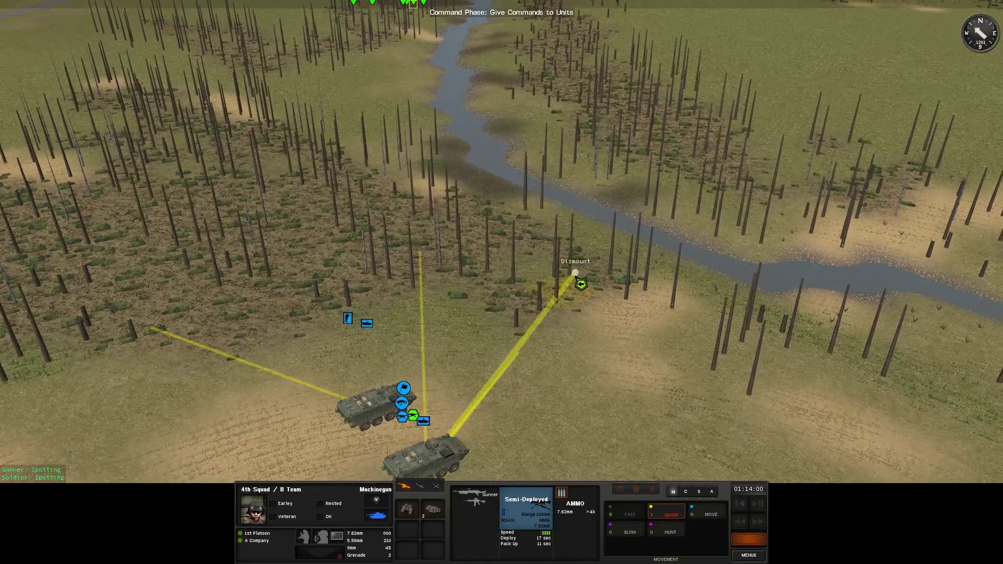
{"action": "left_click", "coordinate": [577, 282]}
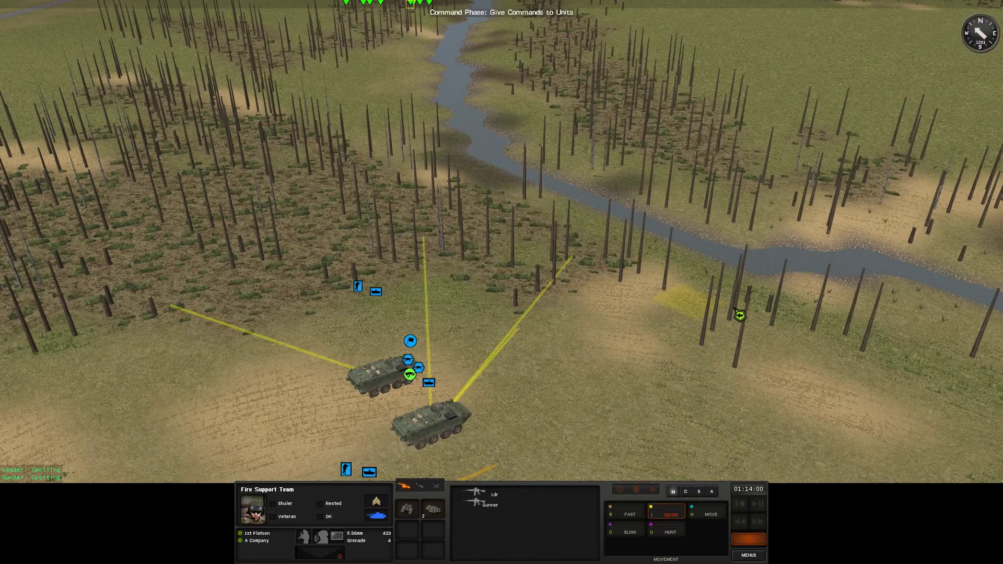
{"action": "left_click", "coordinate": [743, 316]}
{"action": "scroll", "coordinate": [727, 269], "scroll_direction": "down", "scroll_amount": 5}
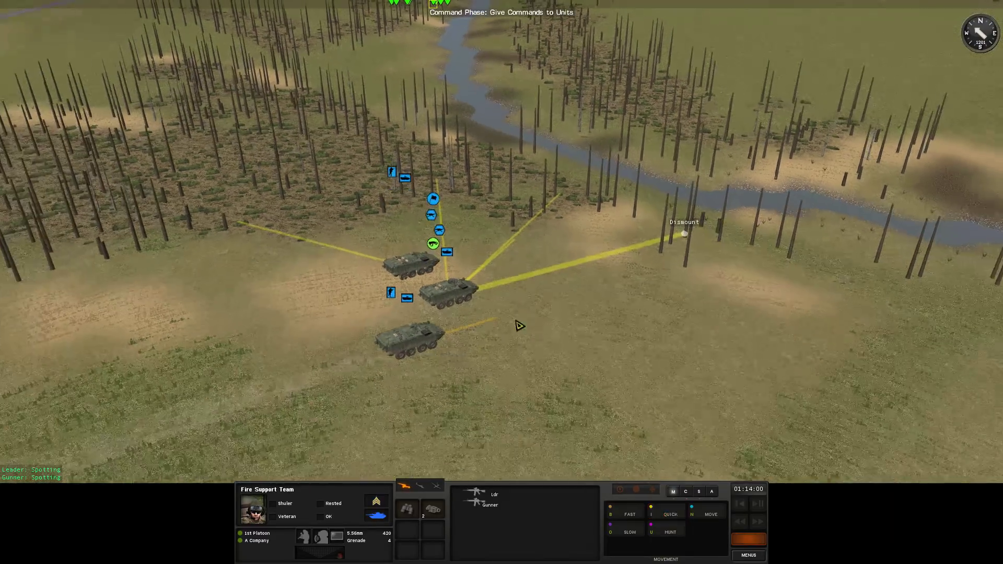
Plot a Fast move for the 2nd Infantry Carrier Stryker, then survey the village ahead
{"action": "key", "text": "f"}
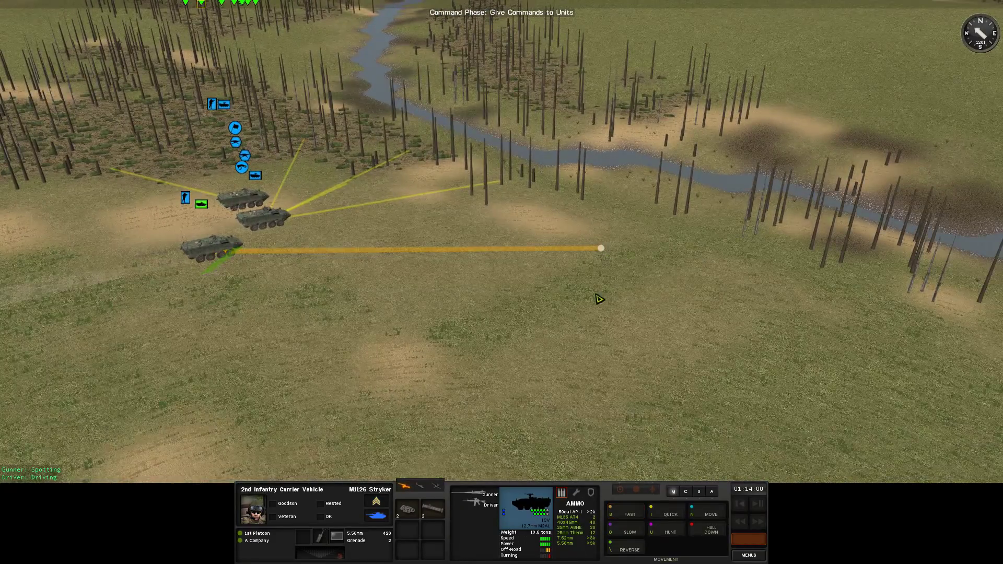
{"action": "scroll", "coordinate": [654, 311], "scroll_direction": "down", "scroll_amount": 5}
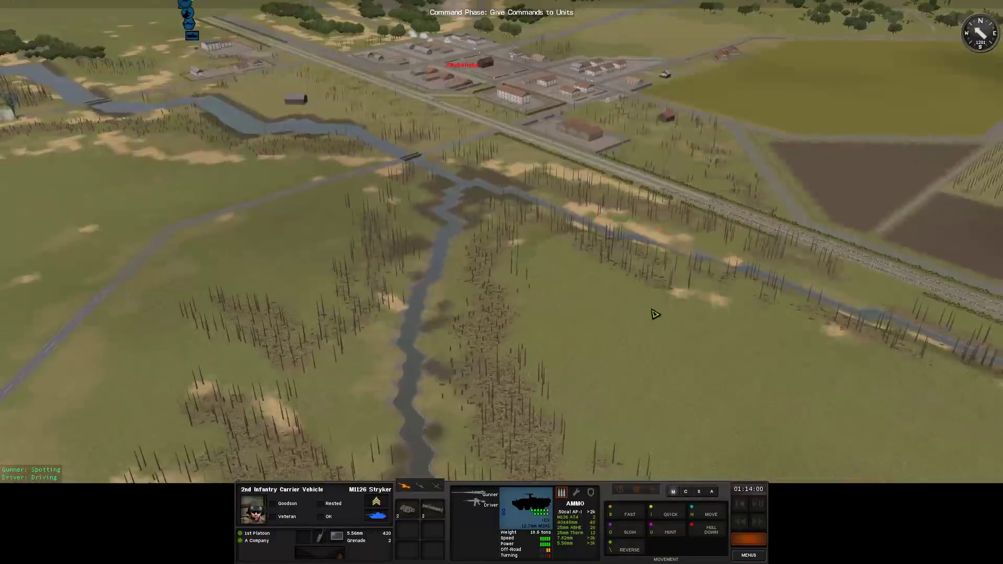
{"action": "scroll", "coordinate": [523, 332], "scroll_direction": "up", "scroll_amount": 5}
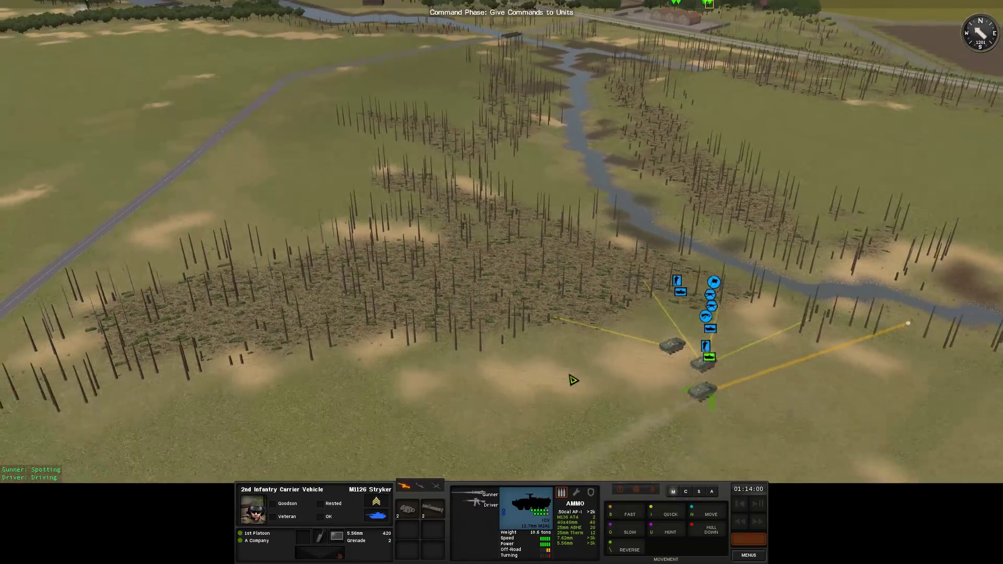
{"action": "left_click", "coordinate": [587, 380]}
{"action": "scroll", "coordinate": [429, 236], "scroll_direction": "up", "scroll_amount": 3}
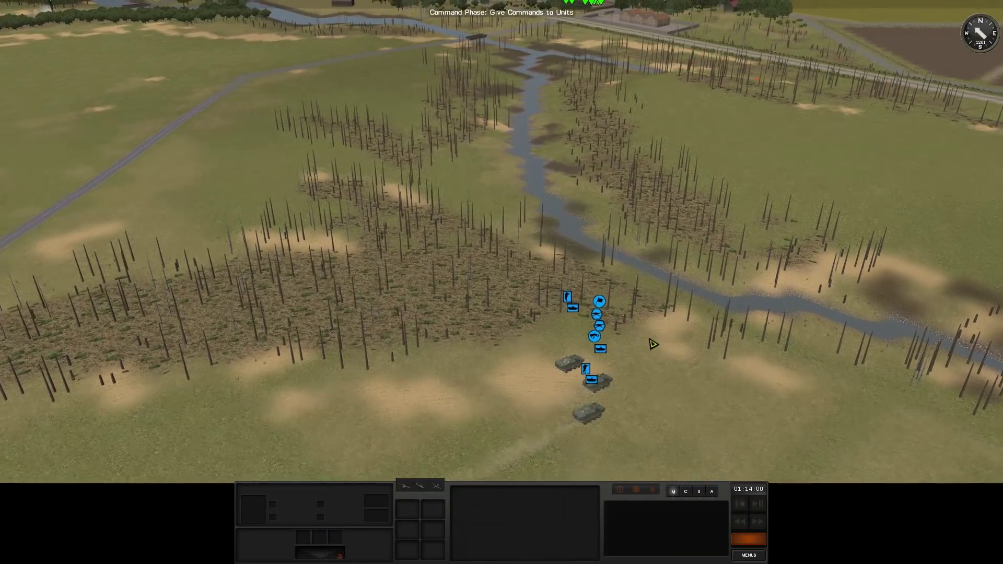
{"action": "key", "text": "w"}
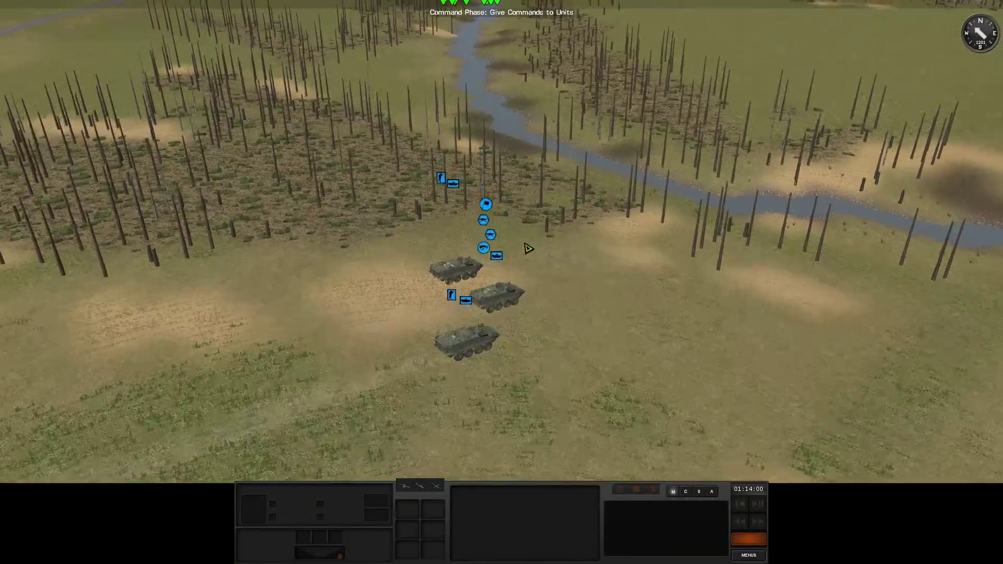
{"action": "scroll", "coordinate": [486, 216], "scroll_direction": "up", "scroll_amount": 3}
{"action": "scroll", "coordinate": [486, 216], "scroll_direction": "down", "scroll_amount": 3}
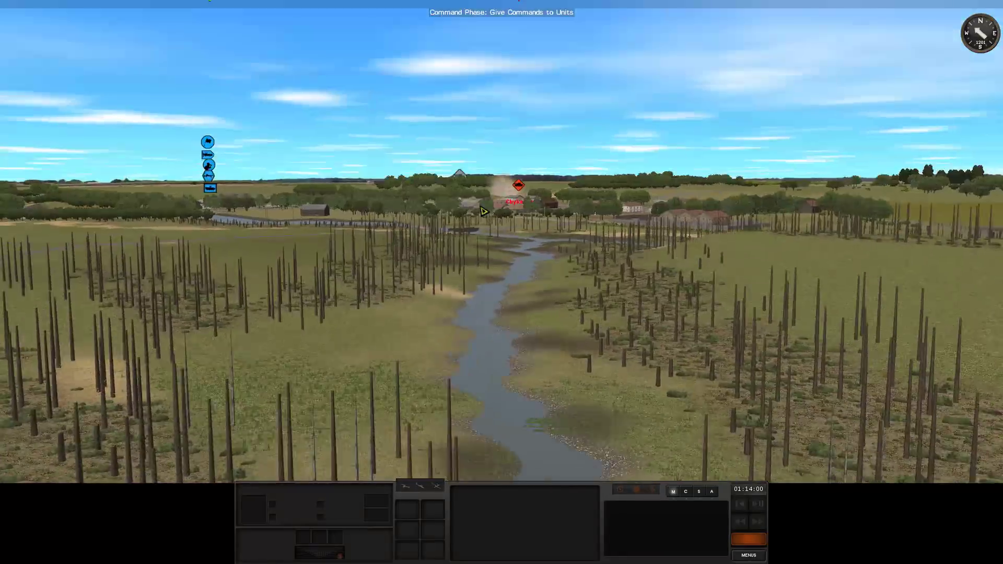
{"action": "scroll", "coordinate": [529, 329], "scroll_direction": "down", "scroll_amount": 2}
{"action": "scroll", "coordinate": [550, 421], "scroll_direction": "down", "scroll_amount": 3}
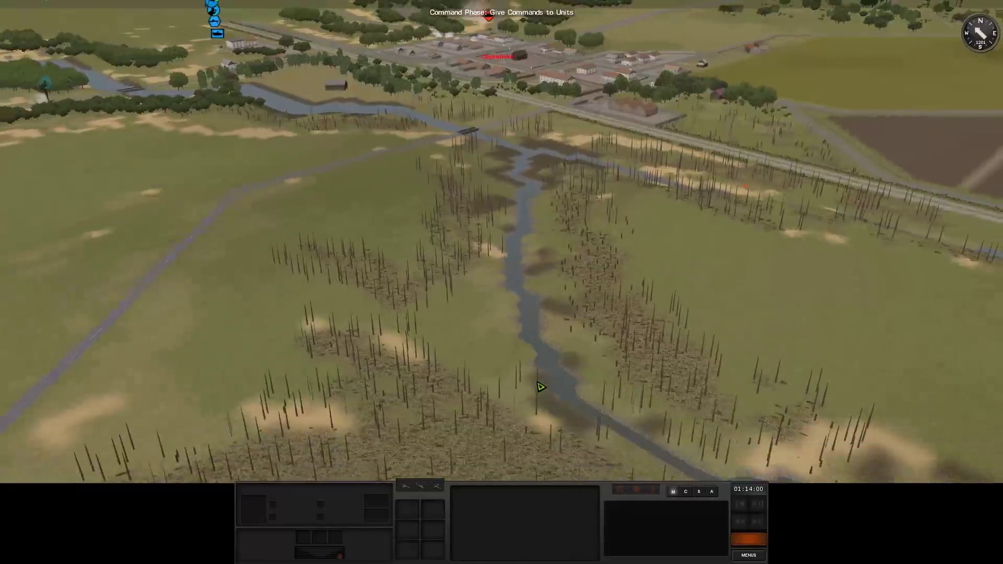
{"action": "scroll", "coordinate": [540, 385], "scroll_direction": "down", "scroll_amount": 3}
{"action": "key", "text": "w"}
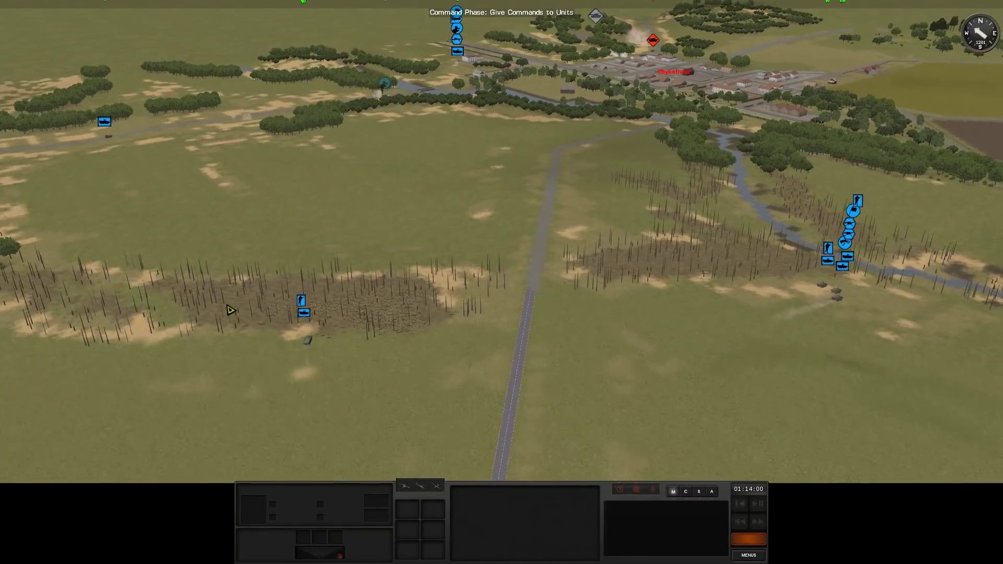
{"action": "key", "text": "s"}
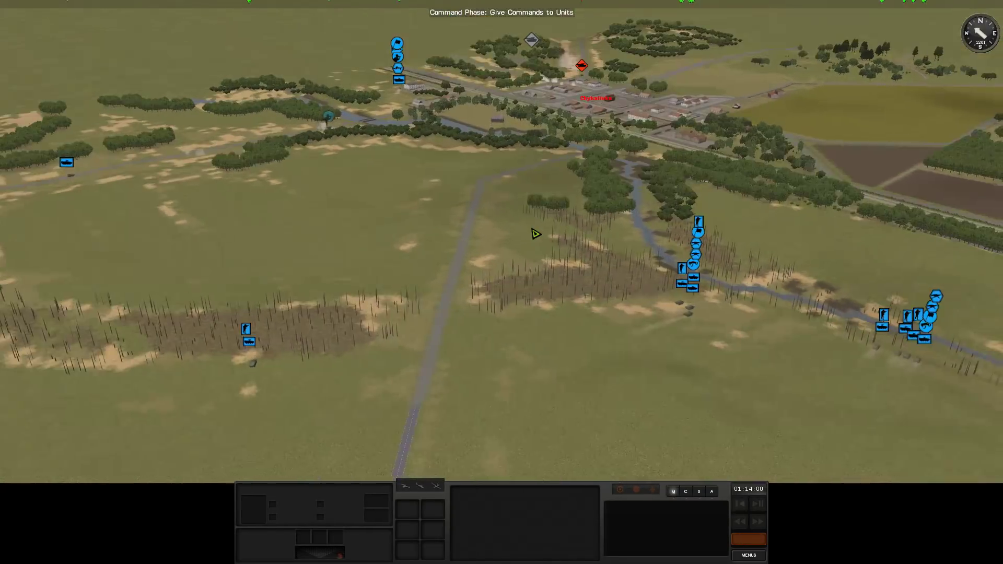
Plot a slow move to the creek bank for the leftmost 2nd Platoon Stryker
{"action": "double_click", "coordinate": [535, 234]}
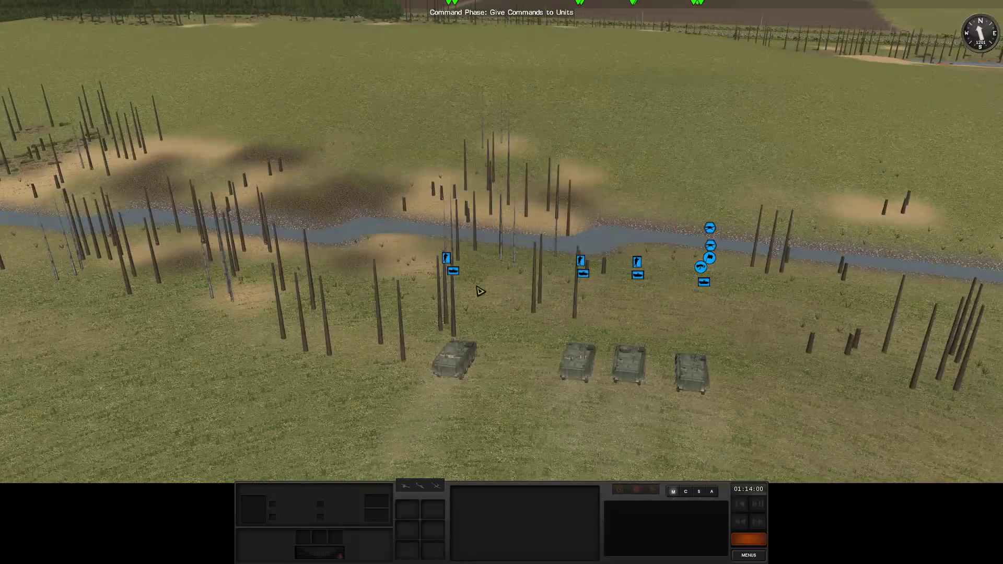
{"action": "left_click", "coordinate": [453, 355]}
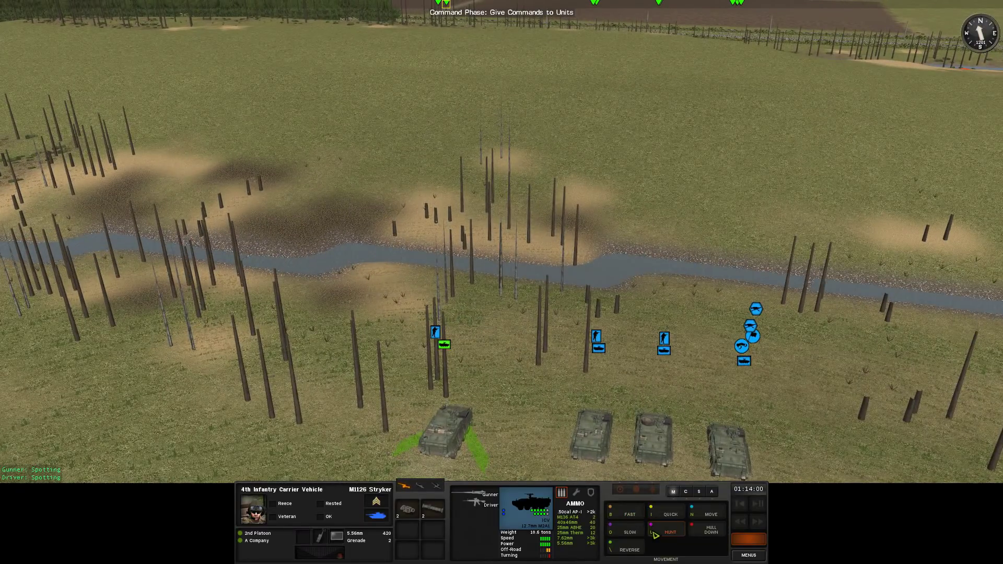
{"action": "left_click", "coordinate": [629, 534]}
{"action": "key", "text": "w"}
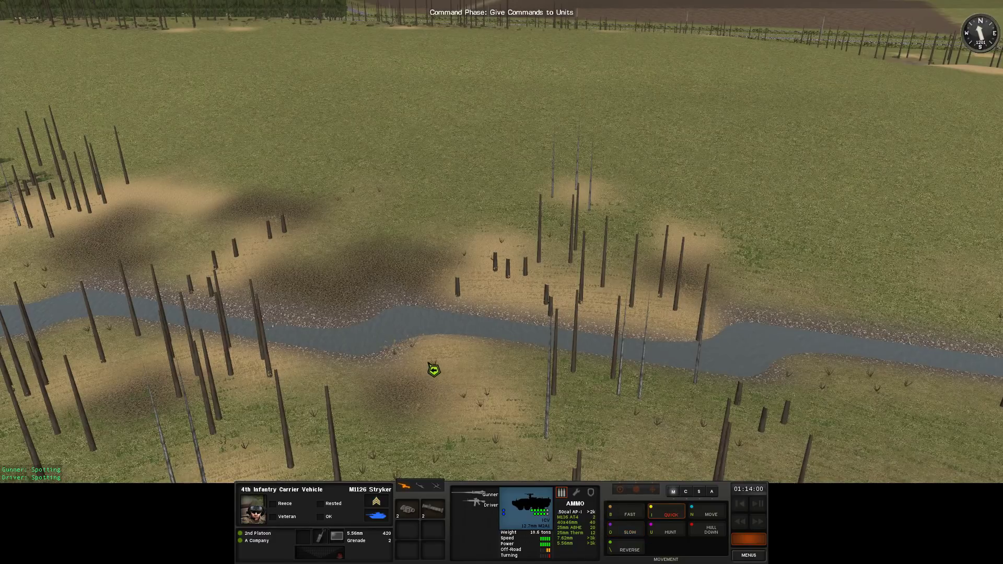
{"action": "left_click", "coordinate": [433, 371]}
Plot a quick move to the creek for the 3rd Stryker
{"action": "left_click", "coordinate": [564, 406]}
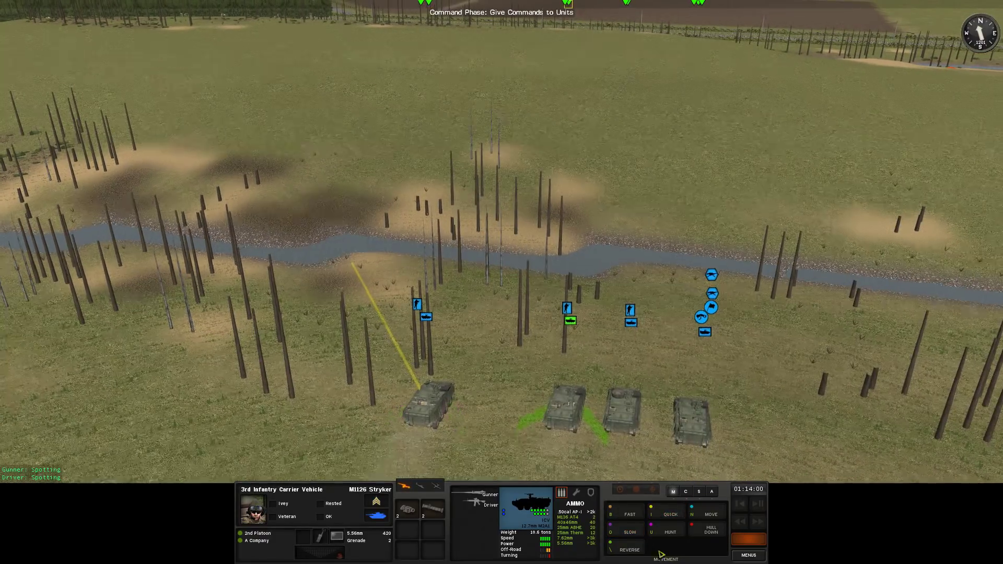
{"action": "key", "text": "w"}
{"action": "left_click", "coordinate": [555, 341]}
{"action": "key", "text": "s"}
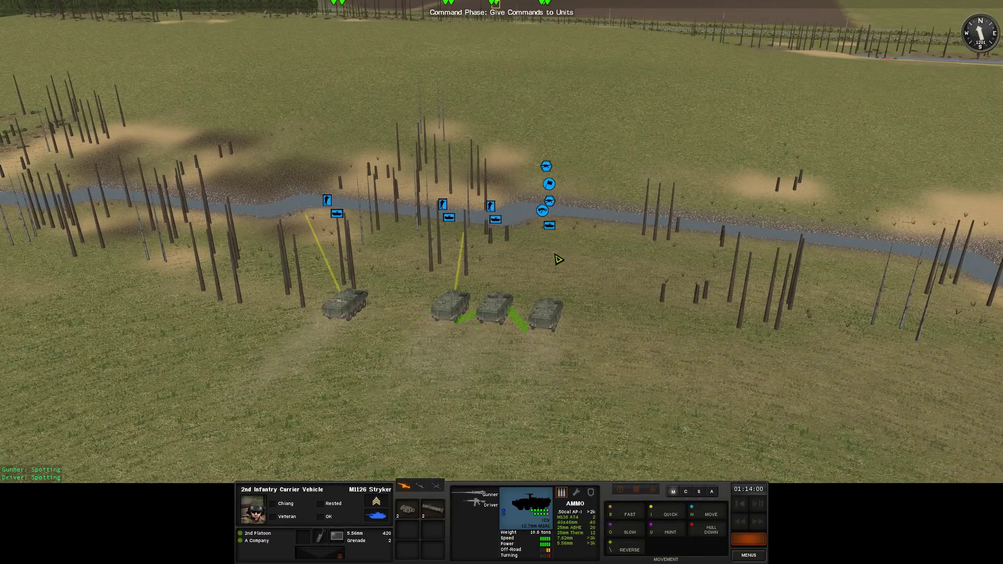
{"action": "key", "text": "d"}
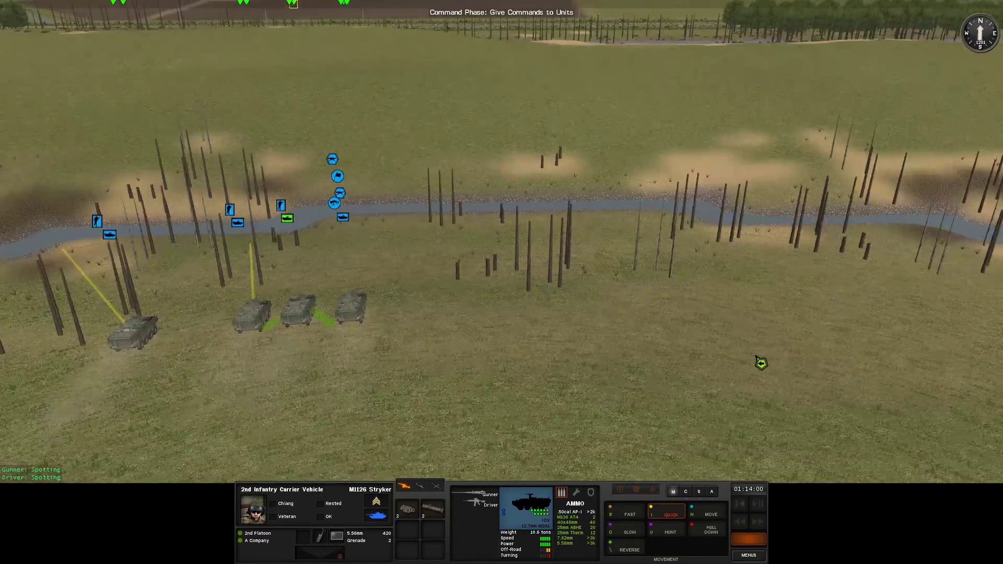
{"action": "key", "text": "w"}
{"action": "key", "text": "a"}
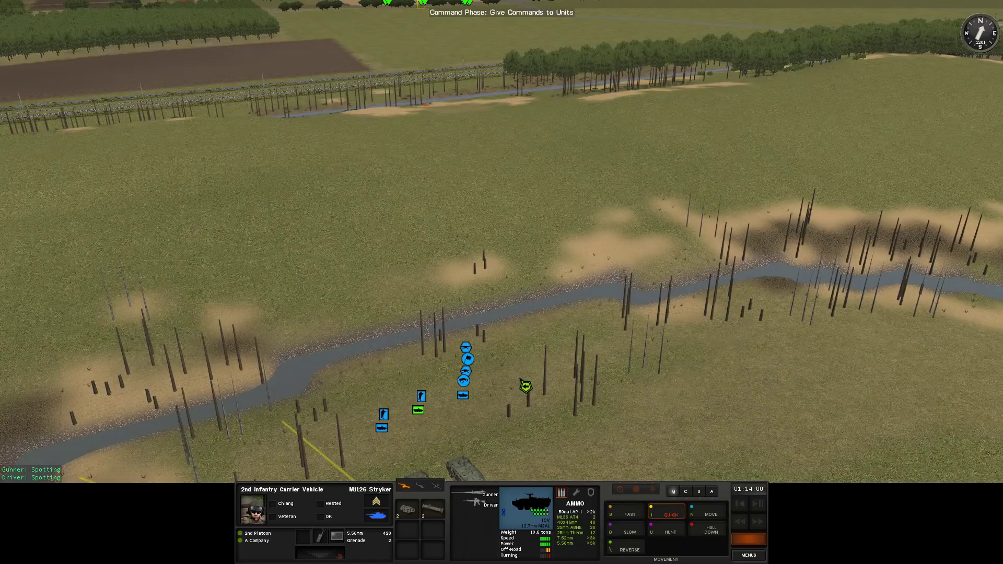
{"action": "key", "text": "s"}
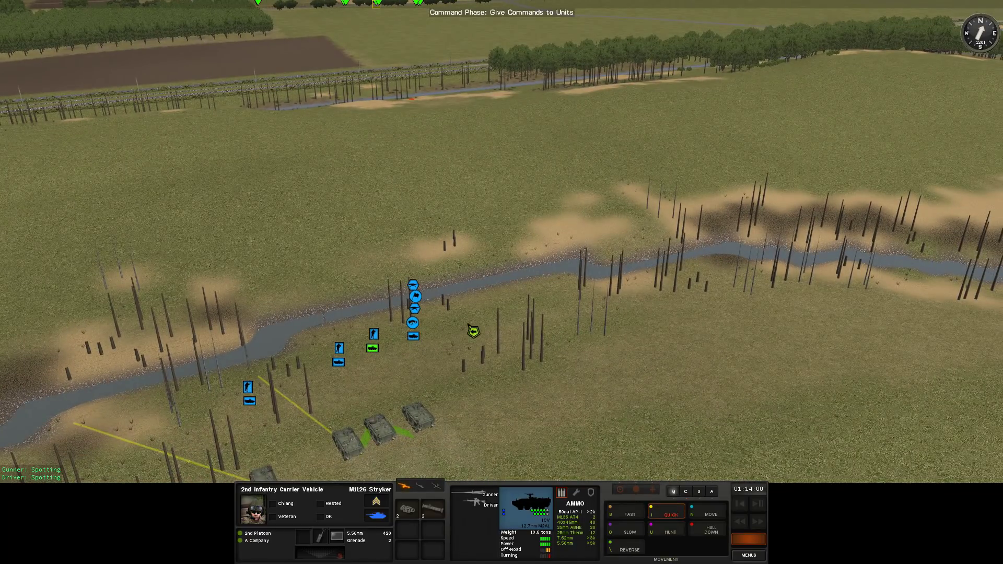
Check the 2nd Stryker's route and facing order beyond the creek up close
{"action": "key", "text": "1"}
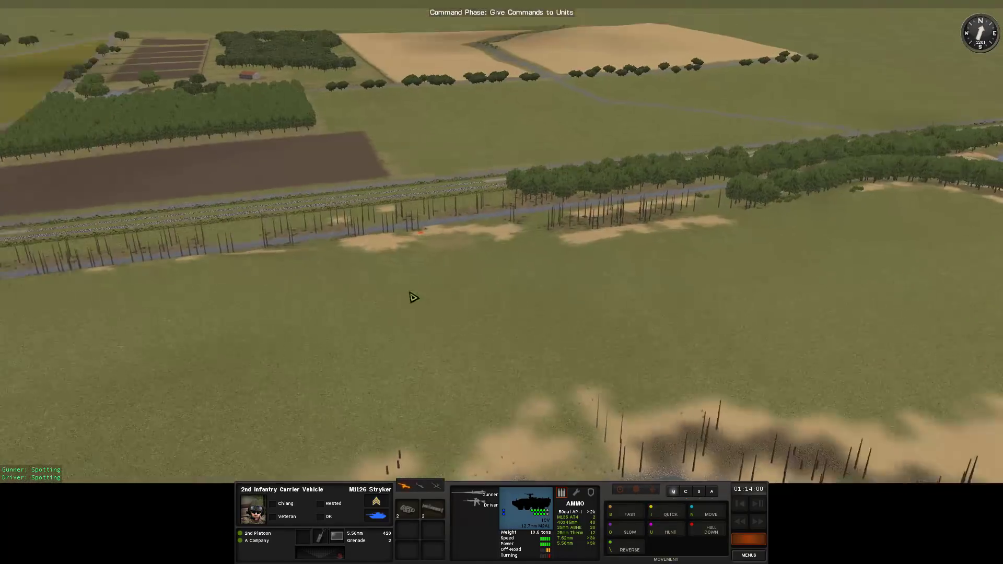
{"action": "scroll", "coordinate": [586, 393], "scroll_direction": "down", "scroll_amount": 5}
{"action": "scroll", "coordinate": [565, 331], "scroll_direction": "up", "scroll_amount": 5}
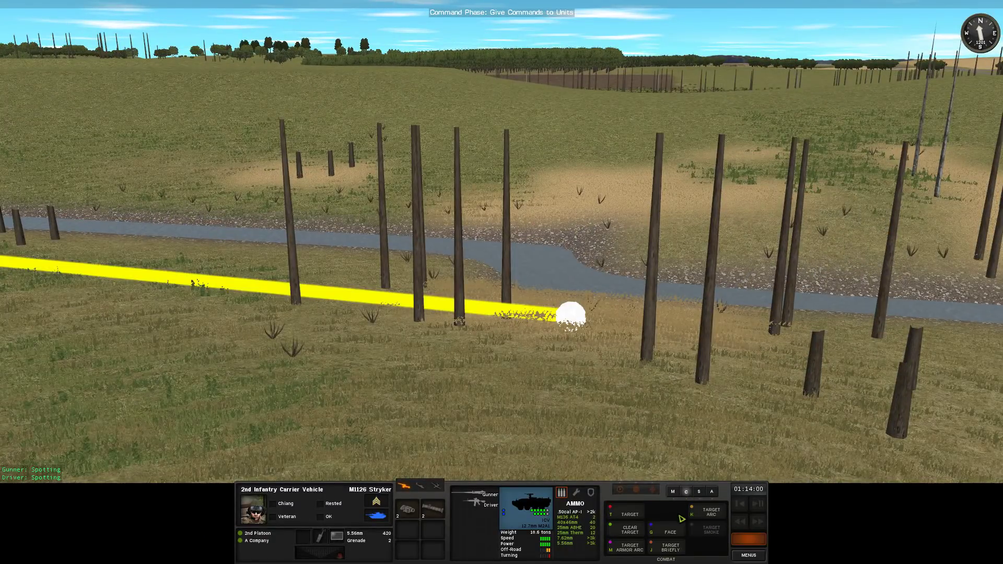
{"action": "scroll", "coordinate": [574, 290], "scroll_direction": "down", "scroll_amount": 3}
{"action": "scroll", "coordinate": [575, 290], "scroll_direction": "down", "scroll_amount": 3}
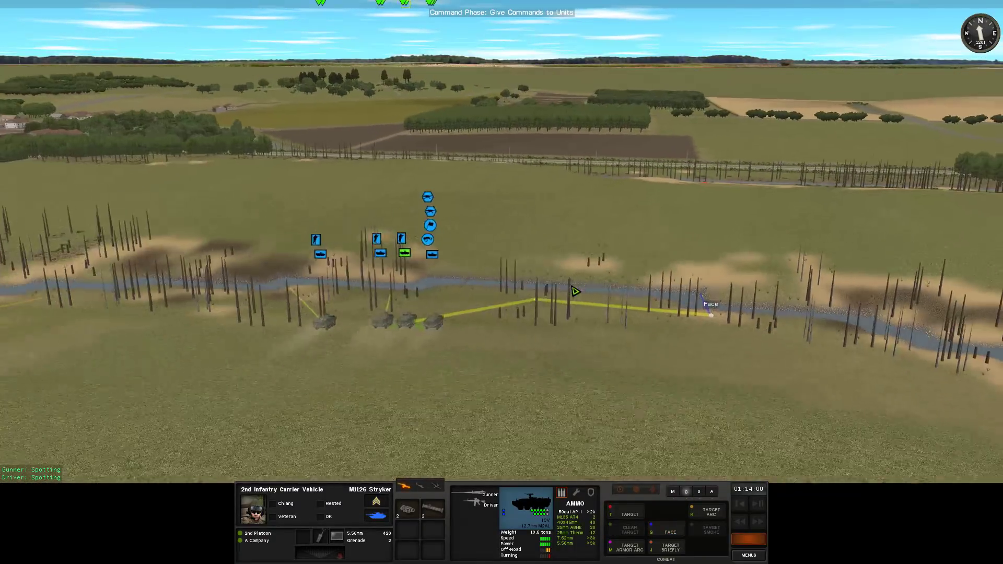
{"action": "key", "text": "w"}
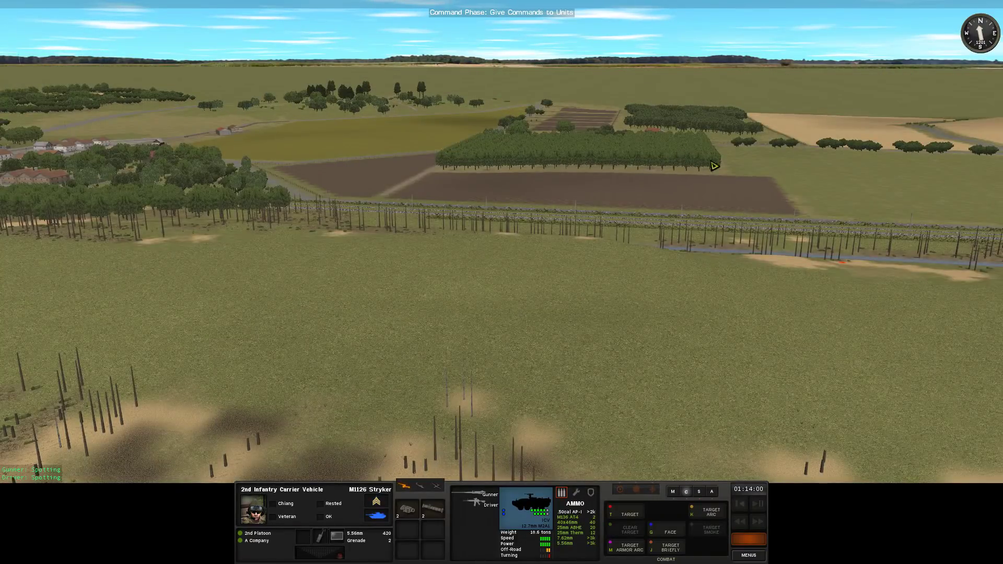
{"action": "key", "text": "s"}
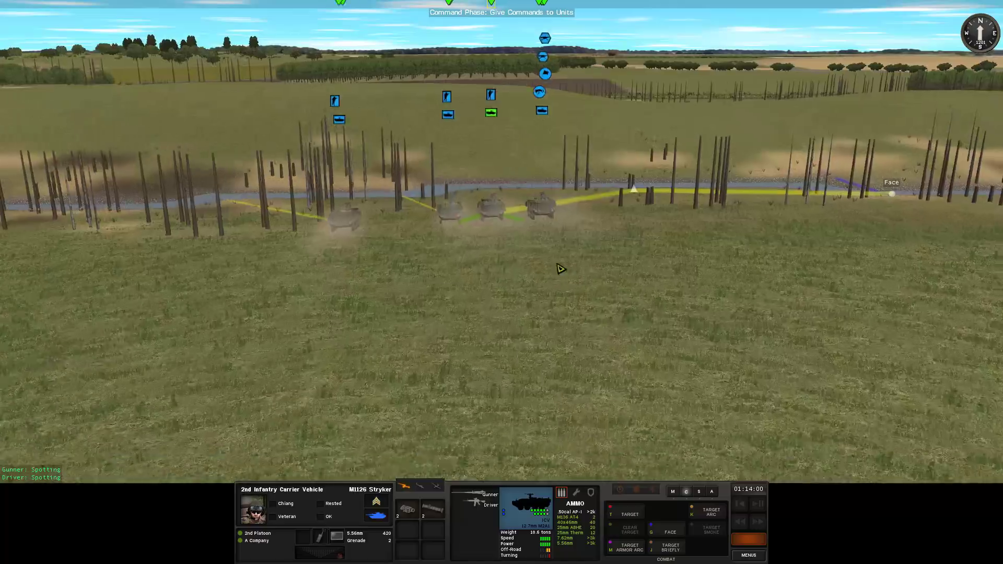
{"action": "key", "text": "w"}
{"action": "key", "text": "w"}
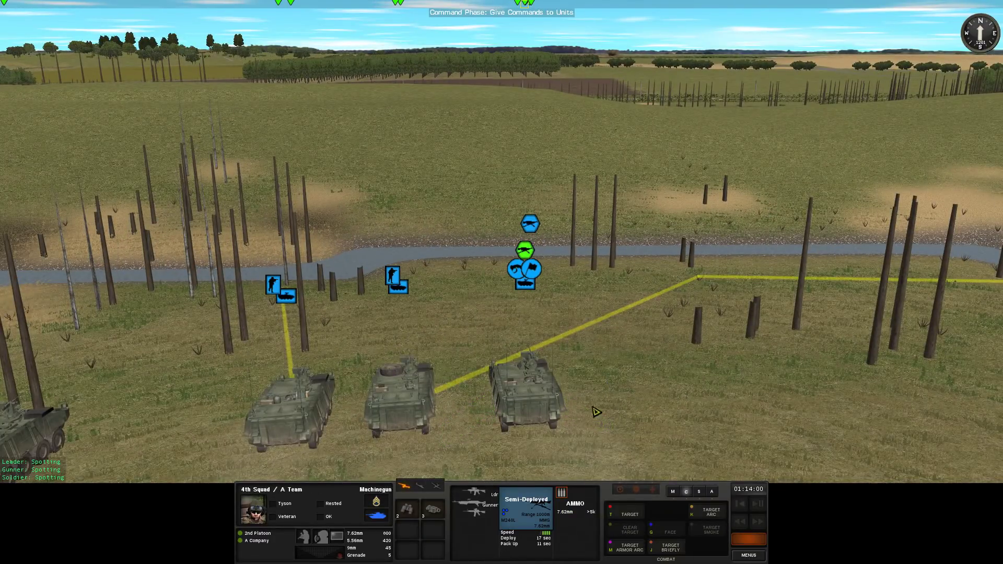
Plot a quick move for 3rd Squad to a dismount point beyond the creek
{"action": "key", "text": "w"}
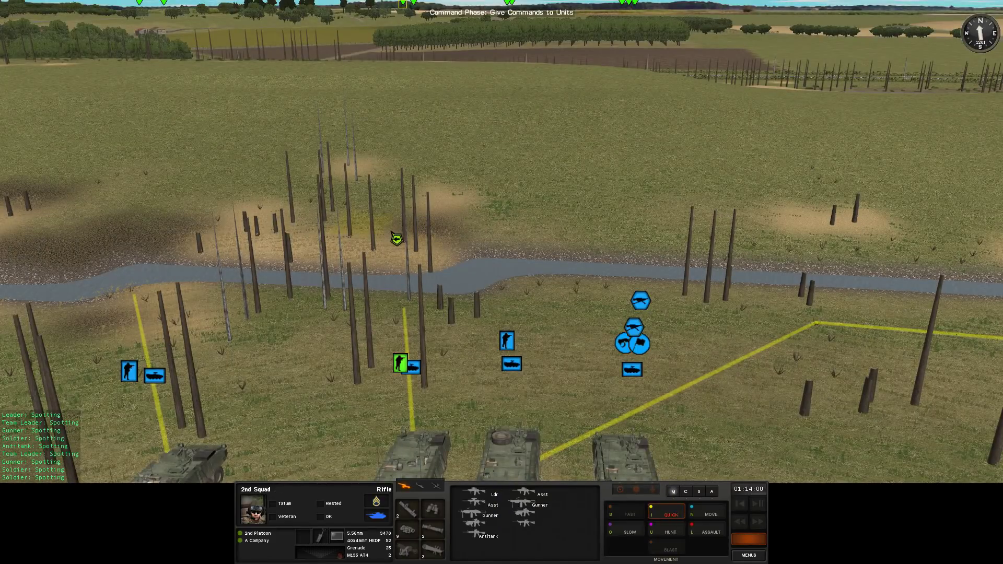
{"action": "key", "text": "s"}
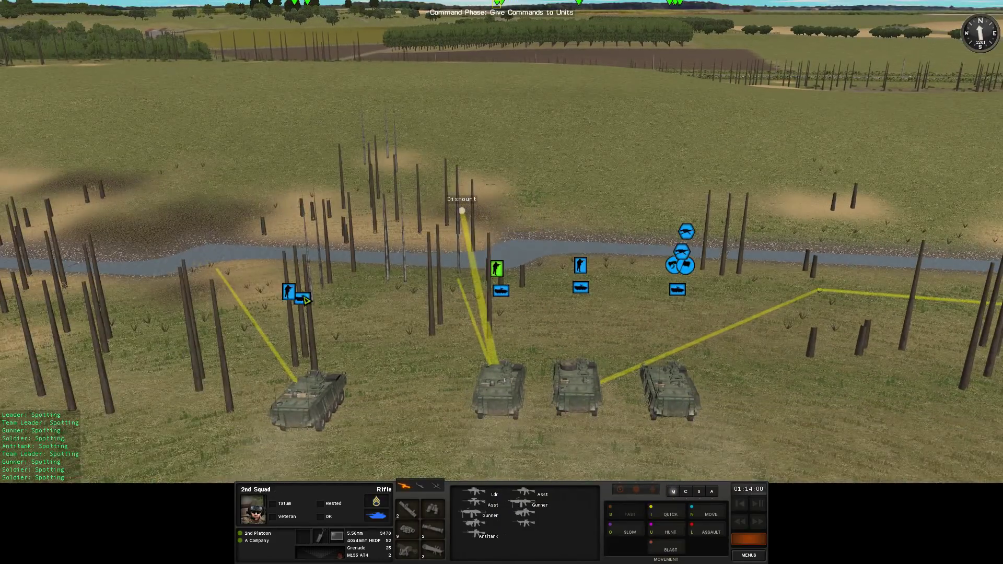
{"action": "left_click", "coordinate": [668, 511]}
{"action": "key", "text": "w"}
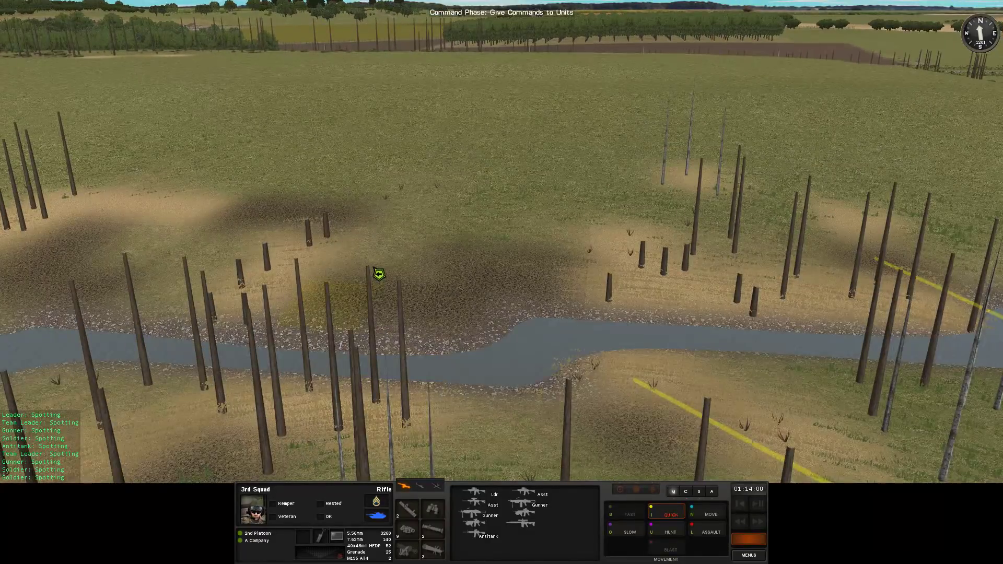
{"action": "left_click", "coordinate": [378, 262]}
{"action": "key", "text": "s"}
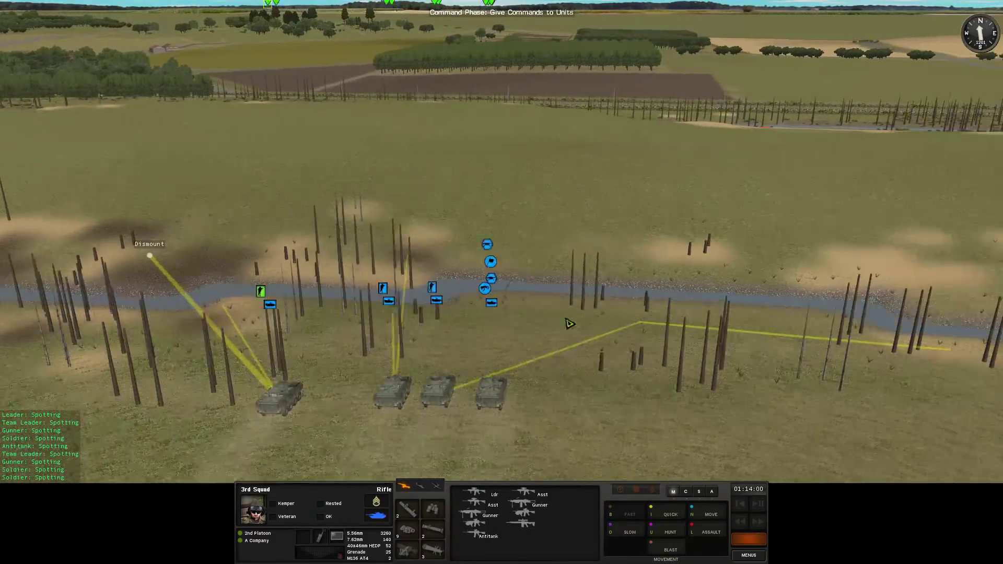
Select 1st Squad and plot its quick move across the creek
{"action": "key", "text": "s"}
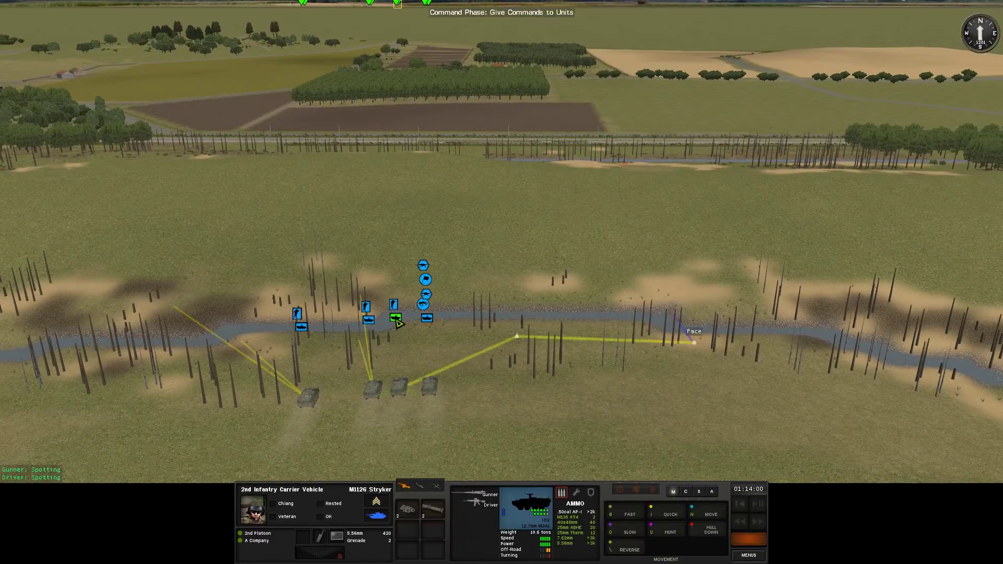
{"action": "key", "text": "d"}
{"action": "left_click", "coordinate": [314, 302]}
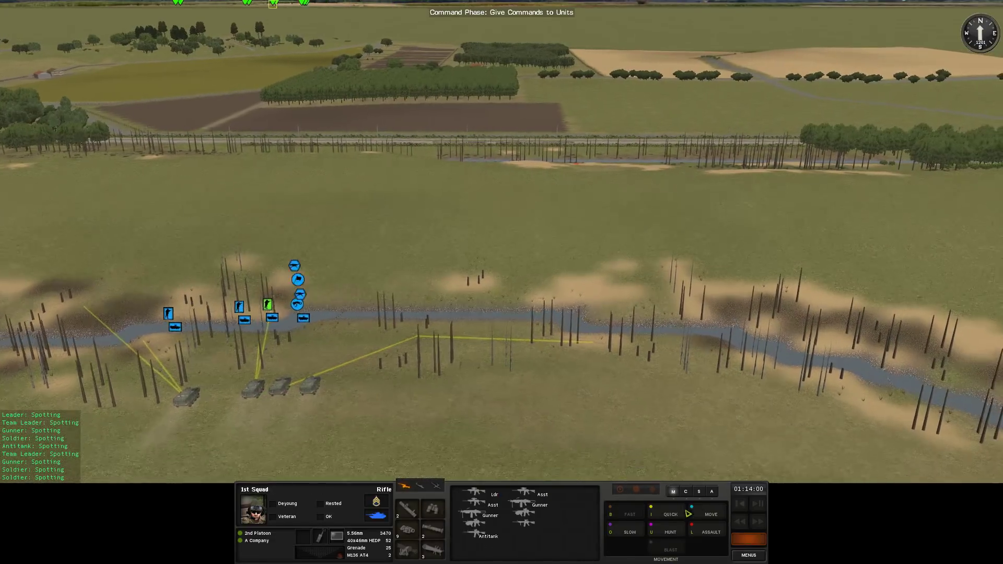
{"action": "key", "text": "d"}
{"action": "key", "text": "i"}
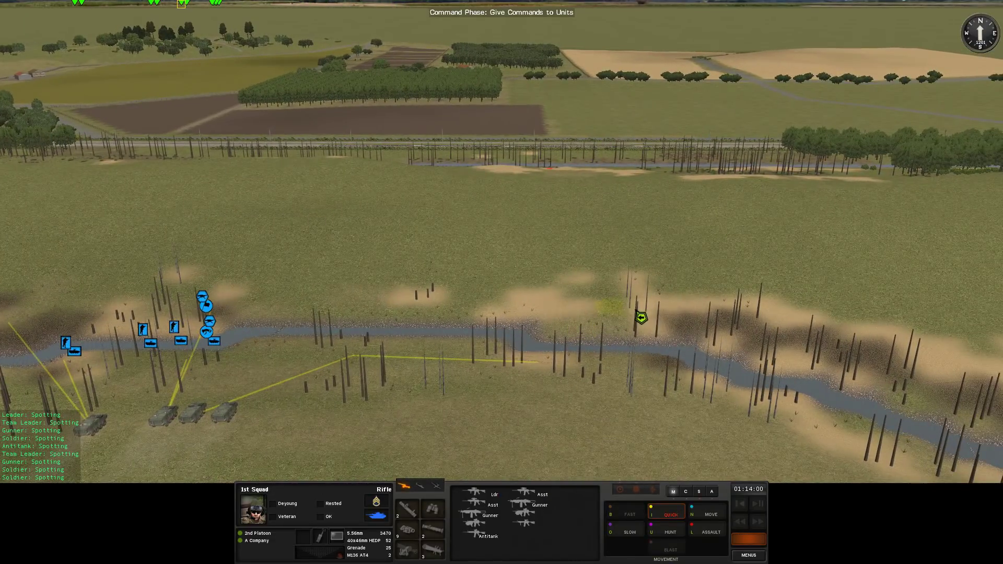
{"action": "left_click", "coordinate": [641, 318]}
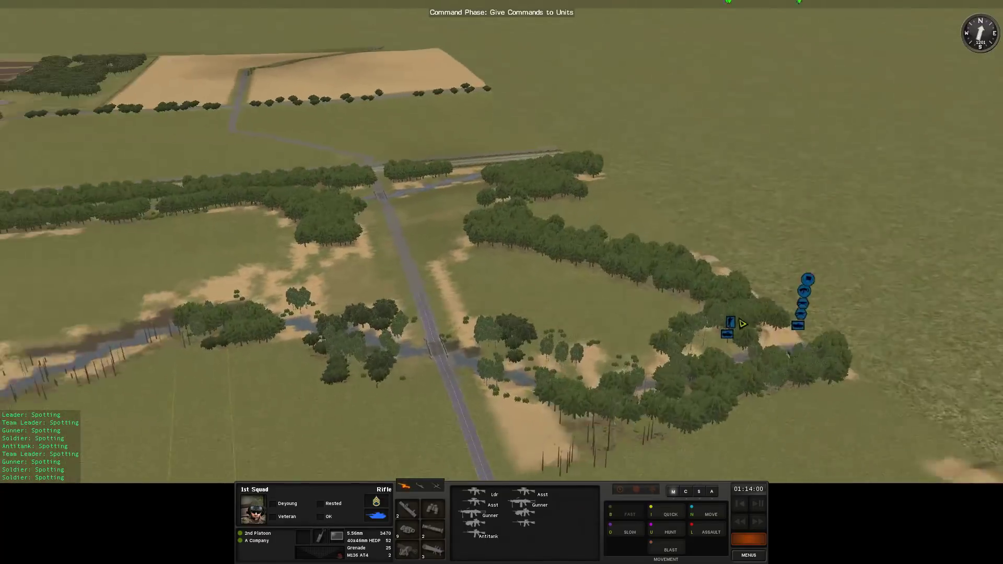
{"action": "scroll", "coordinate": [744, 293], "scroll_direction": "up", "scroll_amount": 5}
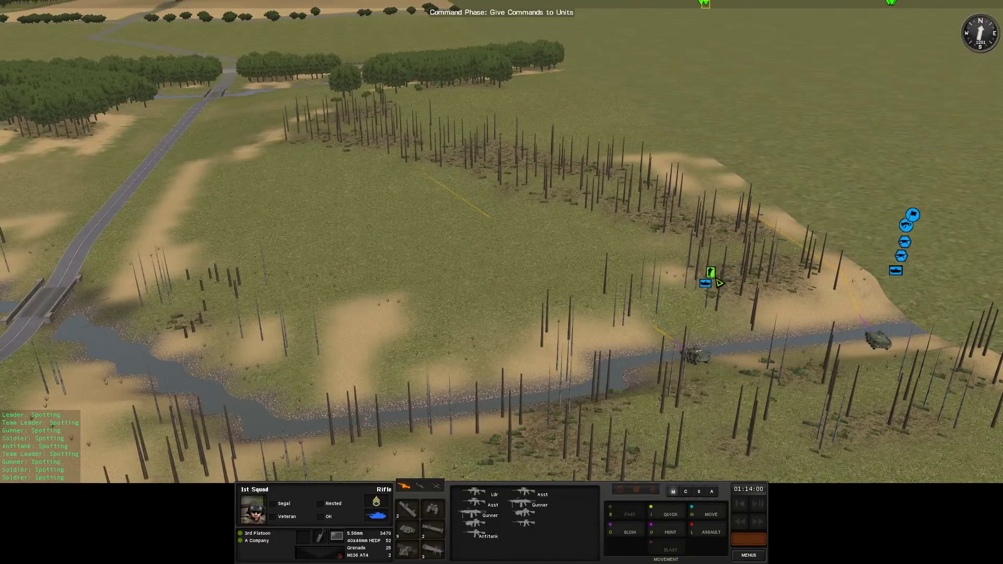
Plot 1st Squad's quick move into the burnt trees, then deselect it
{"action": "key", "text": "i"}
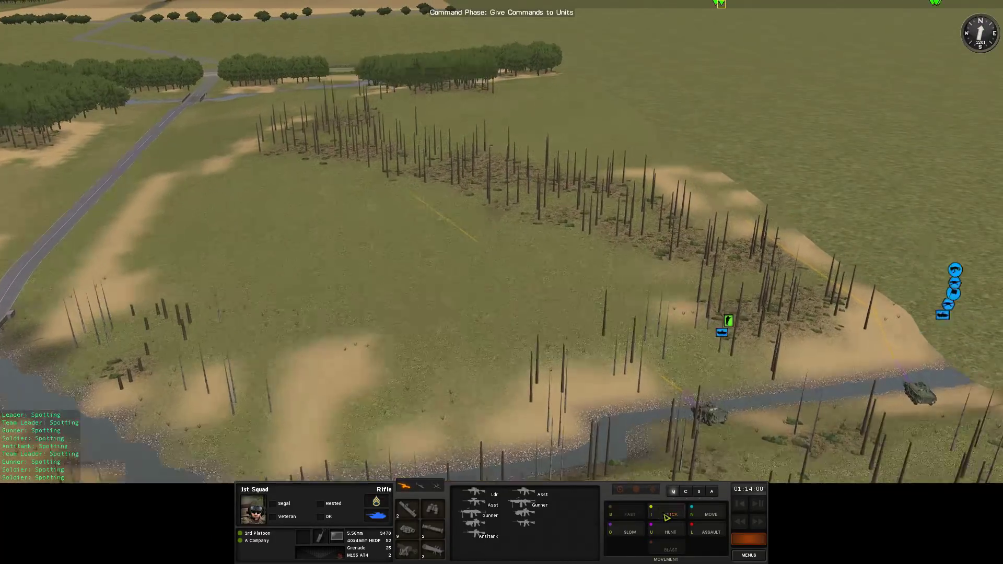
{"action": "scroll", "coordinate": [482, 314], "scroll_direction": "up", "scroll_amount": 5}
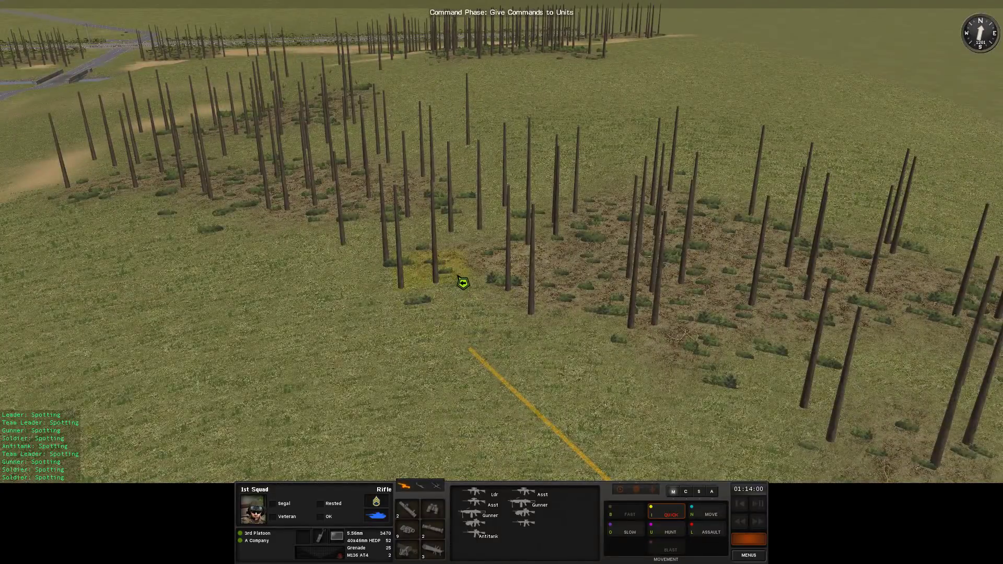
{"action": "left_click", "coordinate": [463, 282]}
{"action": "scroll", "coordinate": [587, 316], "scroll_direction": "down", "scroll_amount": 5}
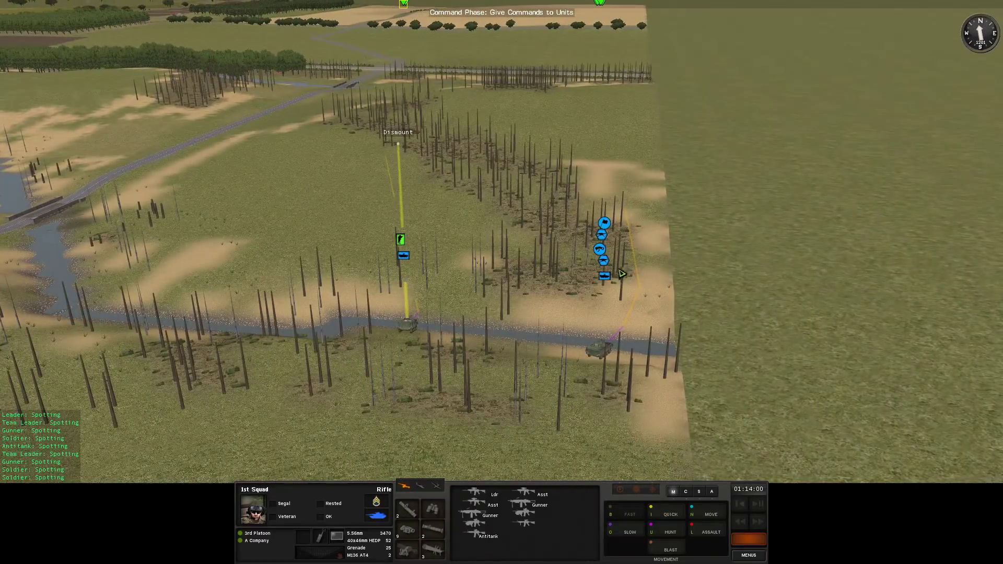
{"action": "scroll", "coordinate": [611, 280], "scroll_direction": "up", "scroll_amount": 4}
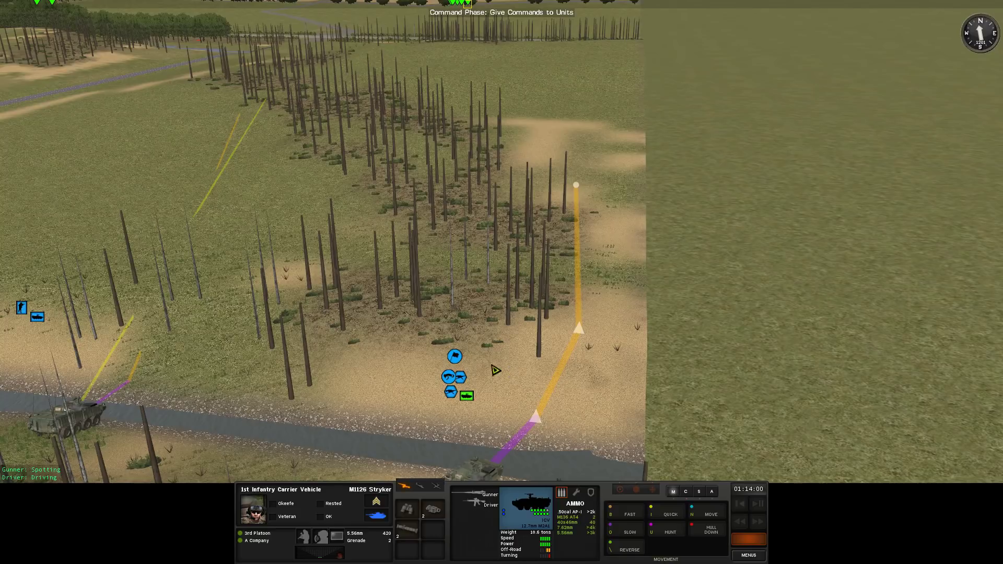
{"action": "scroll", "coordinate": [682, 443], "scroll_direction": "down", "scroll_amount": 5}
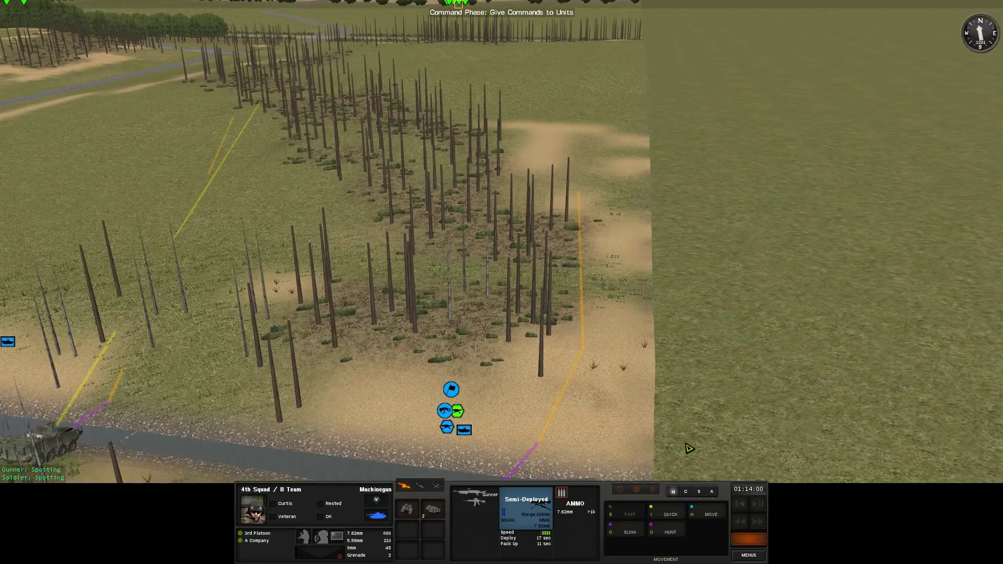
{"action": "left_click", "coordinate": [648, 397]}
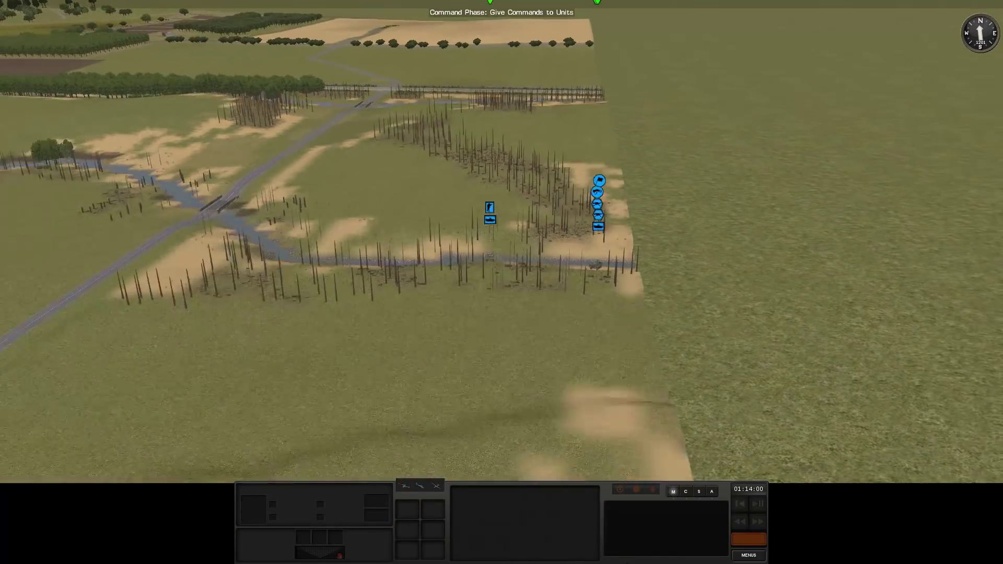
{"action": "key", "text": "a"}
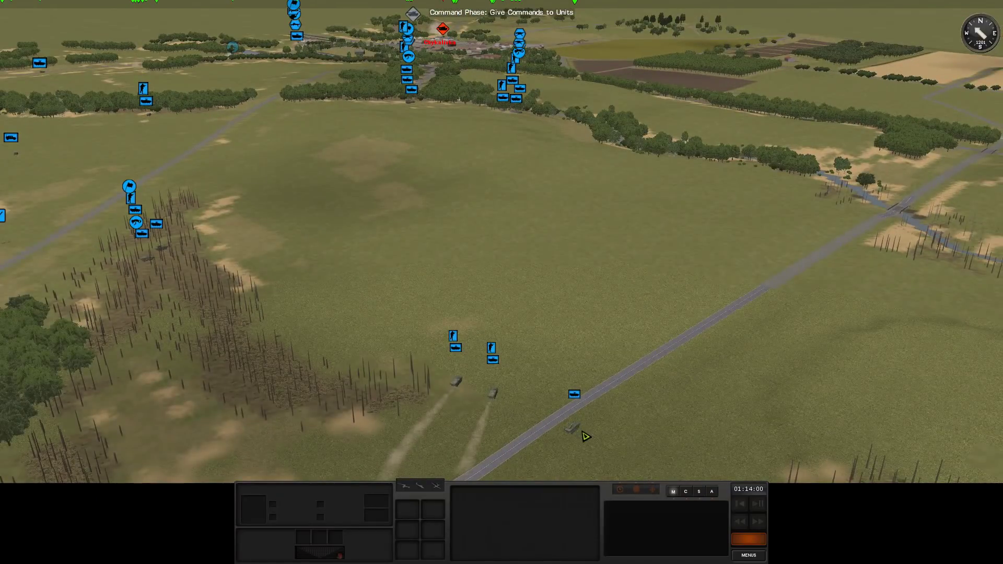
Select the Mobile Gun System Stryker on the road and bring up its combat orders
{"action": "double_click", "coordinate": [575, 429]}
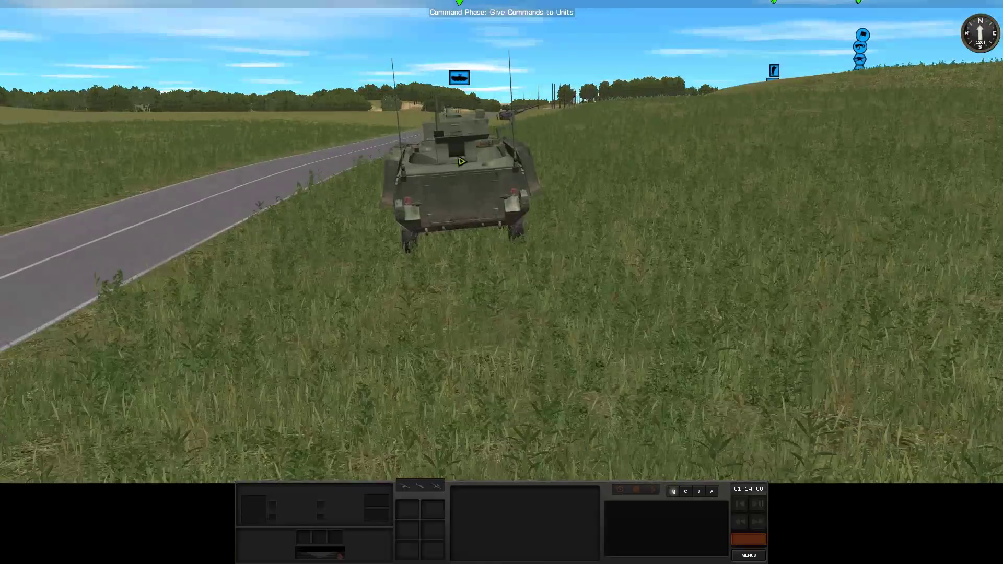
{"action": "left_click", "coordinate": [471, 181]}
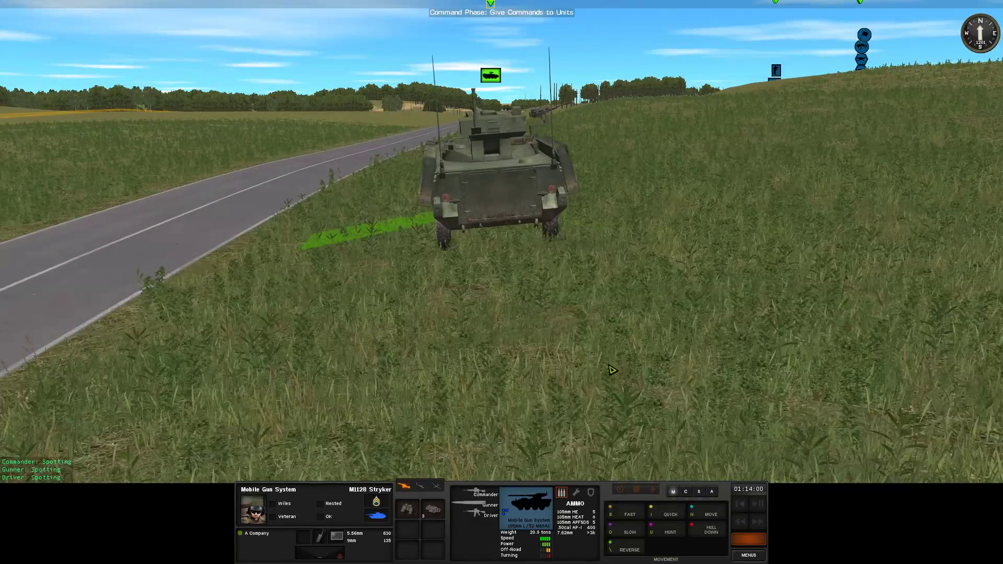
{"action": "key", "text": "s"}
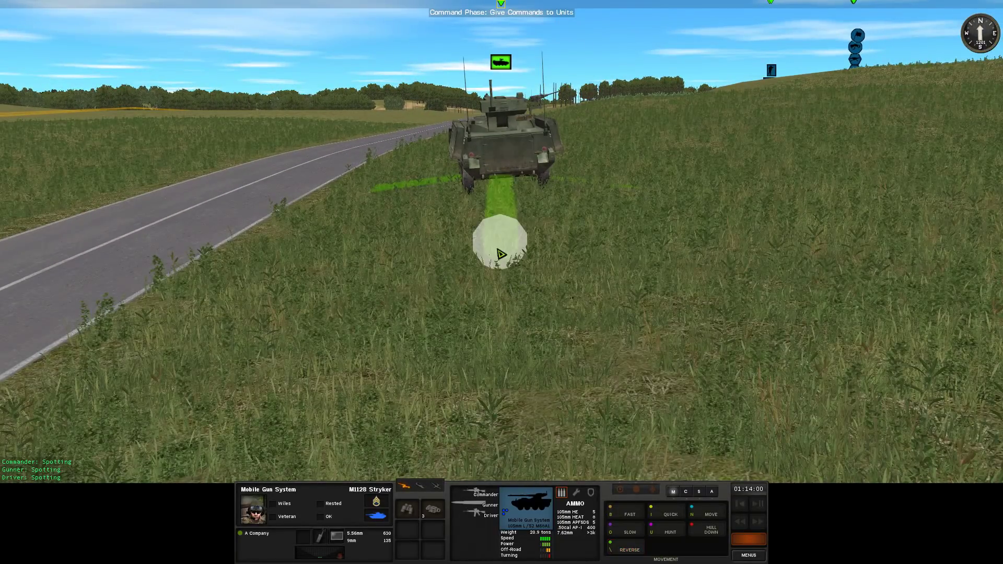
{"action": "key", "text": "r"}
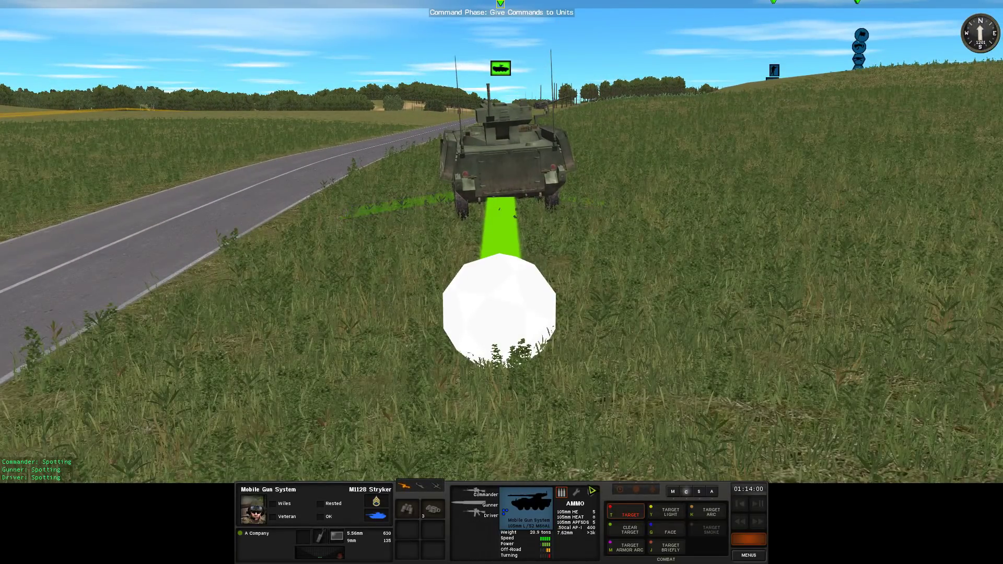
{"action": "key", "text": "t"}
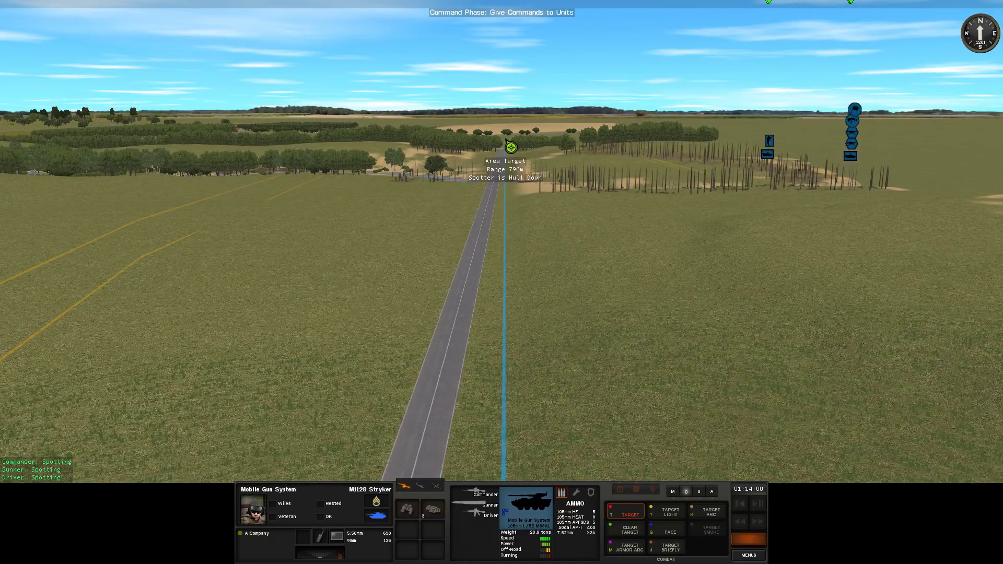
{"action": "key", "text": "Return"}
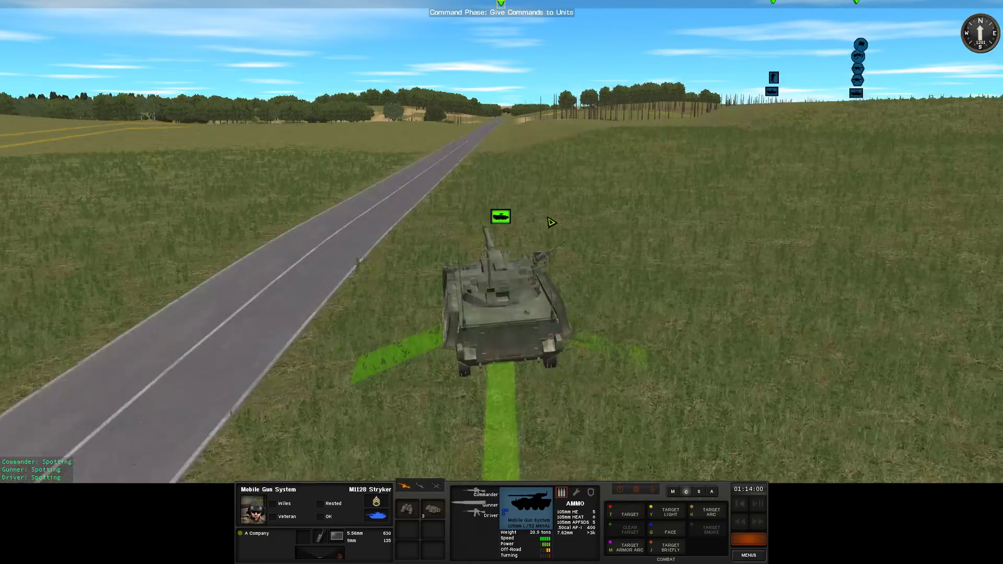
Set the Mobile Gun System Stryker to face down the road
{"action": "left_click", "coordinate": [678, 529]}
{"action": "key", "text": "7"}
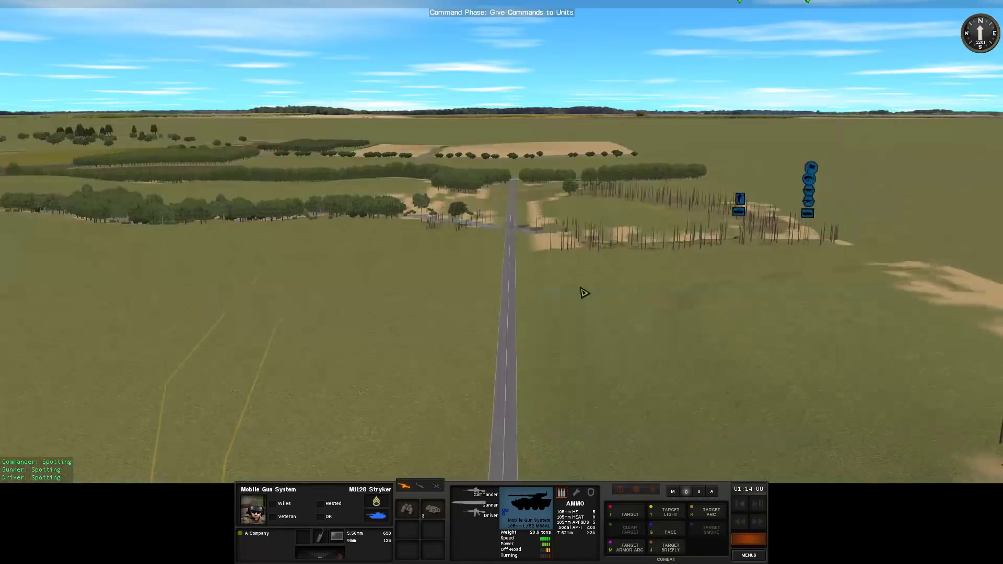
{"action": "left_click", "coordinate": [501, 282]}
{"action": "key", "text": "2"}
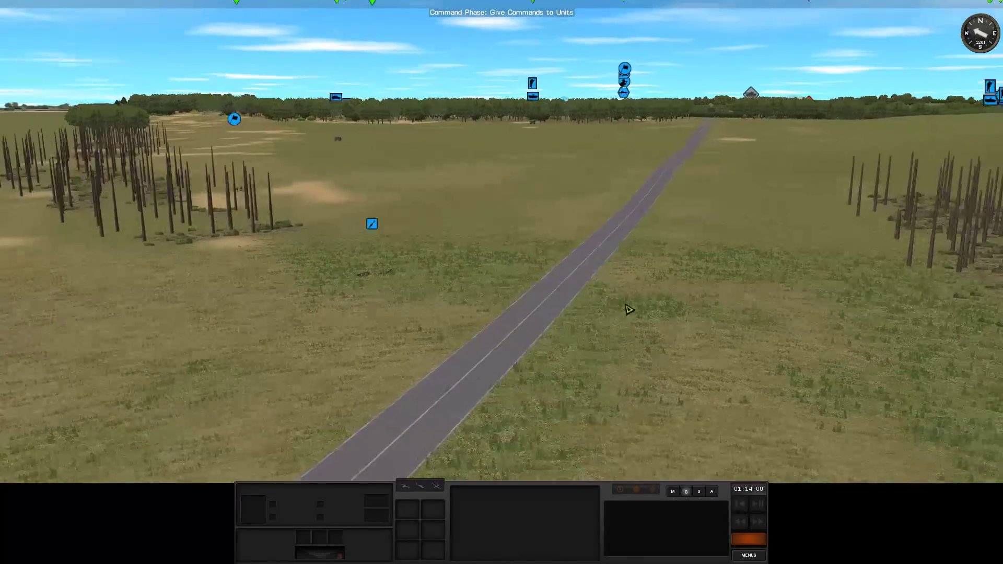
{"action": "key", "text": "a"}
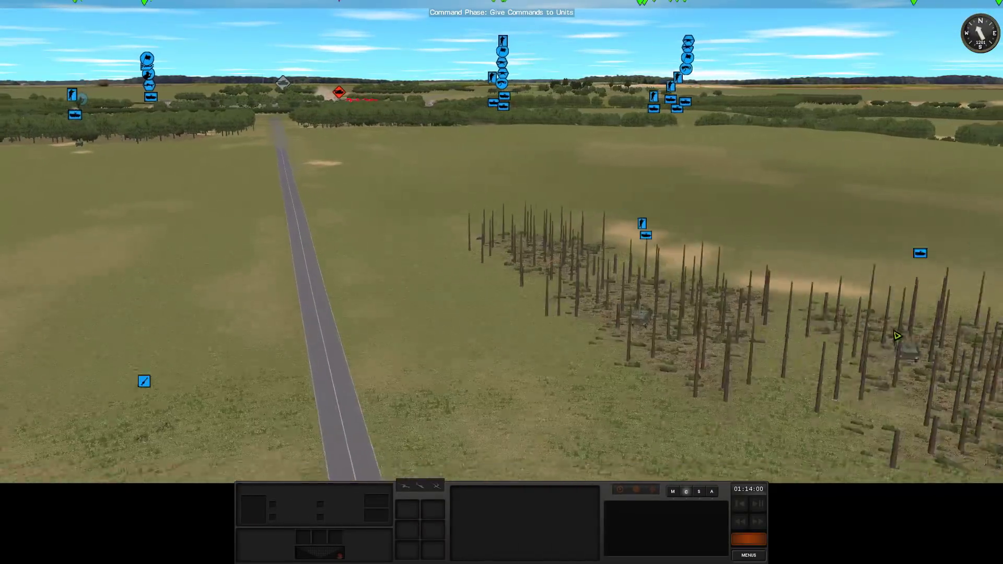
Cease fire on the Fire Support Team's active Paladin howitzer mission on the town
{"action": "left_click", "coordinate": [761, 194]}
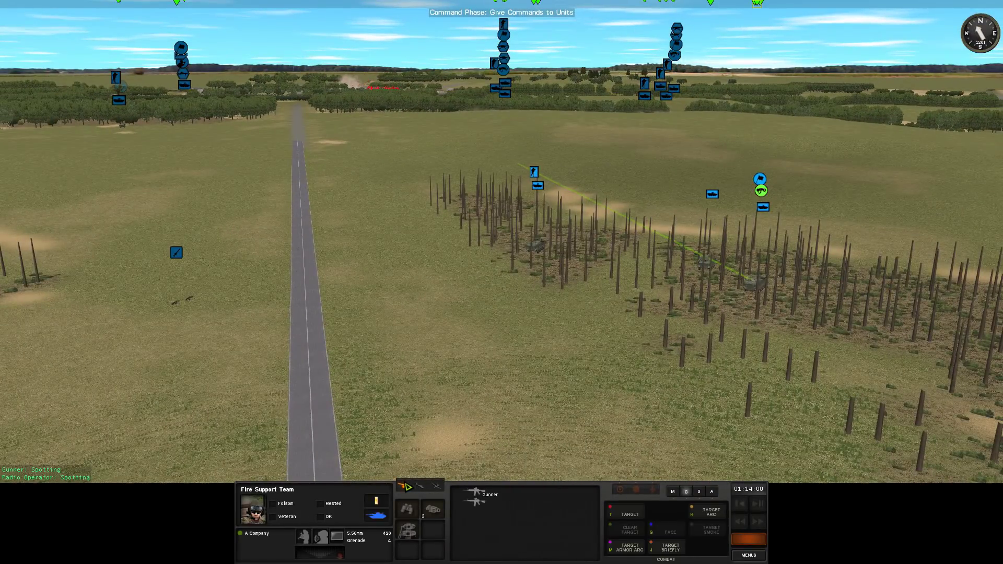
{"action": "left_click", "coordinate": [408, 488]}
{"action": "left_click", "coordinate": [352, 473]}
{"action": "key", "text": "w"}
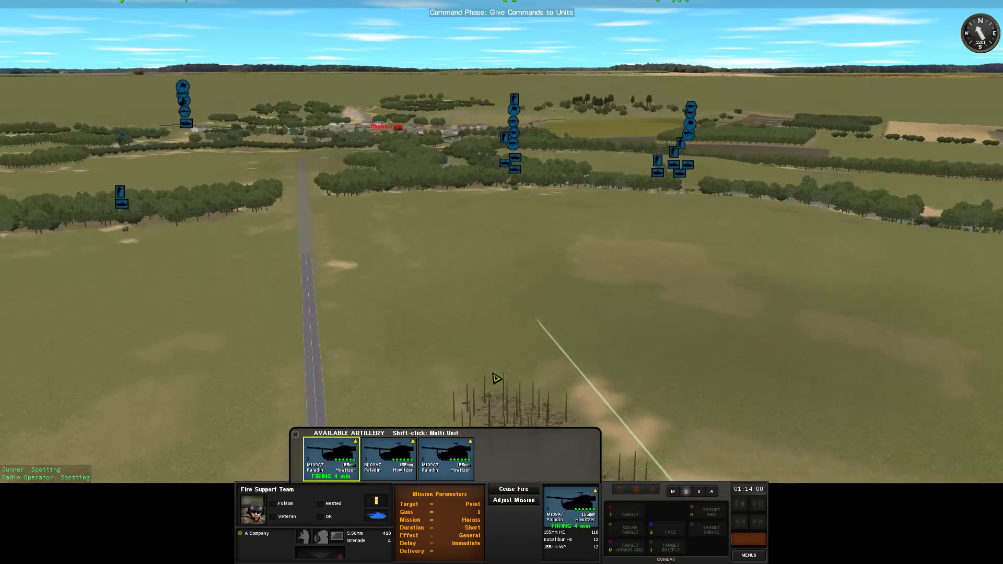
{"action": "key", "text": "w"}
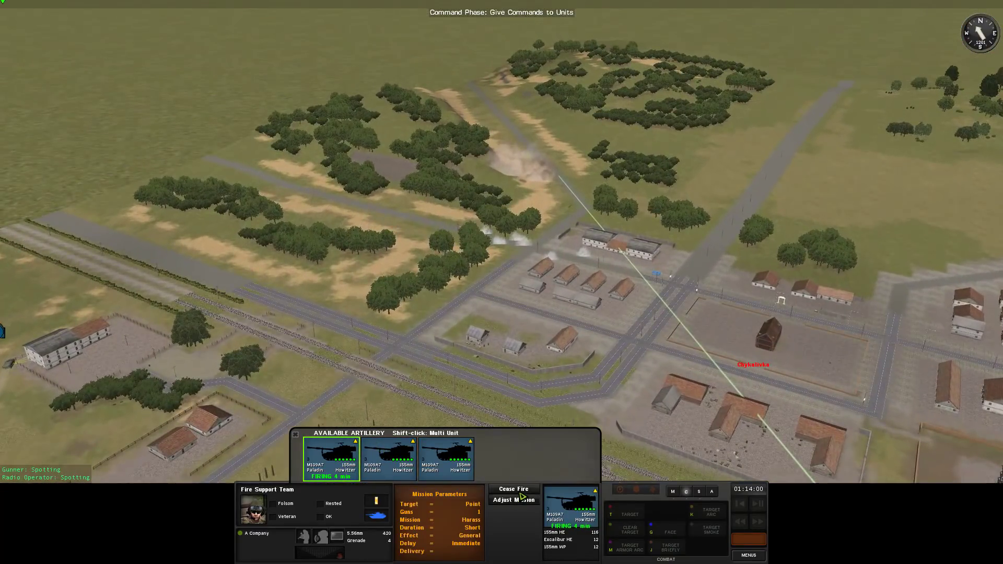
{"action": "left_click", "coordinate": [520, 506]}
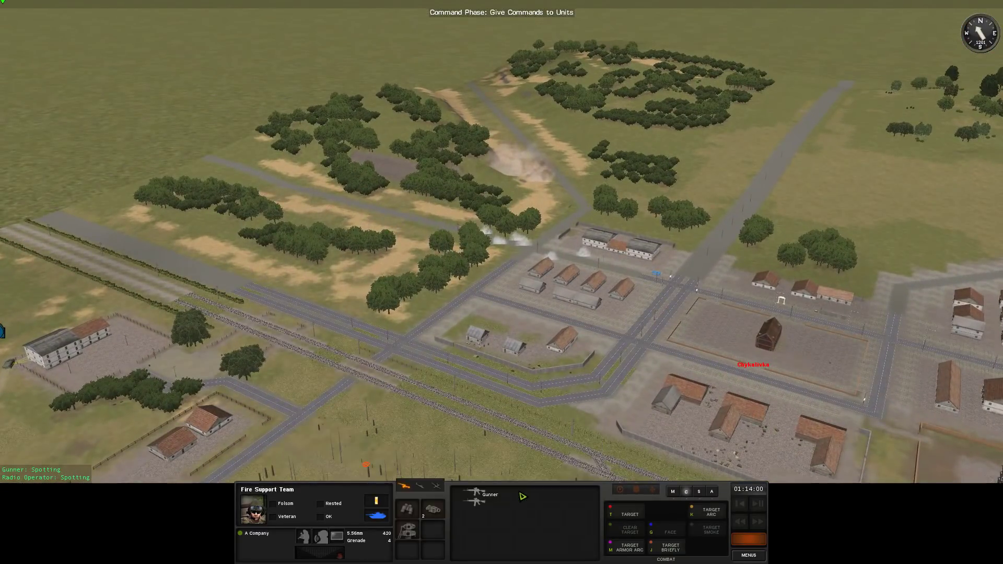
Begin a linear target mission with the second howitzer, then abort it
{"action": "left_click", "coordinate": [407, 488]}
{"action": "left_click", "coordinate": [352, 462]}
{"action": "key", "text": "w"}
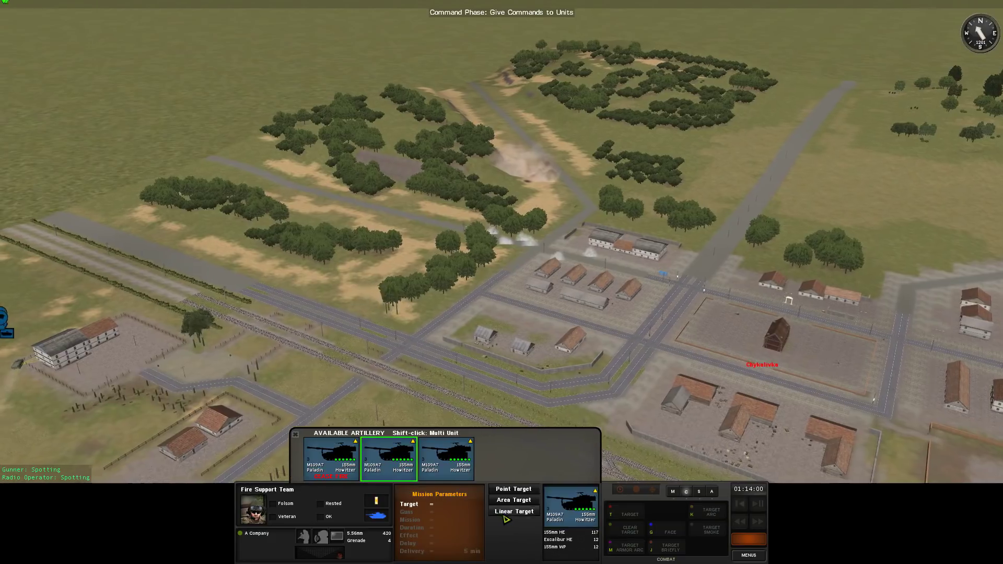
{"action": "left_click", "coordinate": [510, 490]}
{"action": "key", "text": "d"}
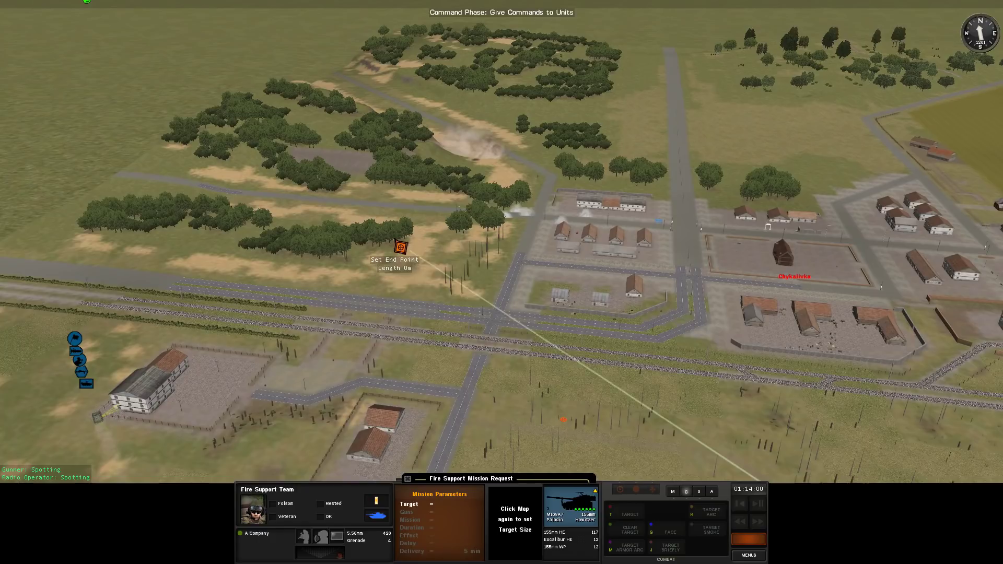
{"action": "right_click", "coordinate": [551, 398]}
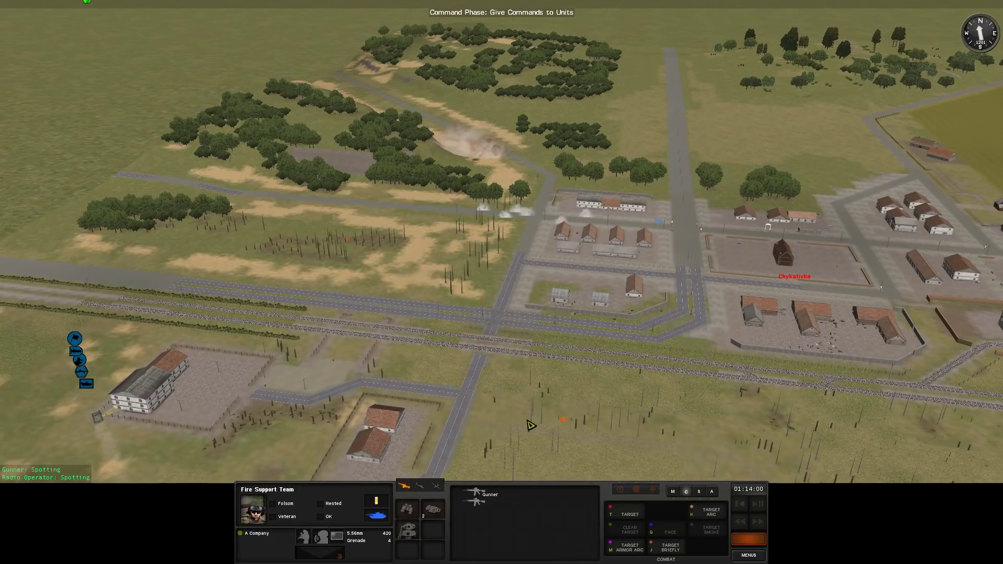
{"action": "key", "text": "d"}
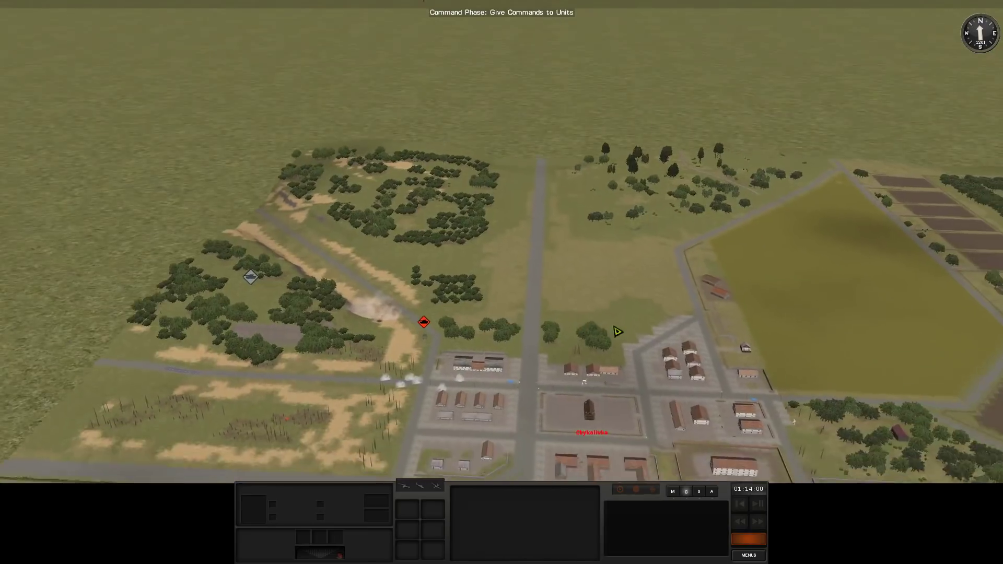
{"action": "scroll", "coordinate": [643, 331], "scroll_direction": "down", "scroll_amount": 3}
{"action": "key", "text": "w"}
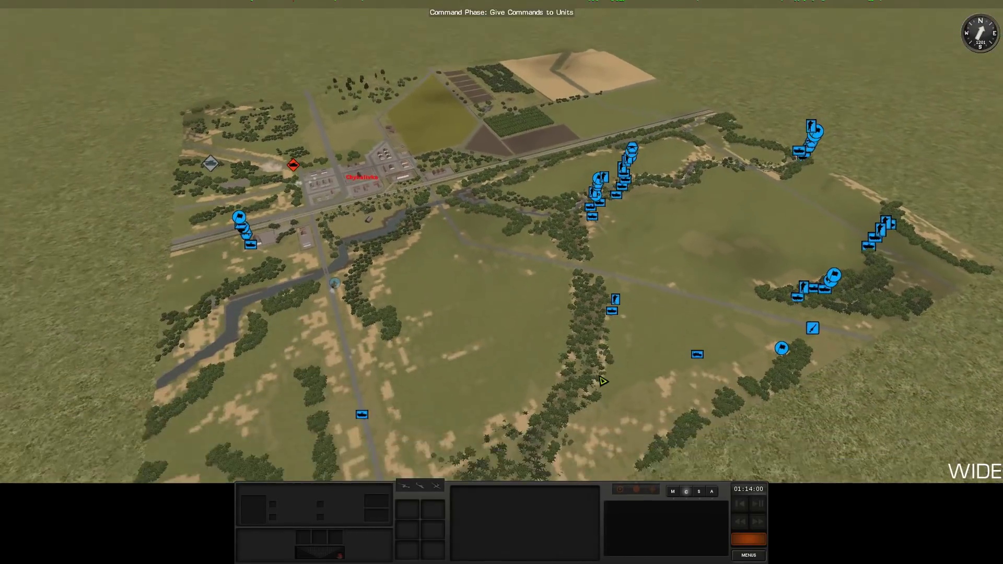
{"action": "scroll", "coordinate": [597, 381], "scroll_direction": "down", "scroll_amount": 3}
{"action": "scroll", "coordinate": [519, 295], "scroll_direction": "up", "scroll_amount": 5}
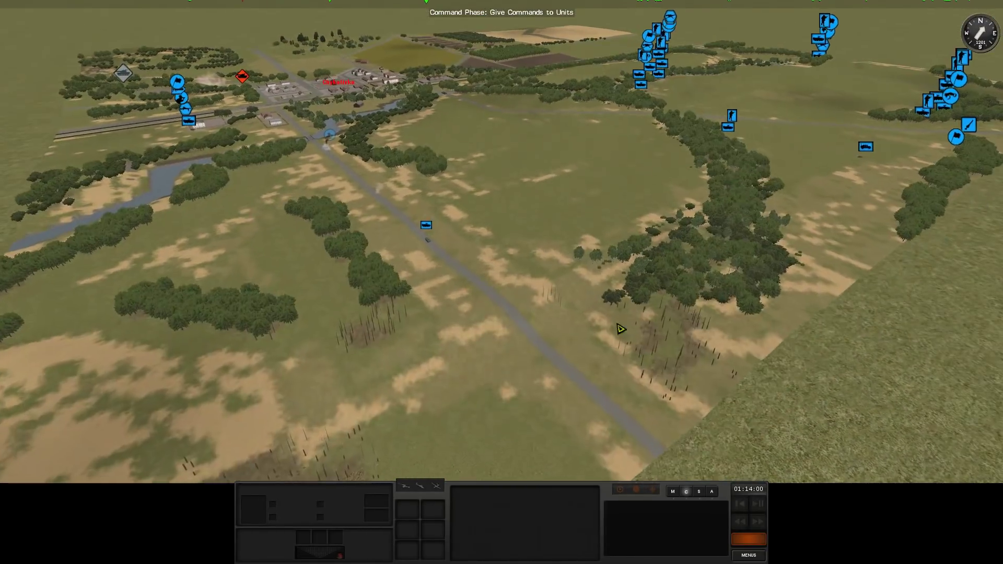
{"action": "key", "text": "w"}
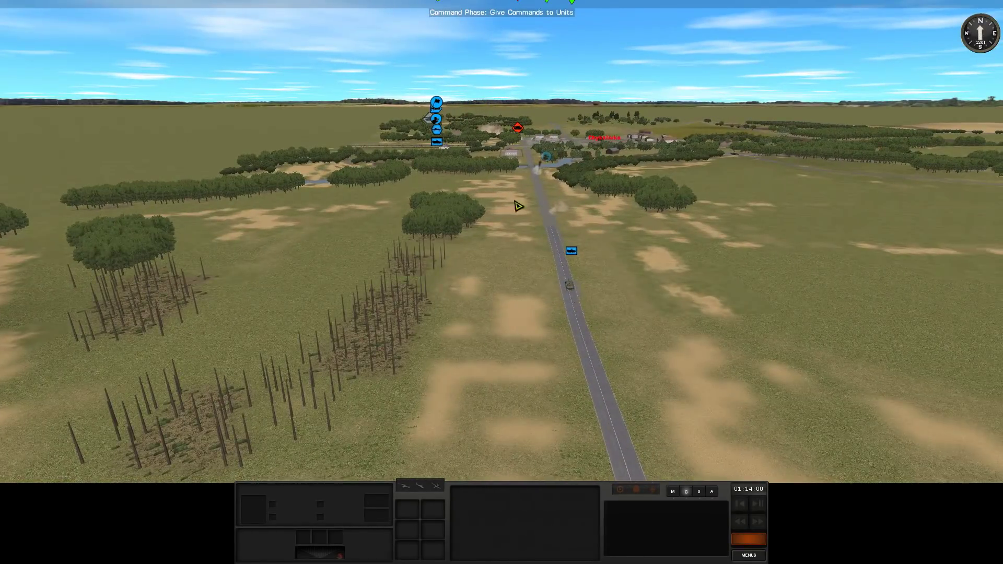
{"action": "scroll", "coordinate": [671, 291], "scroll_direction": "down", "scroll_amount": 5}
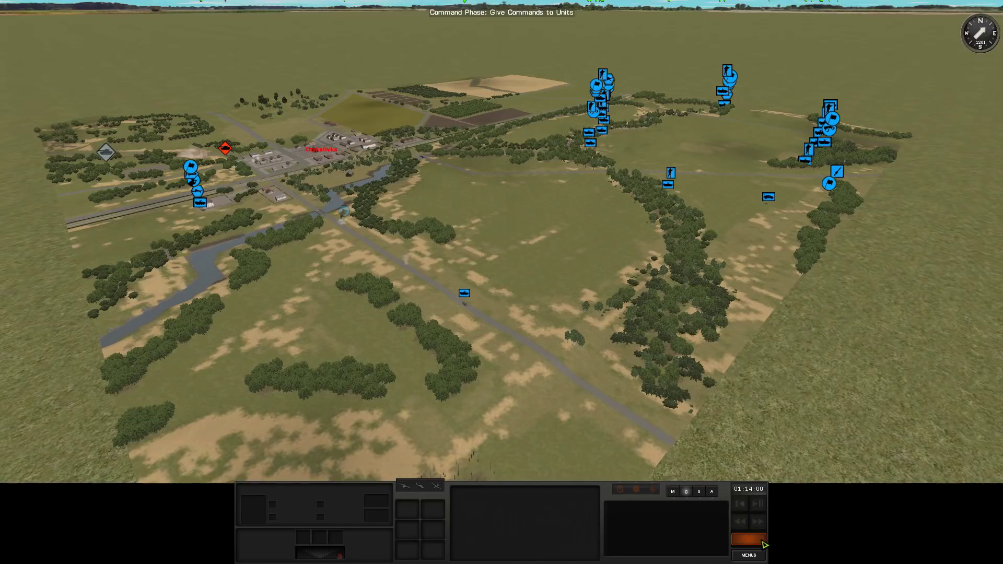
Submit the Command Phase orders with the orange Go button
{"action": "left_click", "coordinate": [763, 543]}
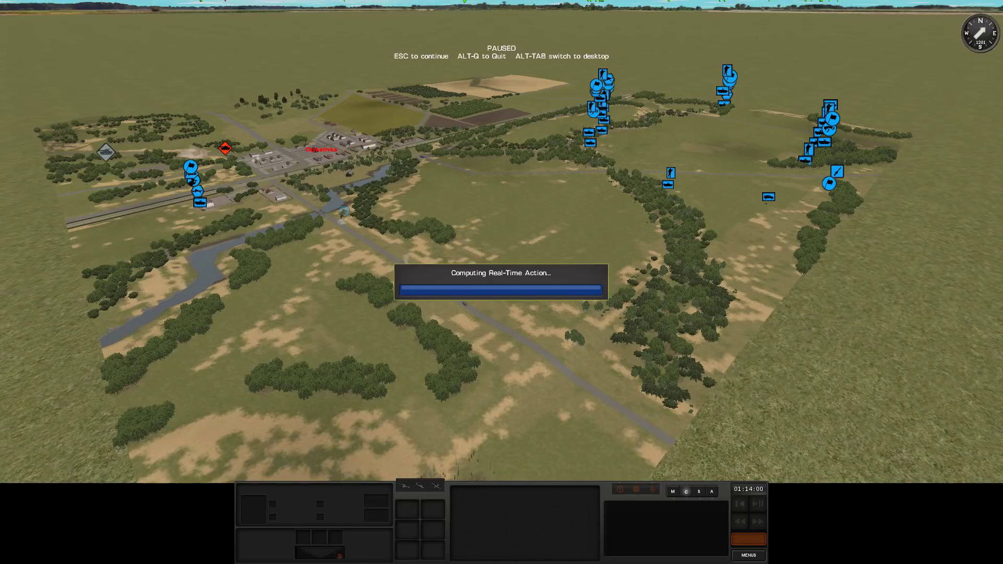